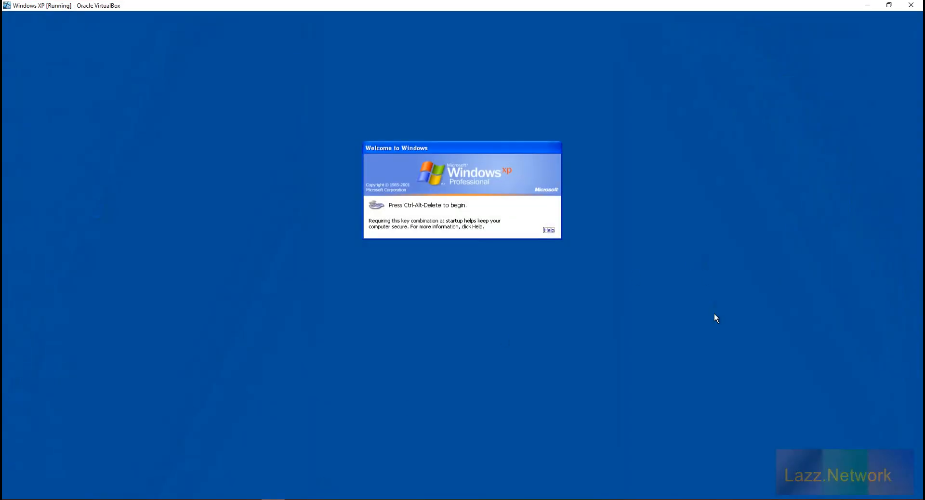
Log on to the Windows XP virtual machine with the account's user name and password
key(ctrl+alt+Delete)
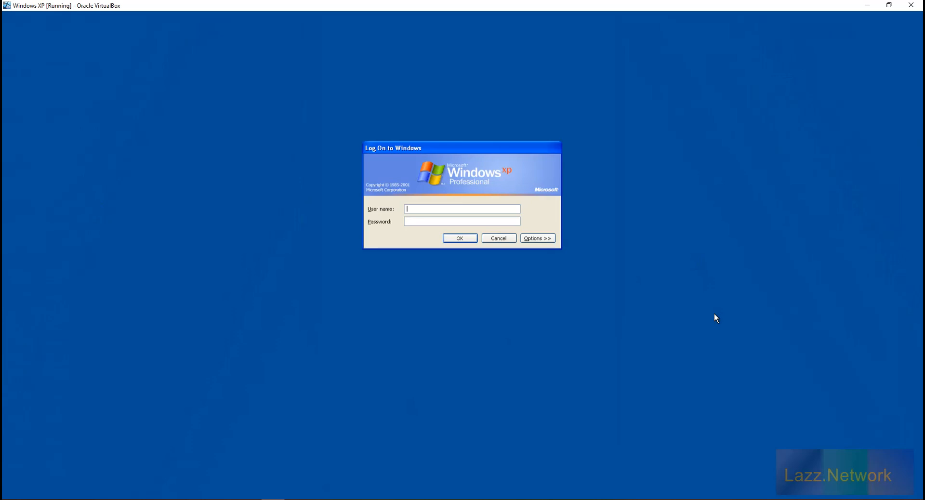
text(Lazz)
key(Tab)
text(*********)
key(Return)
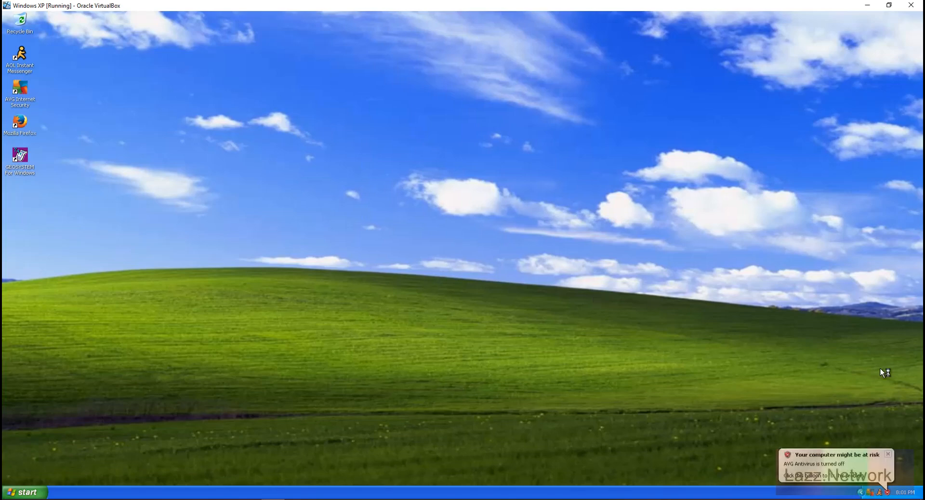
Clear the startup notifications and script error without continuing scripts, and close the AIM buddy list
click(888, 455)
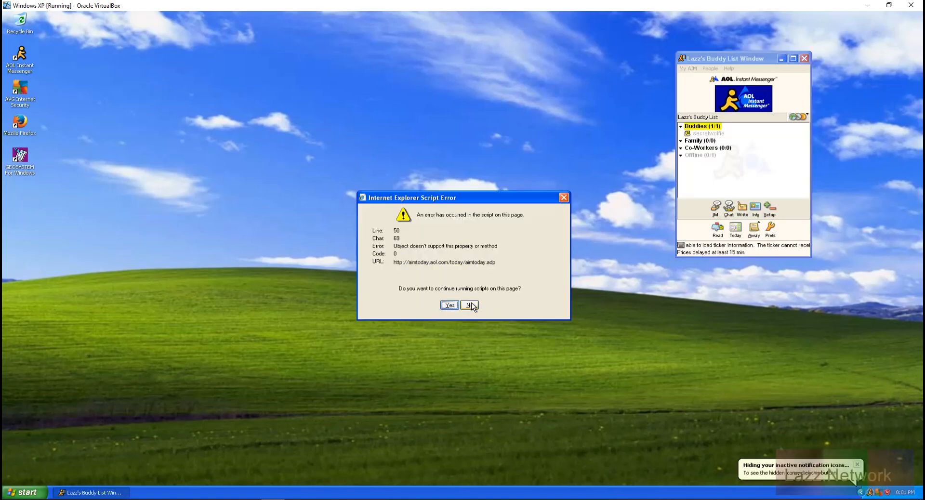
click(470, 305)
click(804, 58)
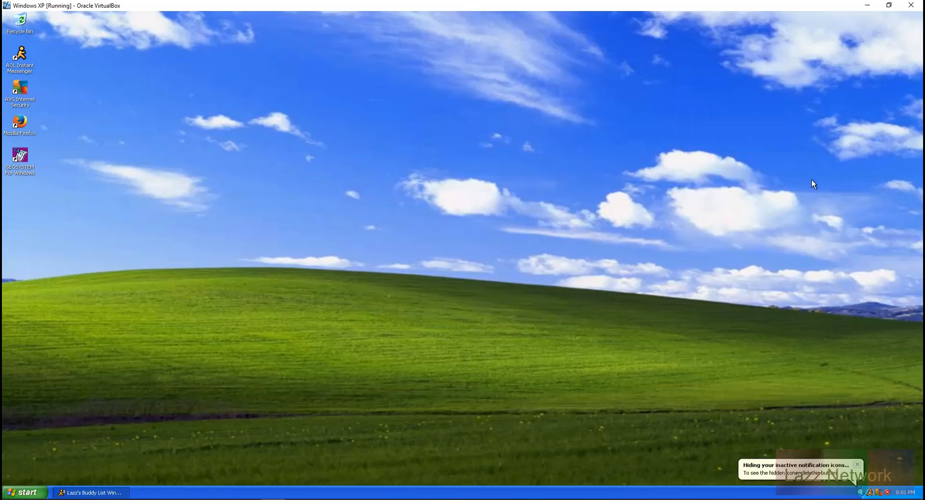
click(857, 464)
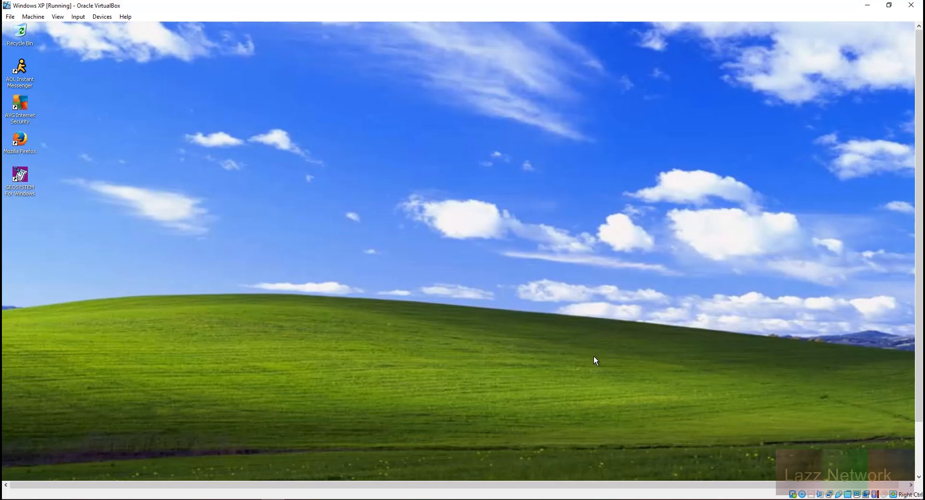
Load the Swell_Consolidation disk image into the virtual floppy drive and return the virtual machine to scaled view
click(78, 16)
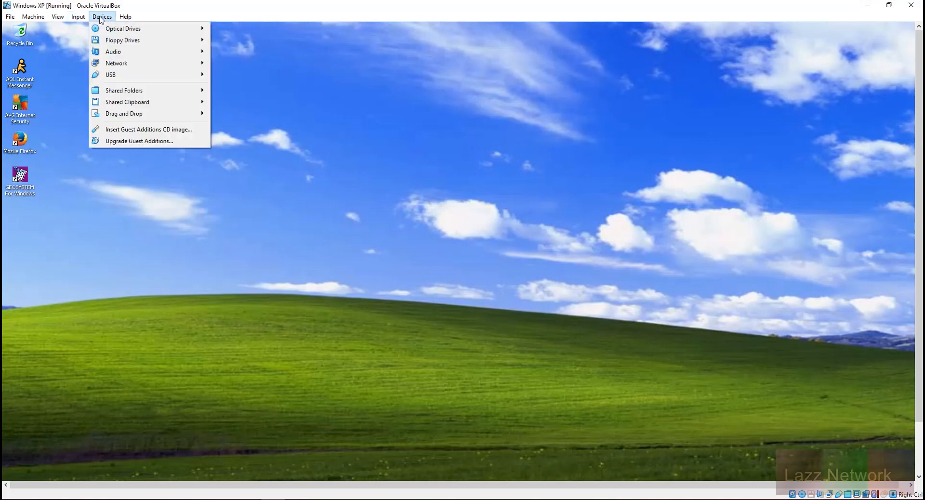
mouse_move(127, 44)
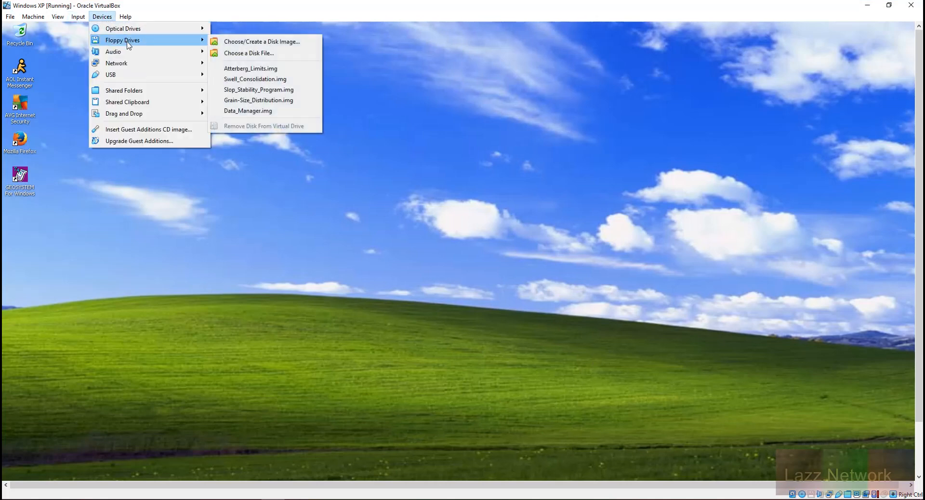
click(288, 54)
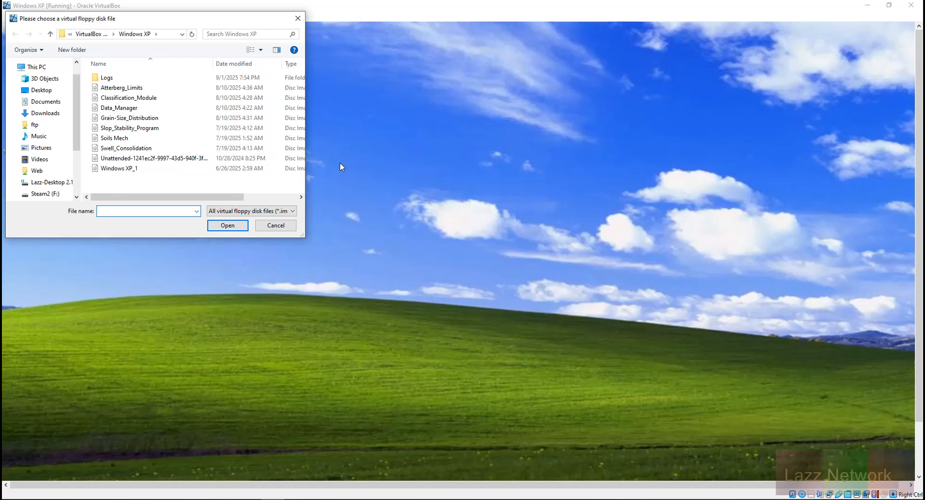
click(137, 149)
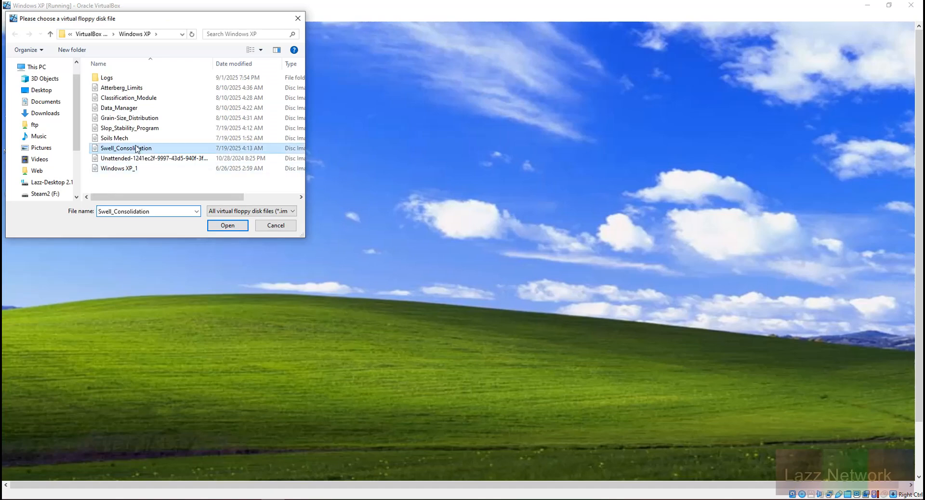
click(222, 226)
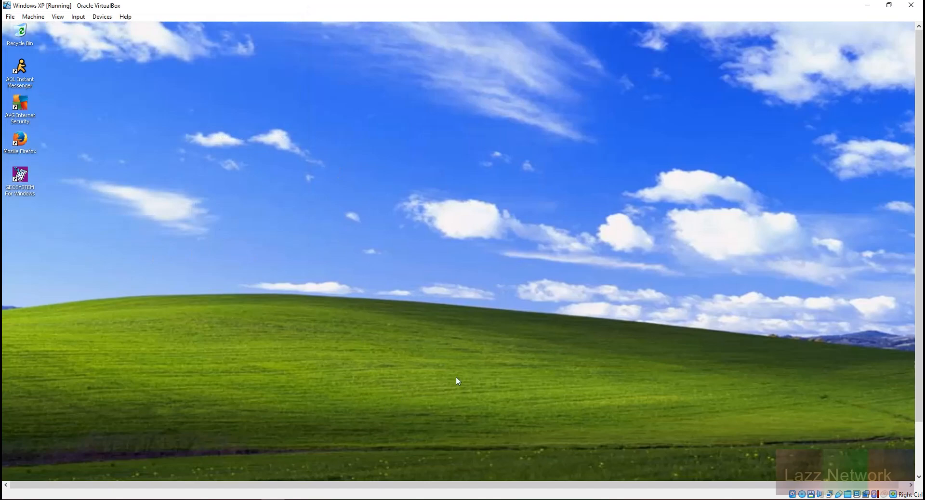
key(ctrl+c)
key(Return)
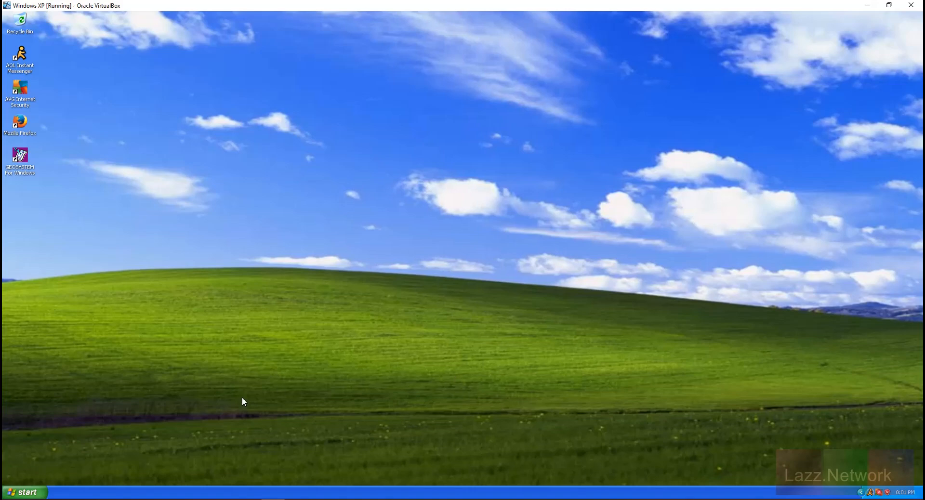
Run SETUP from the 3½ Floppy (A:) drive as Administrator, entering the administrator password
click(32, 489)
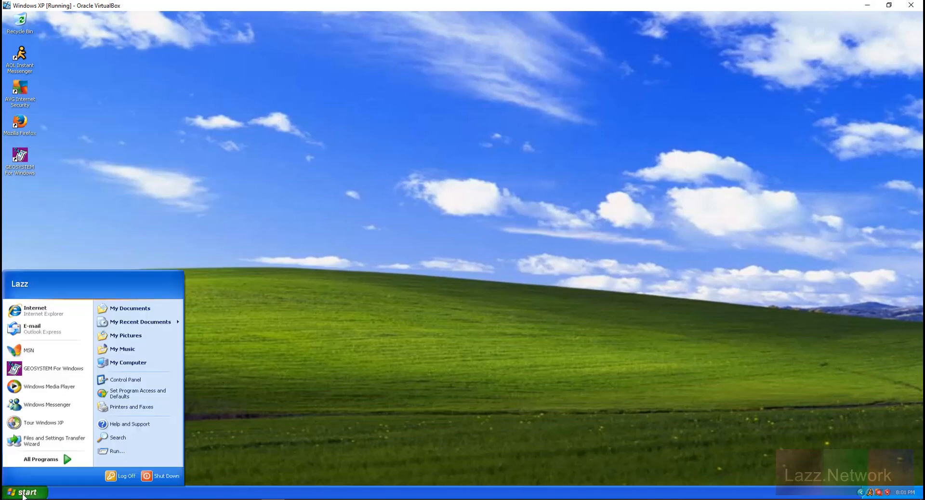
click(131, 362)
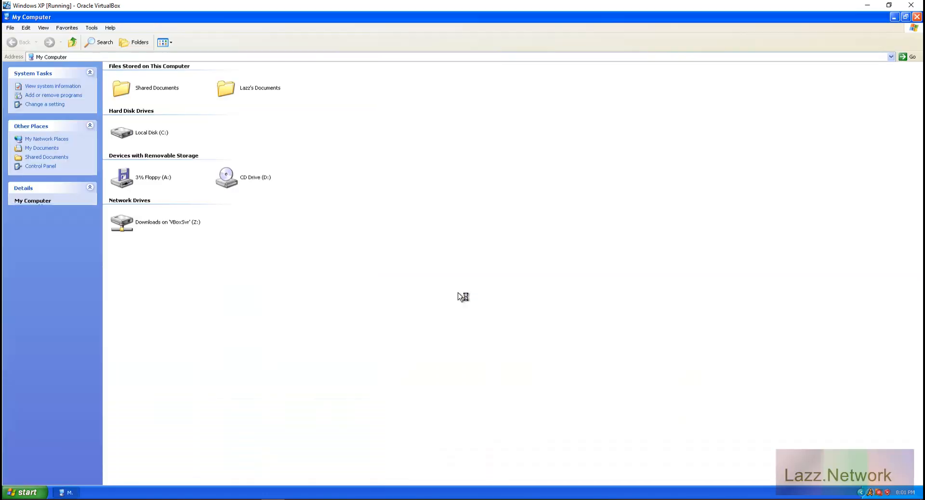
double_click(123, 178)
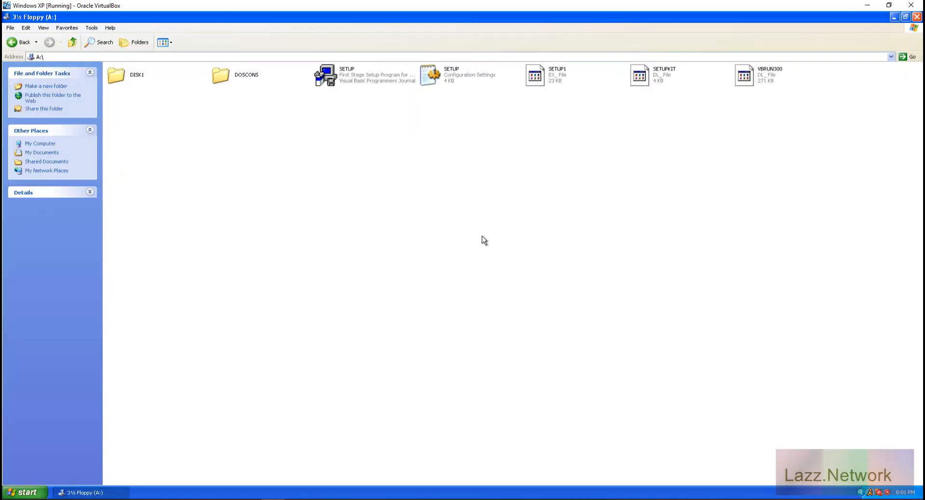
double_click(326, 77)
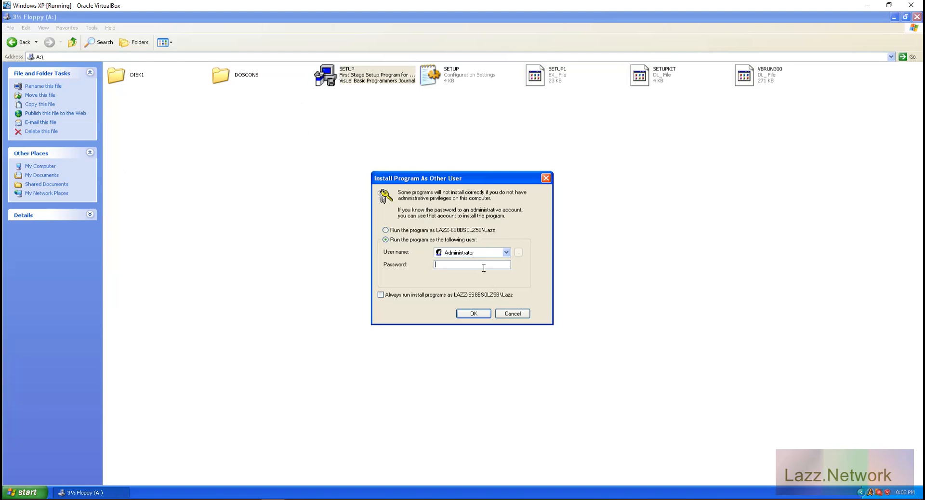
text(••••••)
key(Return)
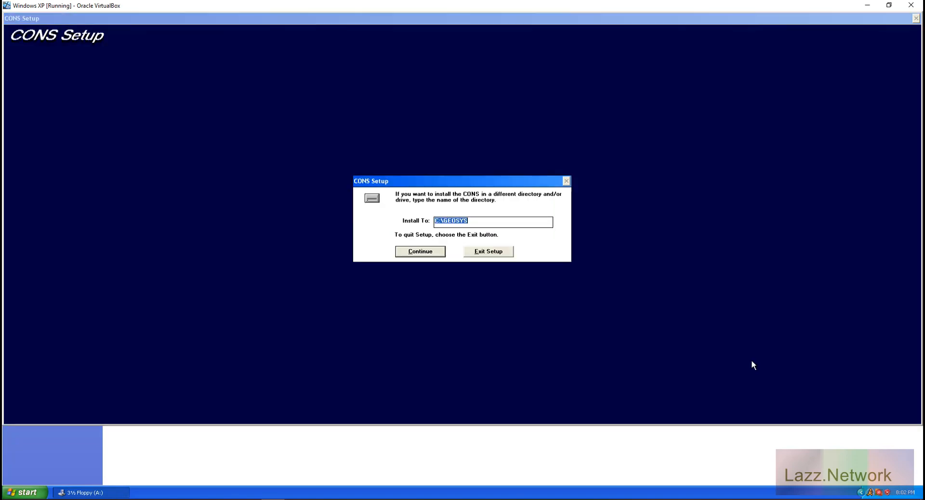
Install CONS to C:\GEOSYS, declining the DOS-version upgrade and further modules, and minimize the floppy window
click(409, 252)
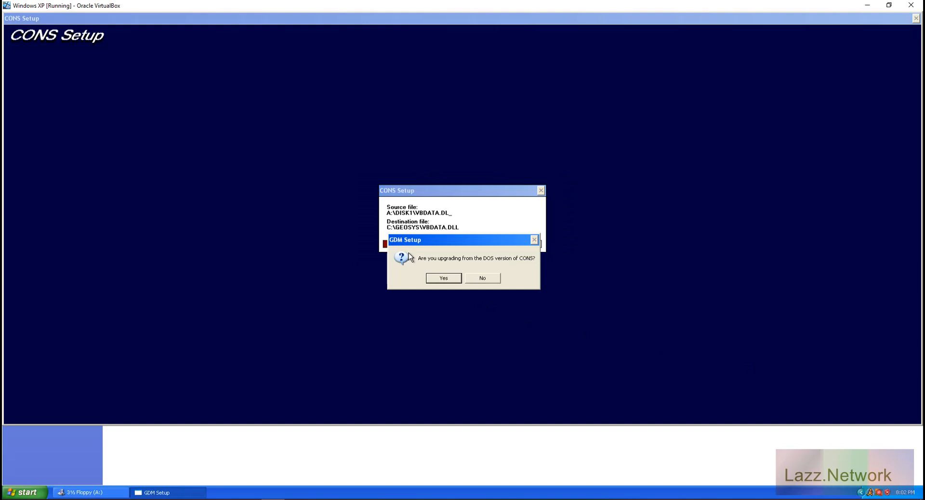
click(485, 278)
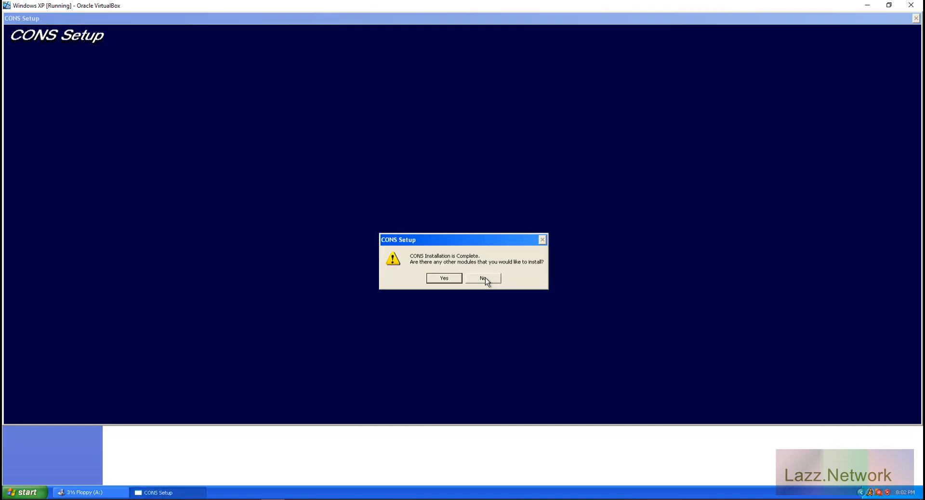
click(485, 278)
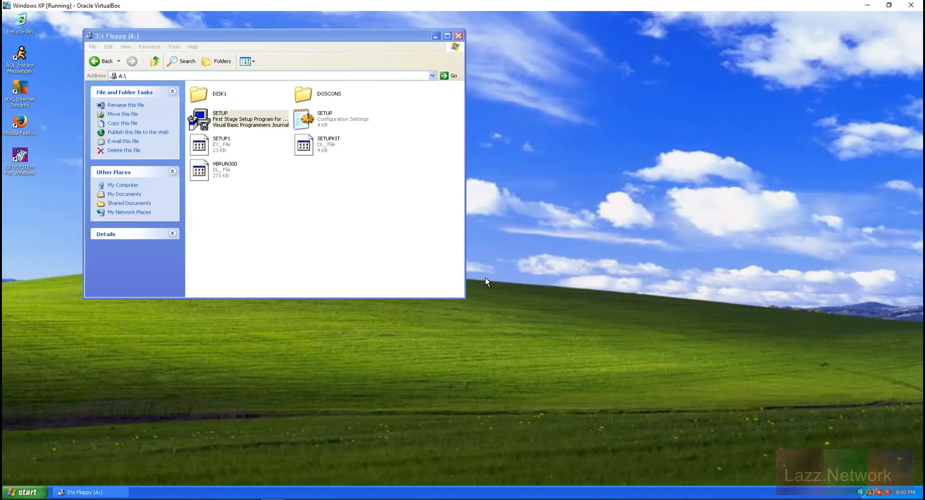
click(377, 39)
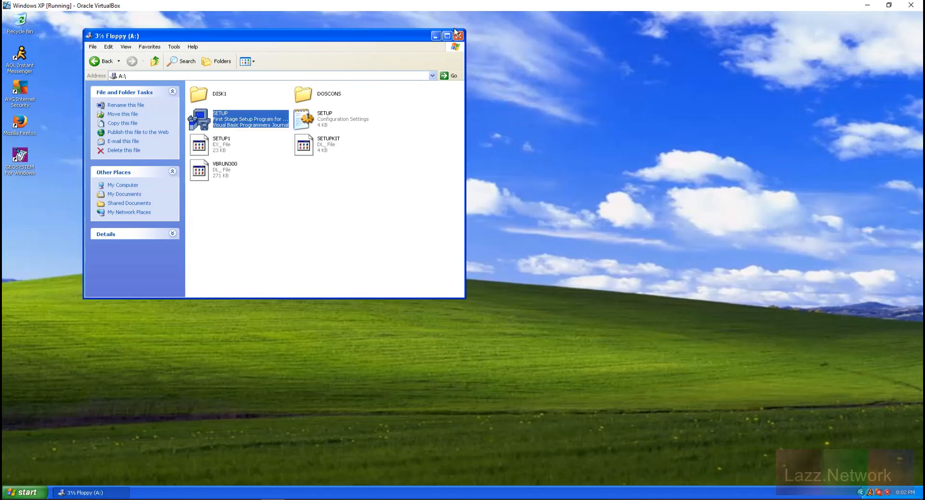
click(435, 37)
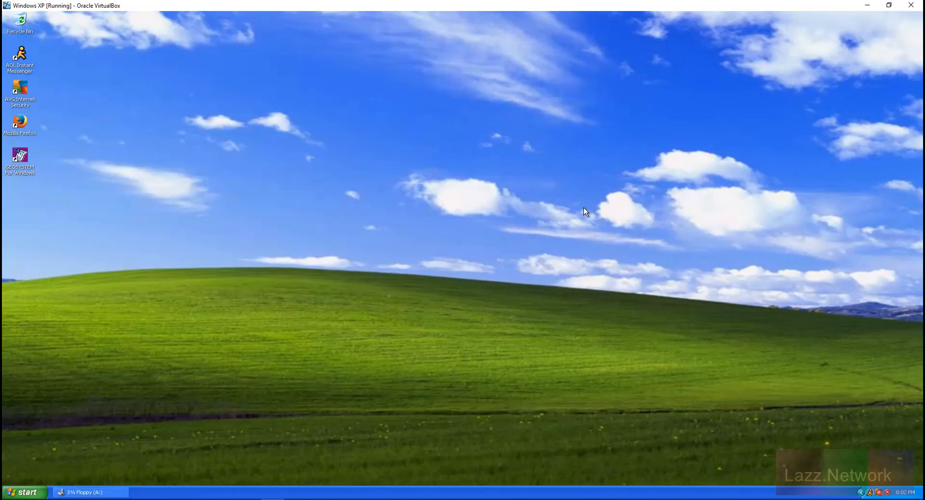
Launch GEOSYSTEM for Windows and open the existing LAZZ project
click(21, 156)
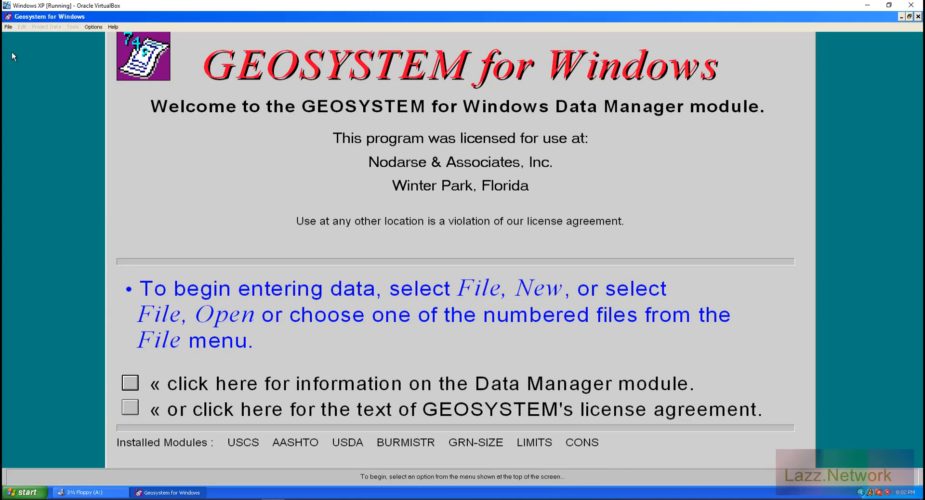
click(8, 27)
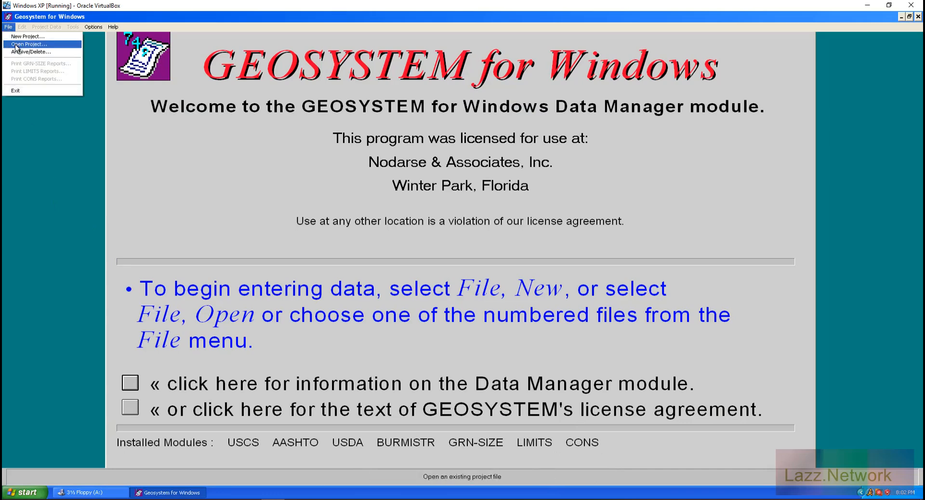
click(16, 44)
click(239, 187)
double_click(239, 188)
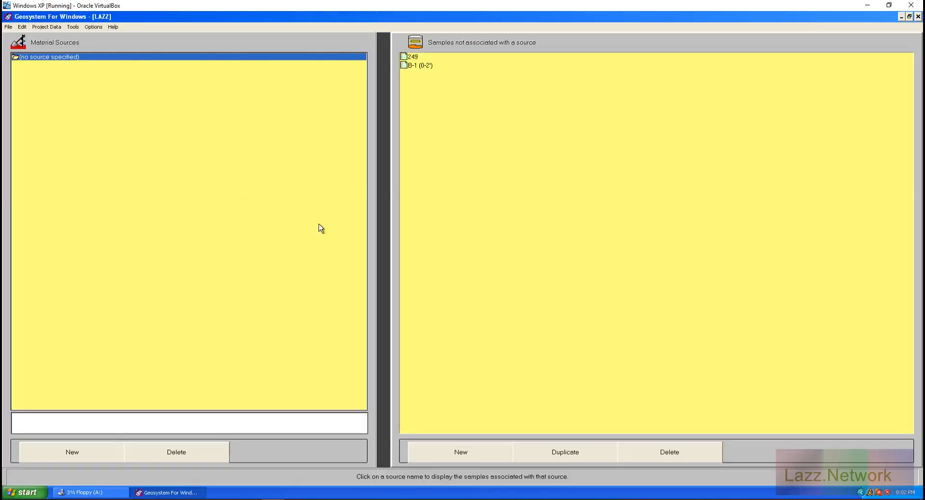
Create a new sample with Sample No. B-20 and Elev. or Depth 45.5 - 44.5'
click(477, 455)
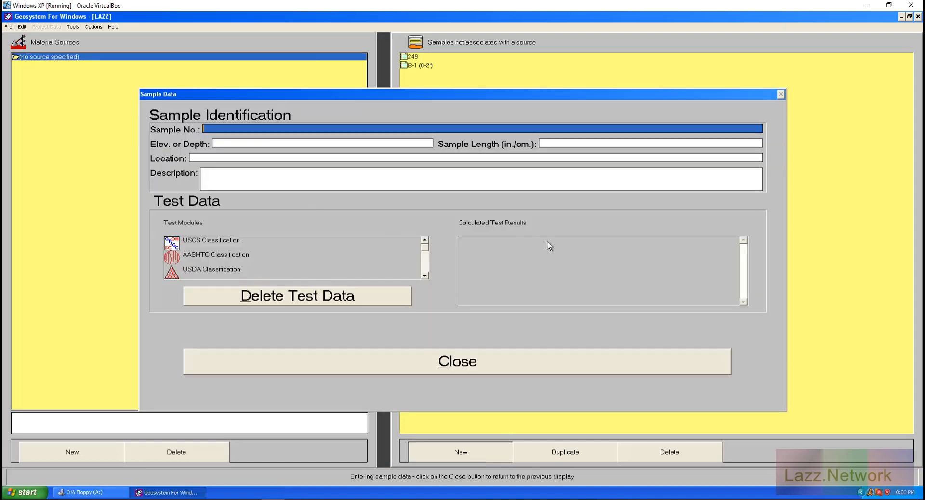
text(B-20)
click(215, 143)
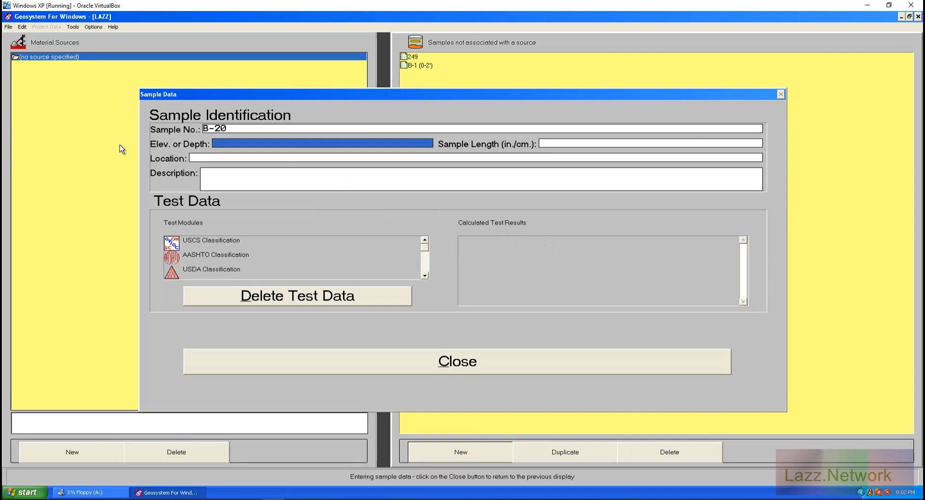
text(45.5 - 44.5)
Open the Swell/Consolidation test module for sample B-20
click(425, 276)
click(424, 275)
click(425, 275)
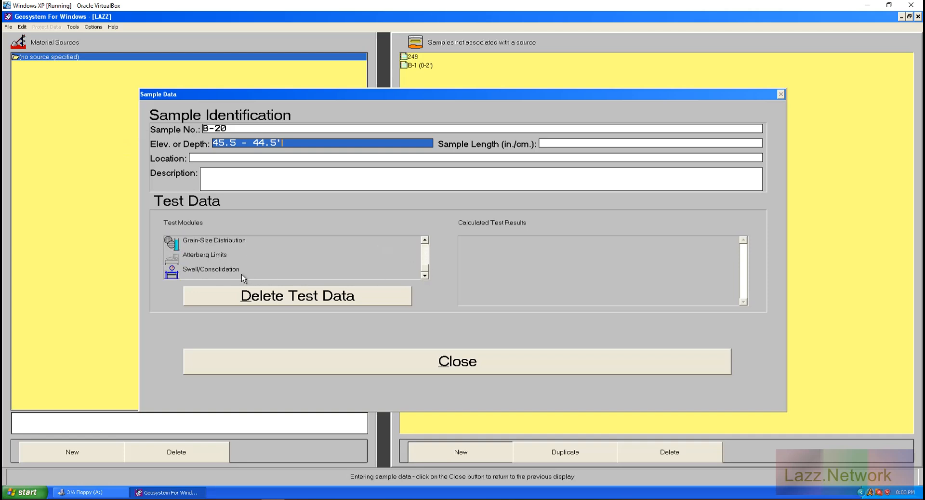
click(220, 274)
double_click(220, 274)
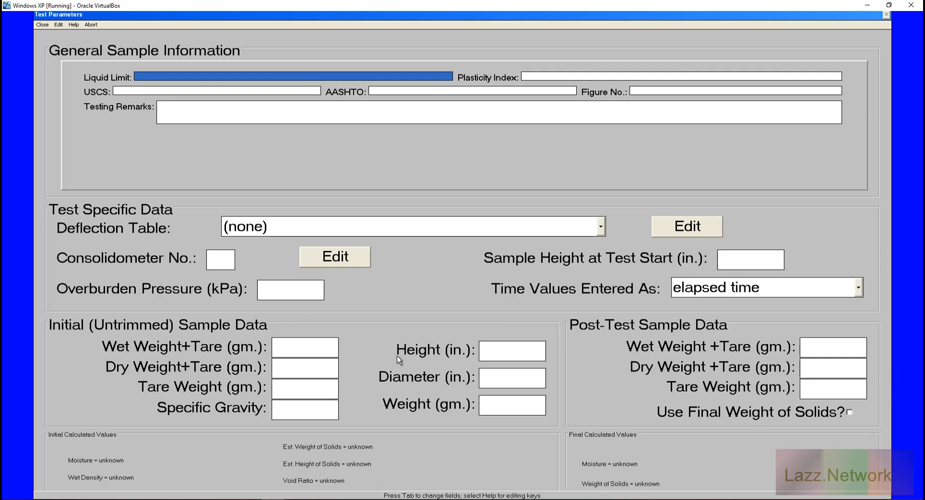
Set the deflection table to Reference Set (inches/tsf) and the consolidometer number to 1
click(602, 227)
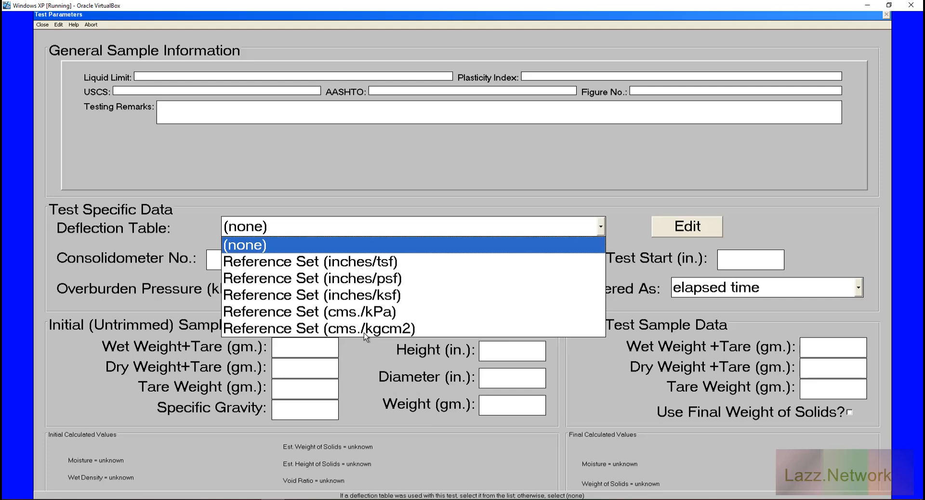
click(357, 262)
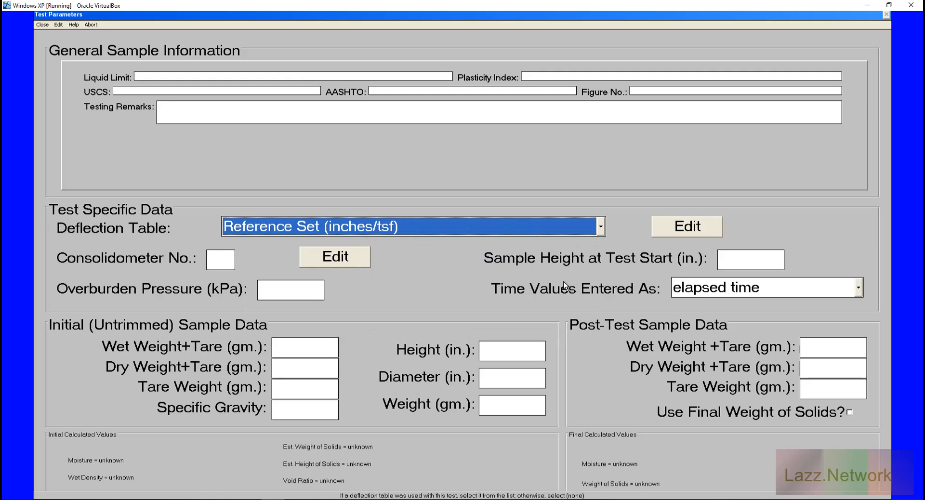
click(212, 264)
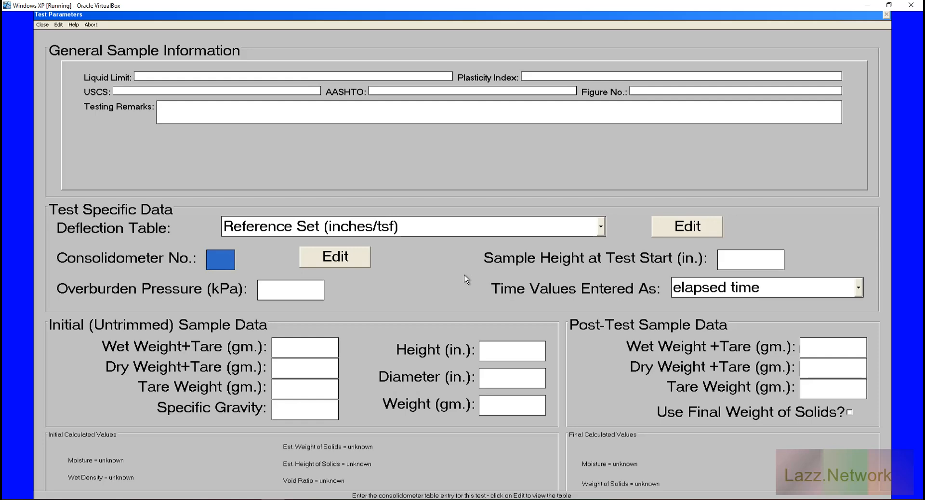
text(1)
Set the sample height at test start to .50 in. and keep time values entered as elapsed time
click(719, 261)
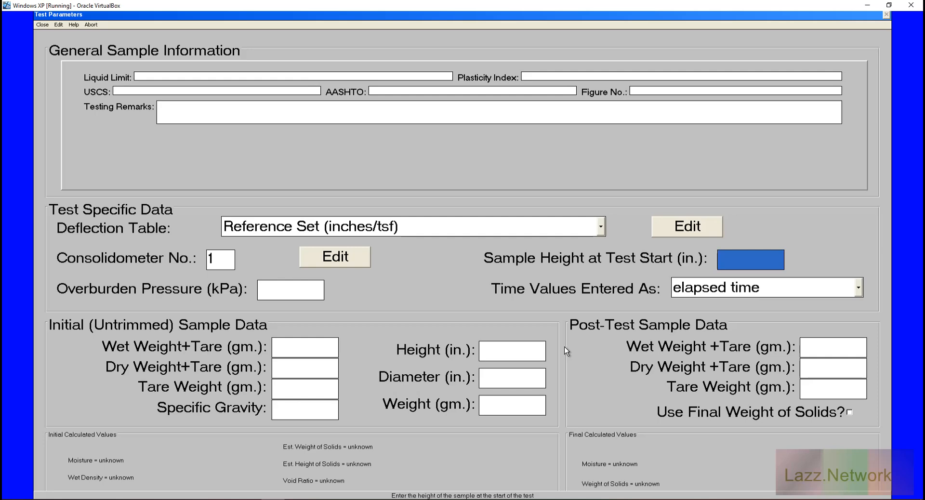
text(.50)
click(859, 288)
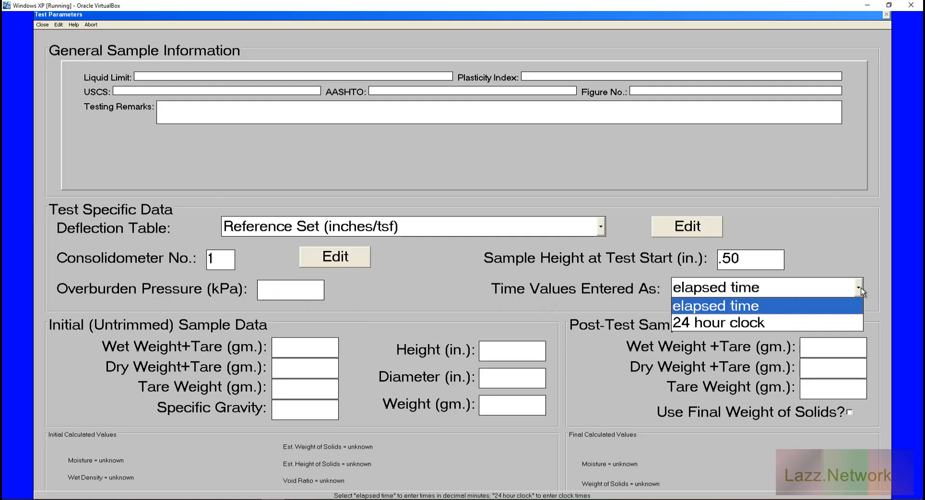
click(861, 288)
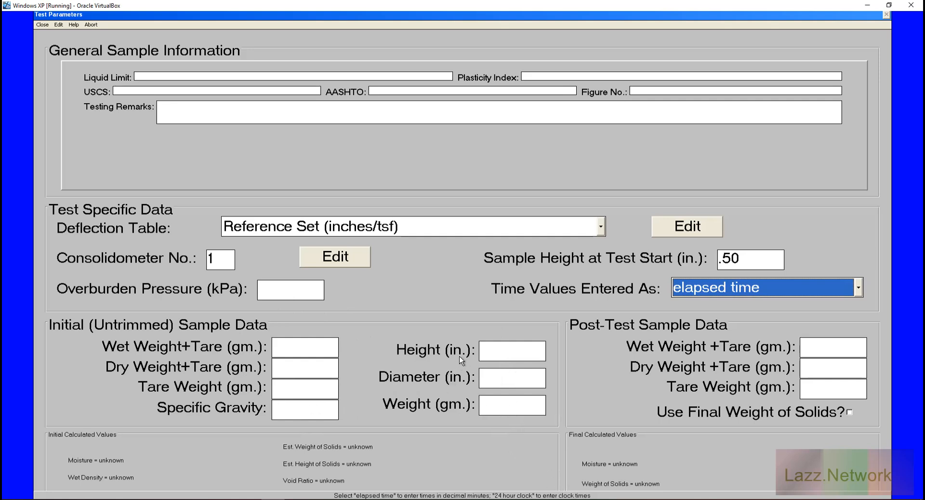
Enter the initial sample dimensions: height .50 in., diameter 2.50 in. and weight 75.58 gm
click(516, 350)
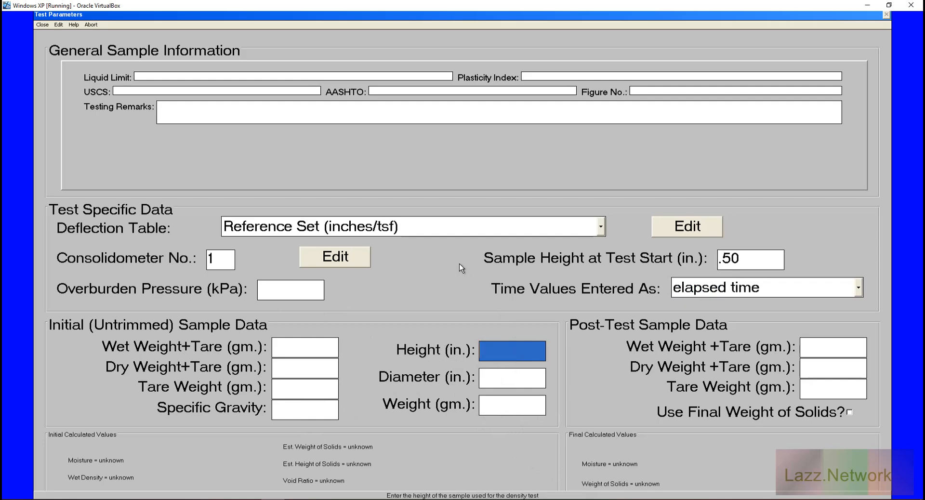
text(.50)
click(516, 376)
text(2.50)
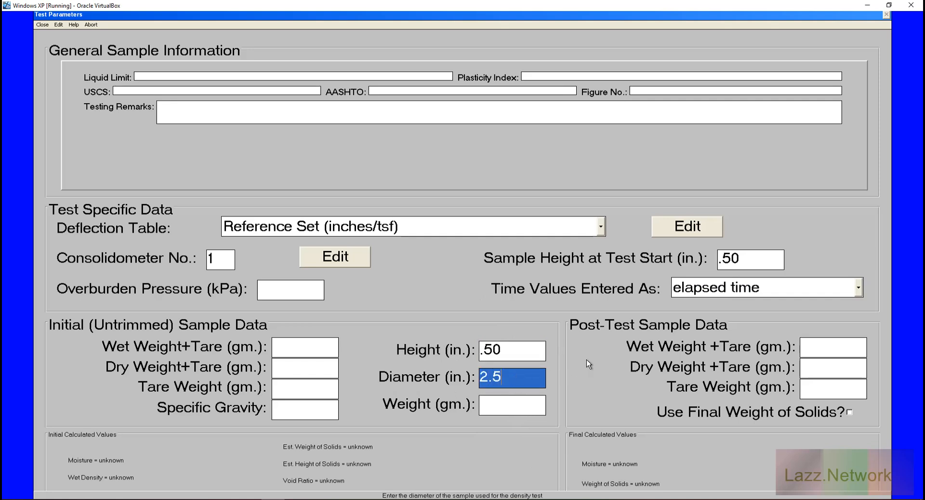
click(511, 408)
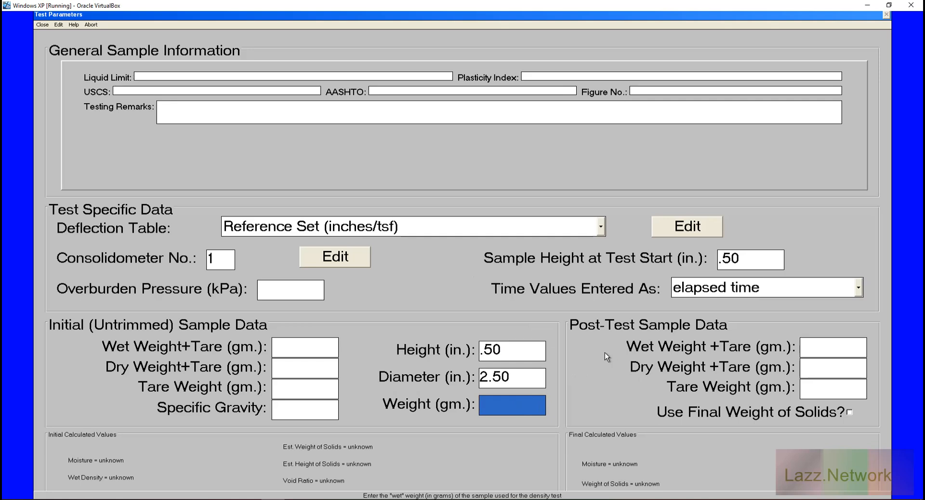
text(75.58)
Enter the initial moisture weights: wet weight+tare 158.65, dry weight+tare 126.86 and tare weight 49.58 gm
click(305, 347)
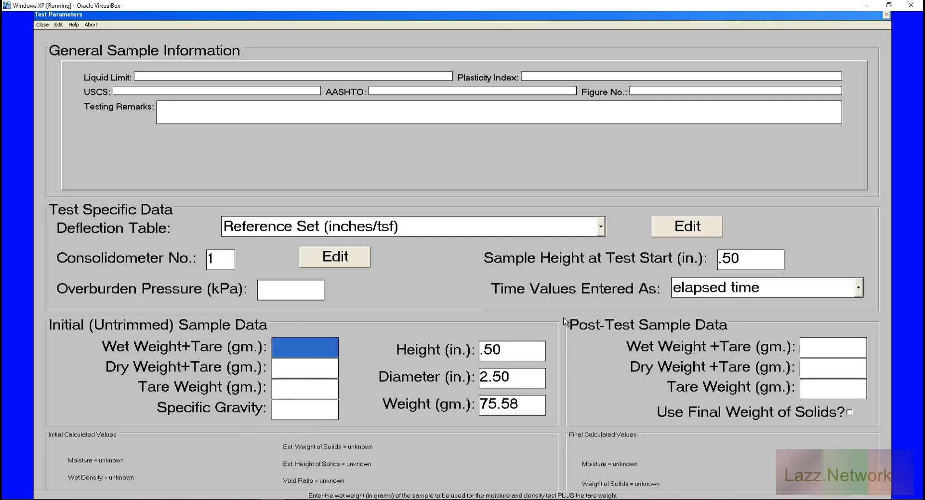
text(158.658)
key(BackSpace)
click(314, 368)
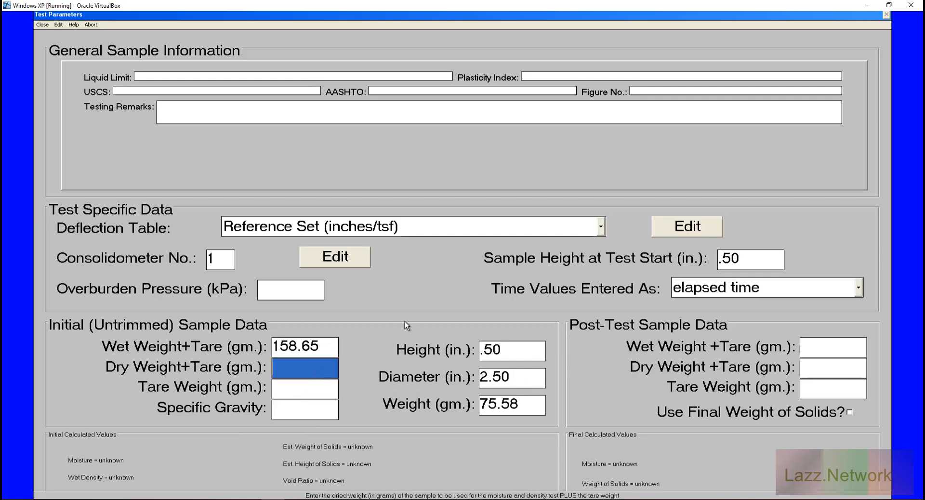
text(182)
key(BackSpace)
key(BackSpace)
text(26.86)
click(307, 388)
text(49.58)
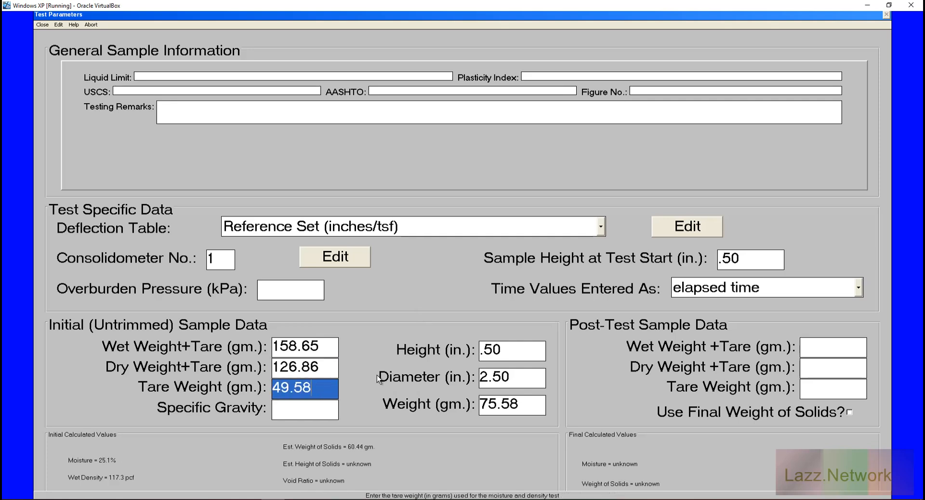
Set the specific gravity in the initial sample data to 2.79
click(296, 407)
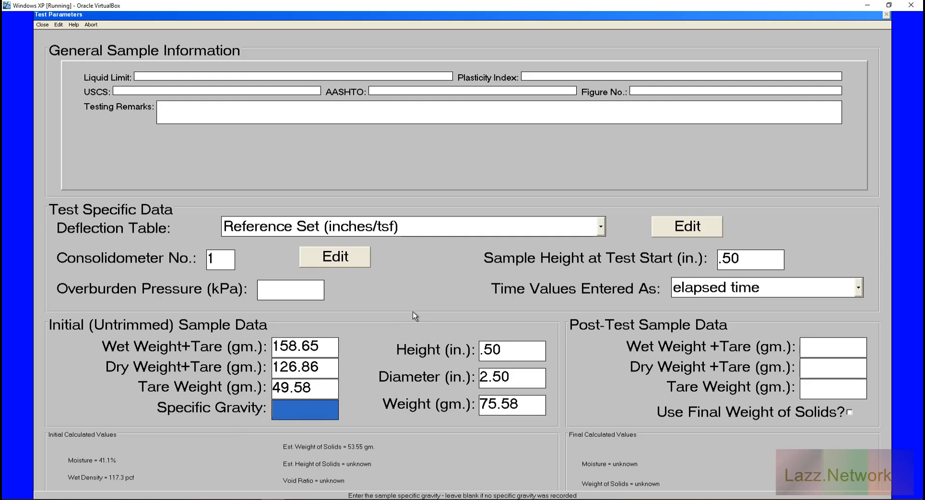
text(2.65)
key(BackSpace)
key(BackSpace)
text(79)
Enter the post-test sample data: wet weight+tare 198.58, dry weight+tare 176.68 and tare weight 75.58 gm
click(838, 355)
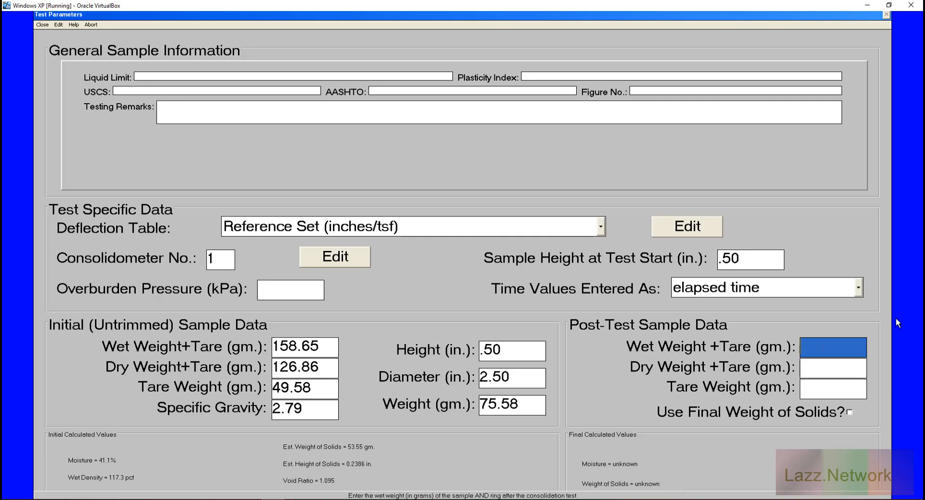
click(822, 391)
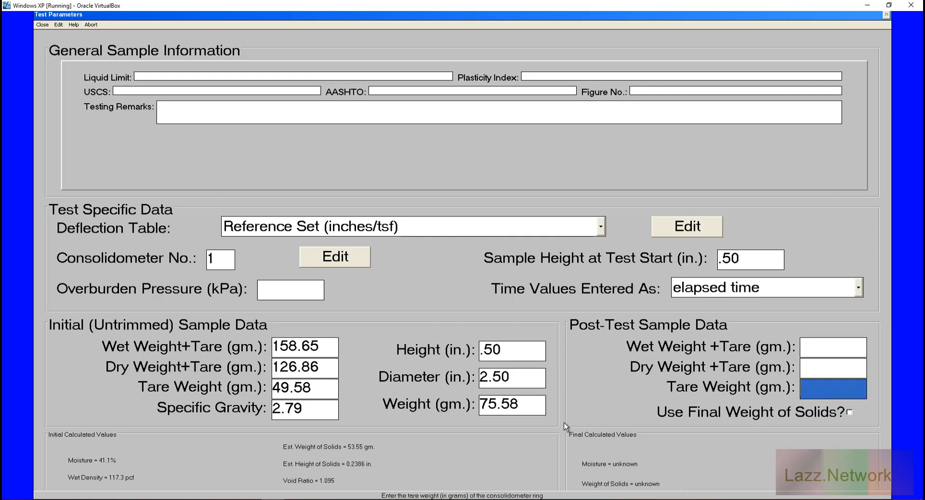
text(75.58)
click(841, 343)
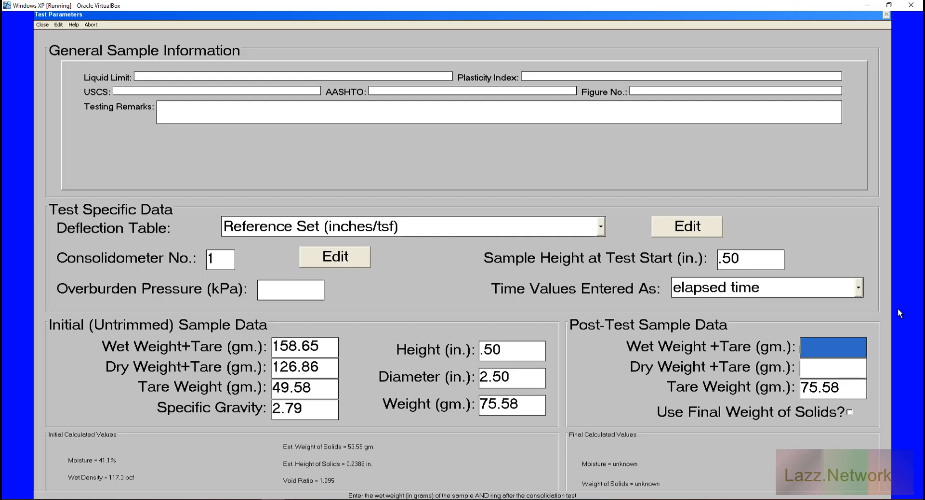
text(98.58)
key(Tab)
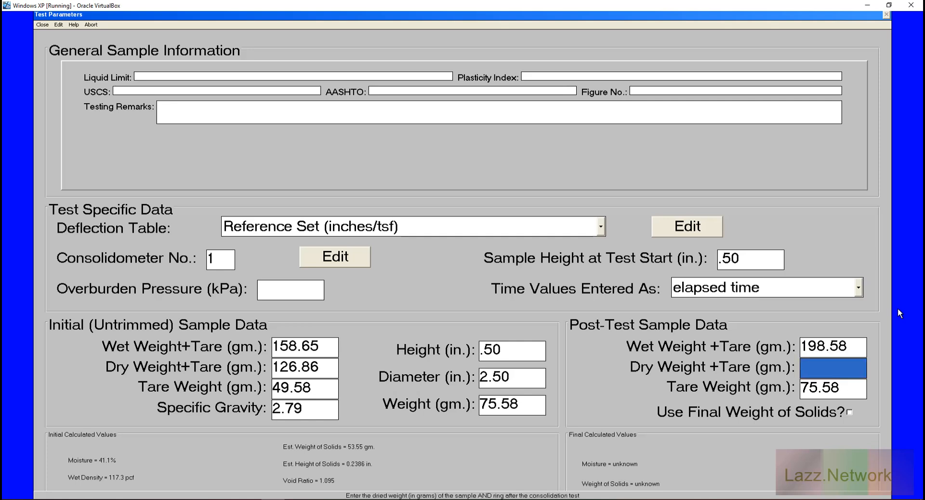
text(176.68)
key(Tab)
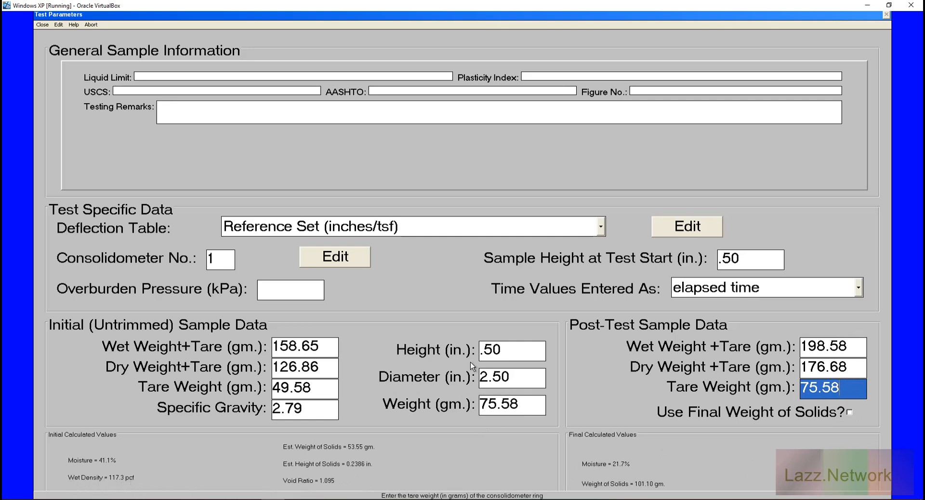
Set the initial sample weight to 75.01 gm
click(525, 403)
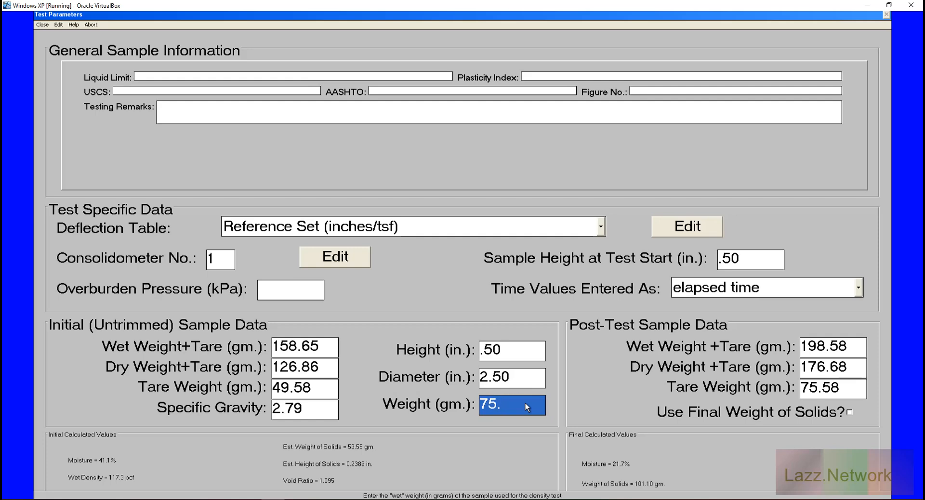
key(Tab)
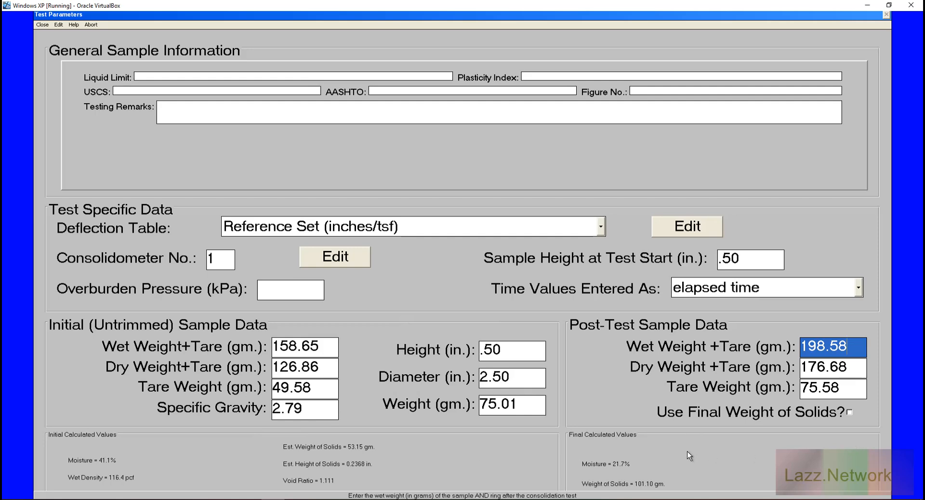
Toggle the Use Final Weight of Solids option, leaving it off, and close the test parameters
click(850, 413)
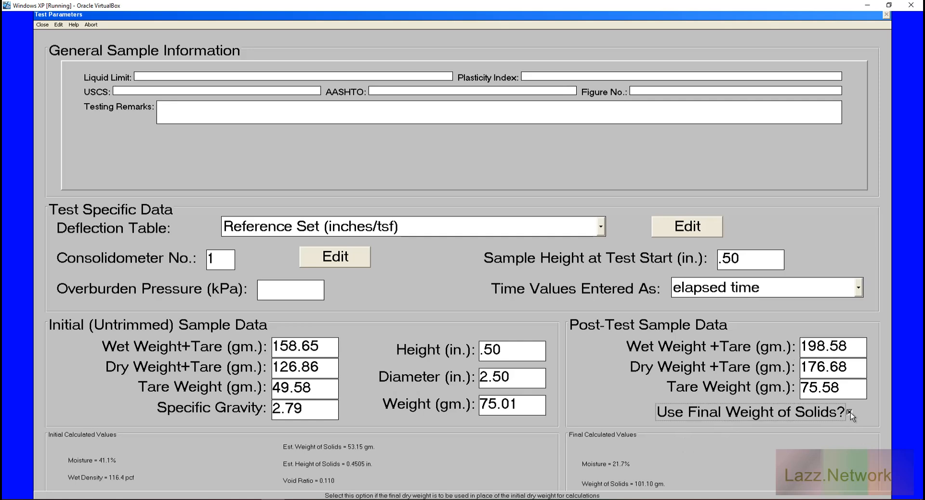
click(850, 413)
click(851, 412)
click(851, 412)
click(42, 24)
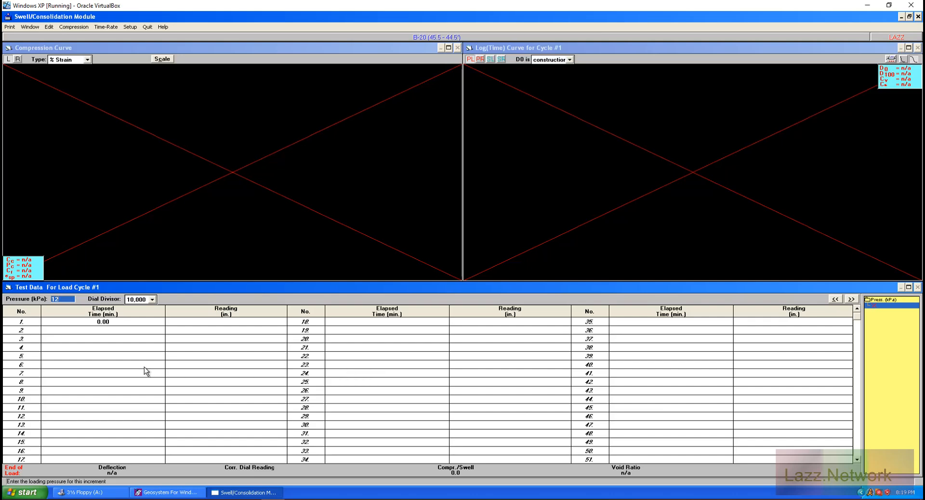
Switch the dial divisor for load cycle 1 to 1,000 and back to 10,000
click(152, 300)
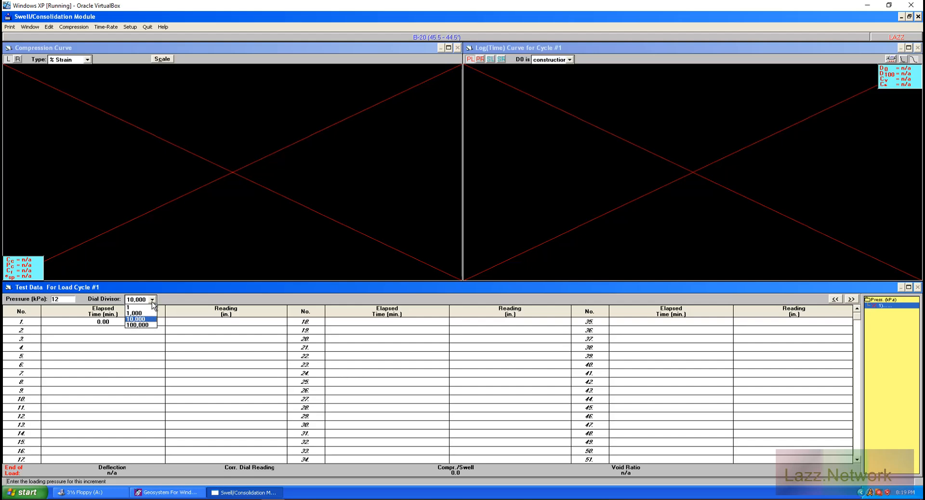
click(139, 313)
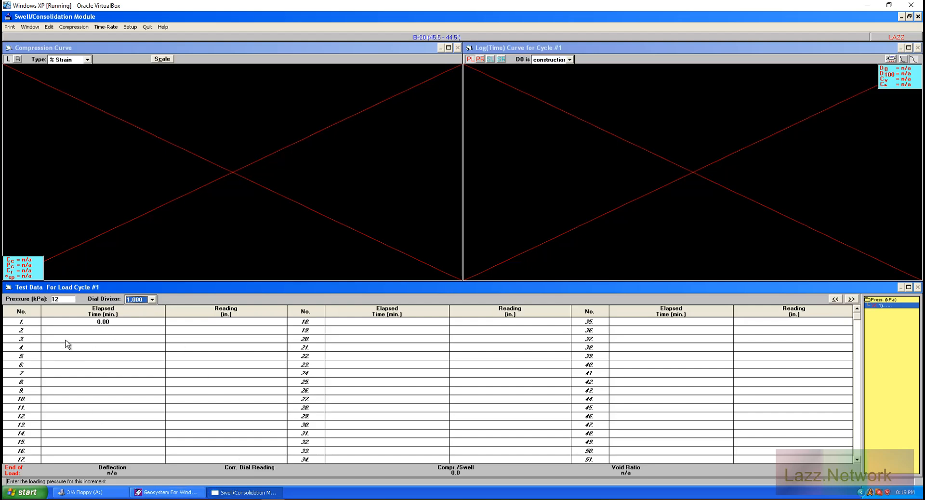
click(152, 300)
click(144, 320)
click(62, 300)
Set the input stress units to tsf in the consolidation setup
click(129, 27)
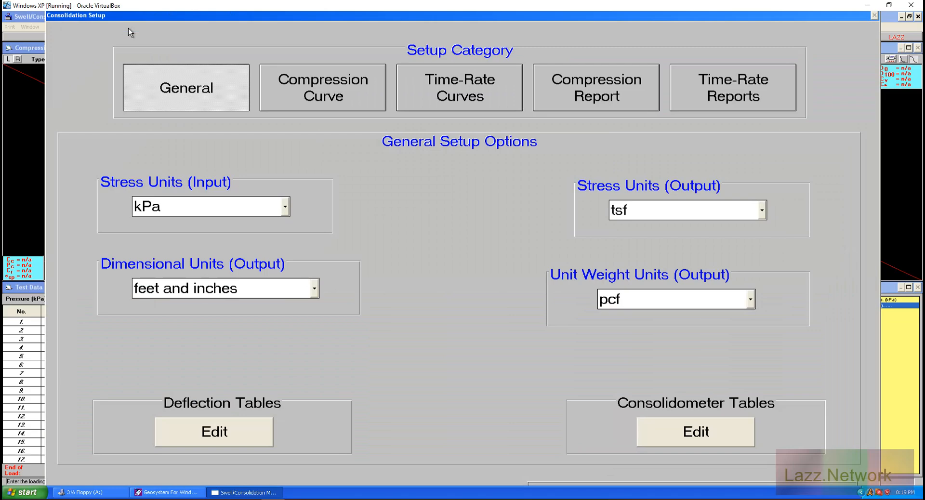
click(285, 208)
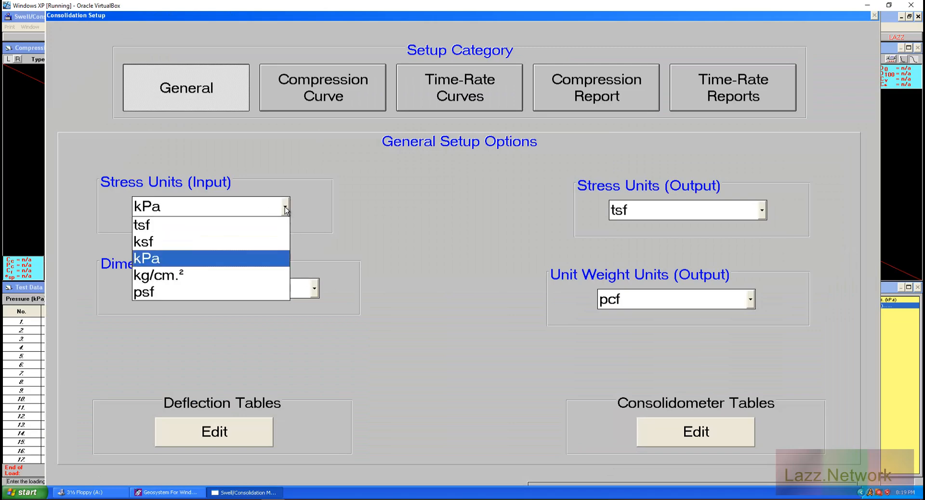
click(212, 232)
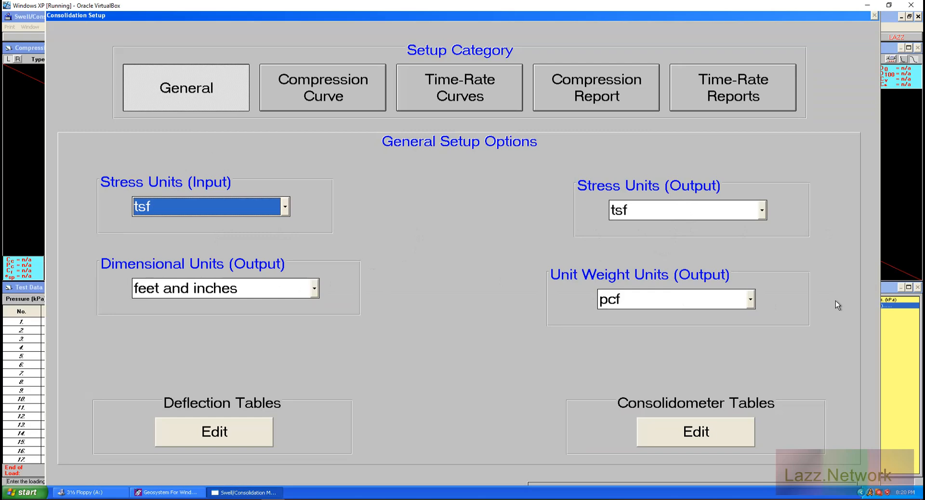
Review the setup options for the compression curve, time-rate curves, compression report and time-rate reports, and return to the general options
click(364, 82)
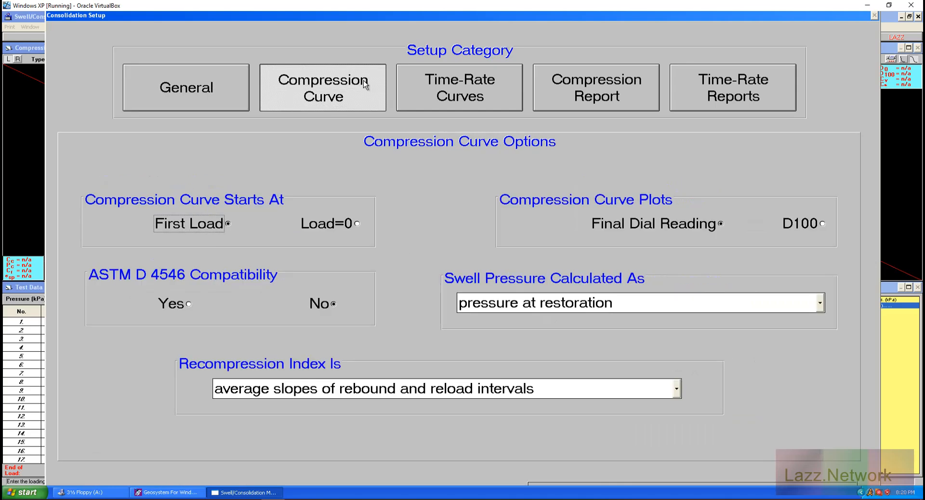
click(480, 95)
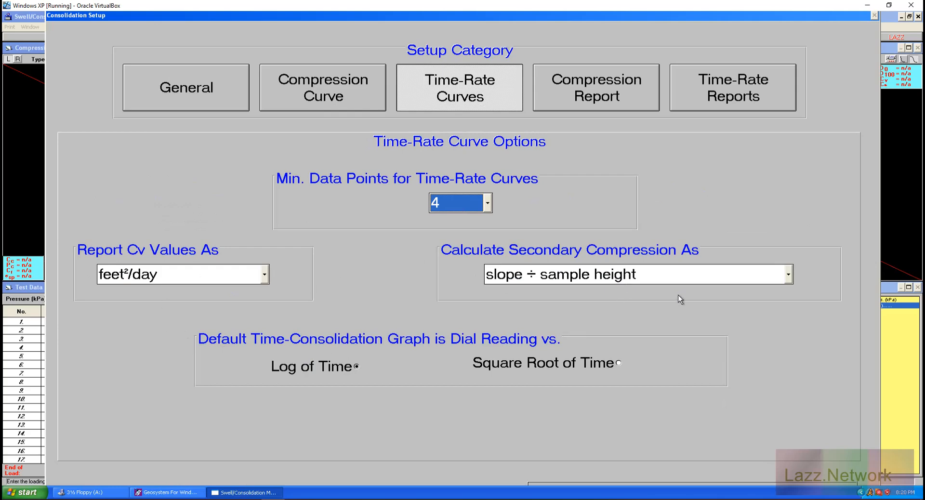
click(612, 81)
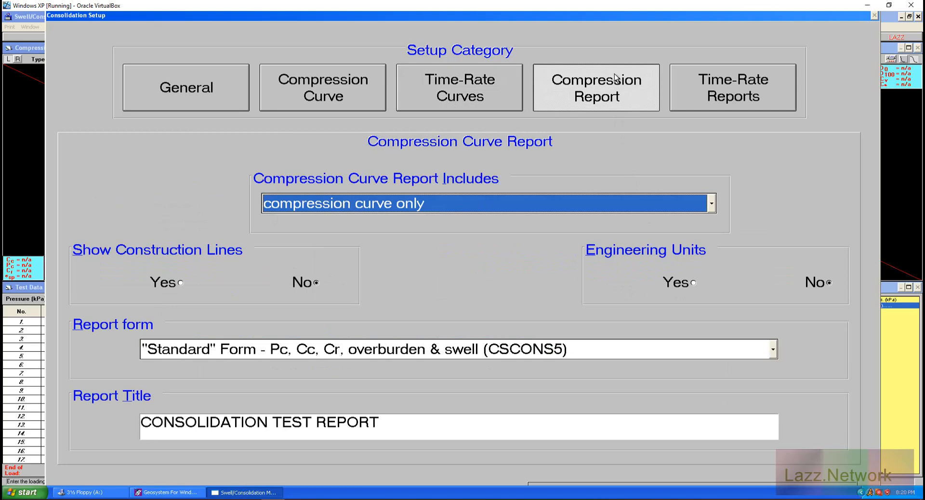
click(712, 203)
click(713, 203)
click(742, 89)
click(233, 82)
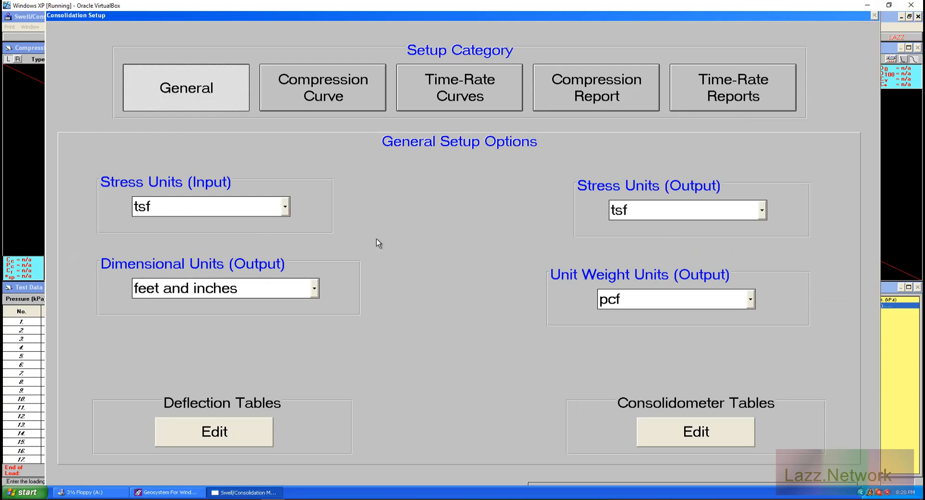
View the pressure and deflection values of Reference Set (inches/tsf) in the deflection tables, and quit the tables
click(226, 434)
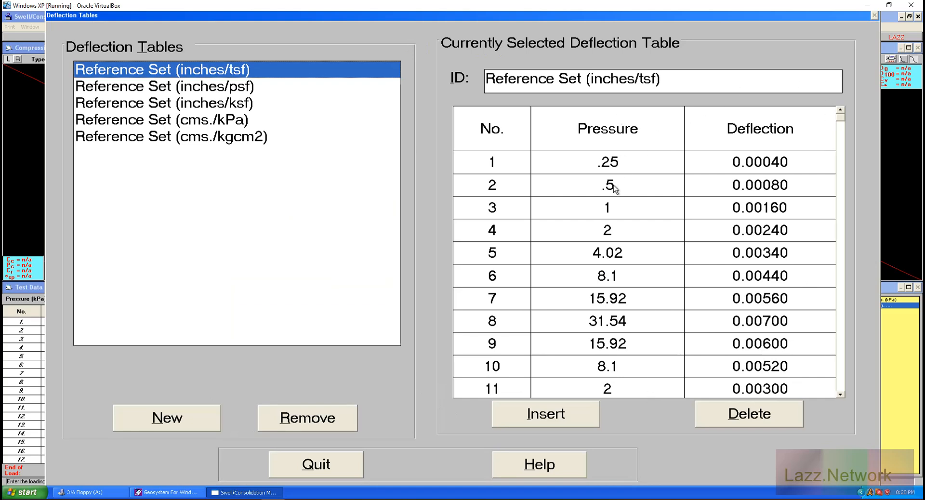
click(312, 468)
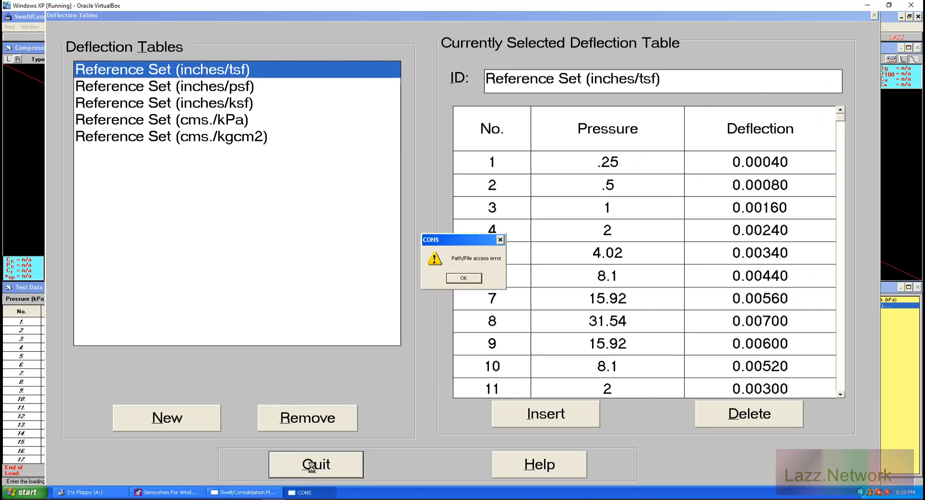
click(470, 278)
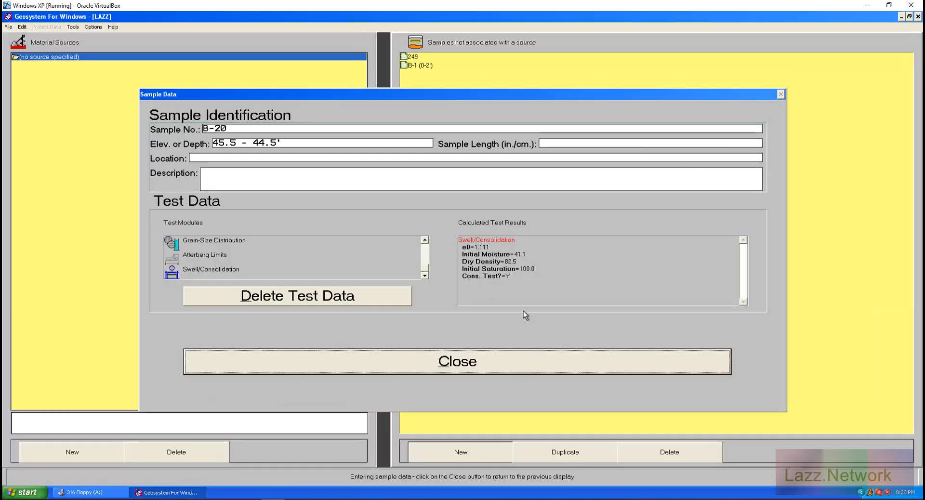
Reopen the Swell/Consolidation test for sample B-20 and try to close its blank test parameters
double_click(223, 272)
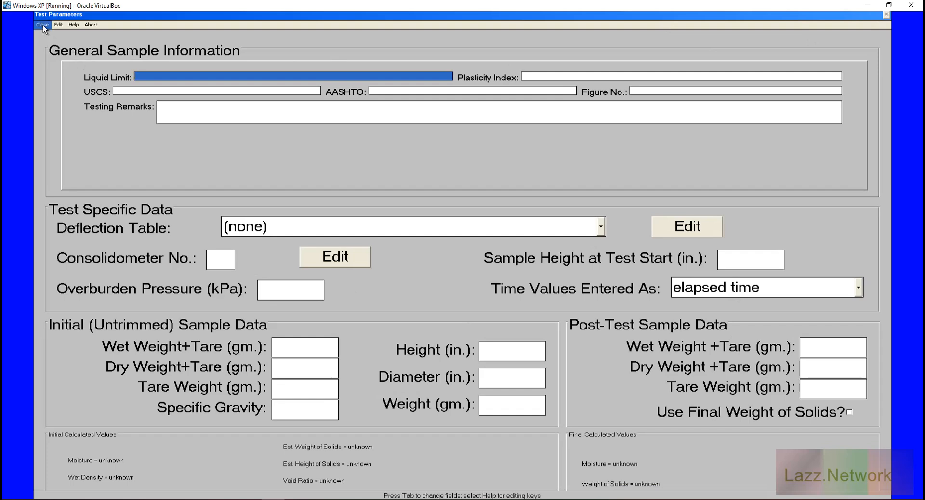
click(58, 25)
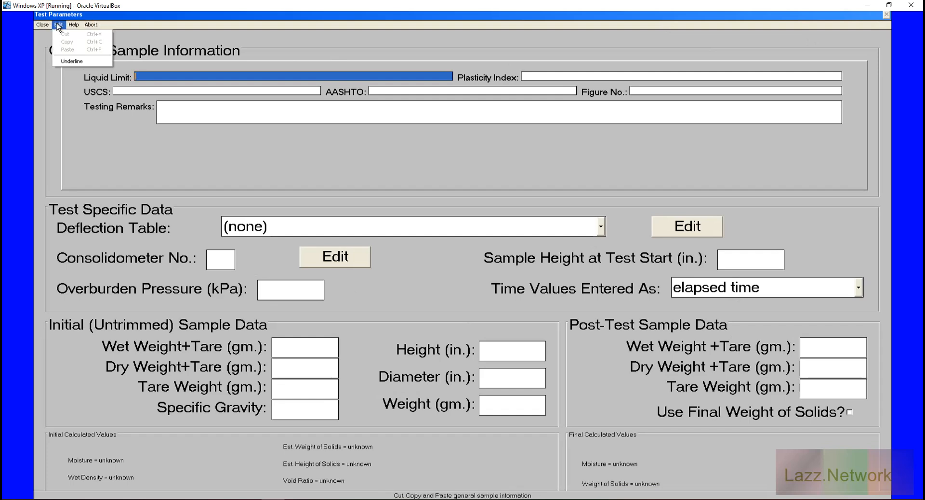
click(47, 25)
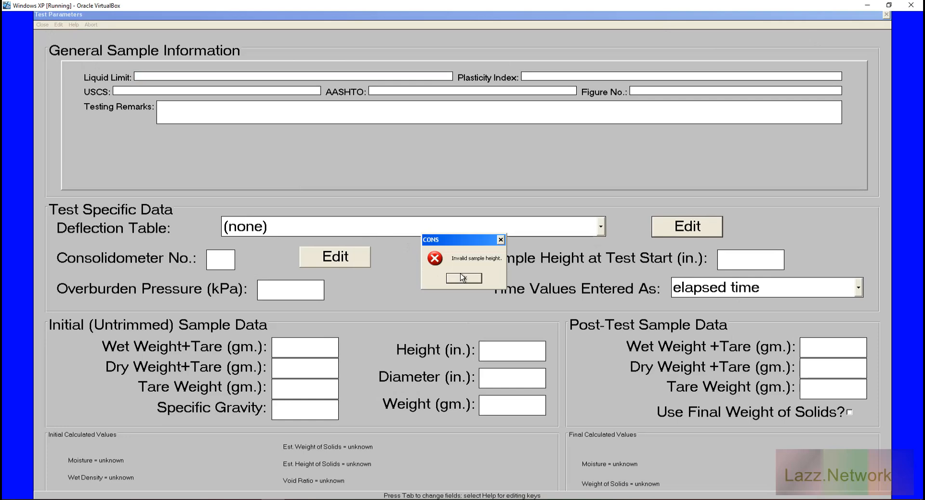
click(478, 278)
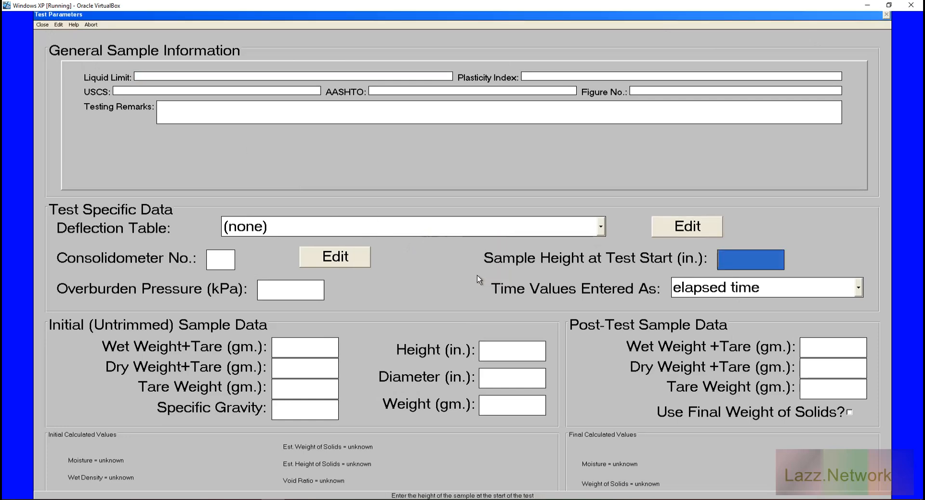
Set the sample height at test start to .50 in. and the consolidometer number to 1, and close the test parameters
text(.50)
click(38, 25)
click(464, 280)
text(1)
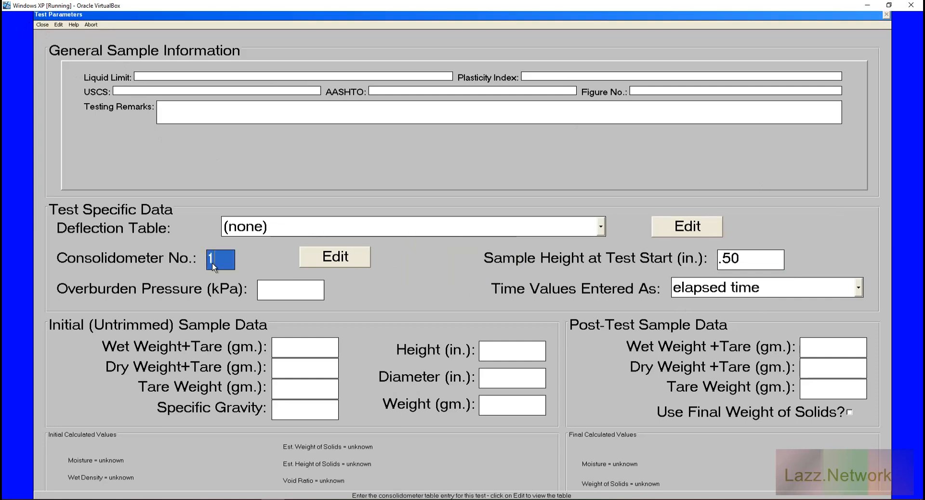
click(37, 25)
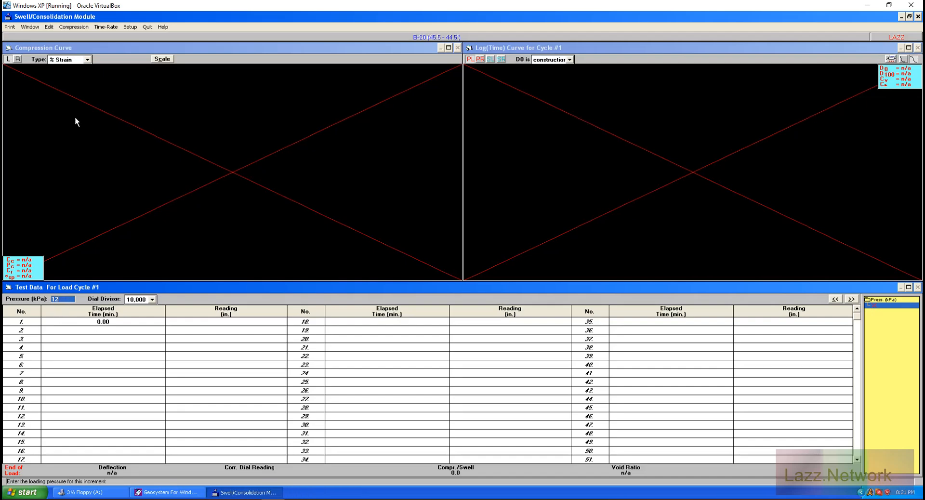
Quit the Swell/Consolidation module and return to the sample data of B-20
click(32, 27)
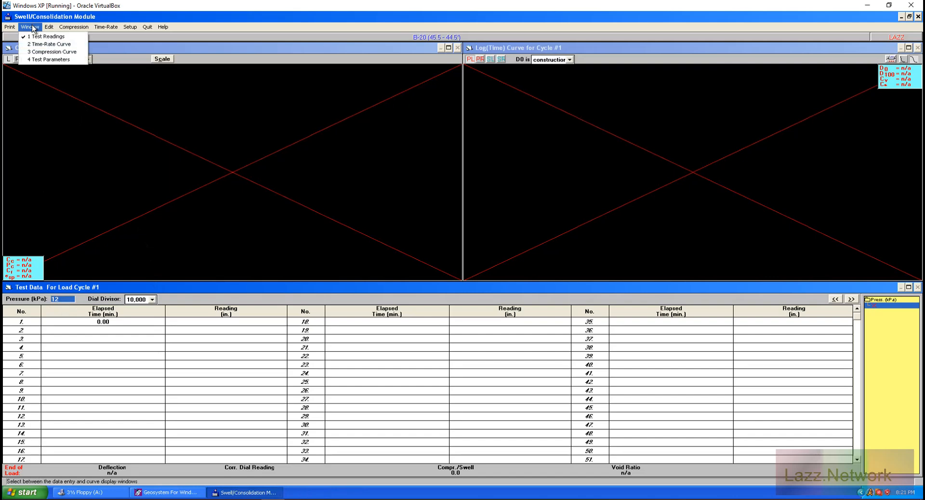
mouse_move(75, 30)
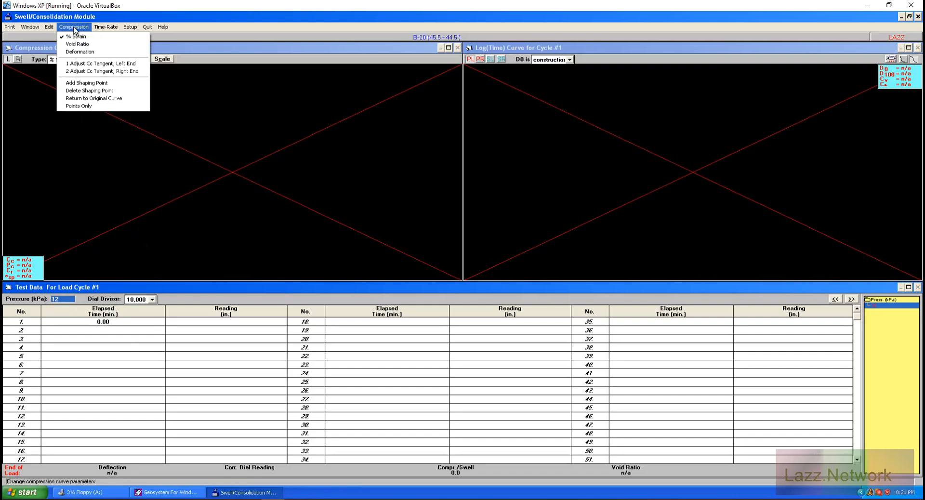
mouse_move(106, 29)
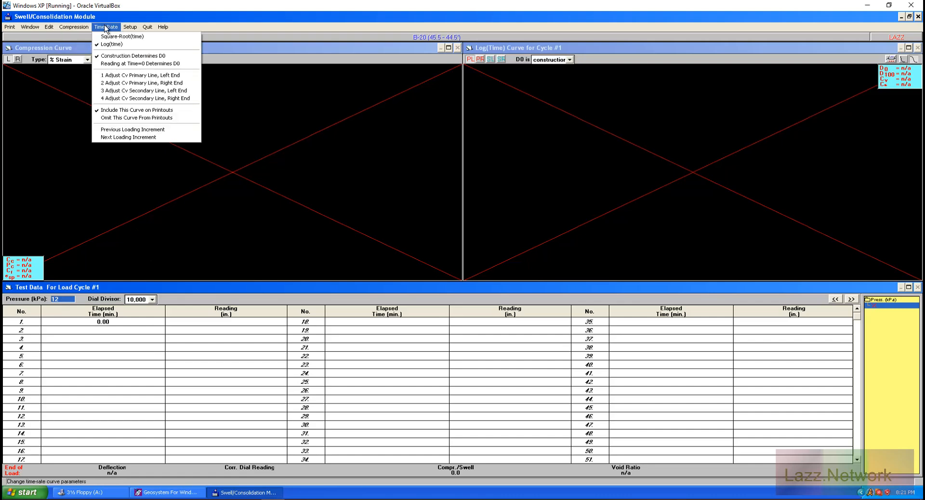
mouse_move(158, 27)
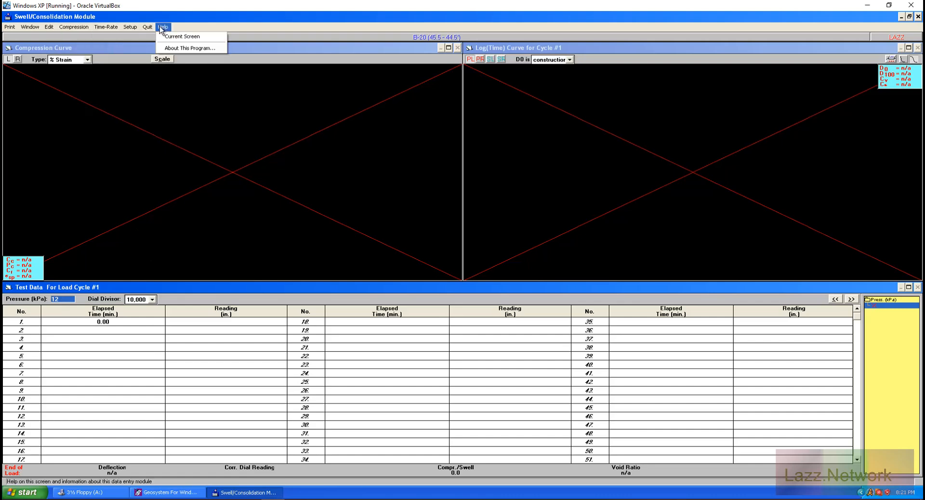
click(147, 27)
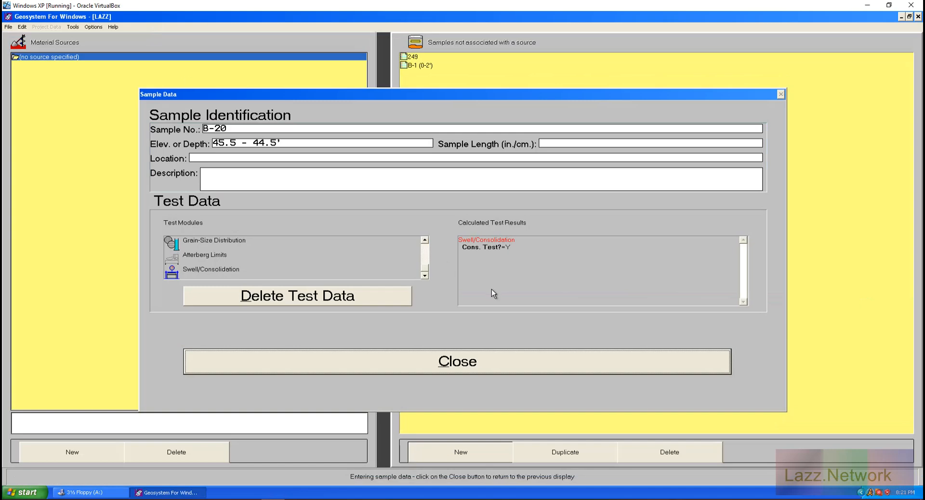
Open the consolidation setup and try to reposition its oversized dialog so that its lower part can be reached
click(73, 27)
mouse_move(98, 28)
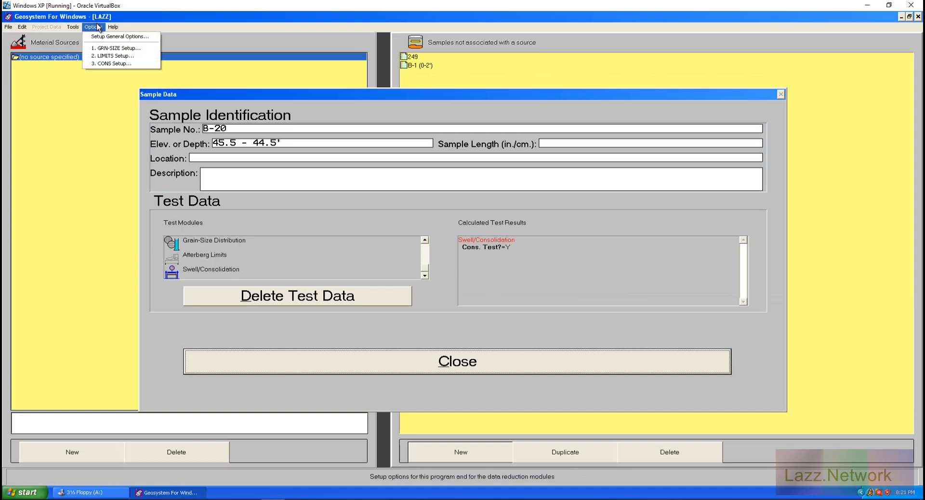
click(112, 63)
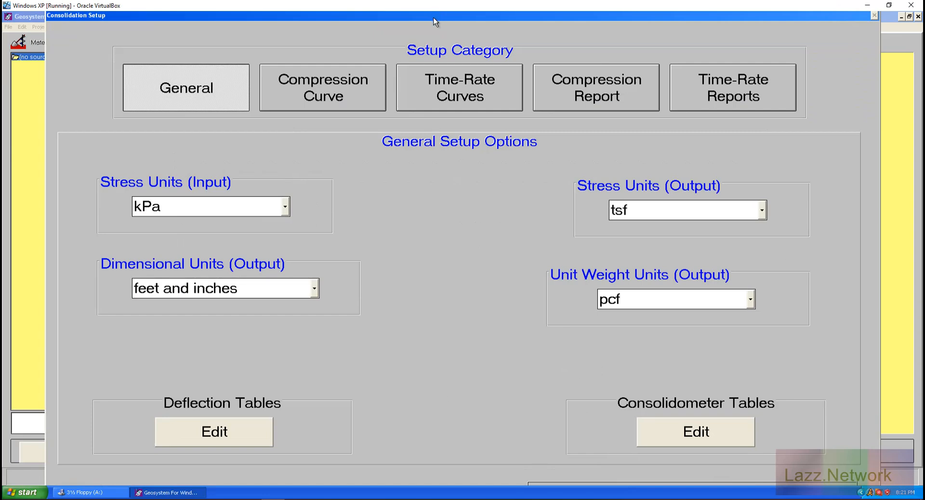
drag(431, 18, 361, 2)
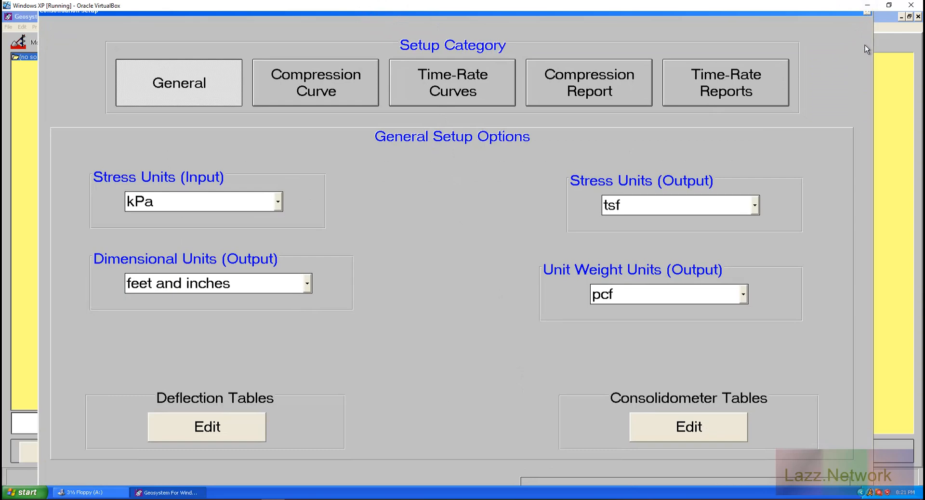
drag(400, 13, 605, 27)
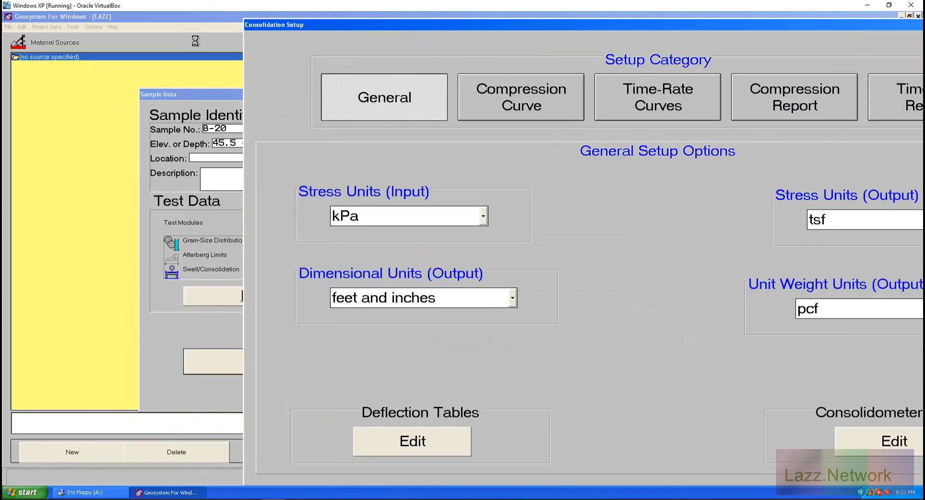
drag(484, 24, 460, 19)
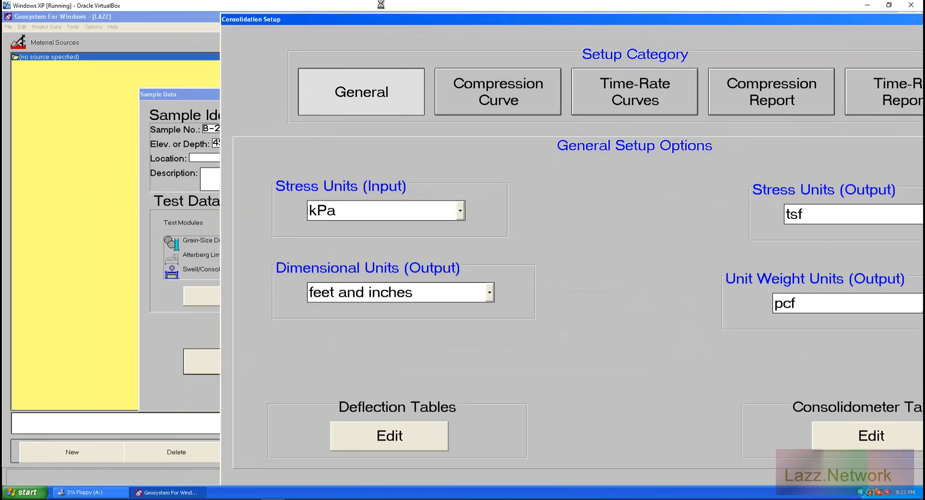
drag(363, 18, 302, 12)
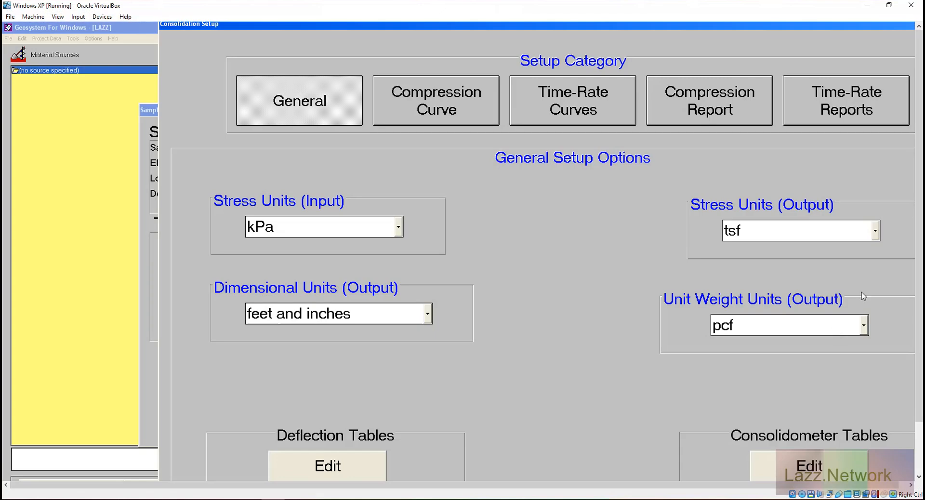
Inspect the consolidation setup in the unscaled virtual machine display and check the virtual screen's resize and scale options
drag(920, 265, 923, 355)
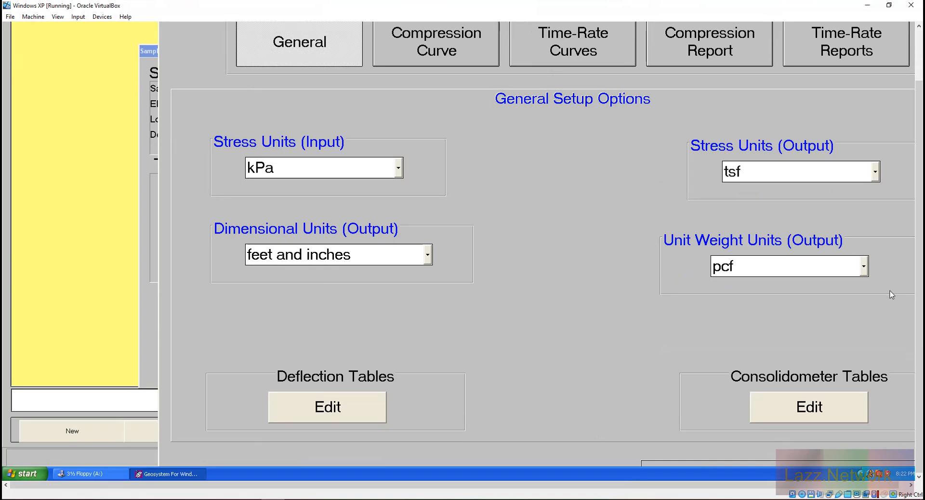
drag(923, 361, 913, 217)
drag(576, 26, 392, 3)
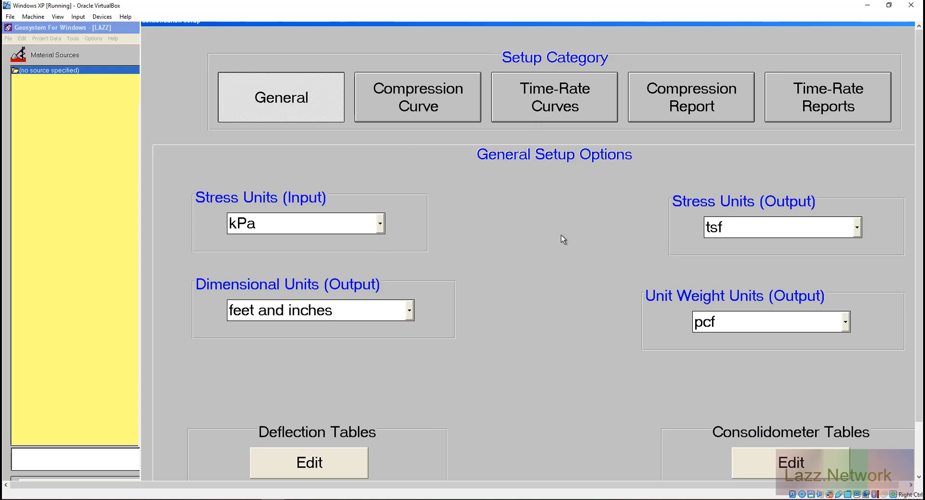
click(58, 17)
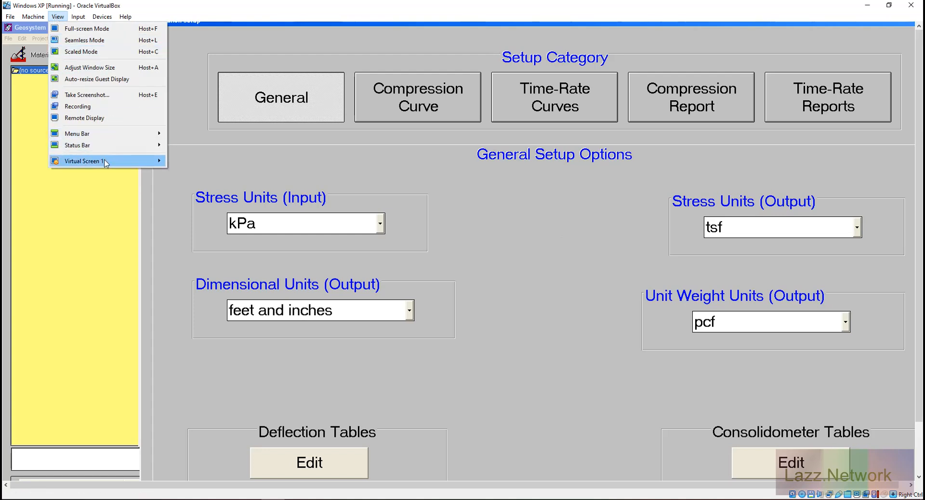
mouse_move(106, 164)
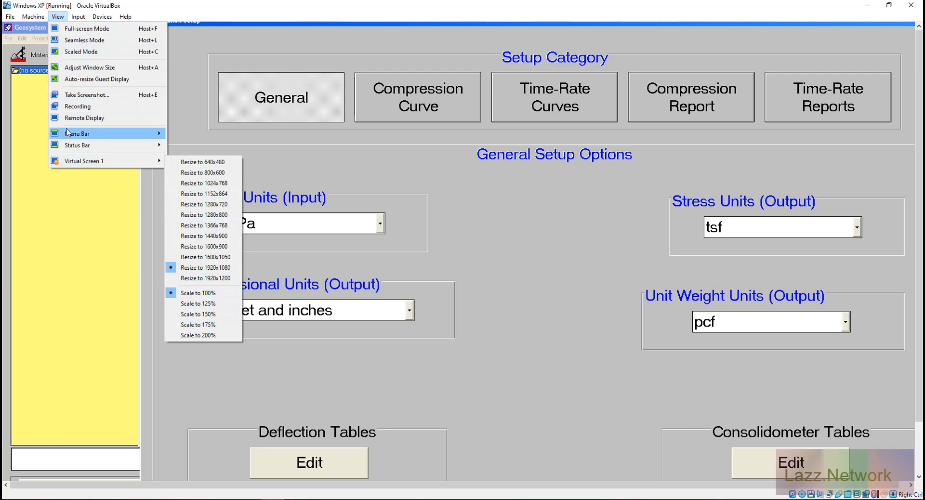
click(88, 251)
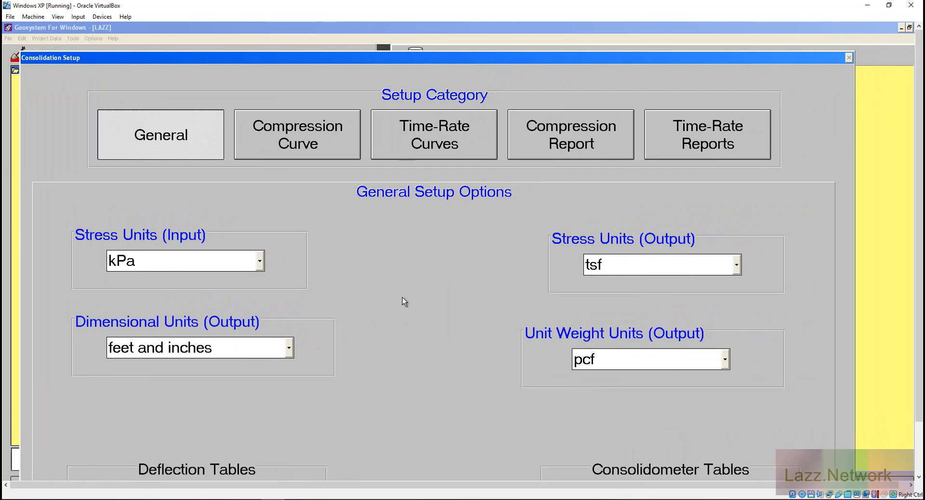
Open the deflection tables from the consolidation setup's general options and reposition their window
drag(461, 60, 473, 29)
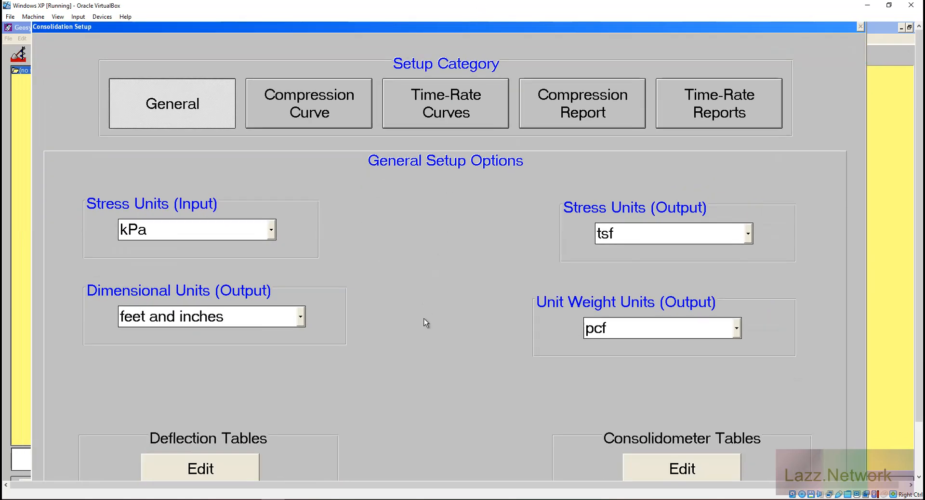
click(208, 467)
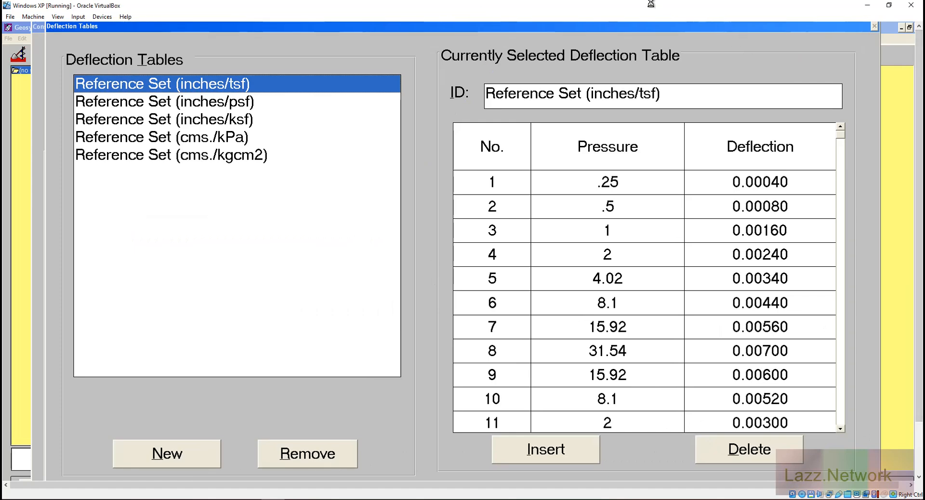
drag(613, 30, 540, 16)
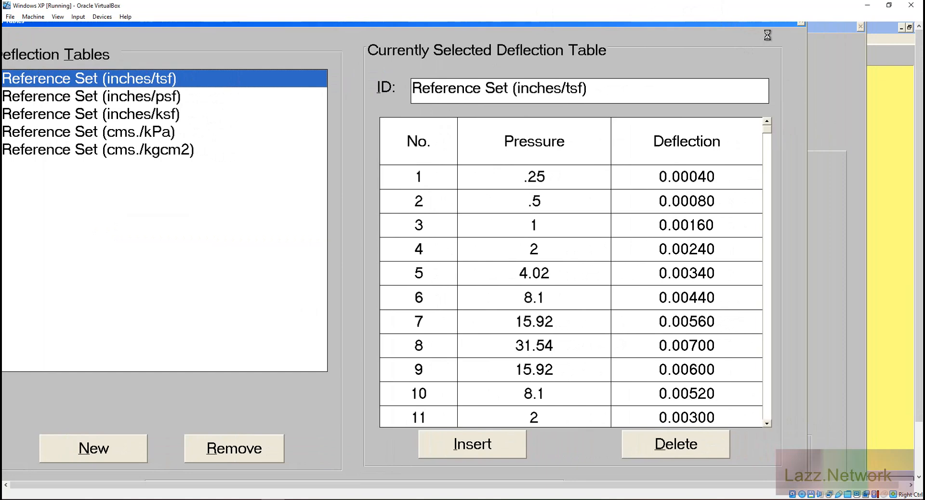
click(512, 449)
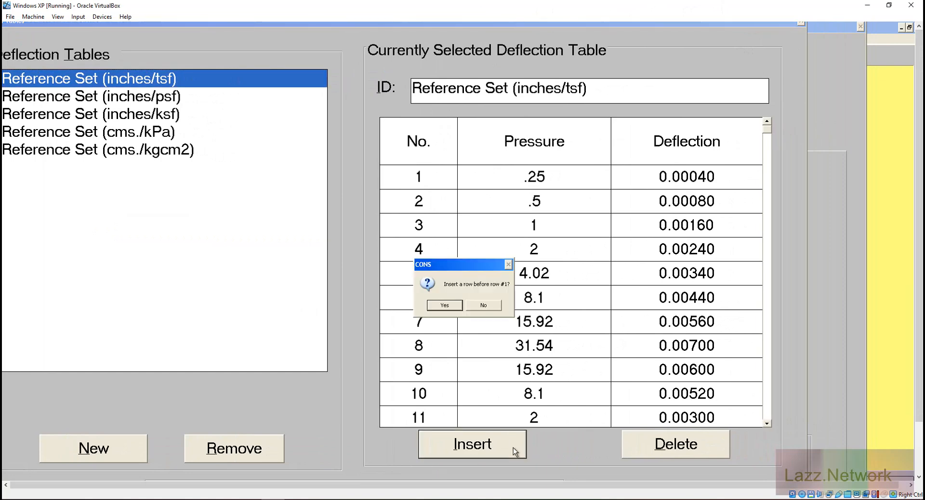
click(484, 305)
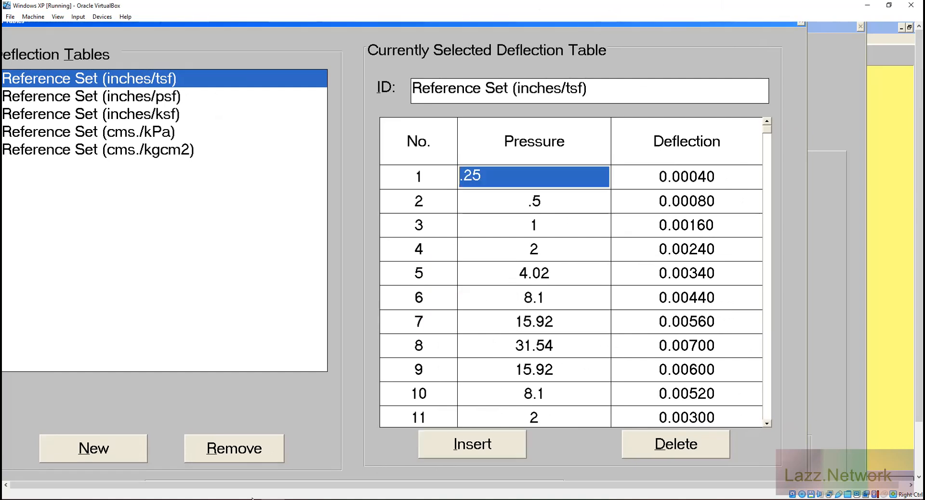
click(218, 451)
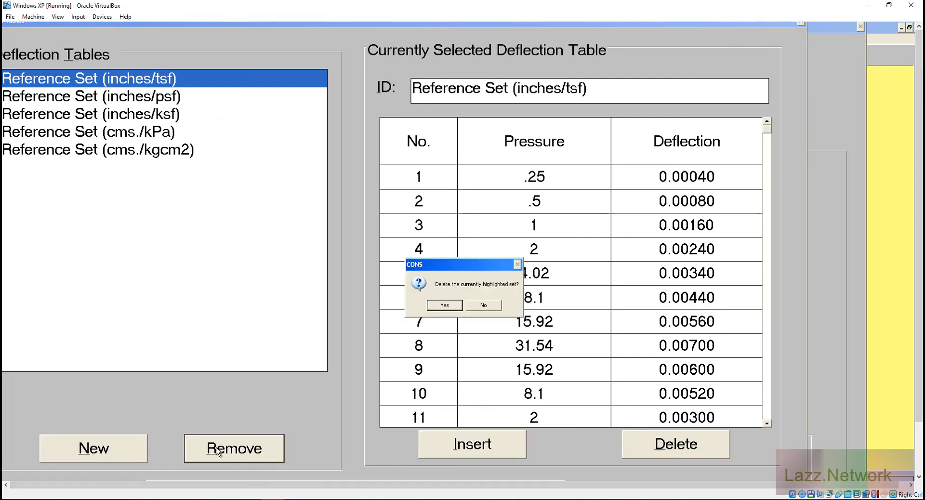
click(480, 307)
Try to create a new deflection table
click(83, 461)
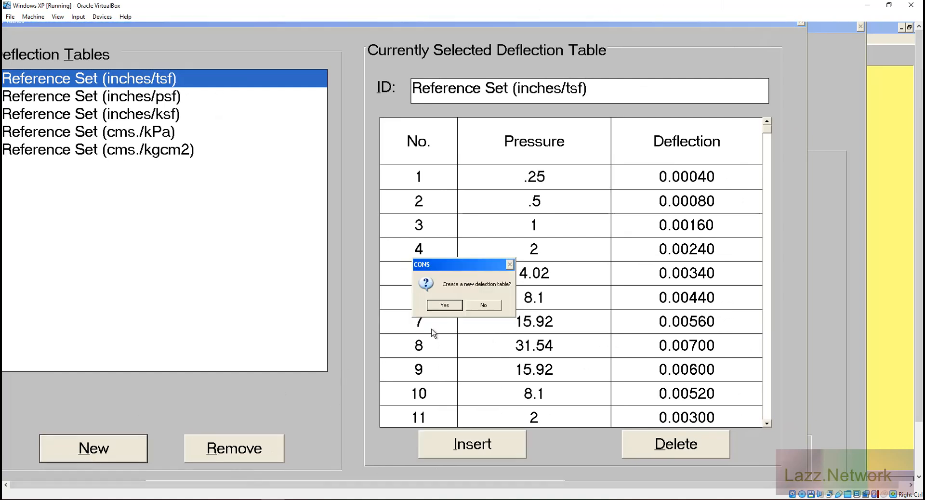
click(448, 305)
click(461, 305)
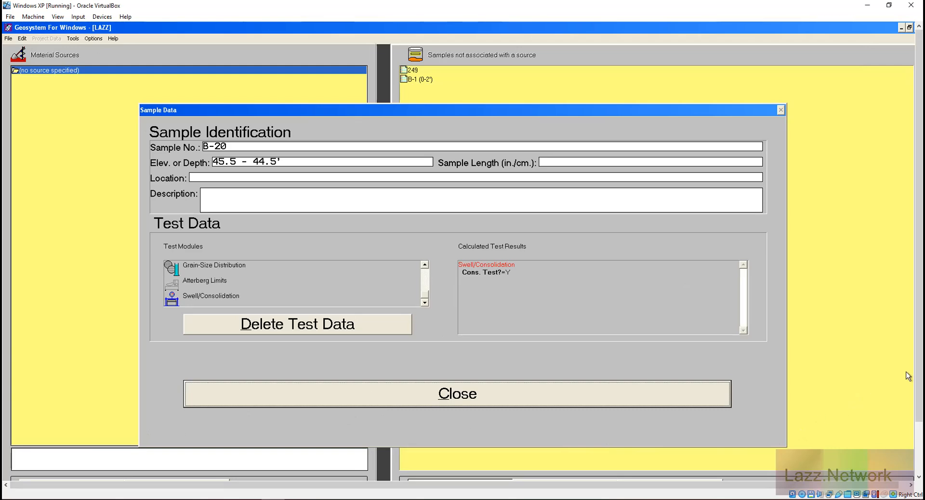
Close the sample data of B-20 and exit the Geosystem program
scroll(919, 467, down, 2)
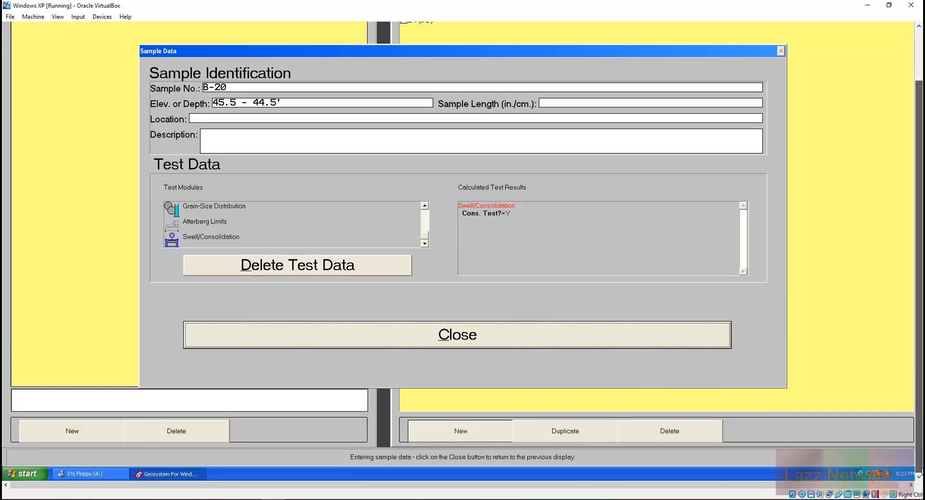
scroll(920, 468, up, 2)
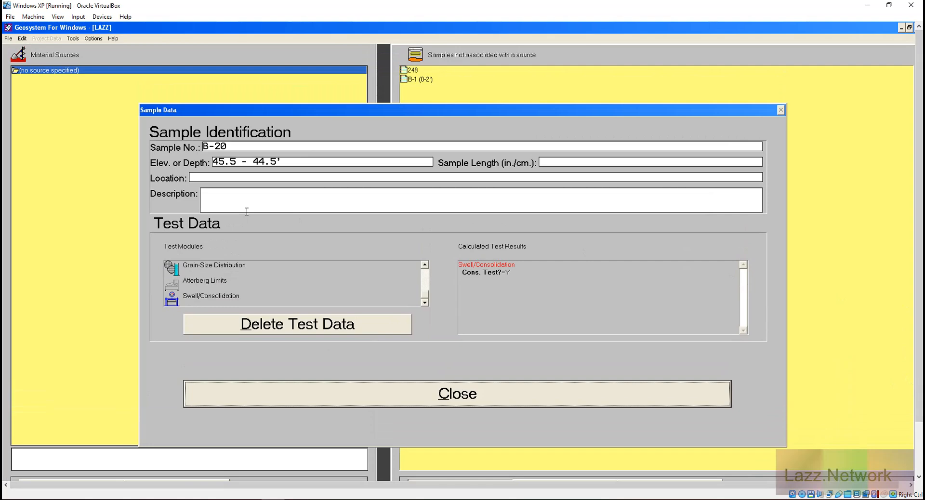
click(451, 394)
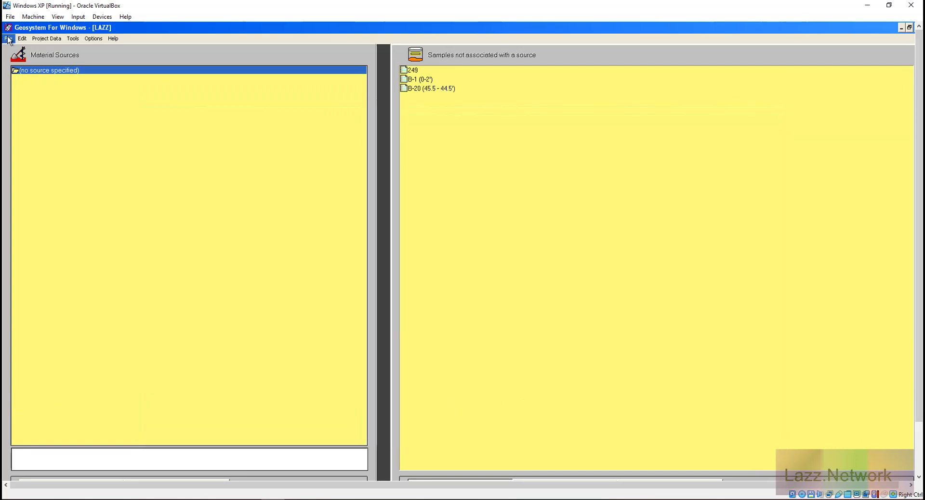
click(8, 38)
click(30, 119)
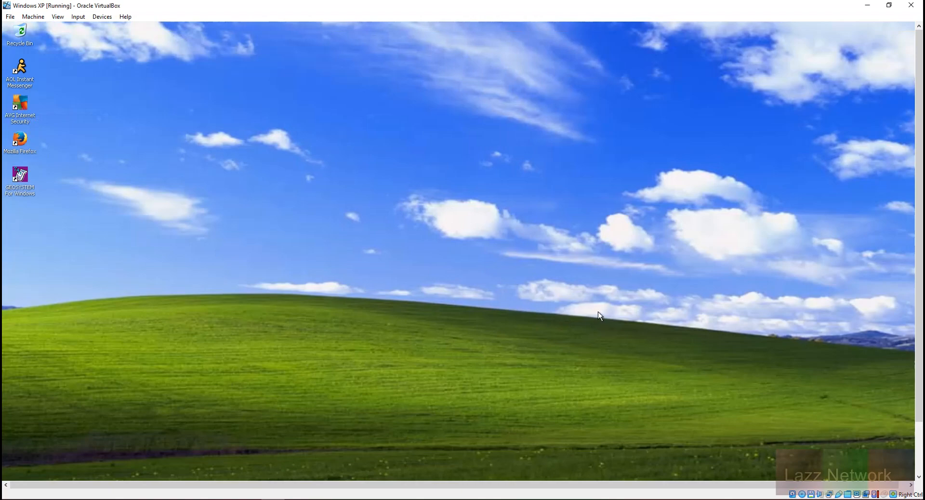
Switch the virtual machine to scaled mode and open the Windows XP display properties from the Control Panel
key(Control_R+c)
key(Return)
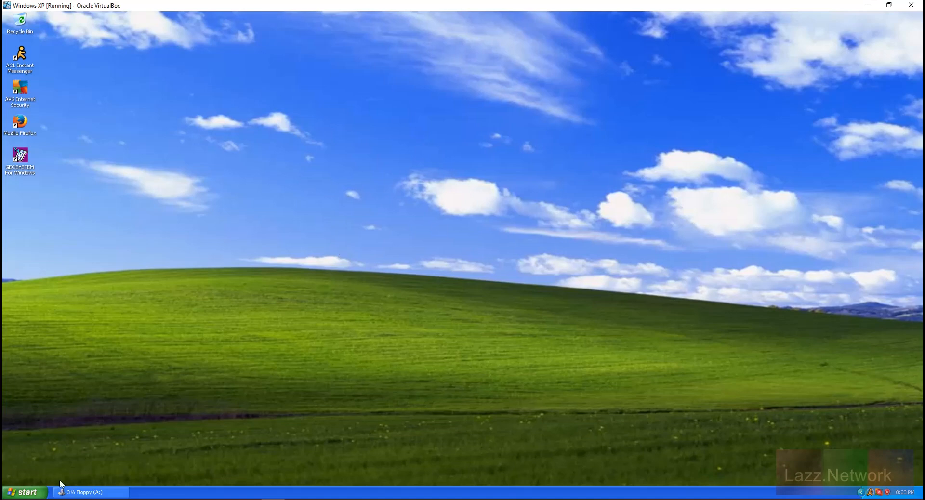
click(26, 491)
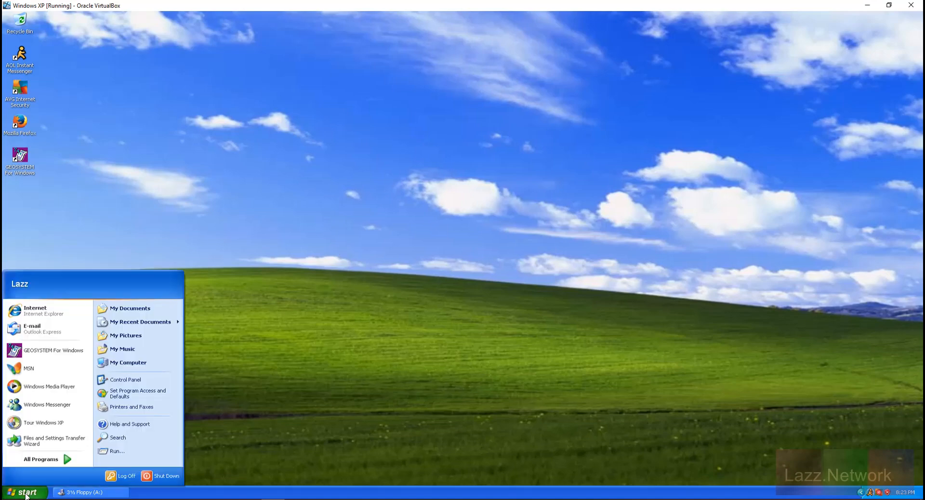
click(133, 381)
click(444, 113)
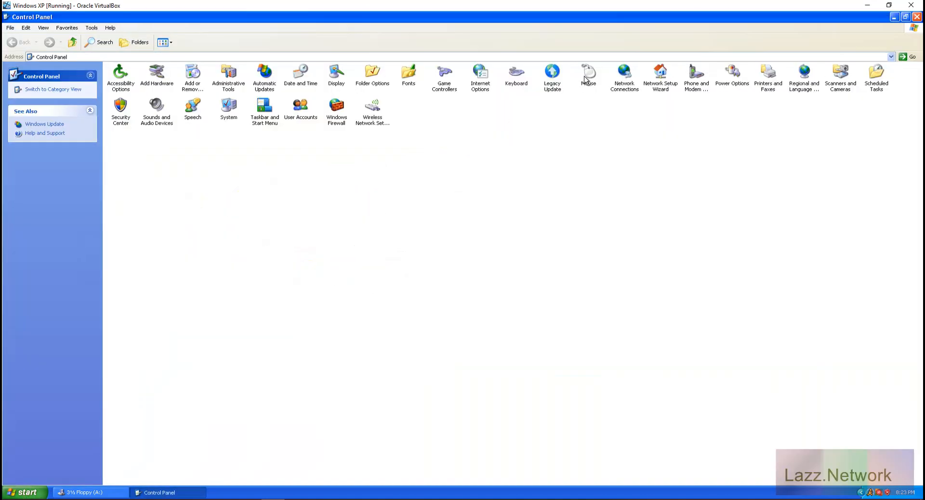
click(333, 76)
double_click(333, 76)
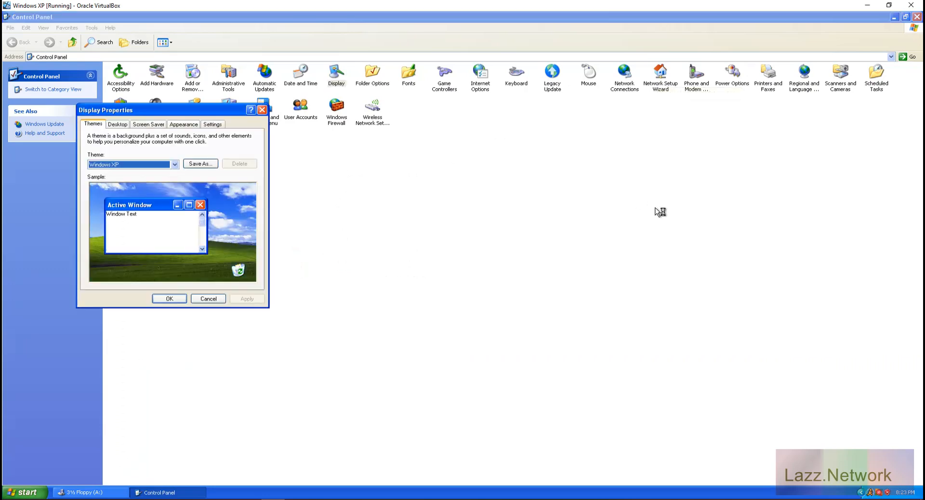
Set the Windows XP screen resolution to 1024 by 768 pixels, keep the new setting and close the display properties
click(207, 125)
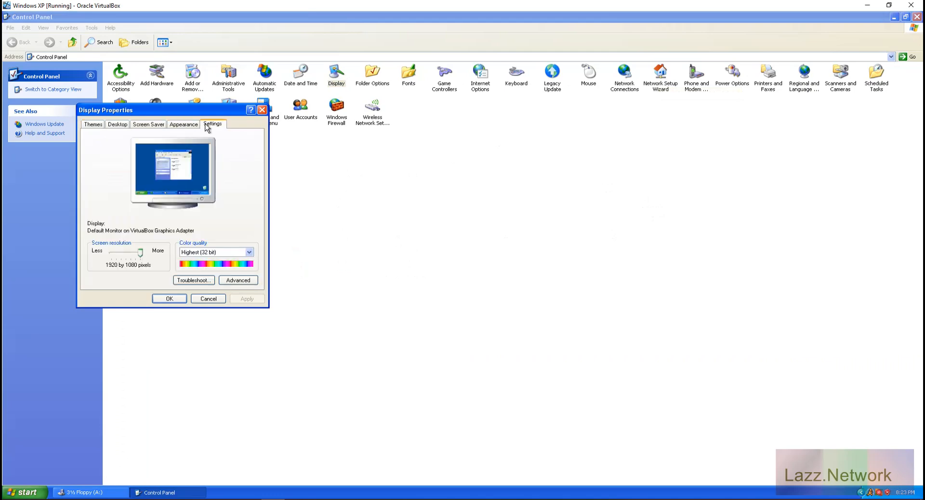
drag(139, 255, 116, 263)
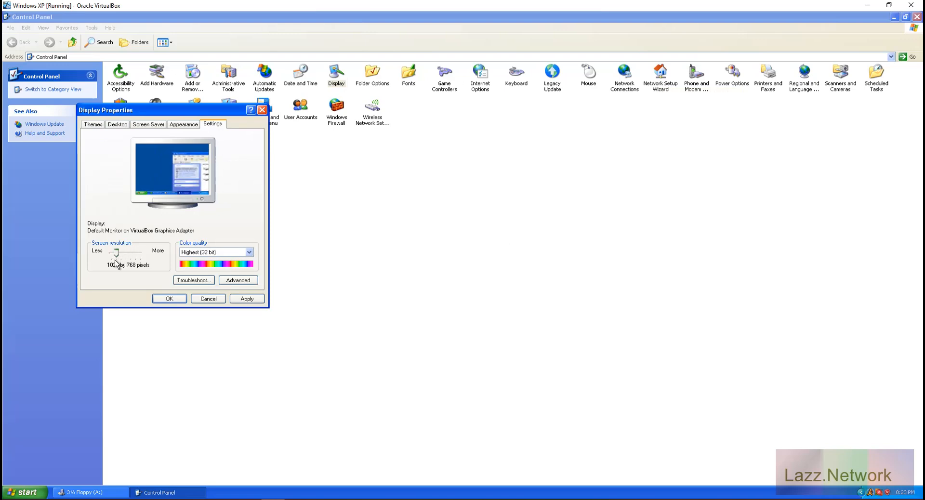
click(247, 299)
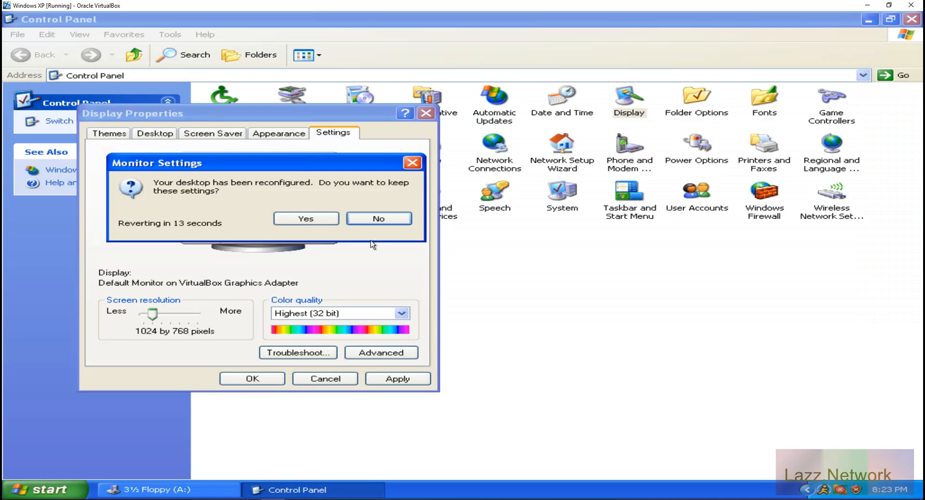
click(328, 220)
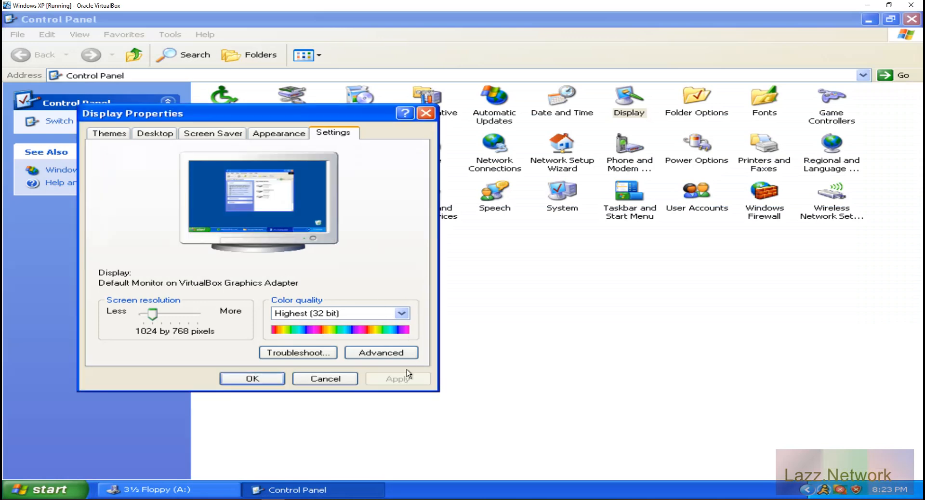
click(262, 379)
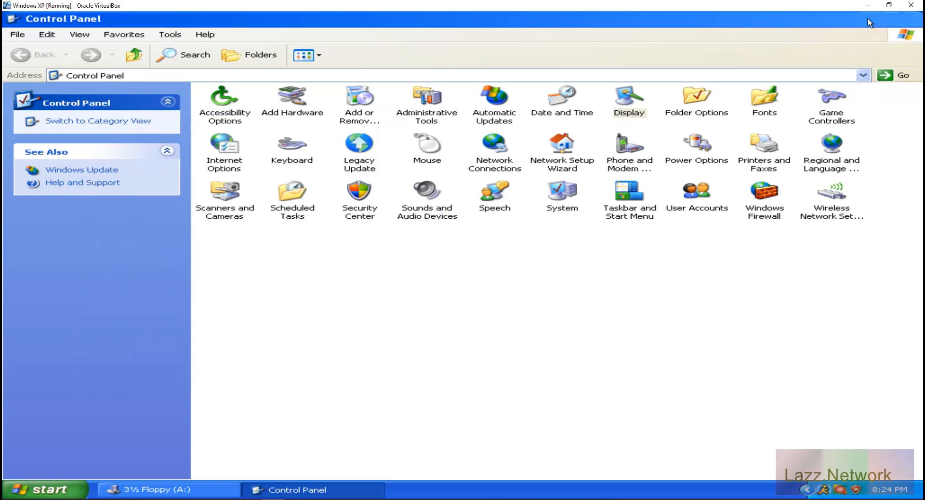
Minimize the Control Panel, start Geosystem for Windows from the desktop and open the LAZZ project
click(869, 18)
double_click(34, 241)
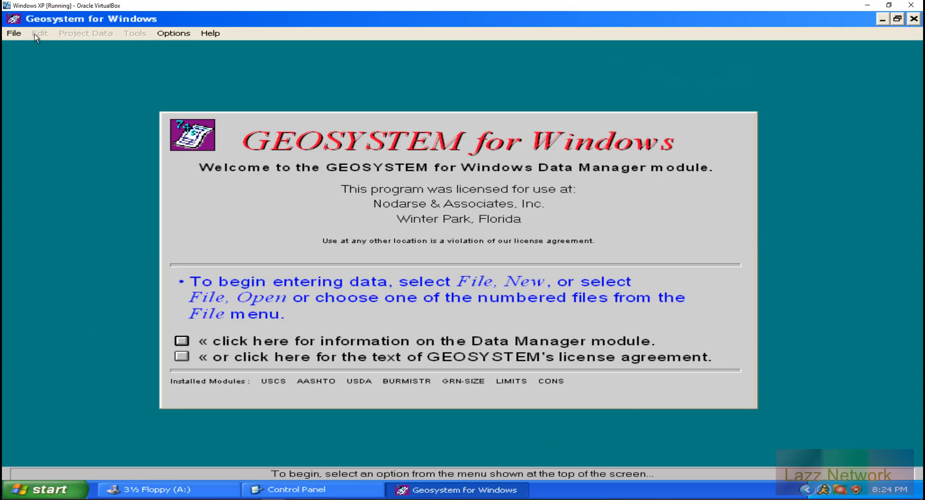
click(21, 33)
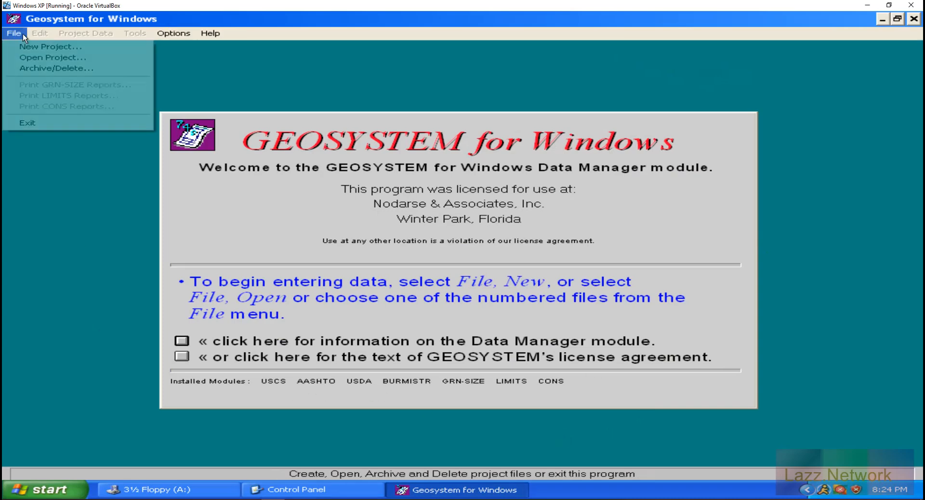
click(35, 57)
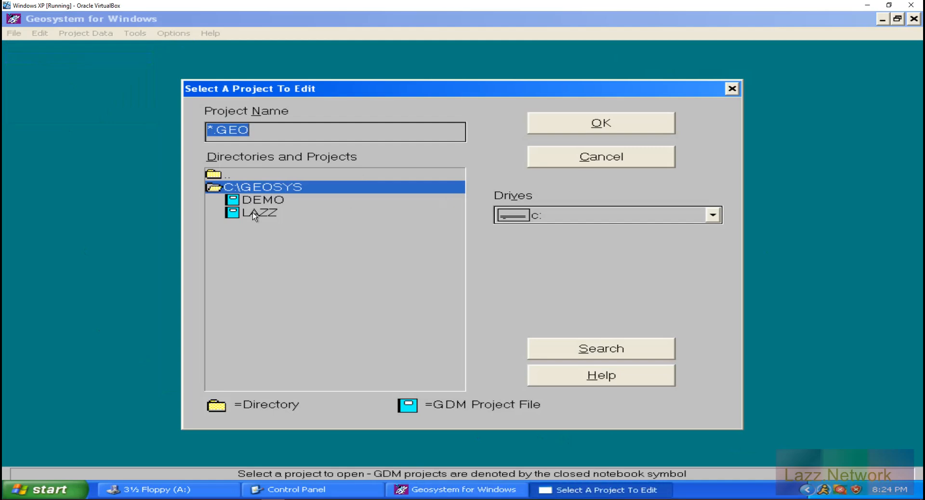
double_click(252, 212)
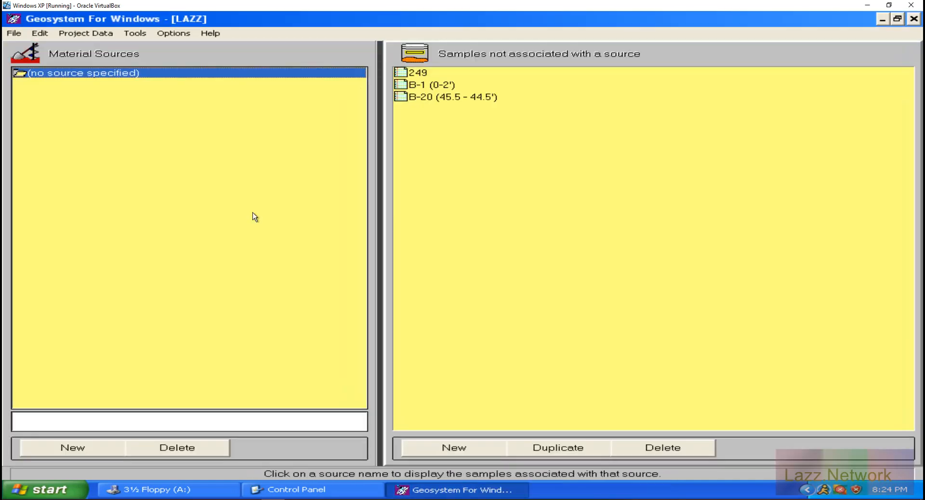
double_click(443, 98)
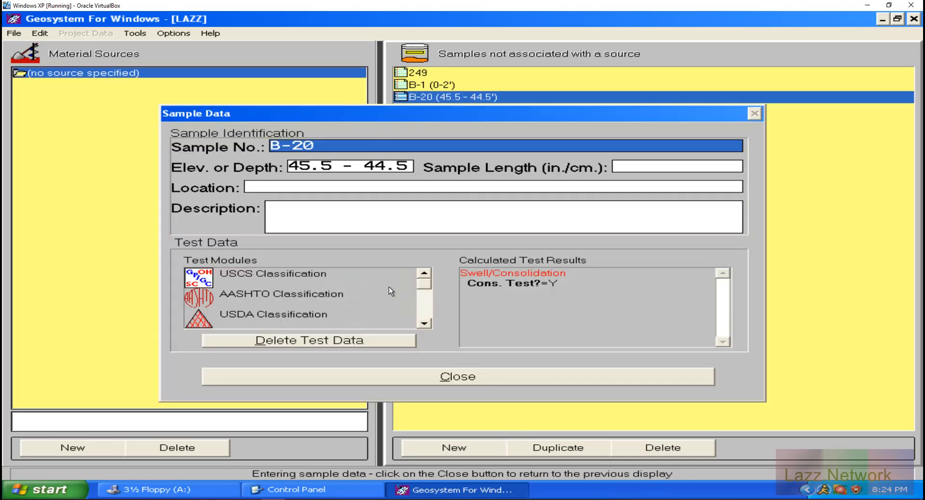
click(506, 383)
Set the input stress units to tsf in the program-level consolidation setup for new projects
click(173, 34)
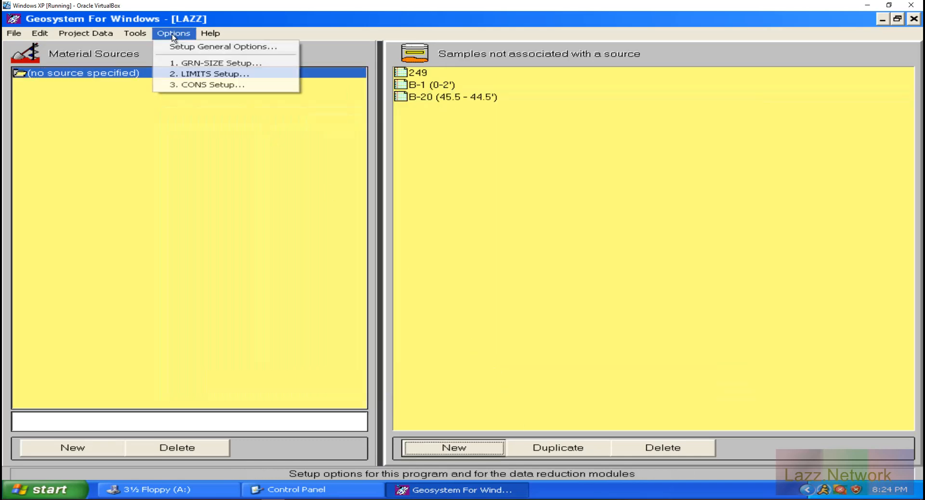
click(199, 87)
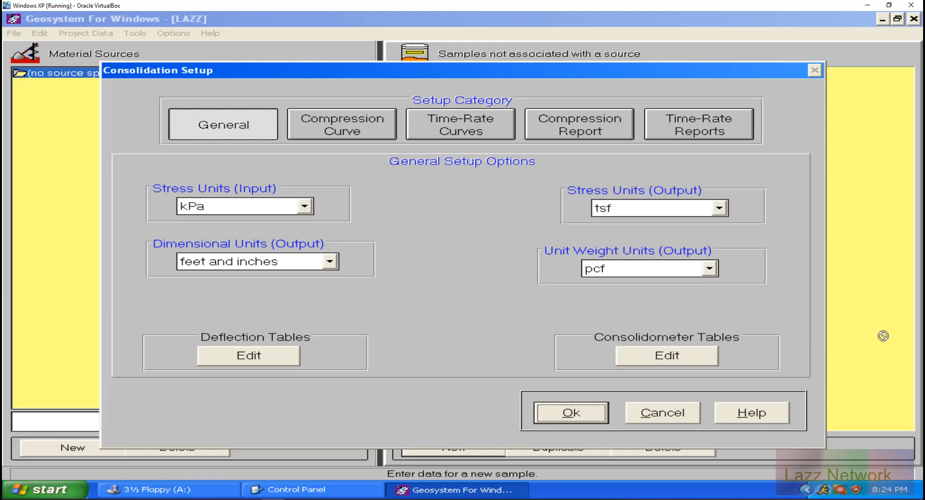
click(304, 206)
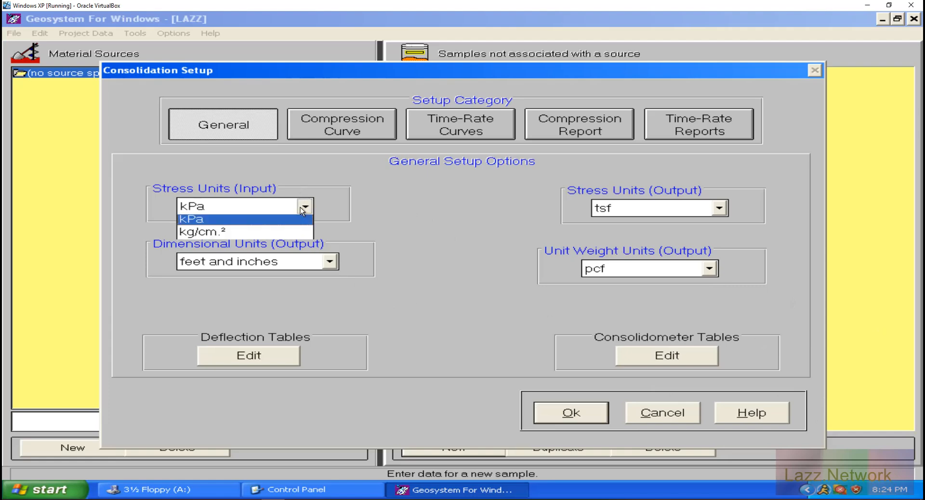
click(235, 218)
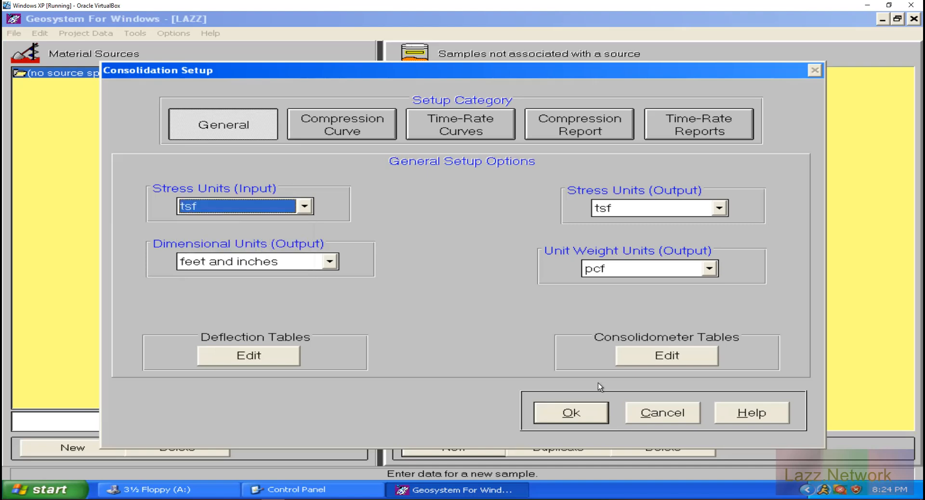
click(569, 411)
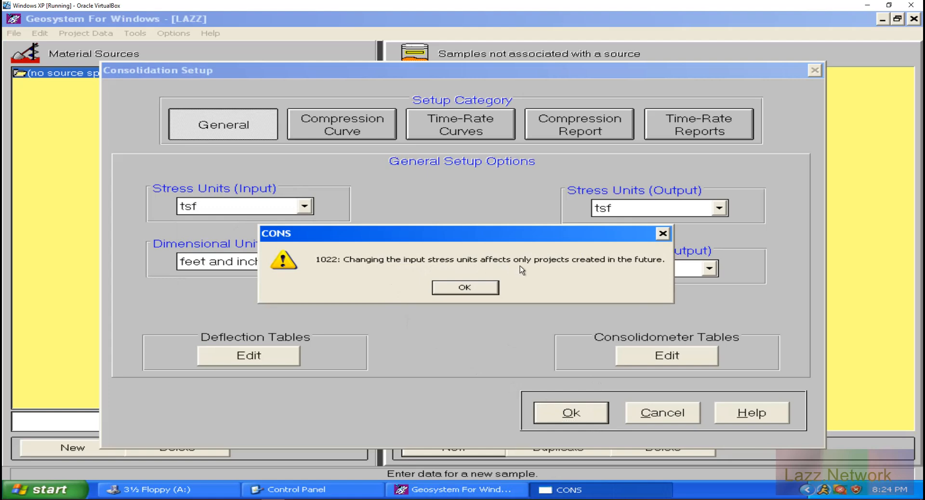
click(479, 287)
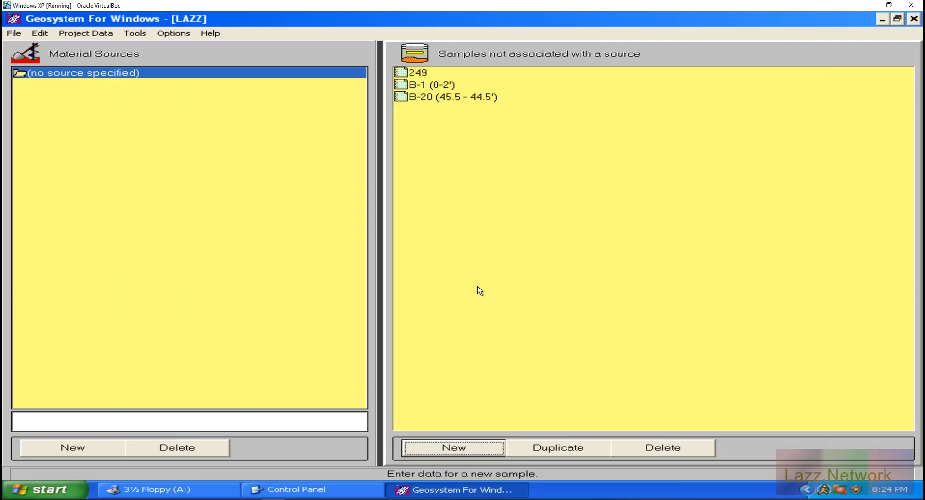
Open the Swell/Consolidation test data of sample B-20
double_click(448, 97)
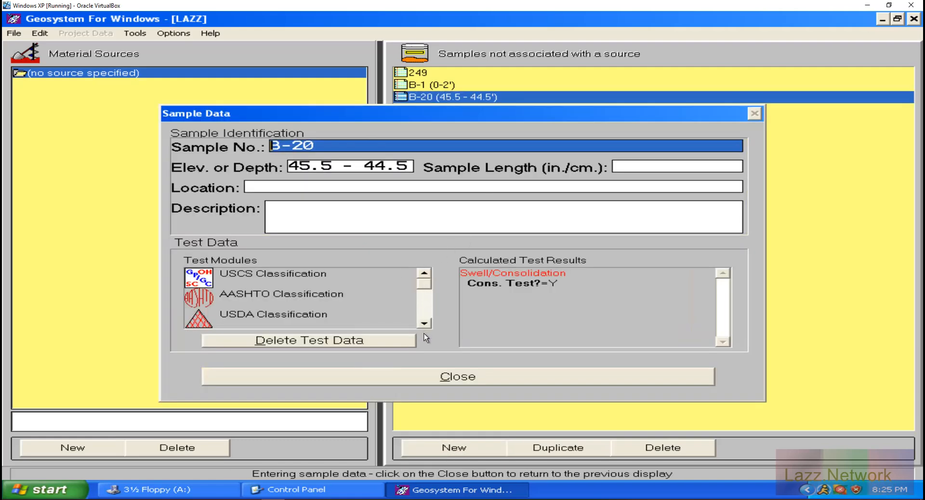
scroll(338, 308, down, 1)
double_click(332, 321)
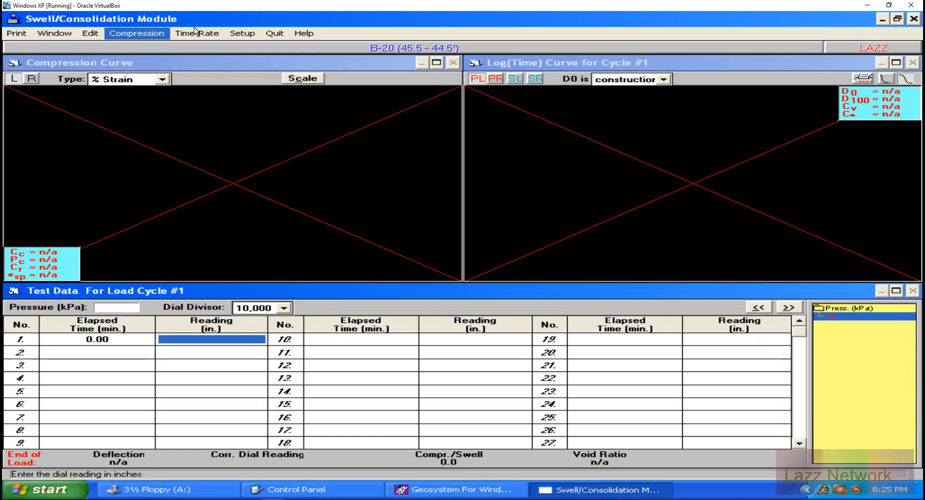
Change the current project's input stress units to tsf in the module's consolidation setup
click(242, 35)
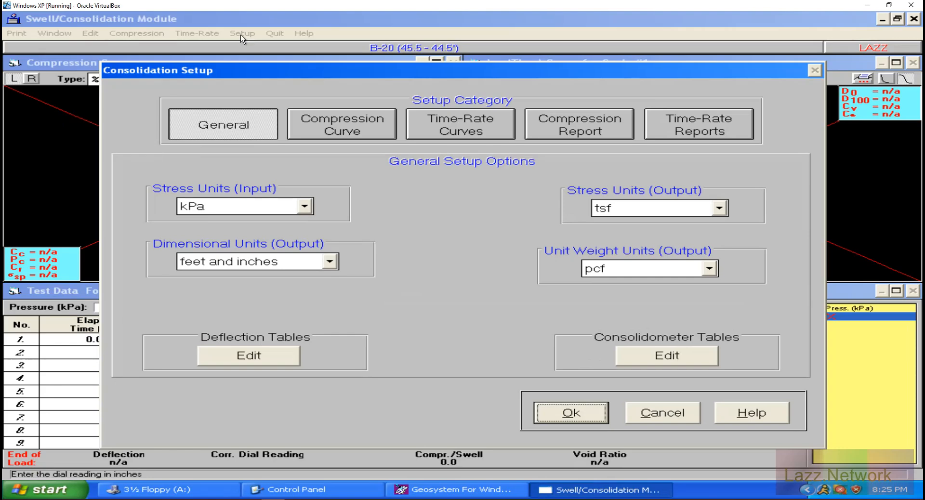
click(305, 206)
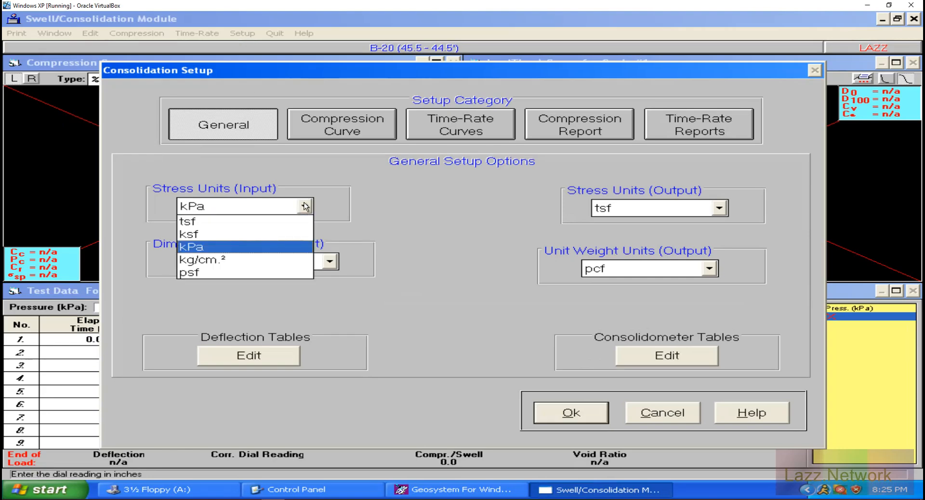
click(212, 223)
click(569, 415)
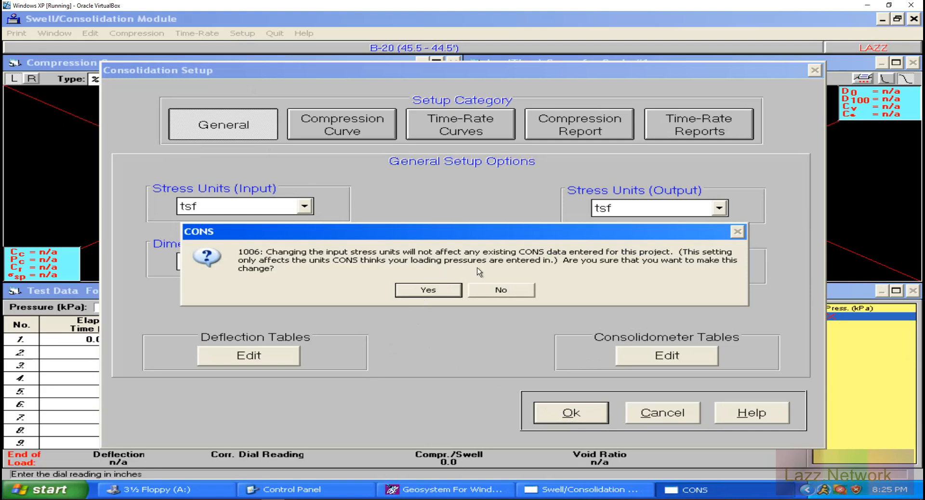
click(436, 290)
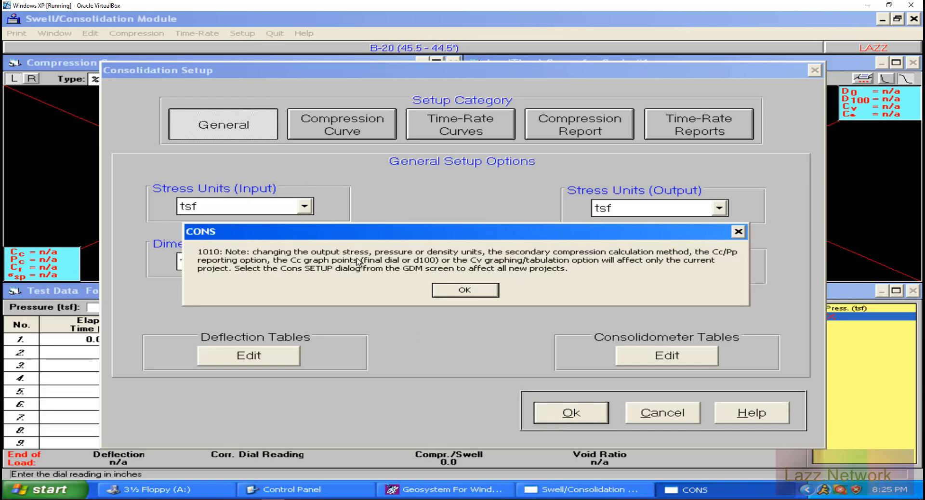
click(465, 290)
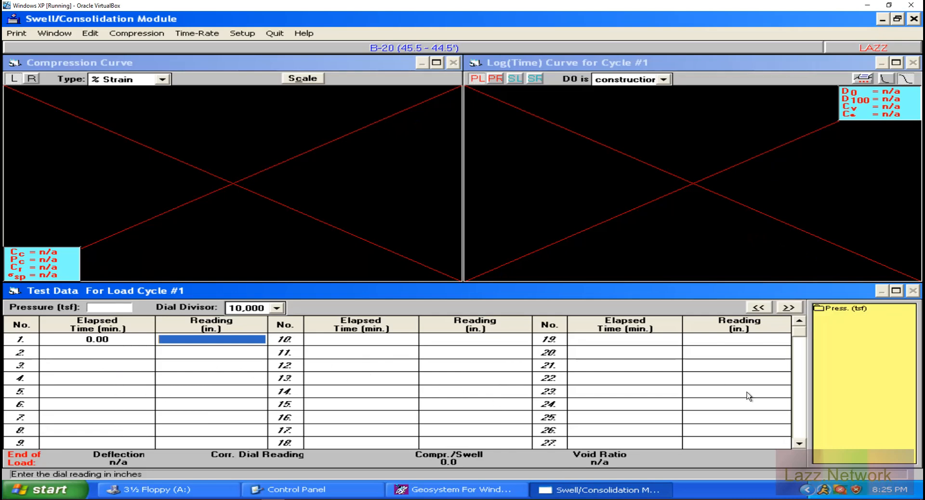
Examine the reading rows of load cycle 1 through to the end of the table
drag(802, 338, 805, 441)
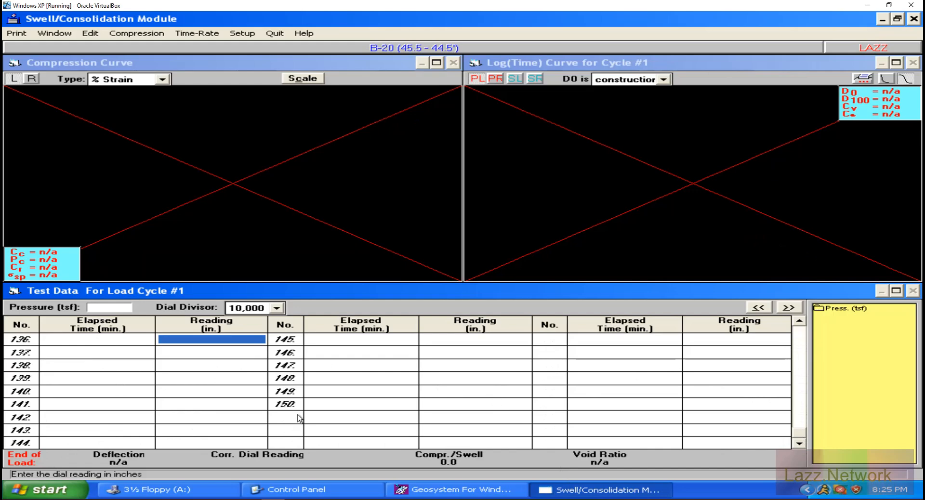
drag(804, 436, 806, 460)
drag(805, 436, 811, 325)
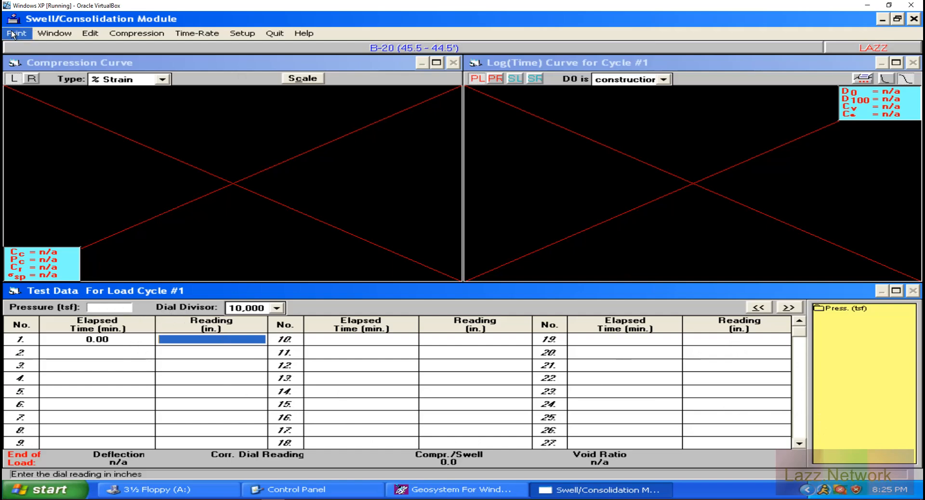
Quit and reopen B-20's Swell/Consolidation module, and set the deflection table in its test parameters to Reference Set (inches/tsf)
click(273, 34)
double_click(285, 312)
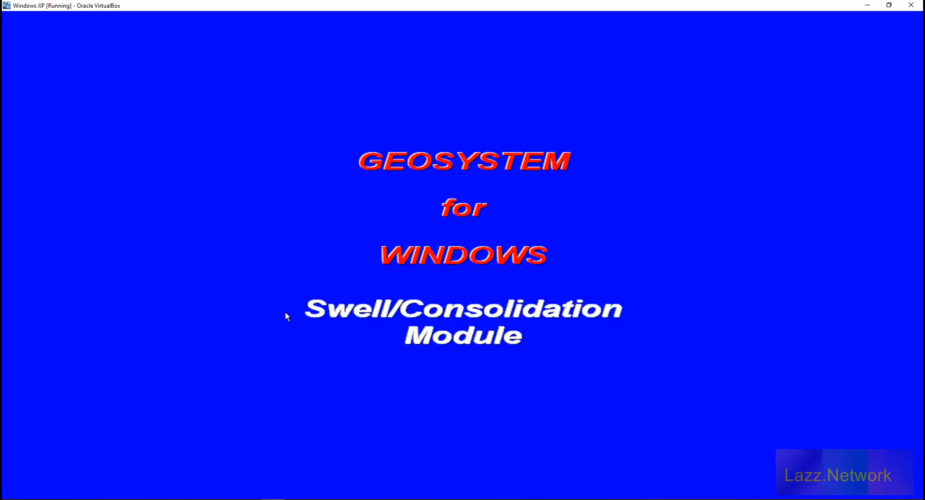
click(18, 34)
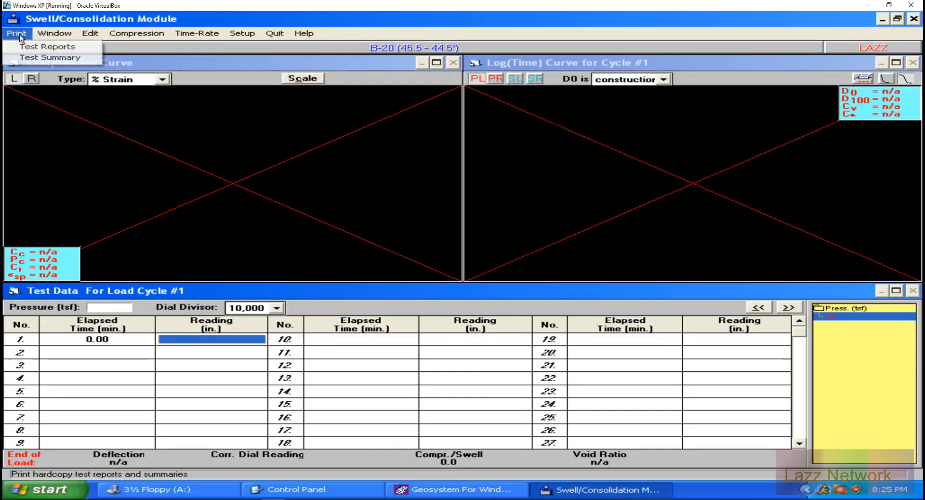
mouse_move(41, 33)
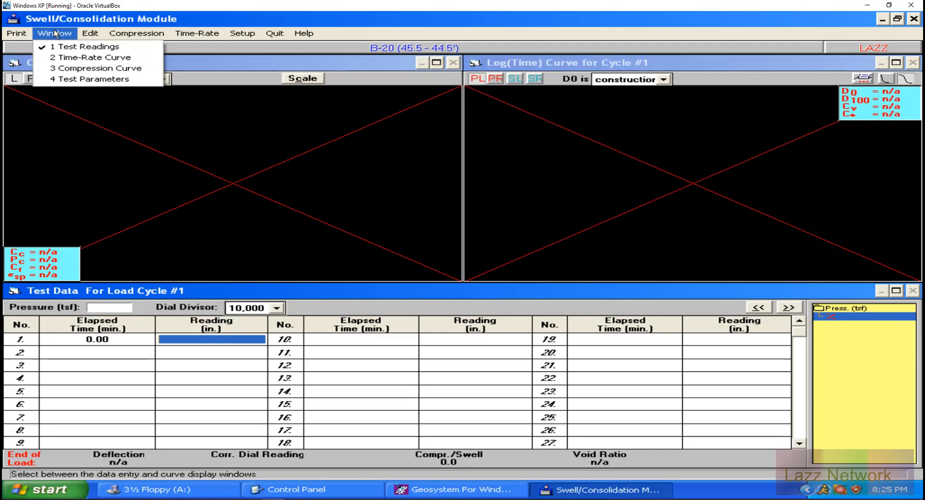
click(86, 79)
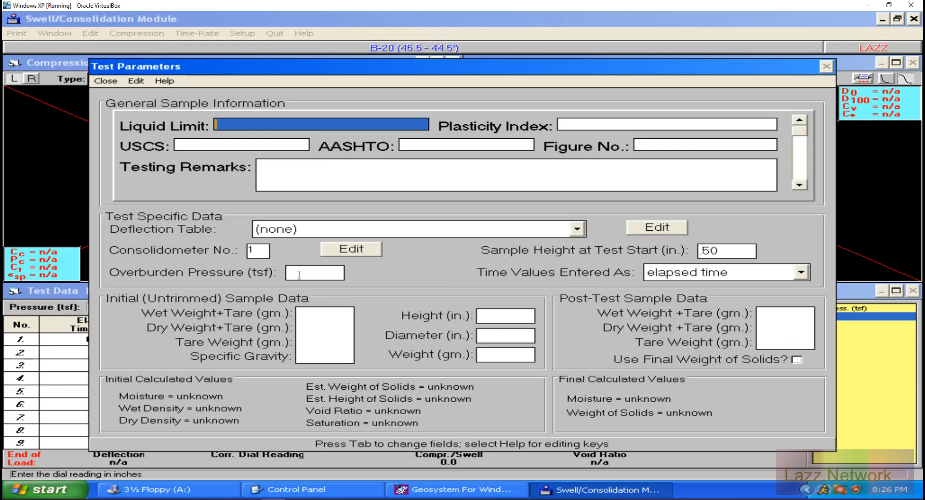
click(577, 230)
click(372, 254)
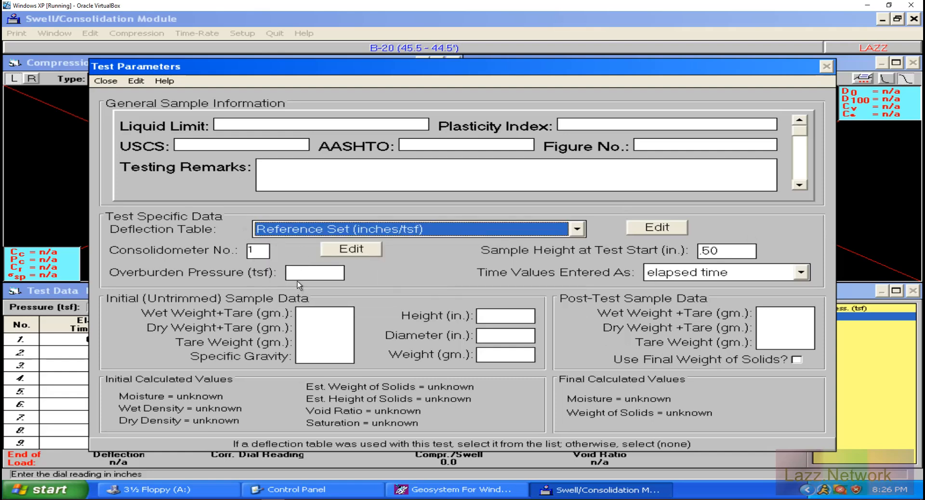
Enter the initial sample data: wet weight+tare 158.58 gm, dry weight+tare 135.88 gm, tare weight 50.58 gm and specific gravity 2.78
click(324, 315)
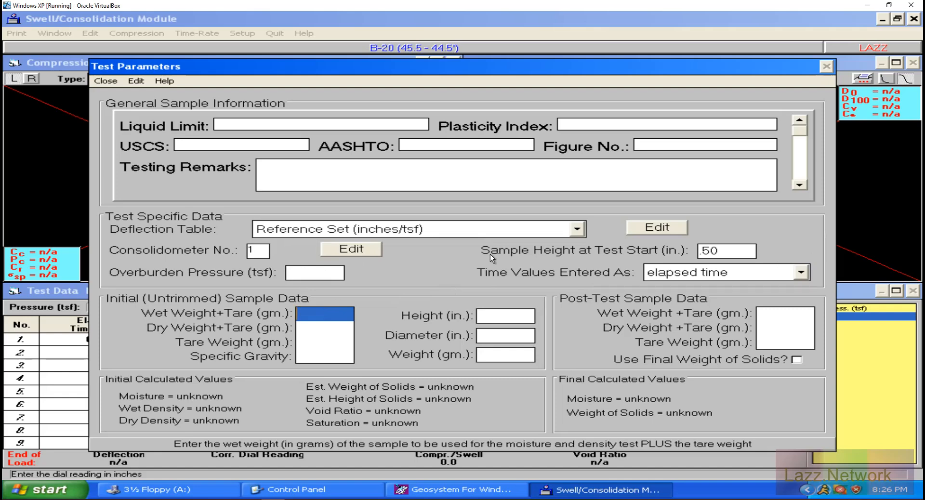
text(58.58)
key(Return)
text(1)
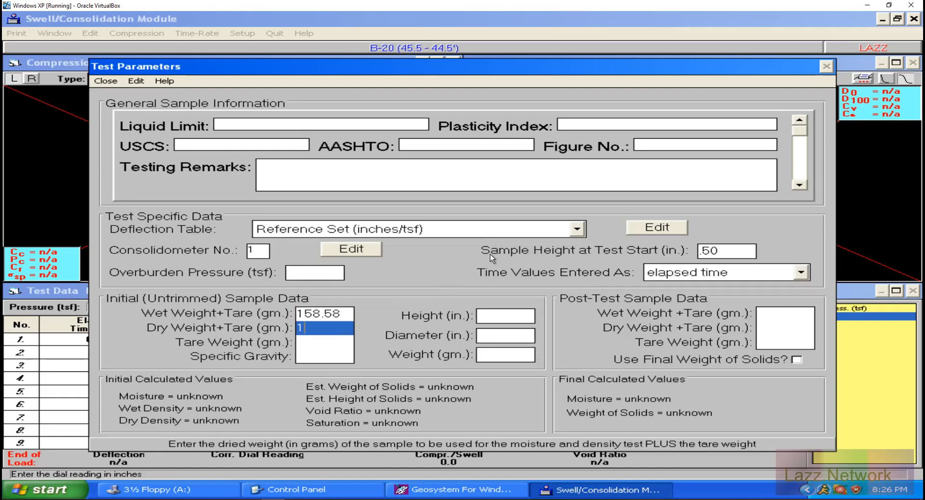
text(35.88)
key(Return)
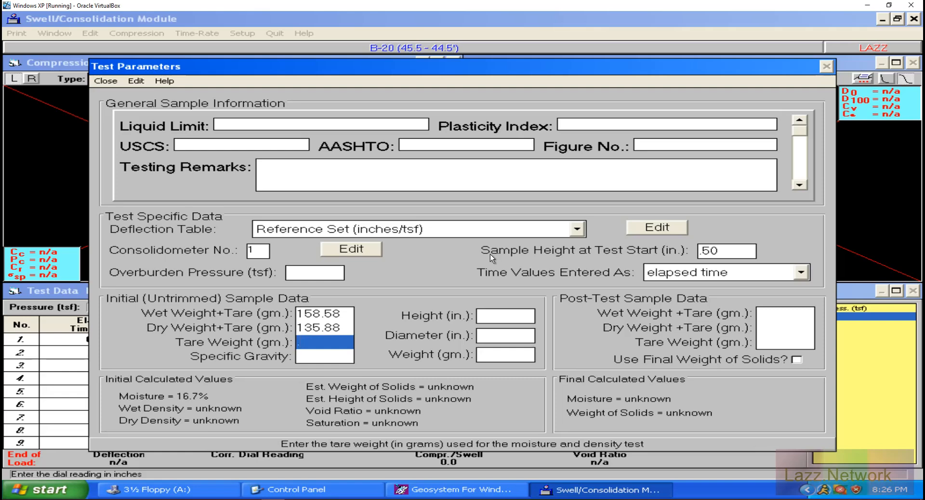
text(50.58)
key(Return)
text(2.78)
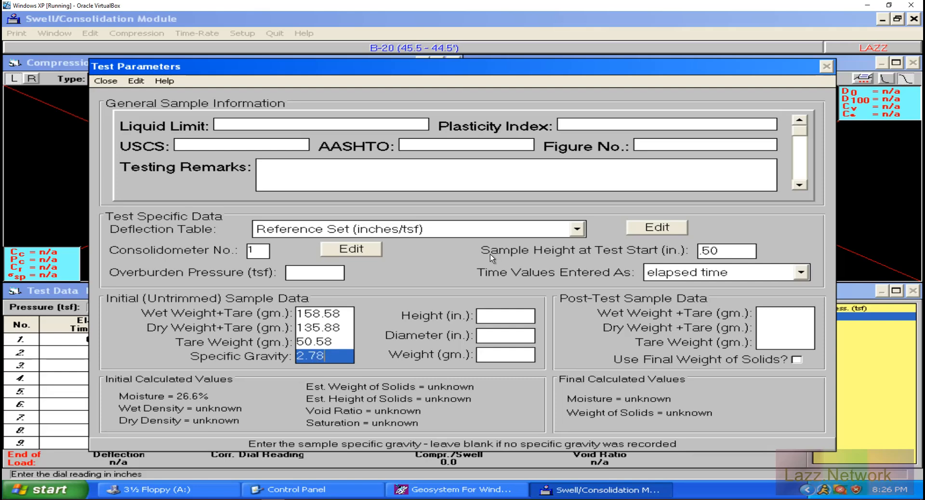
key(Return)
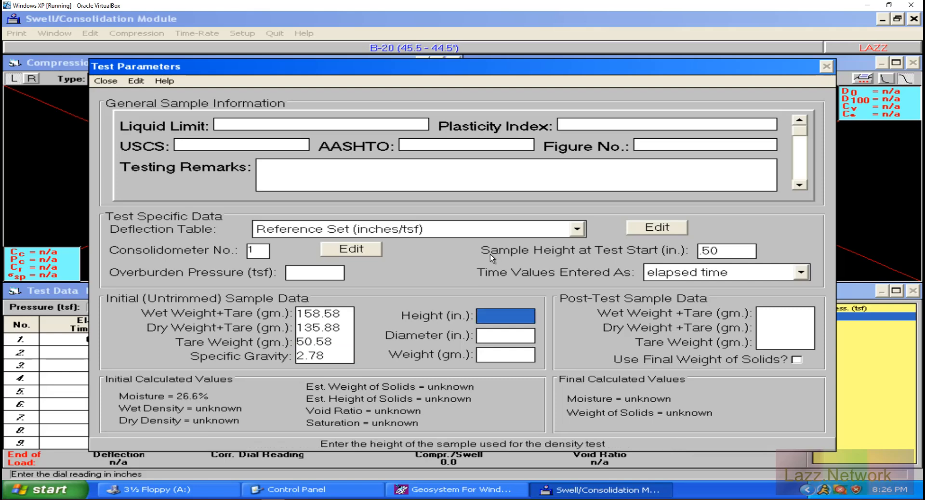
Enter the initial sample's height of .50 in., diameter of 2.50 in. and weight of 75.01 gm
text(.50)
key(Return)
text(2.50)
key(Return)
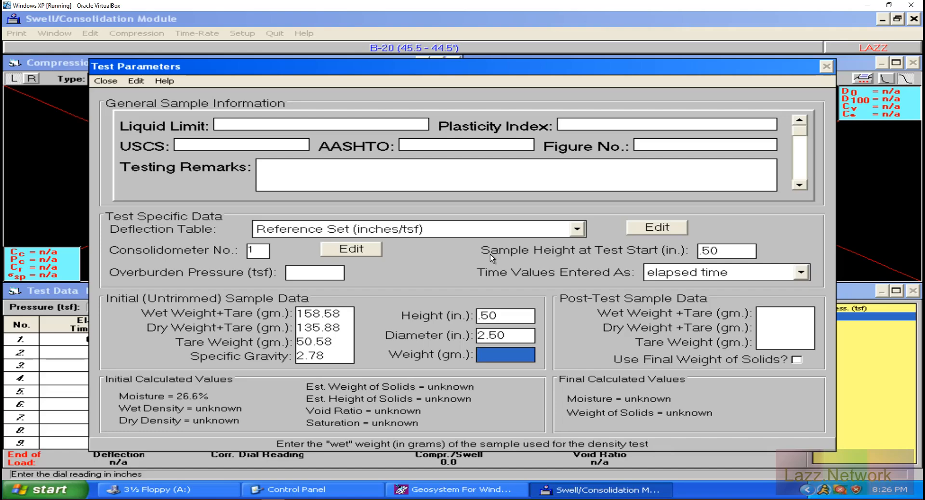
text(75.01)
Enter the post-test wet weight+tare 195.58 gm, dry weight+tare 168.68 gm and tare weight 75.86 gm, and close the test parameters
click(807, 314)
text(195.58)
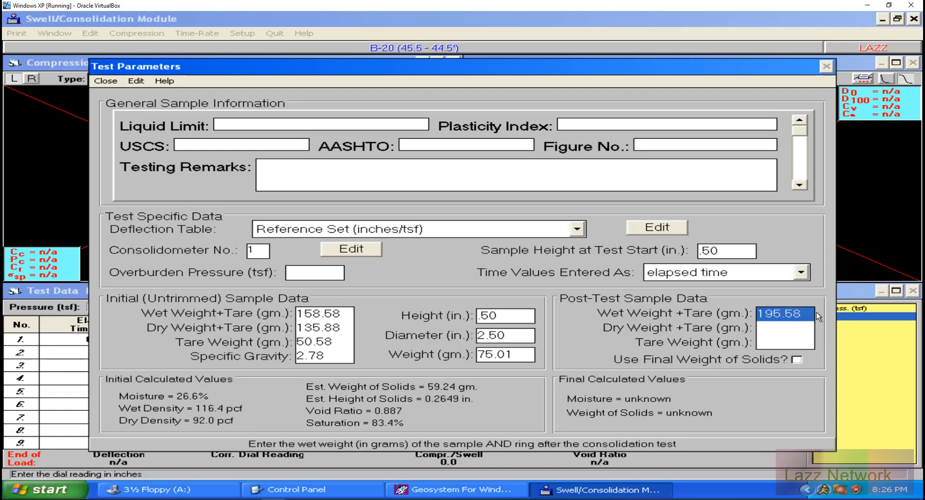
key(Tab)
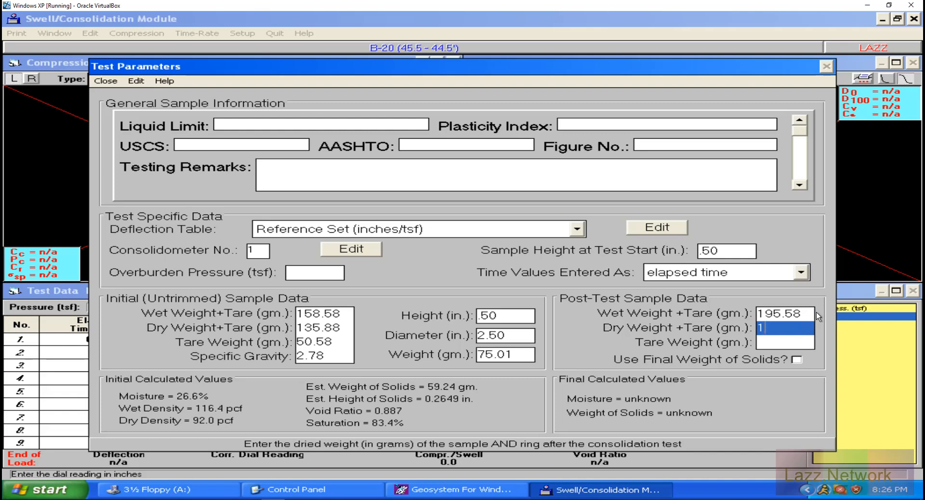
text(168.658)
key(BackSpace)
key(BackSpace)
text(8)
key(Tab)
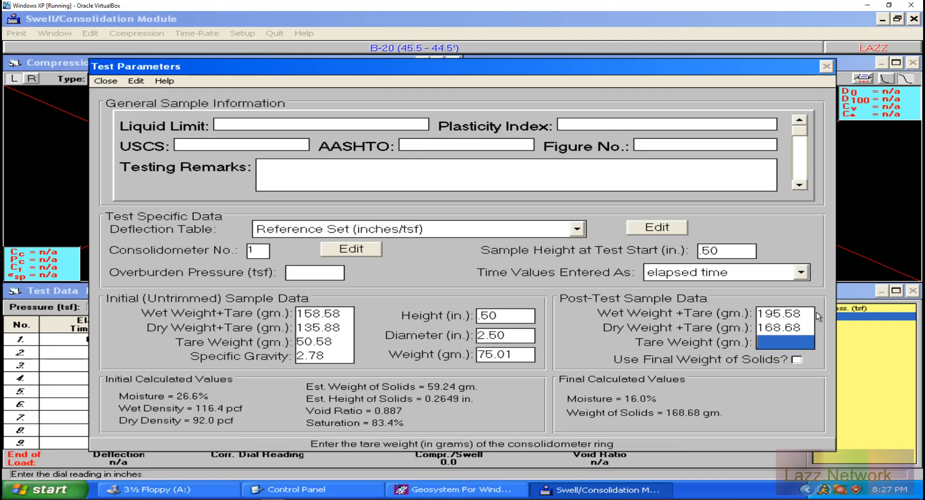
text(75.85)
key(BackSpace)
text(6)
key(Tab)
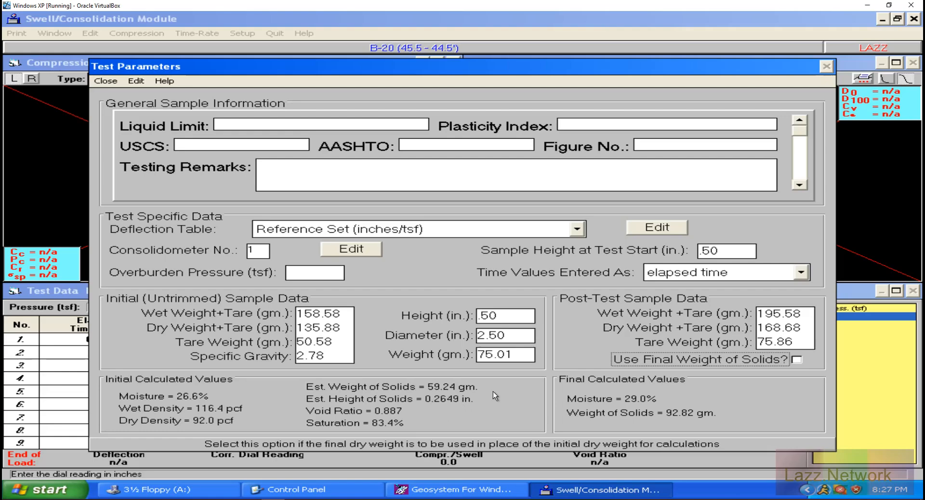
click(110, 82)
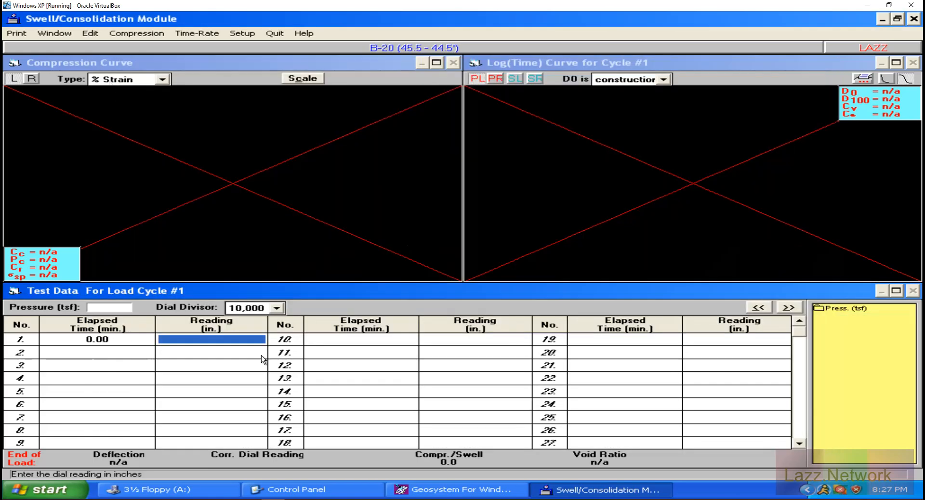
Set load cycle 1's pressure to .25 tsf and enter dial readings .1371 at 0 min and .1191 at 0.25 min
click(100, 308)
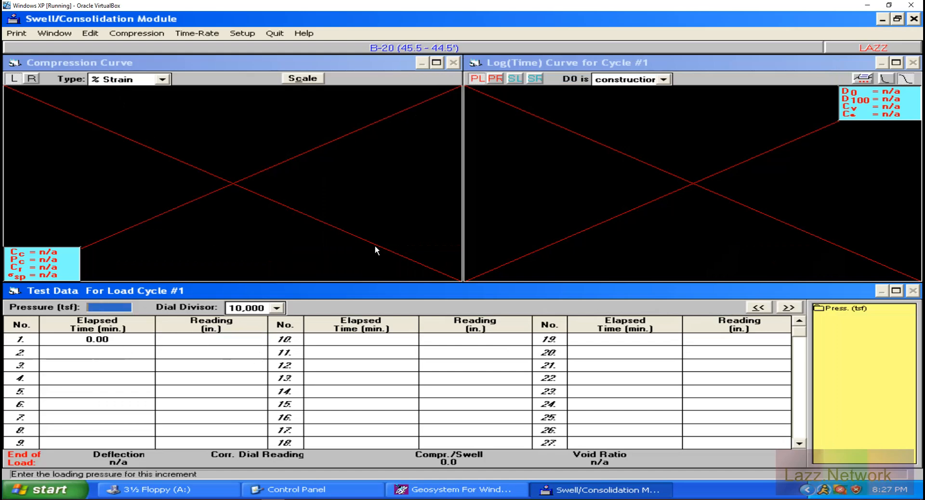
text(.25)
click(216, 340)
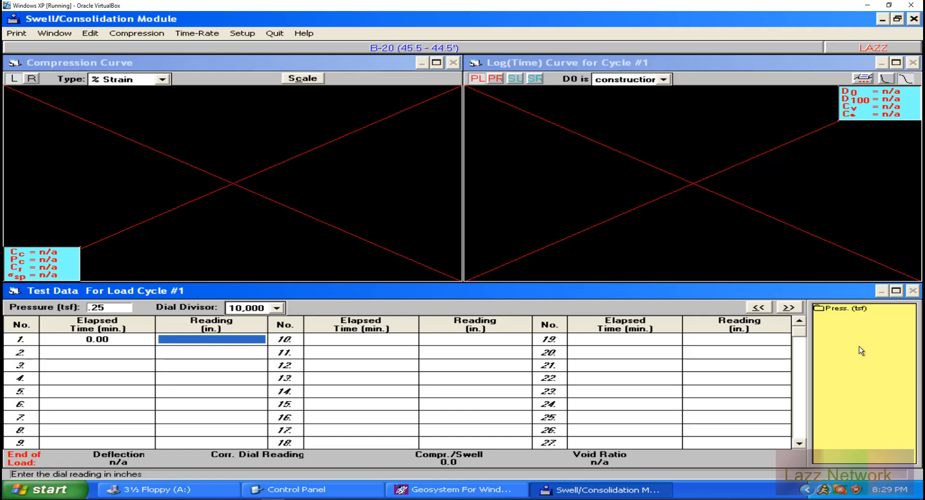
text(0.00001)
key(Return)
text(0.25)
key(Return)
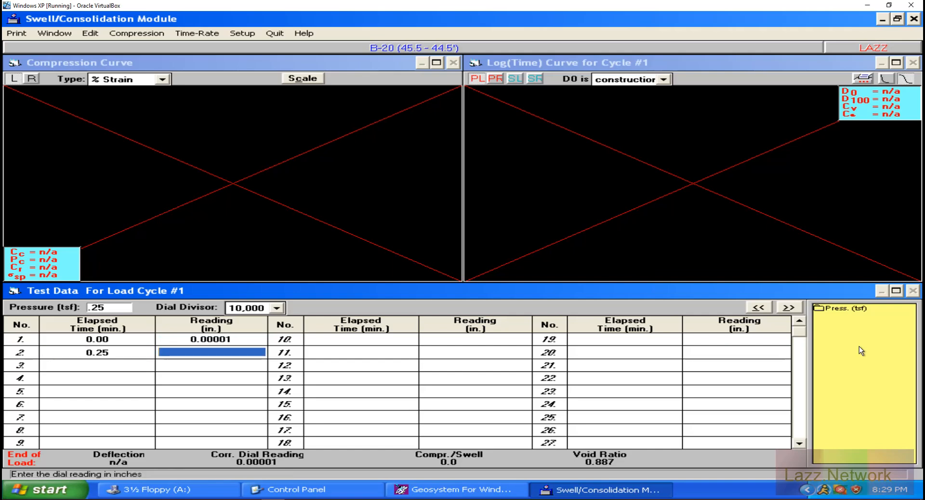
text(0.00001)
key(Return)
Add load cycle 1's elapsed times 1, 2.25 and 4 min with their dial readings, using .1188 for 1 min
text(1)
key(Return)
text(0.00001)
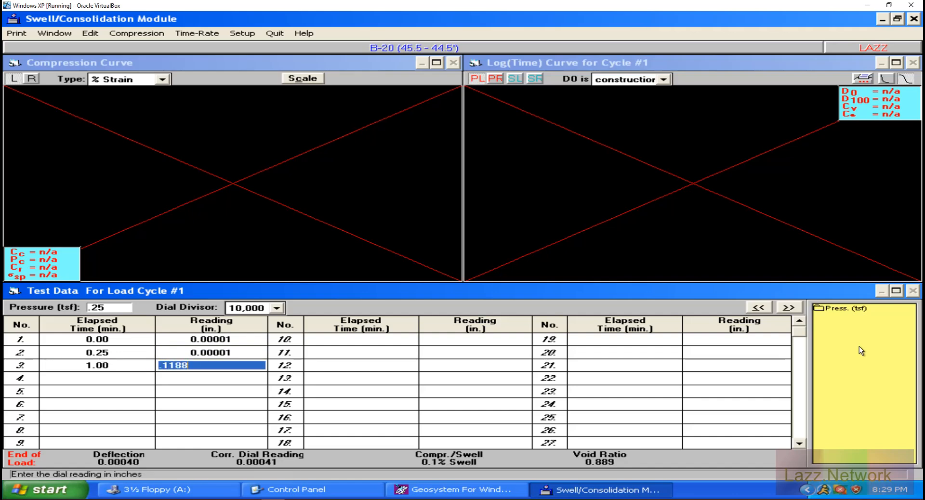
key(Return)
text(2.25)
key(Return)
text(.11001)
key(Return)
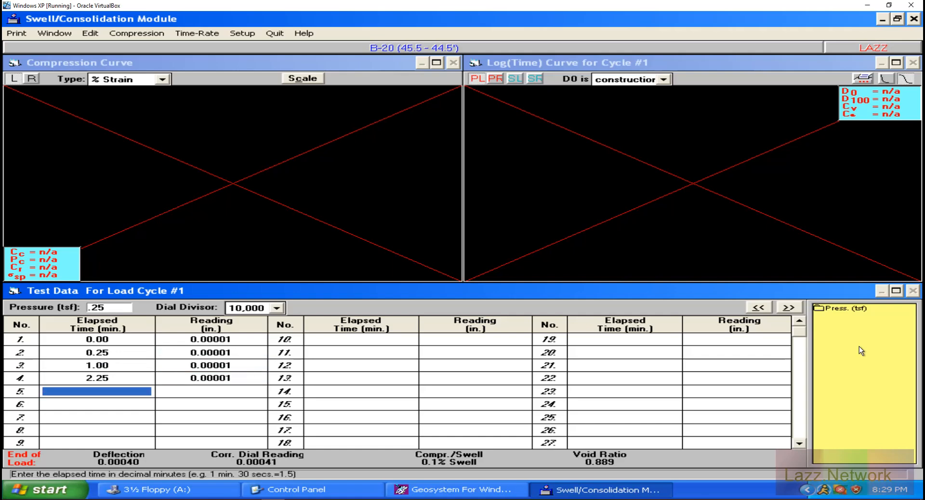
text(4)
key(Return)
text(.11001)
key(Return)
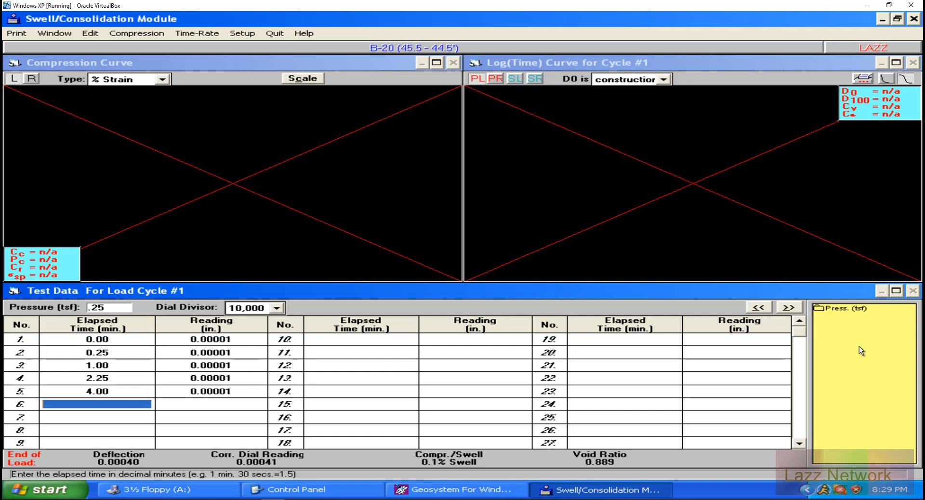
Add load cycle 1's elapsed times 6.25, 9 and 12.25 min with their dial readings, using .1183 for 6.25 min
text(6.25)
key(Return)
text(.1183)
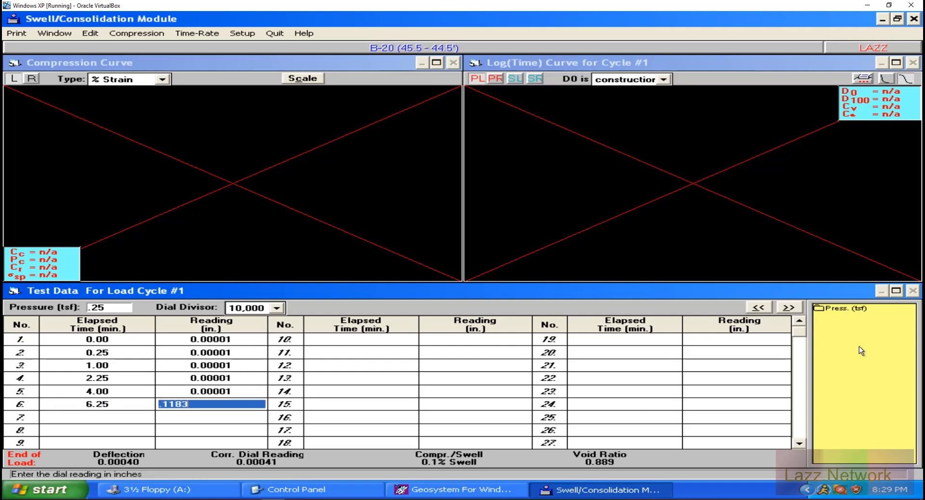
key(Return)
text(9)
key(Return)
text(.11)
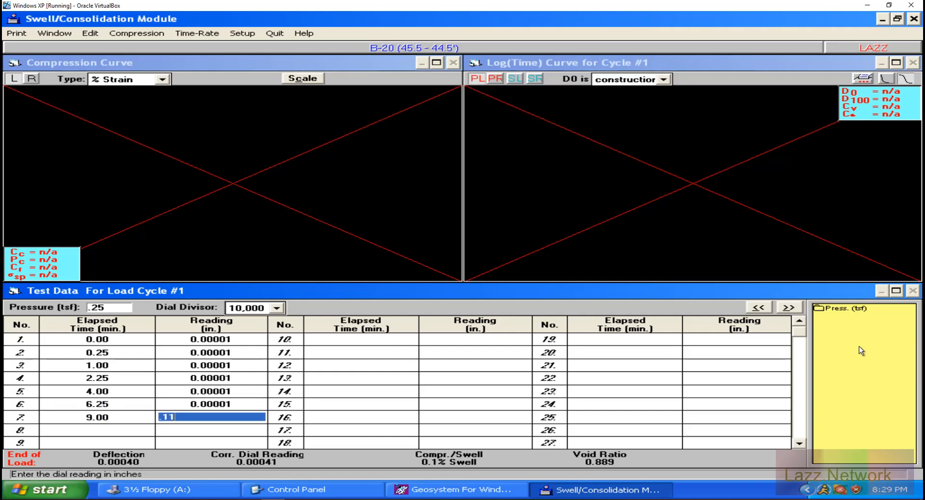
key(Return)
text(12.25)
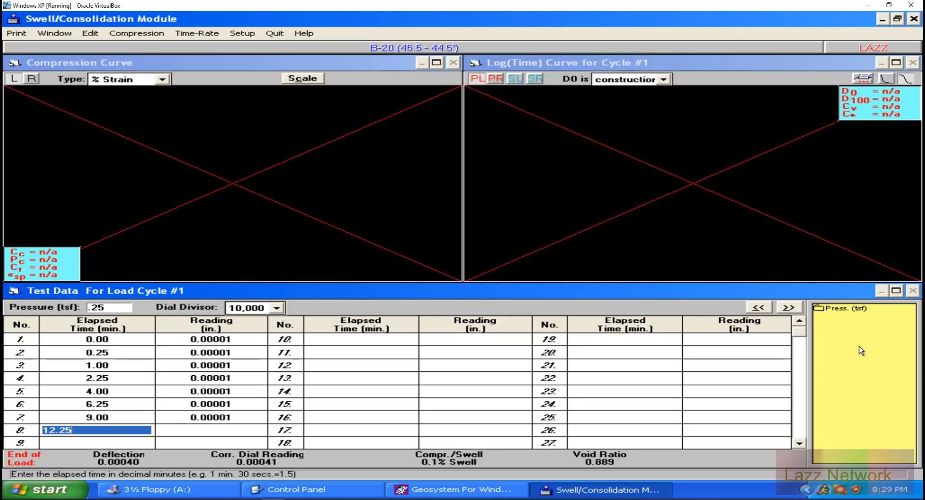
key(Return)
text(.11)
key(Return)
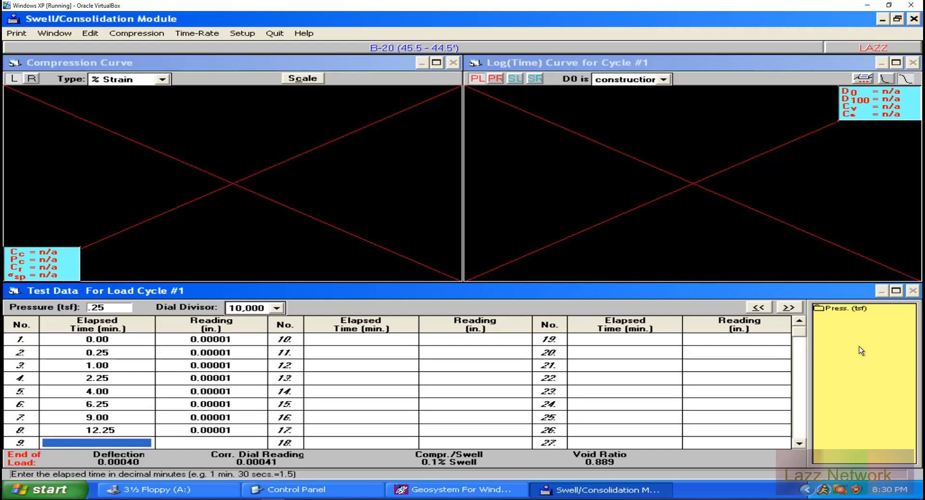
Add load cycle 1's elapsed times 16 and 20.25 min with their dial readings, using .1180 for 20.25 min
text(16)
key(Return)
text(.11)
key(Return)
text(20.25)
key(Return)
text(.118)
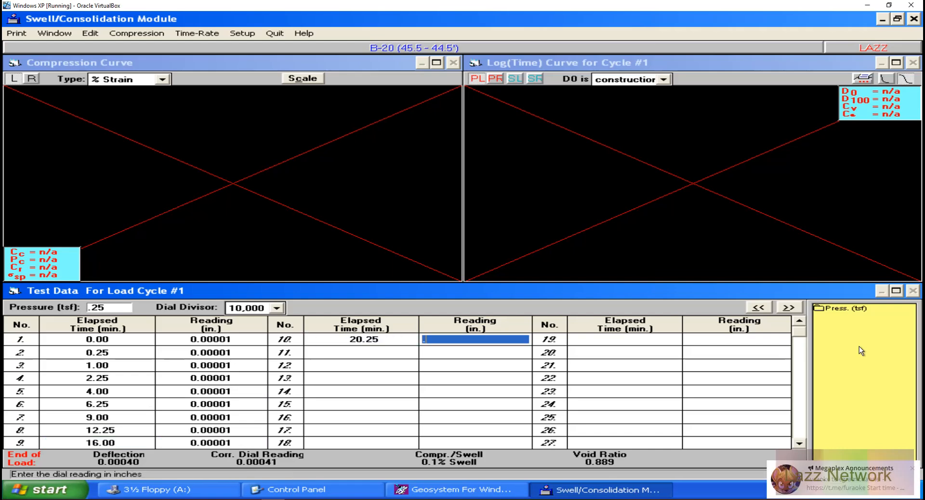
text(0)
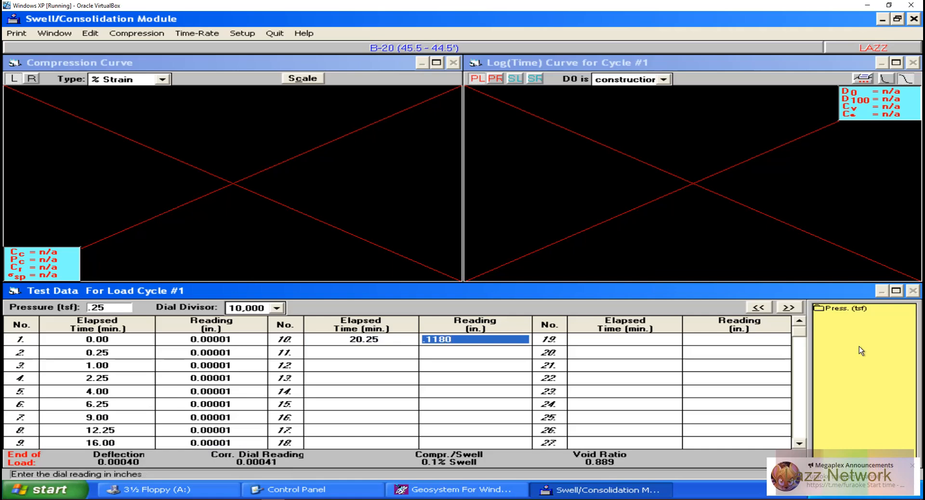
key(Return)
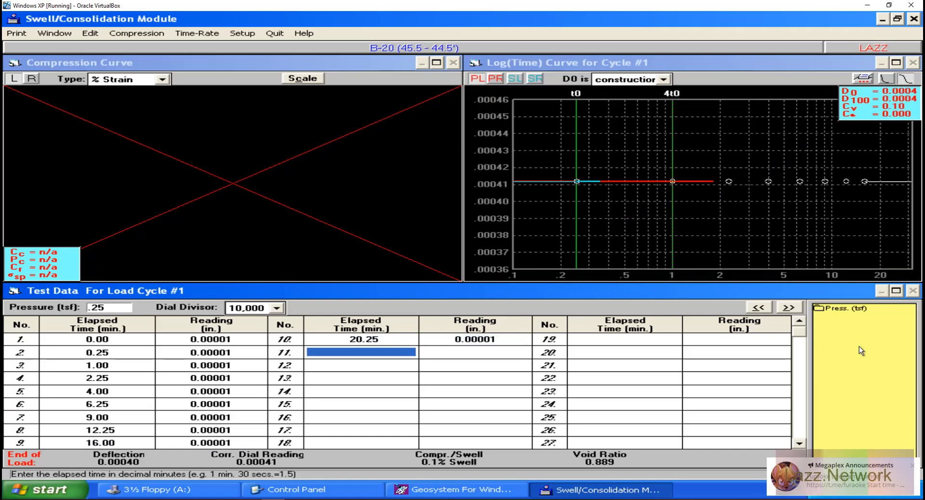
Dismiss the desktop notification and add load cycle 1's elapsed times 25 and 36 min with their dial readings
click(913, 467)
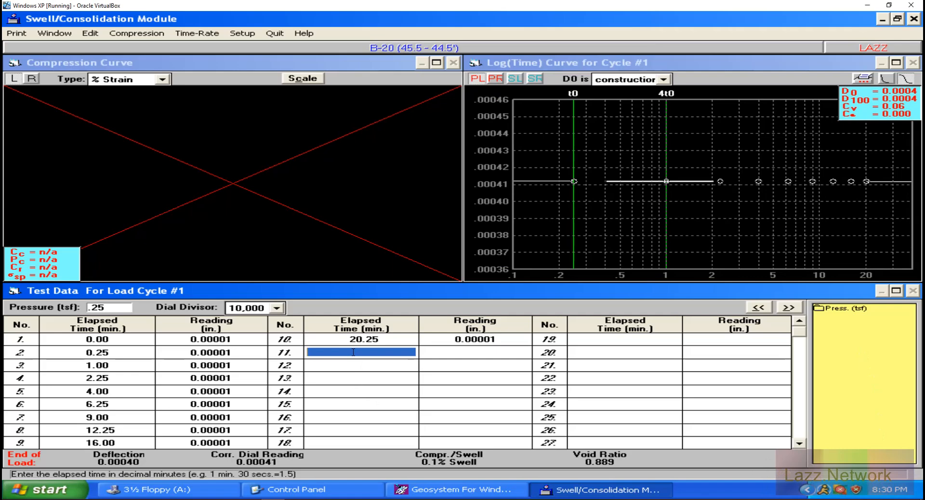
text(25)
key(Return)
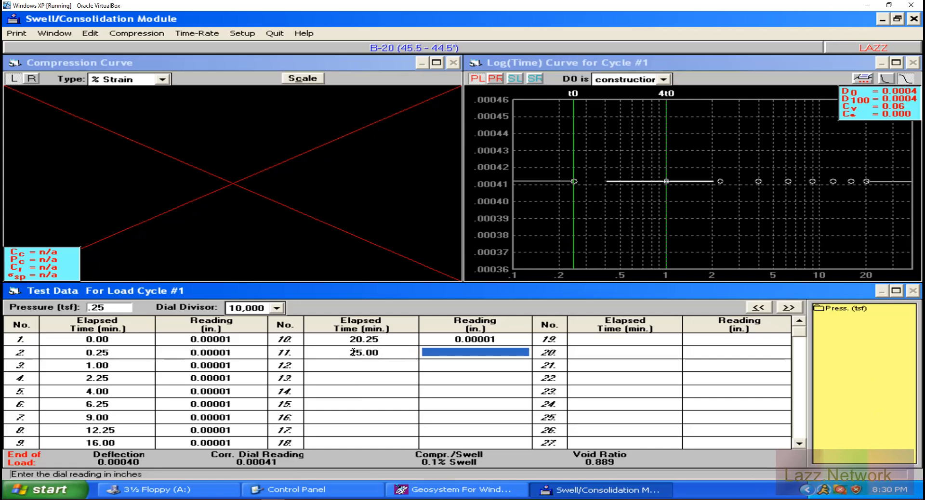
text(.00001)
key(Return)
text(36)
key(Return)
text(.00001)
key(Return)
Add load cycle 1's elapsed times 60 and 120 min with their dial readings
text(60)
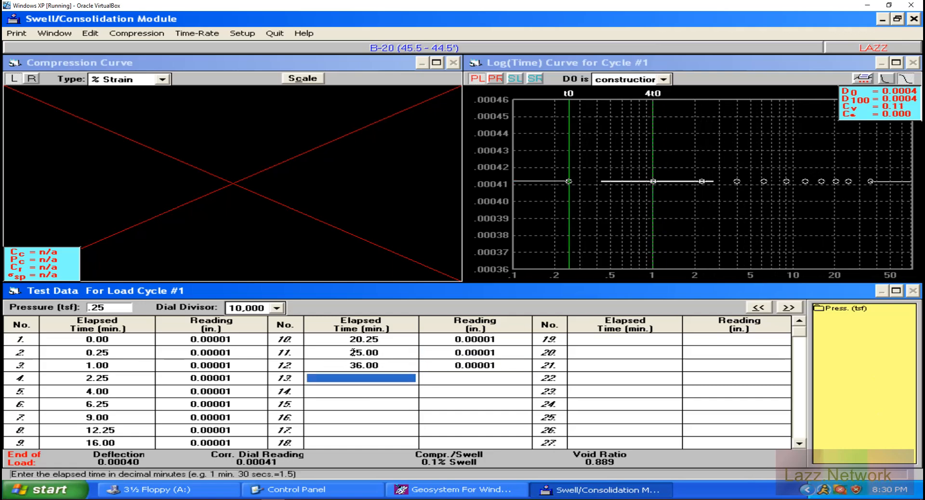
key(Return)
text(.117)
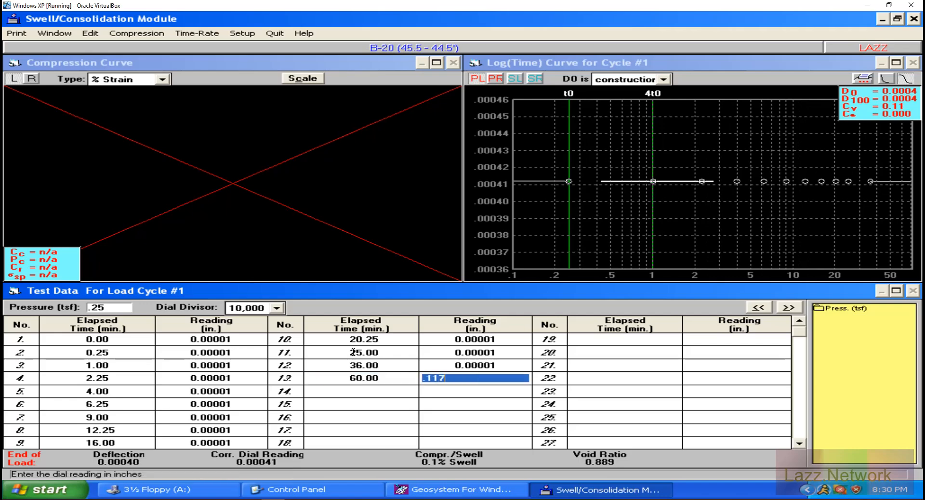
key(Return)
text(120.)
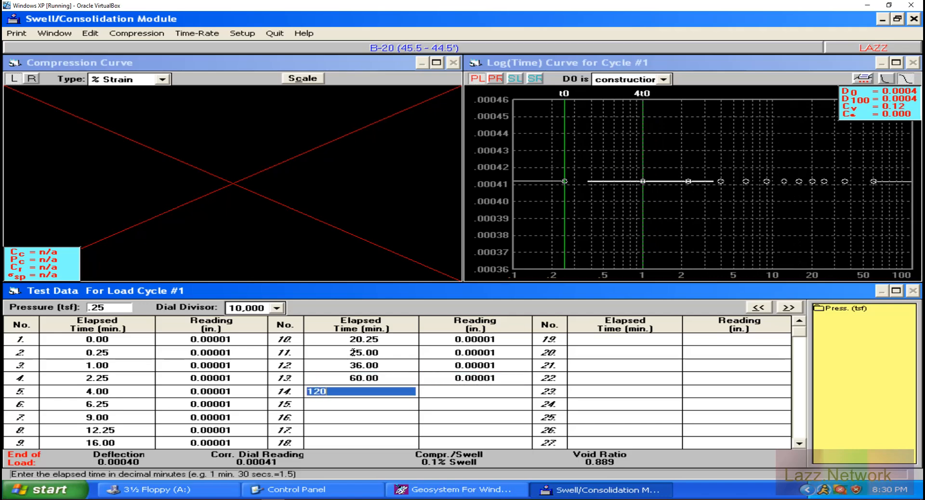
key(Return)
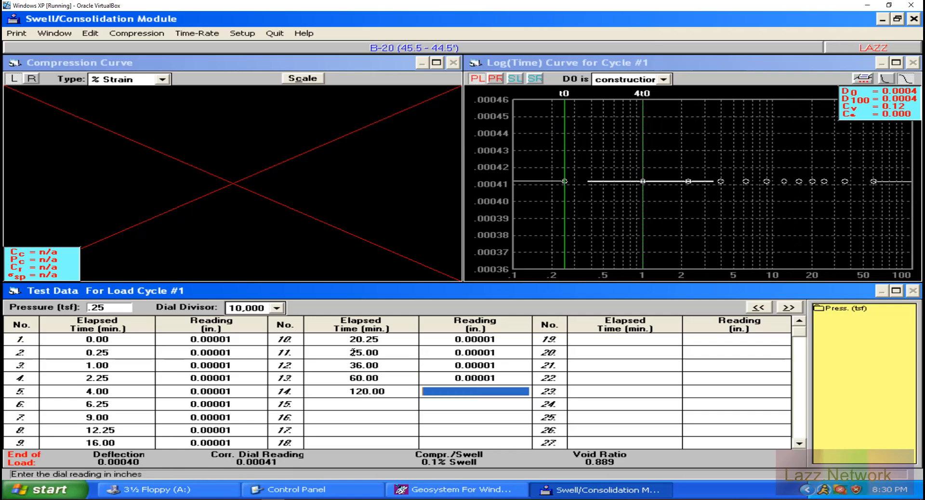
text(.00001)
key(Return)
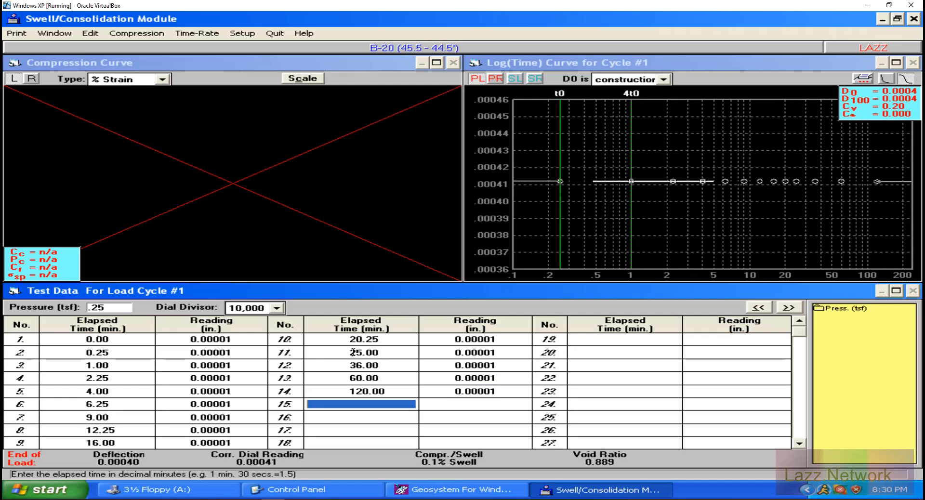
Try a dial divisor of 1 for load cycle 1 and check the stored values of the first two readings
click(237, 344)
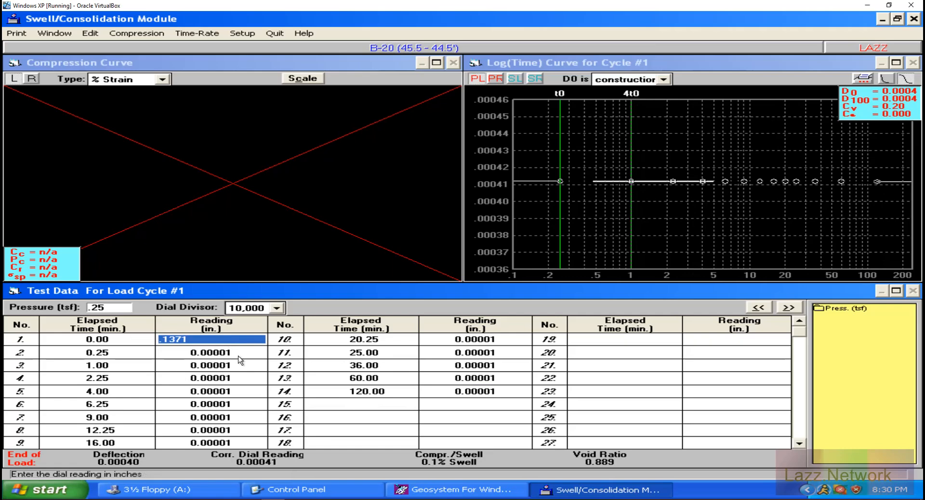
click(238, 357)
click(237, 340)
click(278, 307)
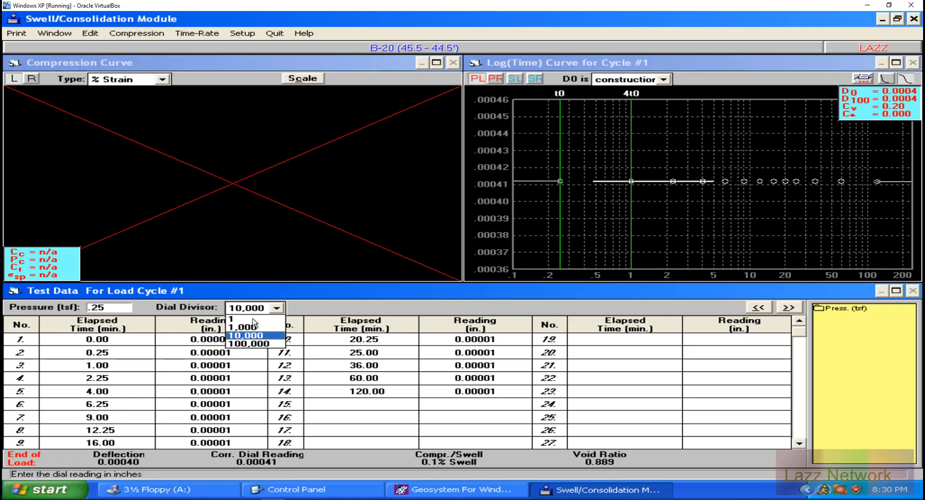
click(253, 320)
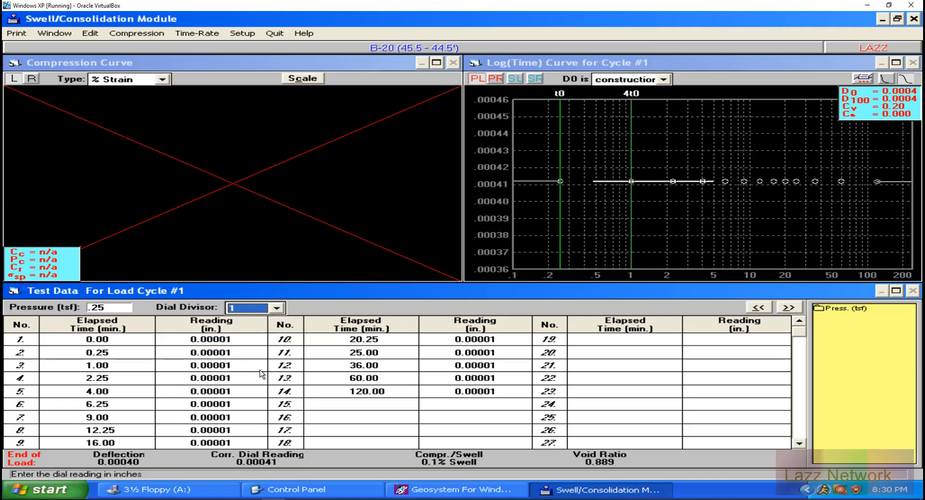
click(232, 355)
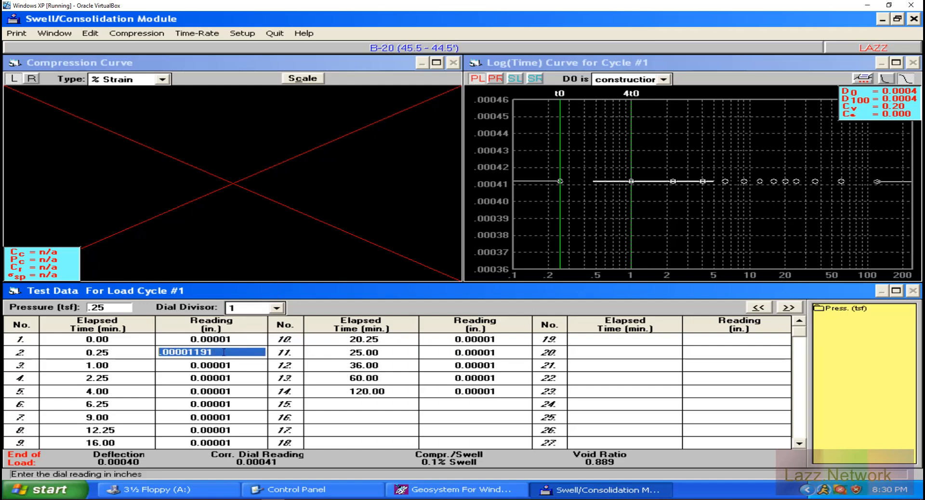
click(242, 341)
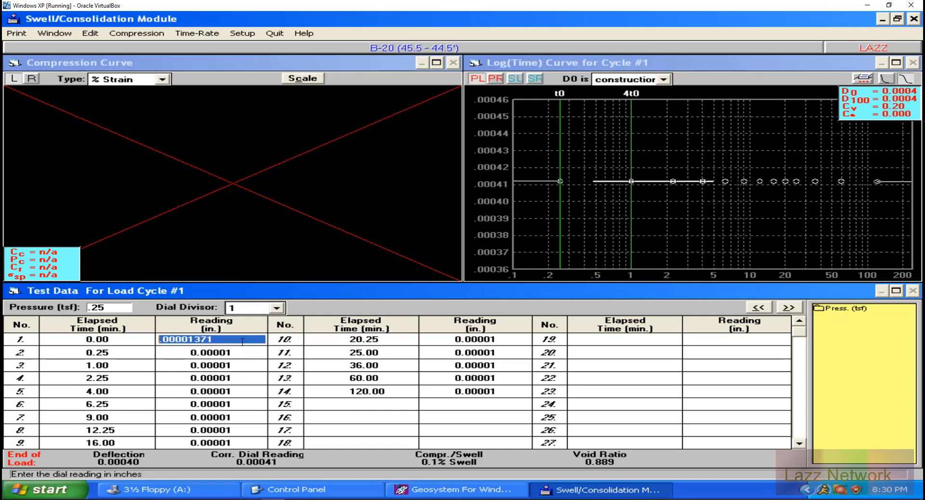
Try a dial divisor of 100,000, return it to 10,000, and check the first two readings of load cycle 1
click(277, 308)
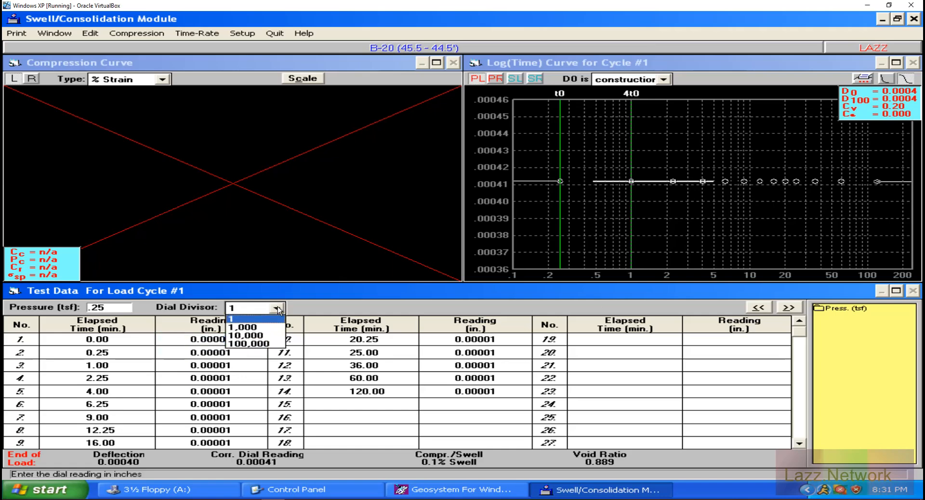
click(263, 344)
click(243, 341)
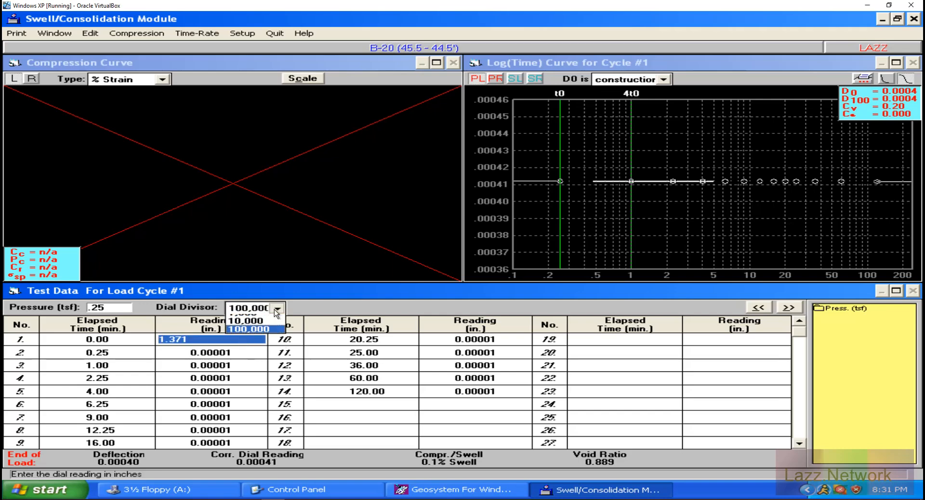
click(273, 309)
click(259, 336)
click(251, 343)
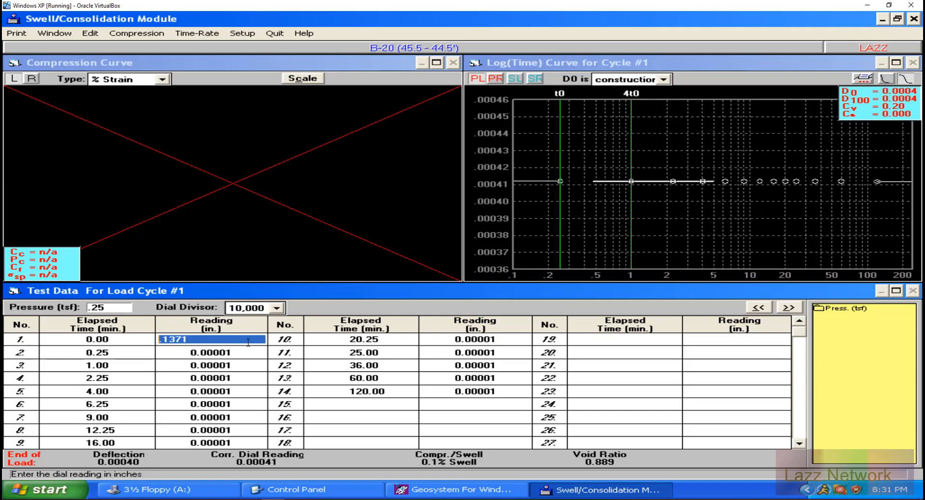
click(245, 352)
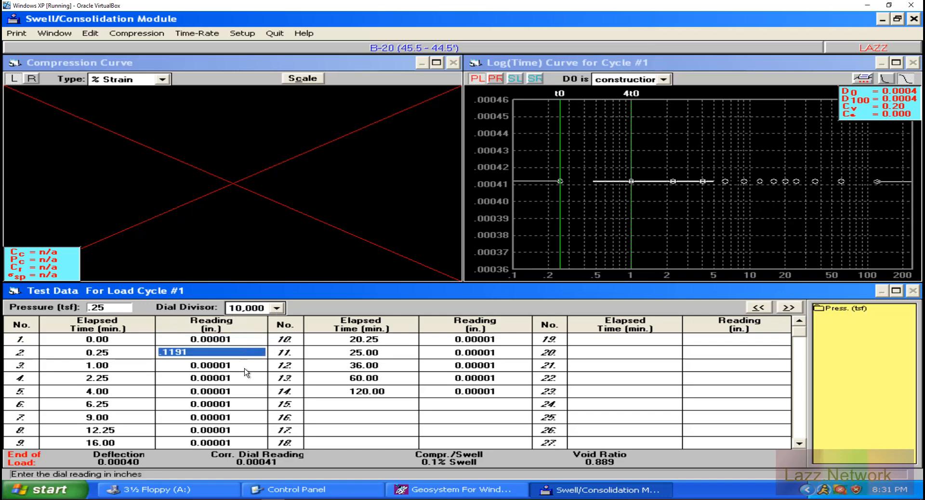
Check the stored values of load cycle 1's readings at 1, 60 and 120 min
click(245, 366)
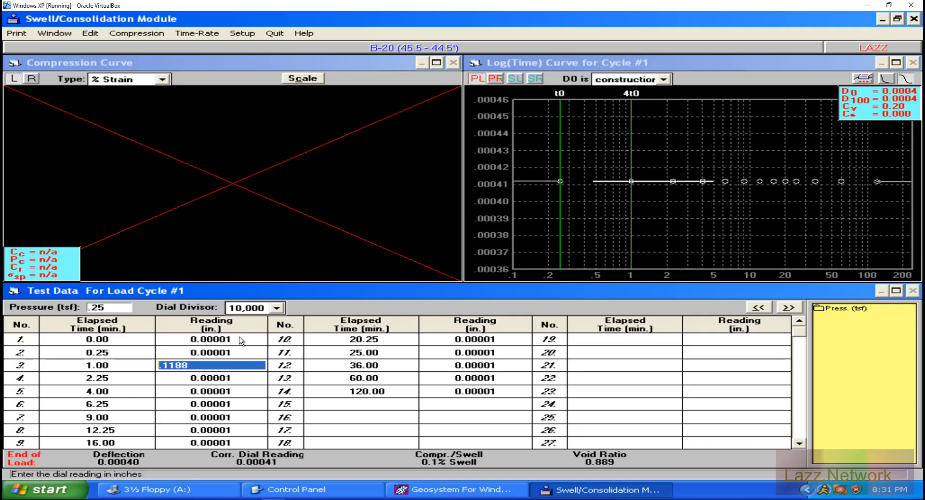
click(491, 379)
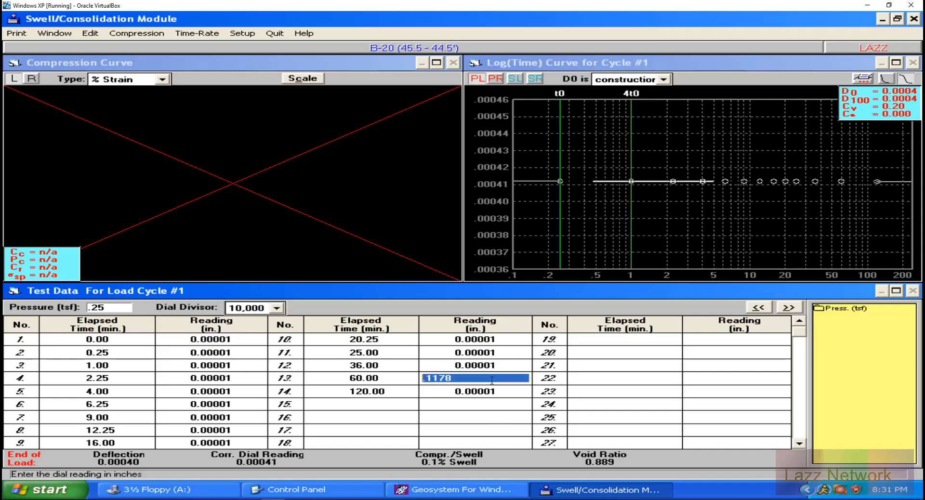
click(489, 393)
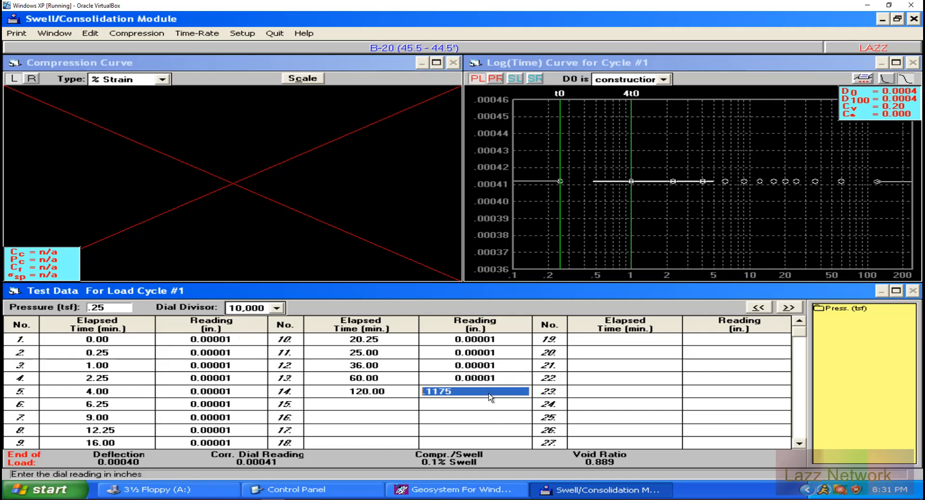
Add load cycle 1's elapsed time of 300 min with its dial reading
click(363, 407)
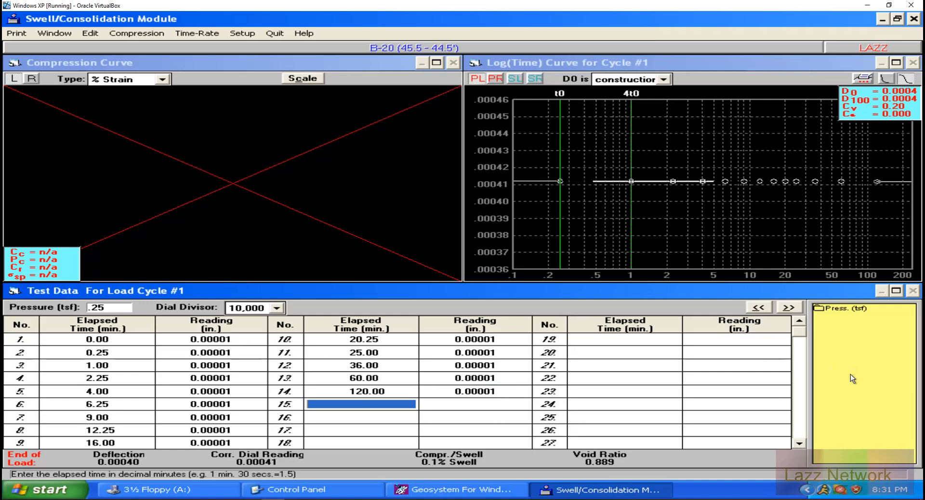
text(30)
key(Return)
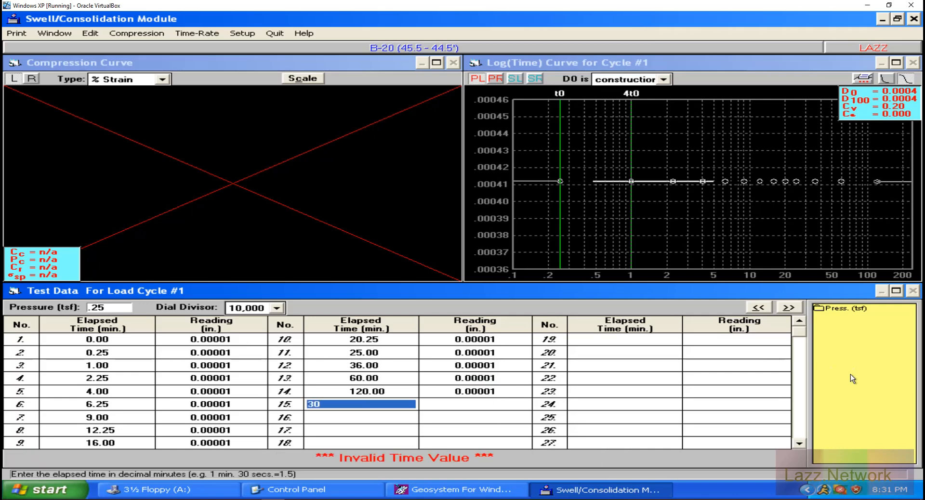
text(0)
key(Return)
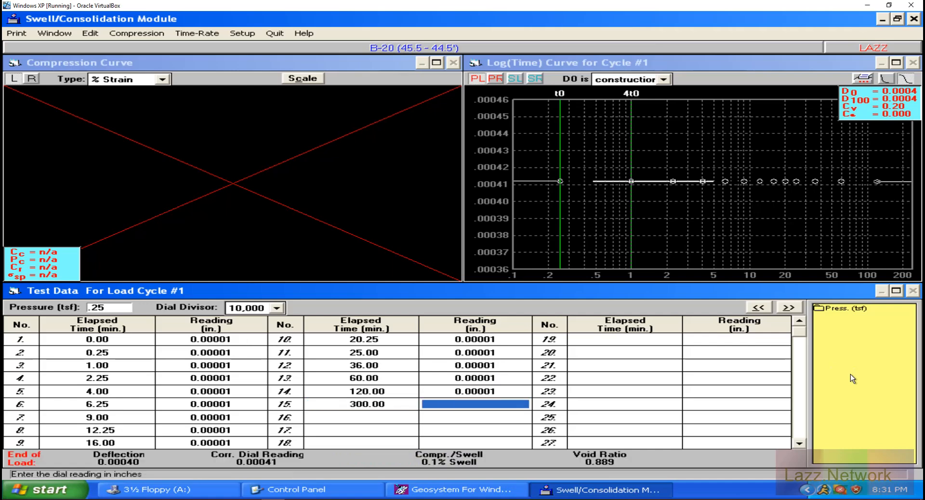
text(0.1)
key(Return)
Add load cycle 1's elapsed time of 480 min with its dial reading
text(4810)
key(BackSpace)
key(BackSpace)
key(BackSpace)
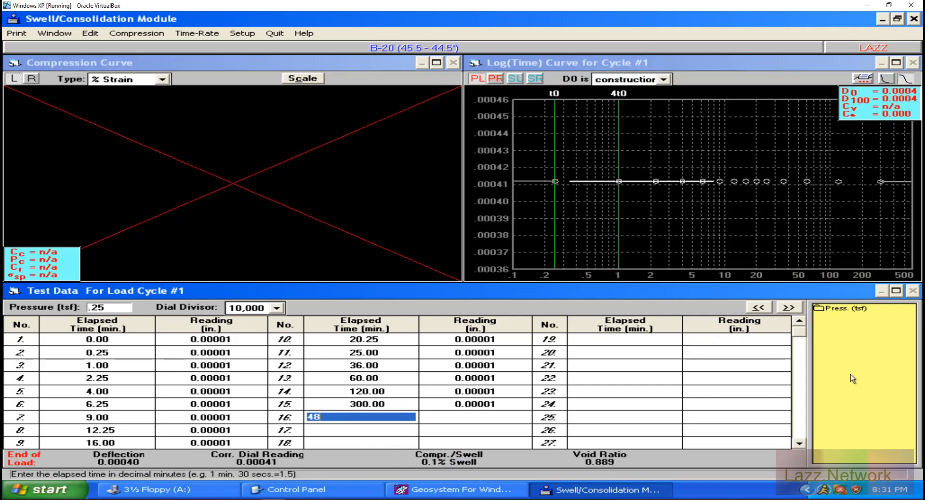
text(80)
key(Return)
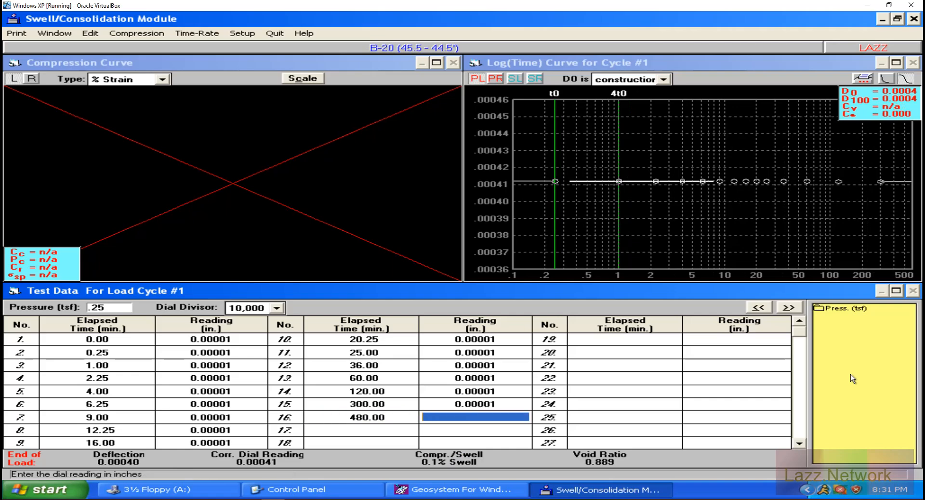
text(.11)
key(Return)
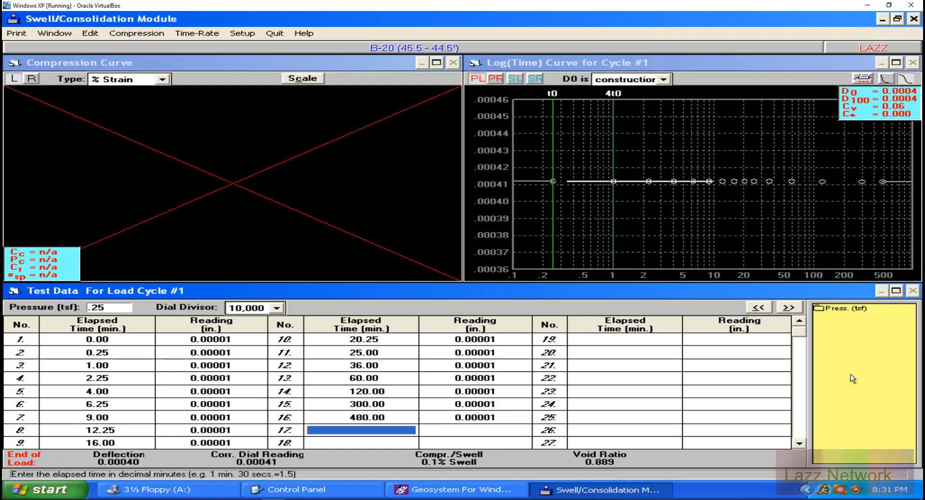
Add load cycle 1's elapsed time of 1440 min with a dial reading of .1071 in
text(1440)
key(Return)
text(.00001)
key(Return)
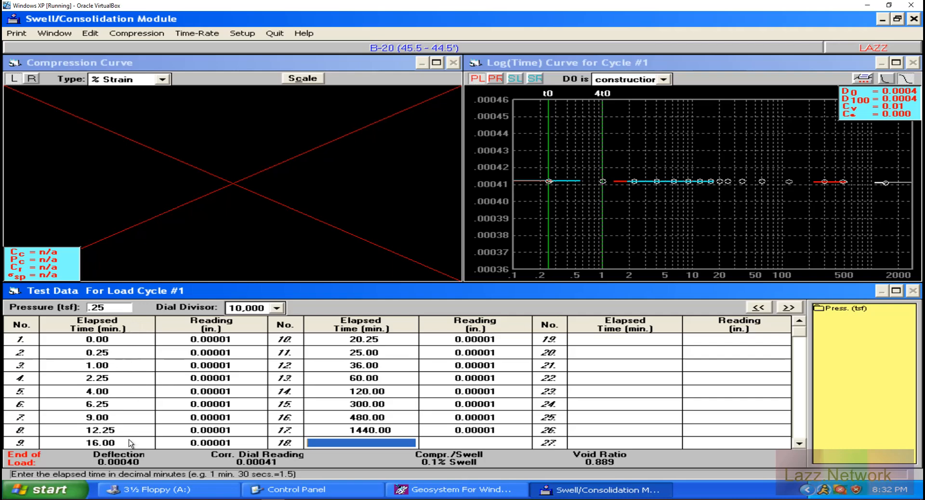
Check the stored values of load cycle 1's dial readings at 0 and 1 min
click(245, 341)
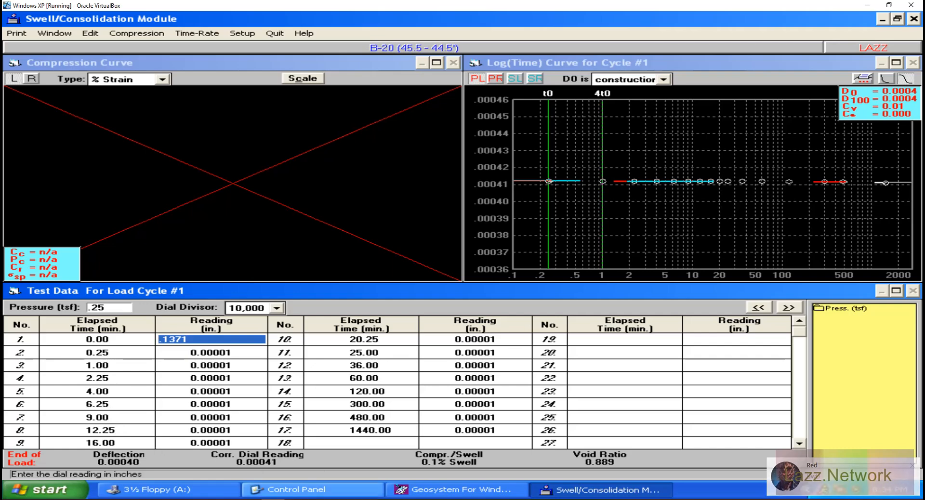
click(856, 479)
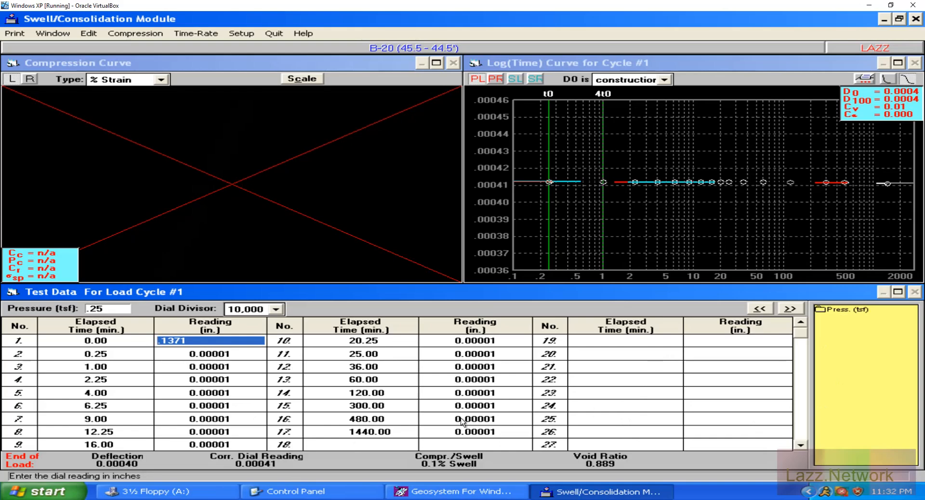
click(213, 357)
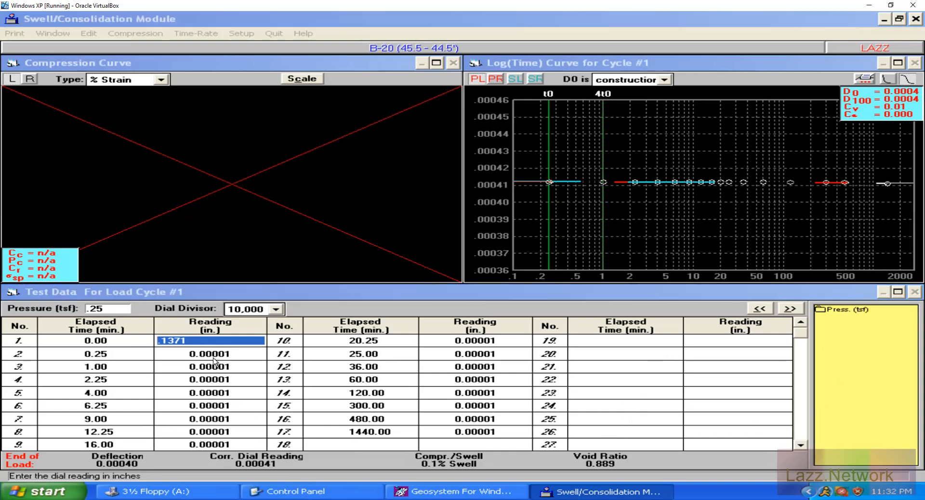
click(417, 288)
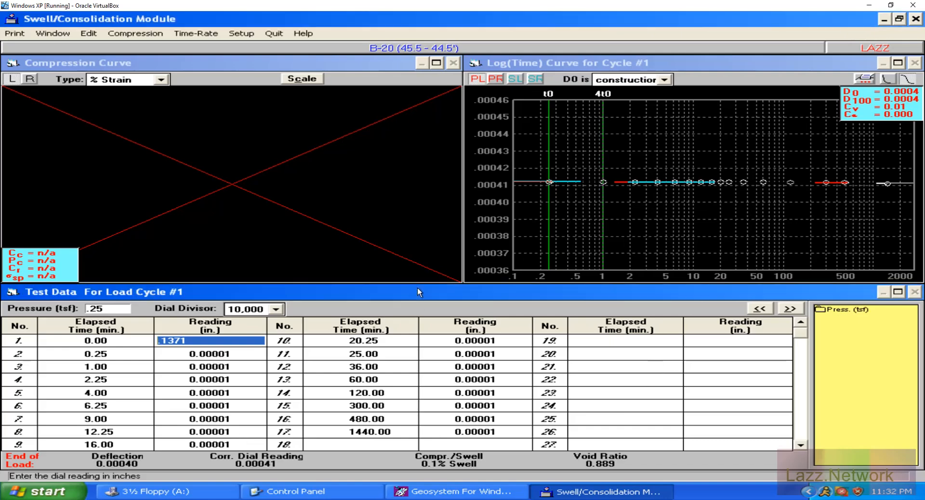
click(225, 366)
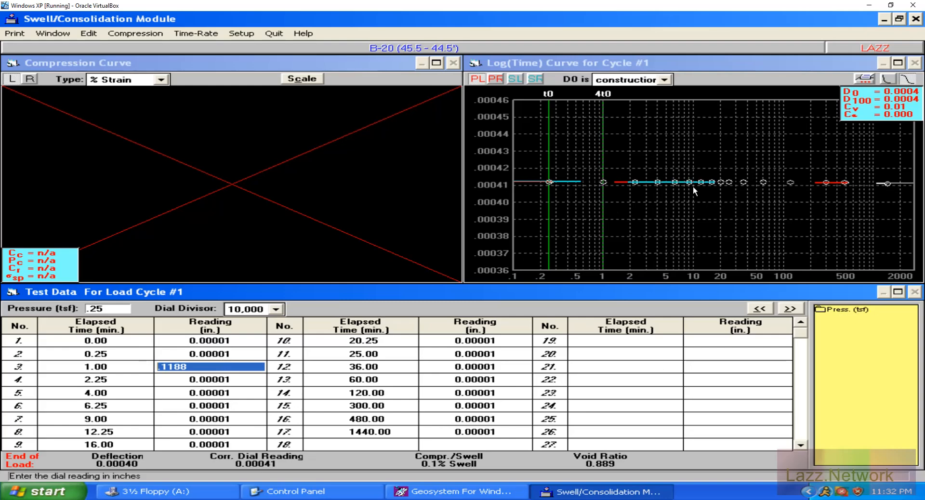
Try initial dial as the D0 basis of load cycle 1's log-time curve, and return it to construction
click(672, 80)
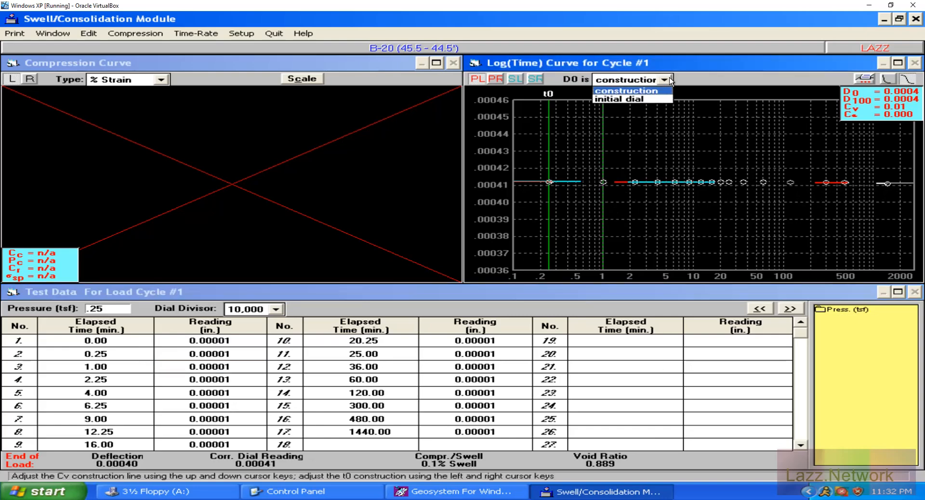
click(646, 99)
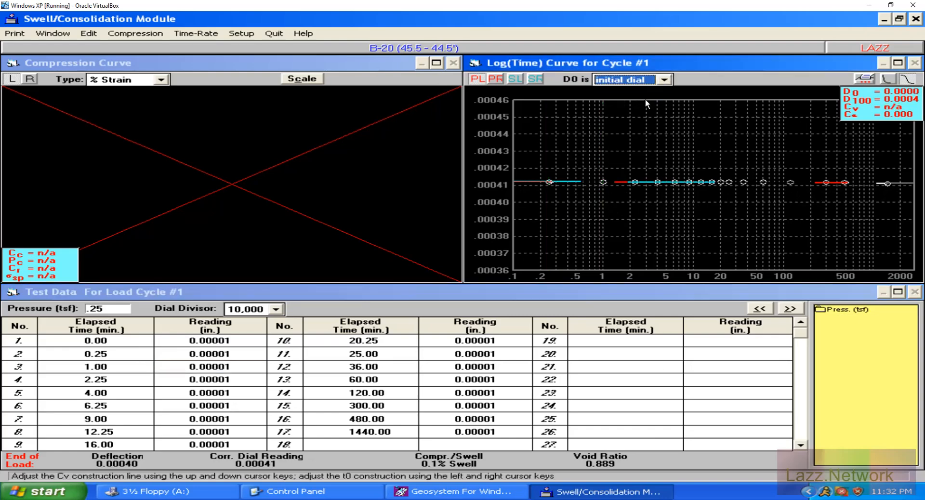
click(658, 80)
click(654, 90)
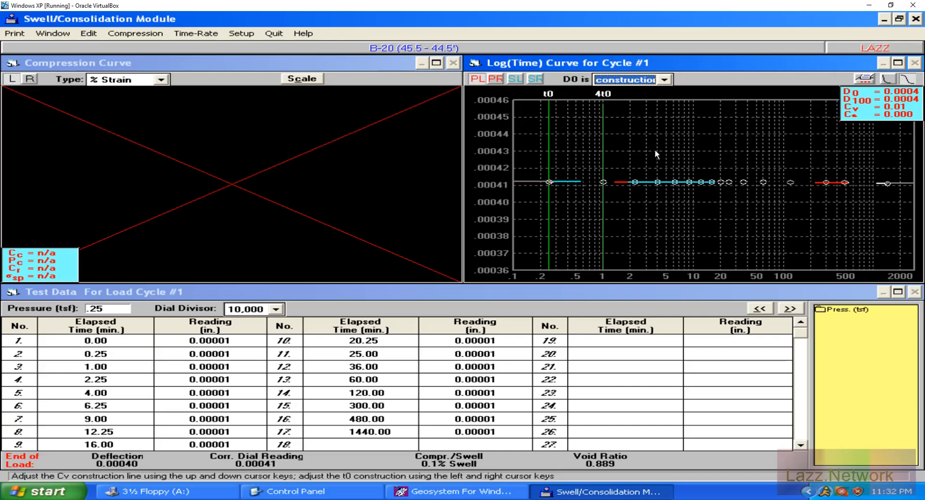
Review the plot types available for the compression curve and return to load cycle 1's test data
click(162, 81)
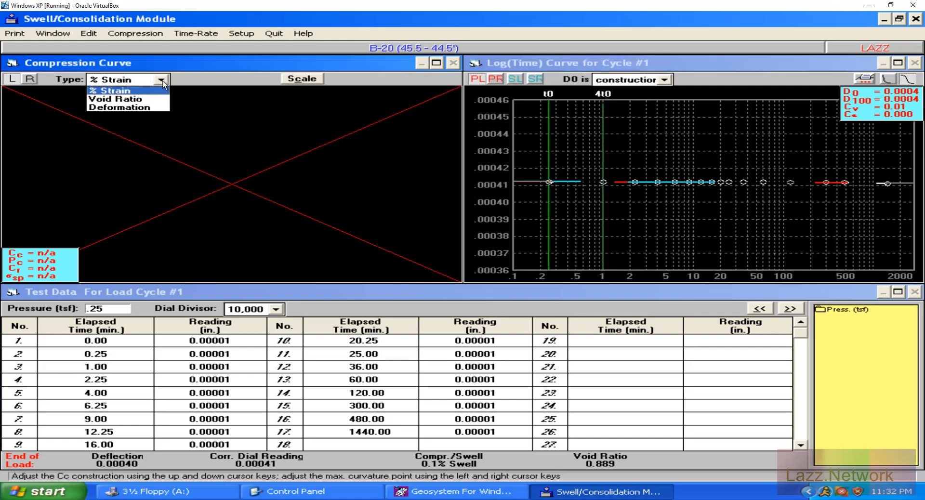
click(162, 81)
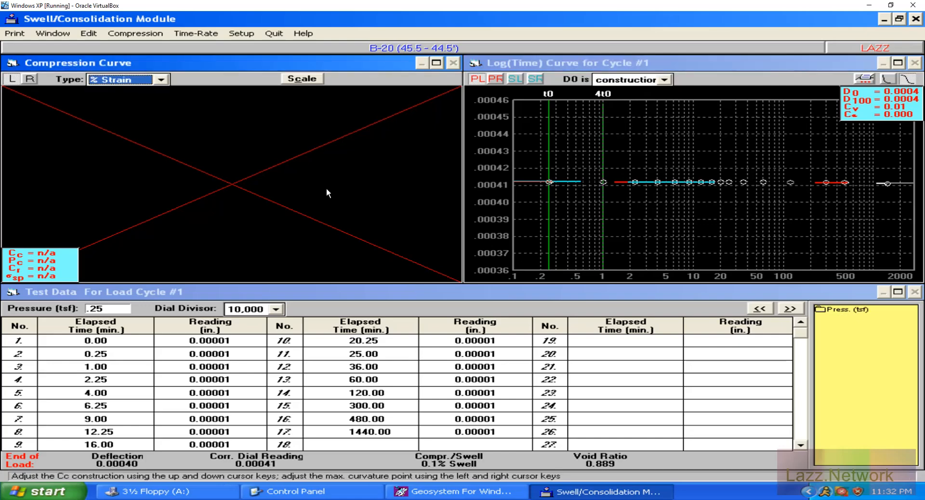
click(466, 306)
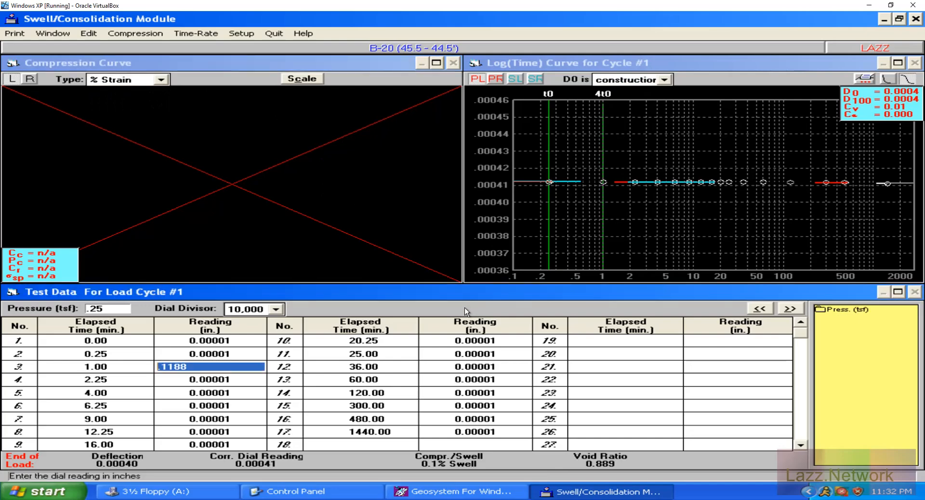
Set load cycle 2's pressure to 0.5 tsf and compare its initial reading with load cycle 1's 1440 min reading
click(788, 310)
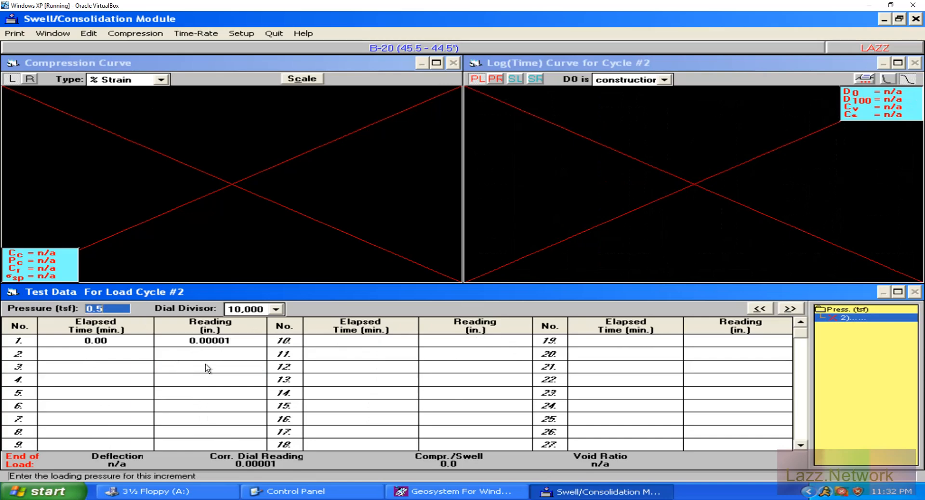
click(242, 344)
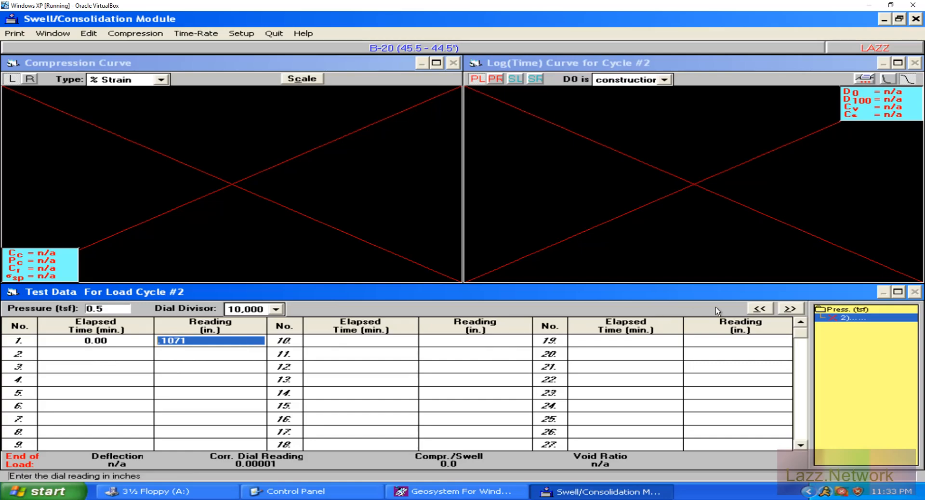
click(757, 309)
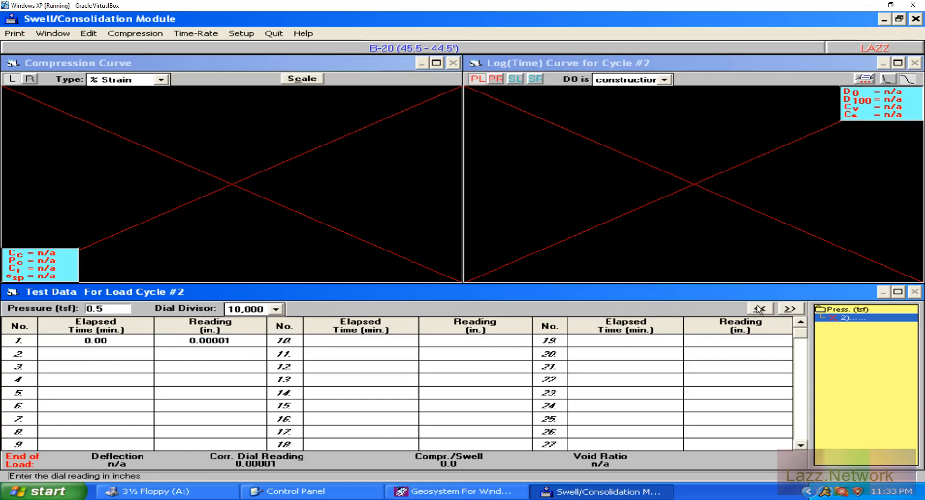
click(487, 431)
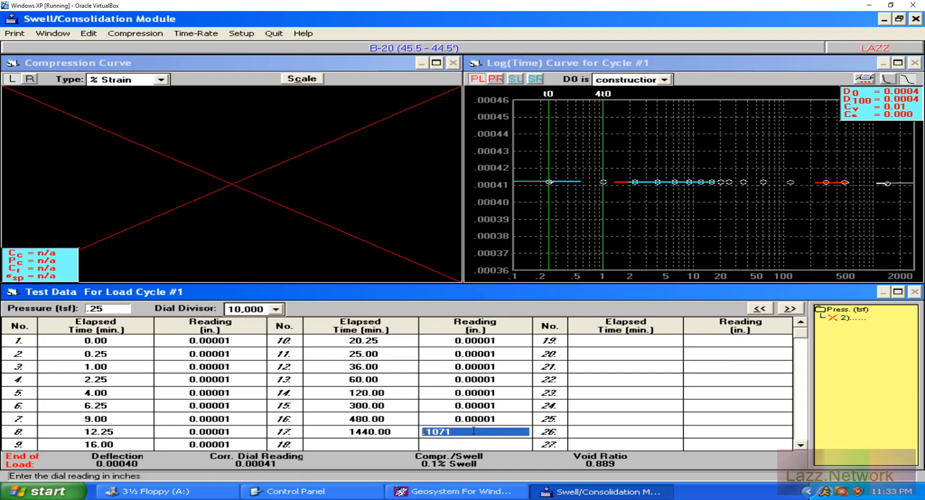
Try to add load cycle 2's elapsed time of 0.25 min with a dial reading of .1031 in, and dismiss the error message
click(790, 310)
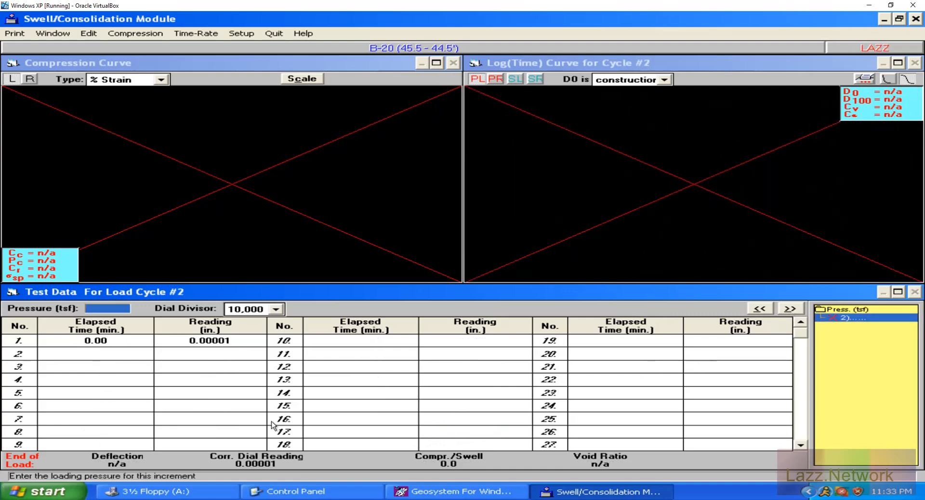
click(238, 342)
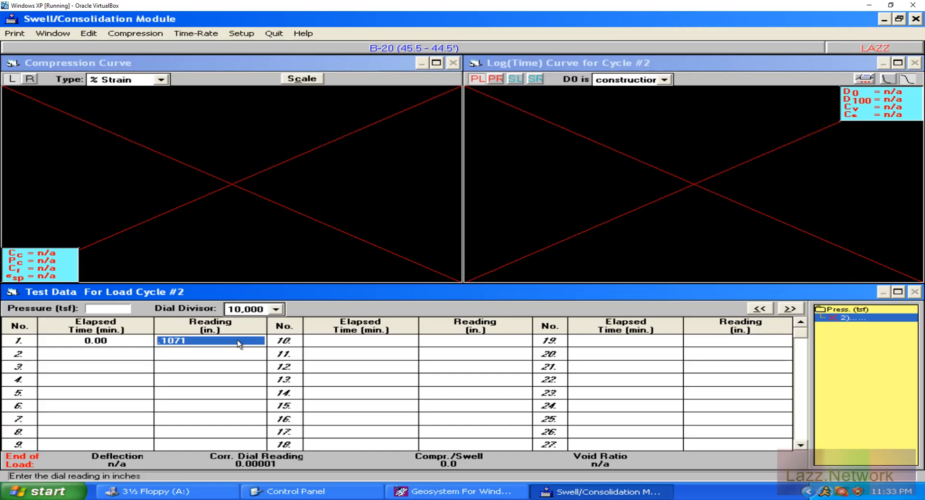
key(Return)
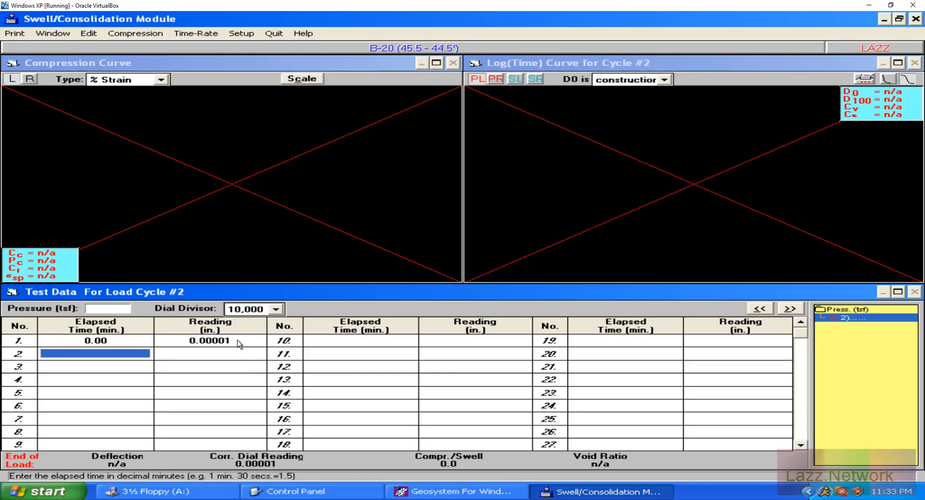
text(0.25)
key(Return)
text(.1031)
key(Return)
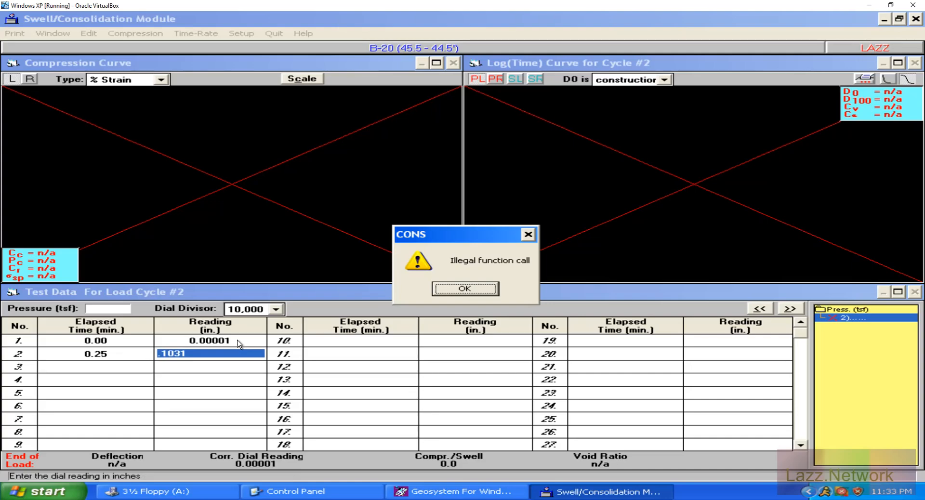
key(Return)
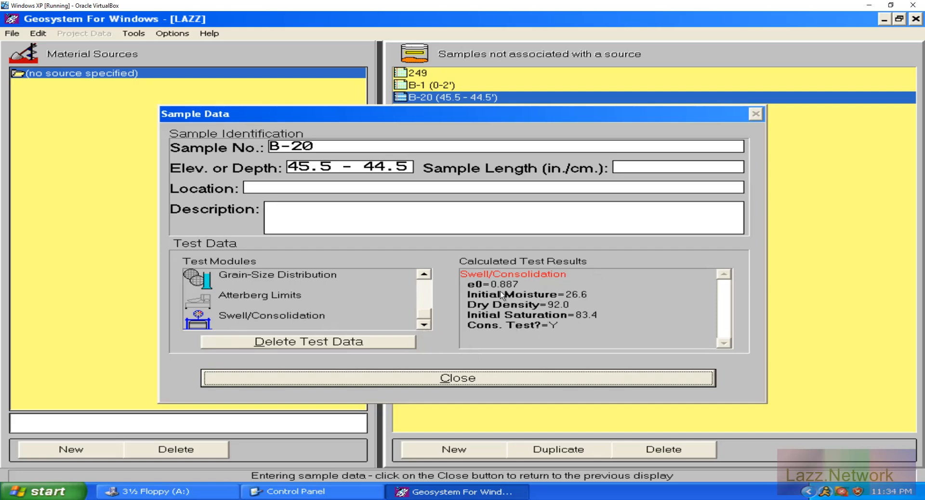
Reopen sample B-20's Swell/Consolidation test, acknowledge the specific gravity notice, and check for stored load cycles
double_click(271, 316)
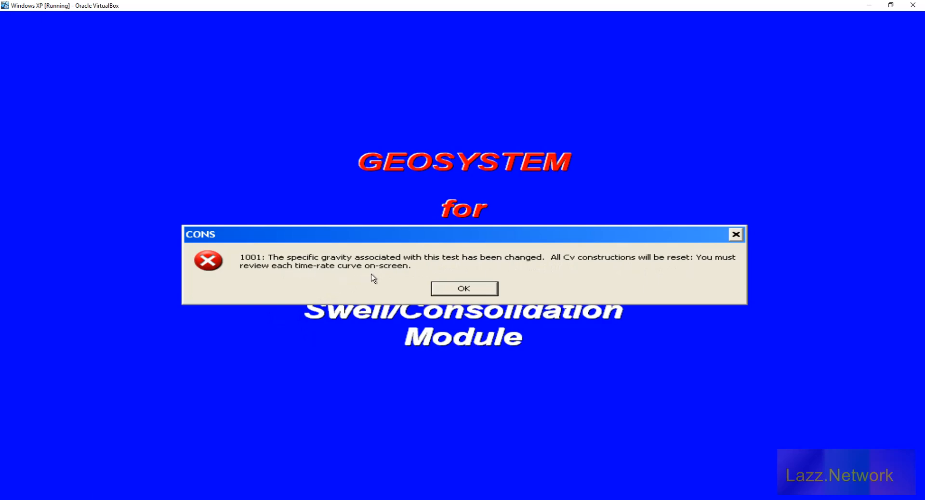
click(464, 291)
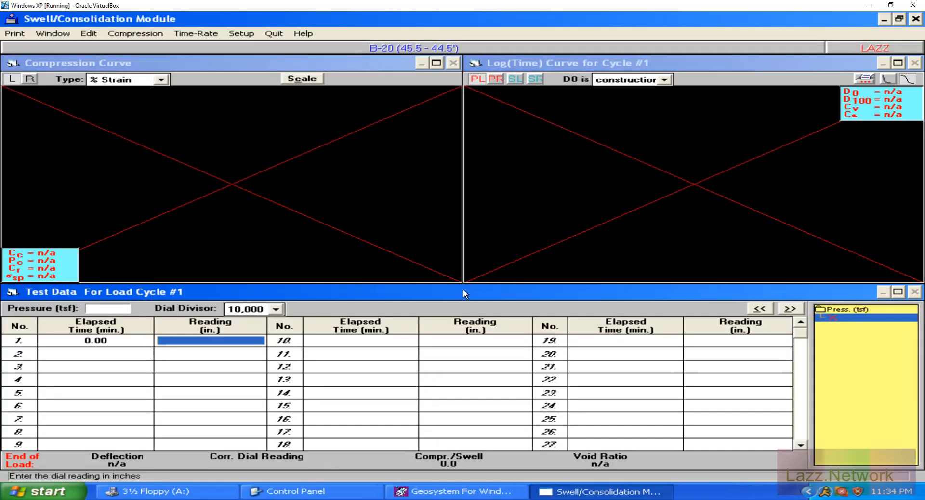
click(786, 310)
click(760, 309)
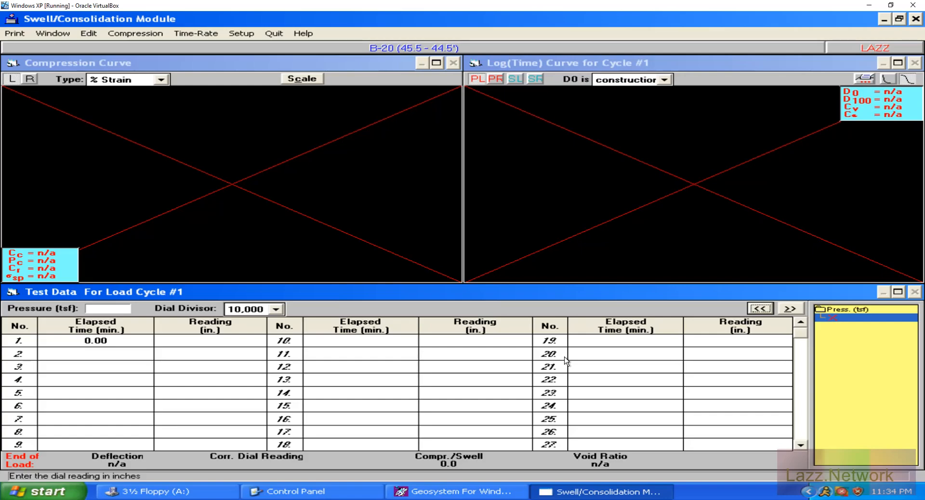
Set load cycle 1's pressure to .25 tsf
click(111, 311)
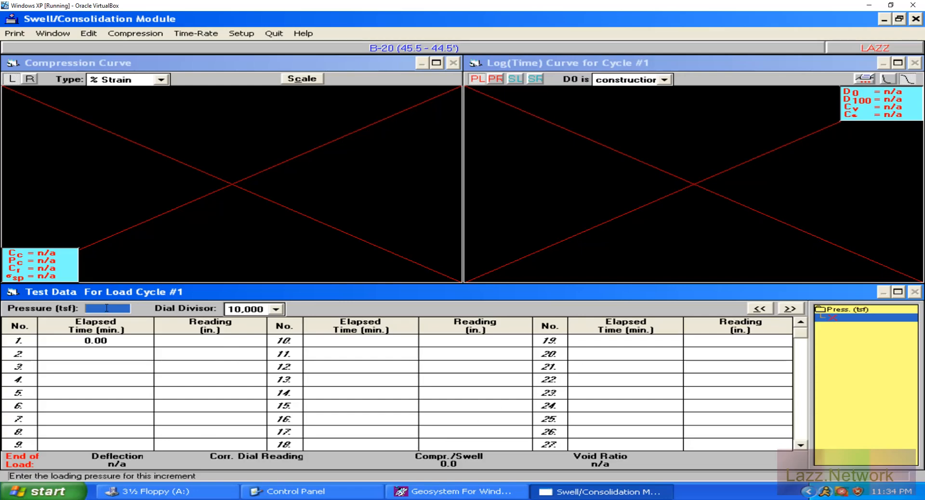
text(.25)
key(Return)
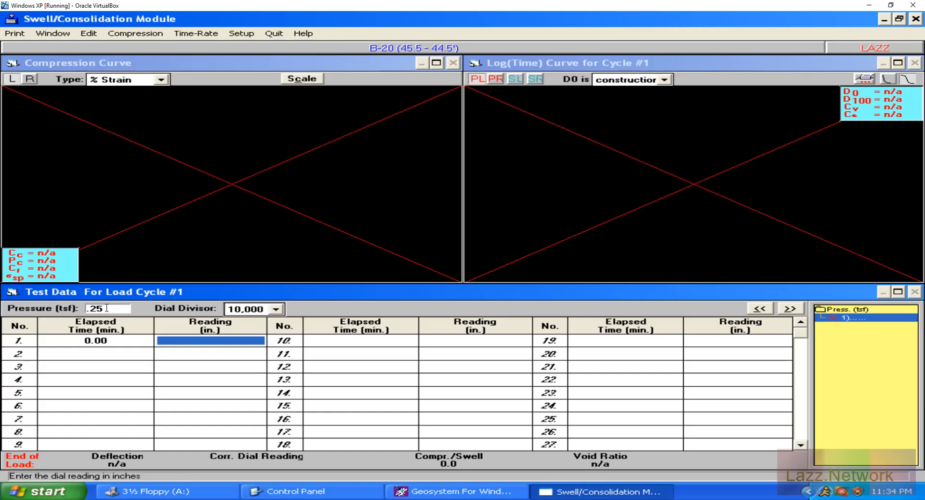
Enter load cycle 1's dial readings of 0.00001 in for the elapsed times 0.00 and 0.25 min
text(0.00001)
key(Return)
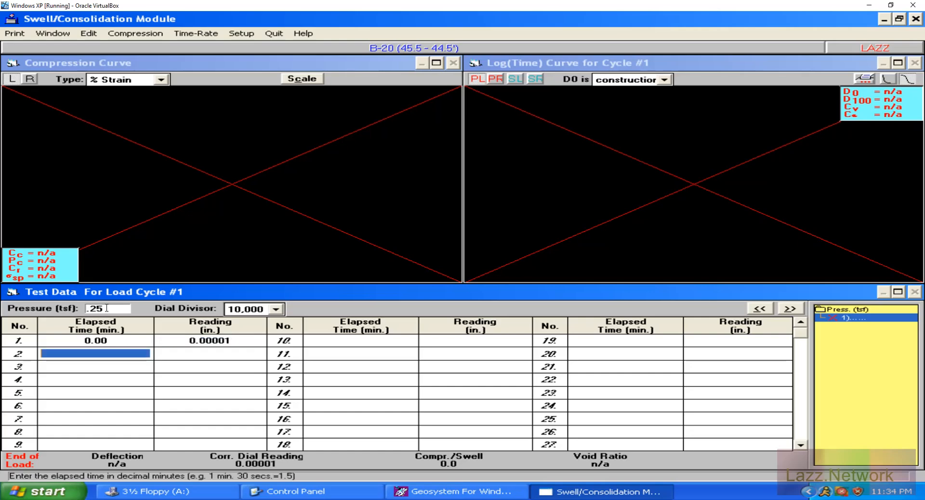
text(.25)
key(Return)
text(.00001)
key(Return)
Add elapsed times of 1 and 2.25 min to load cycle 1, each with a dial reading of 0.00001 in
text(41)
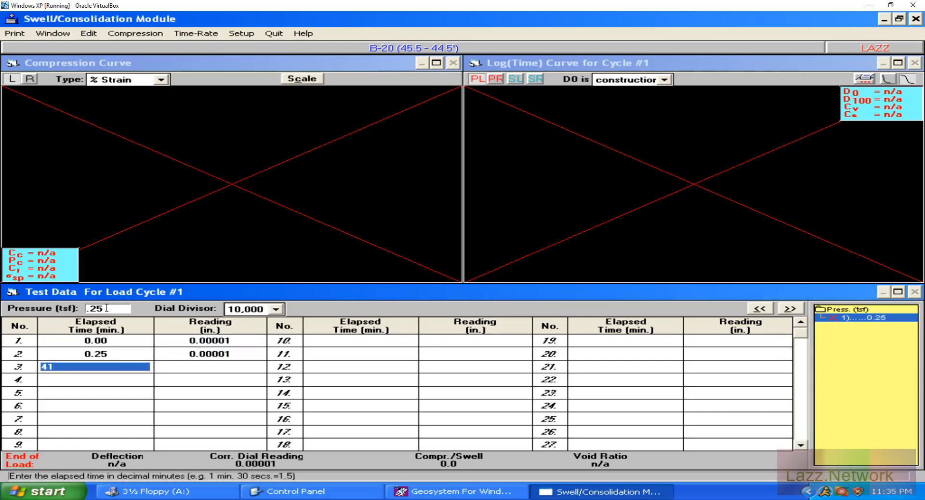
key(BackSpace)
key(BackSpace)
text(1)
key(Return)
text(0.00001)
key(Return)
text(2.25)
key(Return)
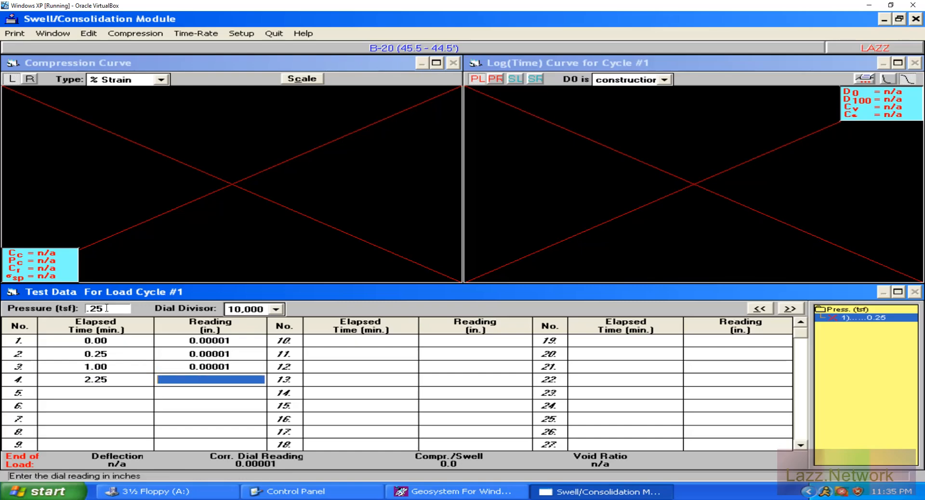
text(0.00001)
key(Return)
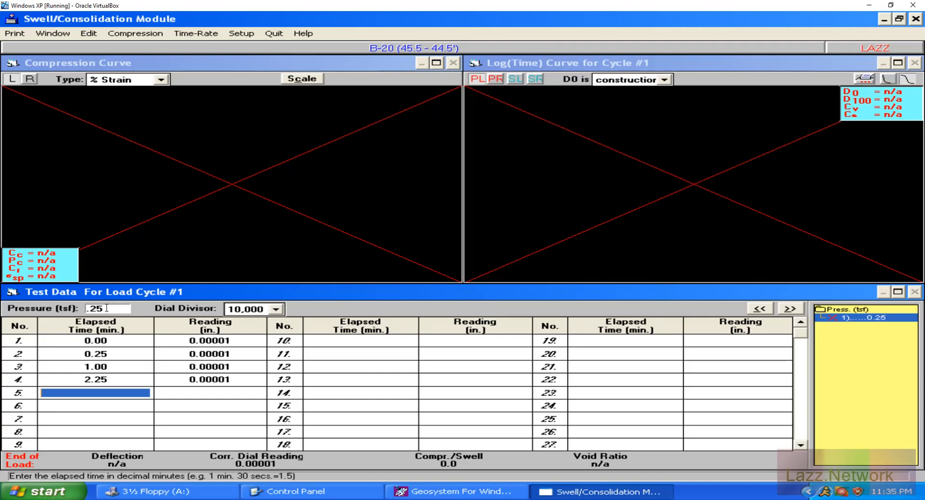
Add elapsed times of 4 and 6.25 min to load cycle 1, each with a dial reading of 0.00001 in
text(4)
key(Return)
text(0.00001)
key(Return)
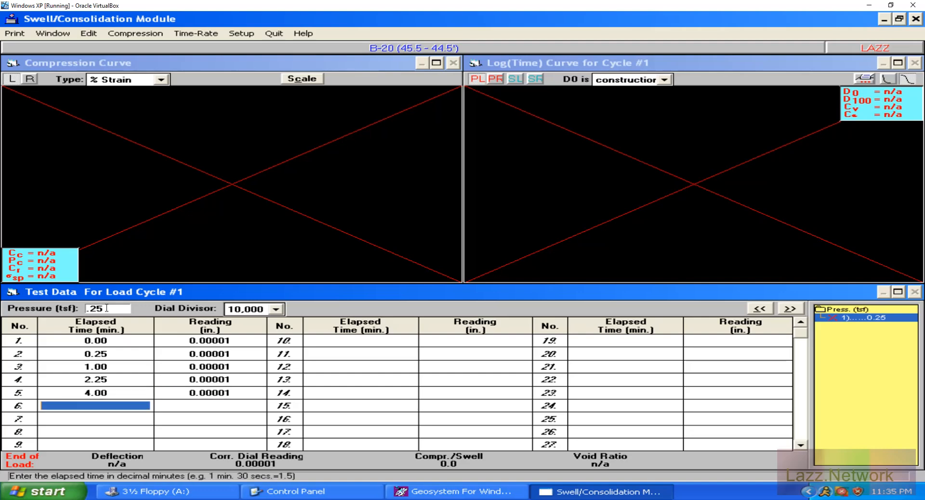
text(6.25)
key(Return)
text(.11)
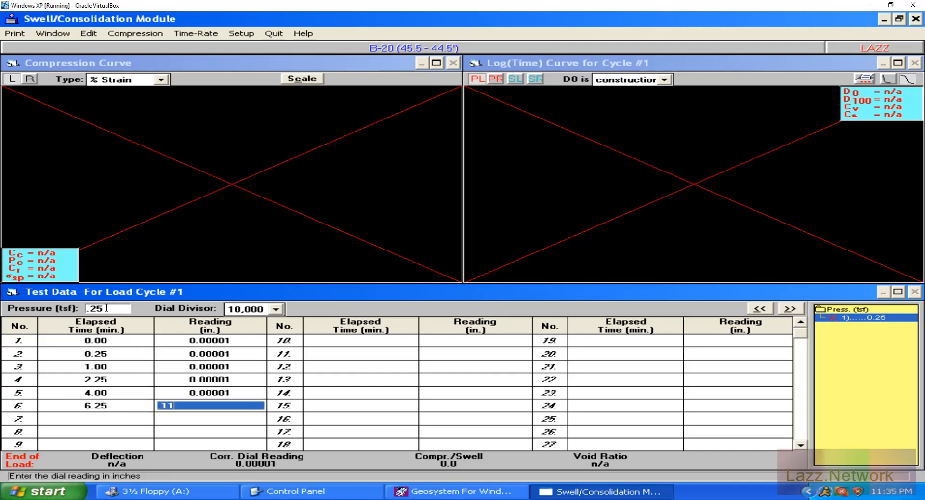
key(Return)
Add elapsed times of 9 and 12.25 min to load cycle 1, entering .1160 as the dial reading for each
text(9)
key(Return)
text(.)
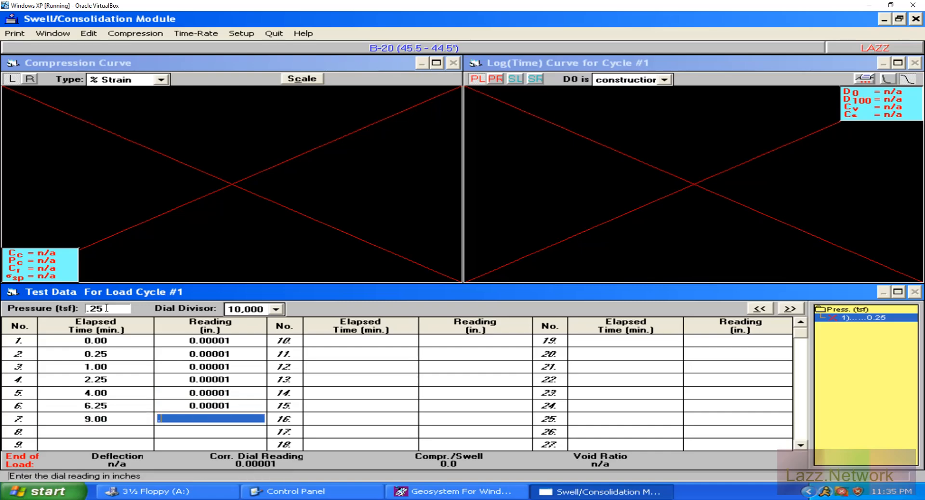
text(1160)
key(Return)
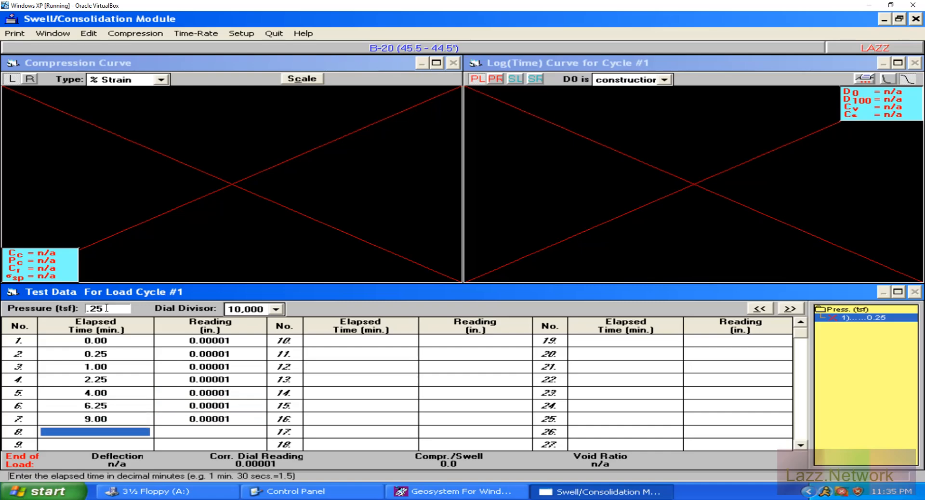
text(12.25)
key(Return)
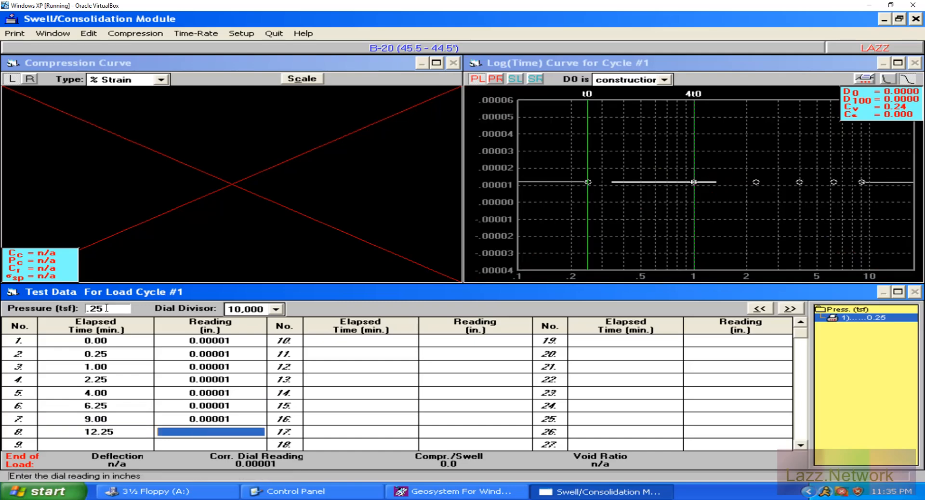
text(.1160)
key(Return)
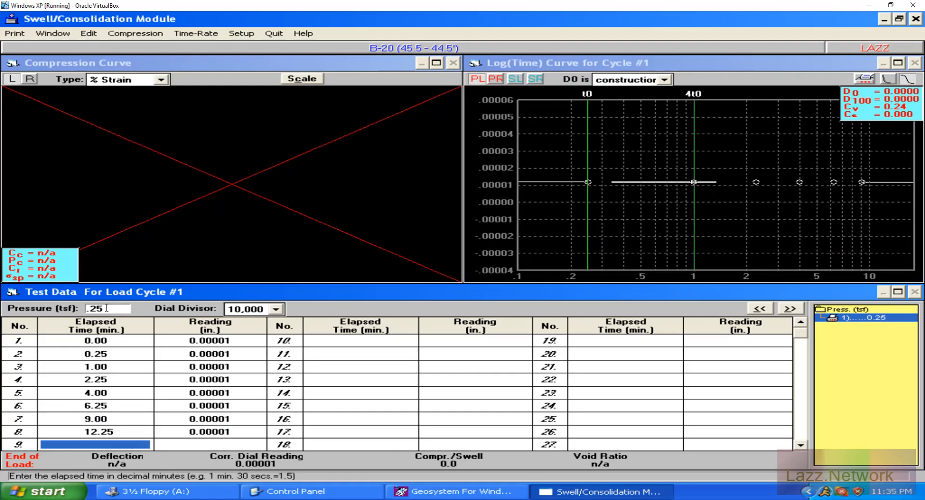
Add elapsed times of 16 and 20.25 min to load cycle 1, each with a dial reading of 0.00001 in
text(16)
key(Return)
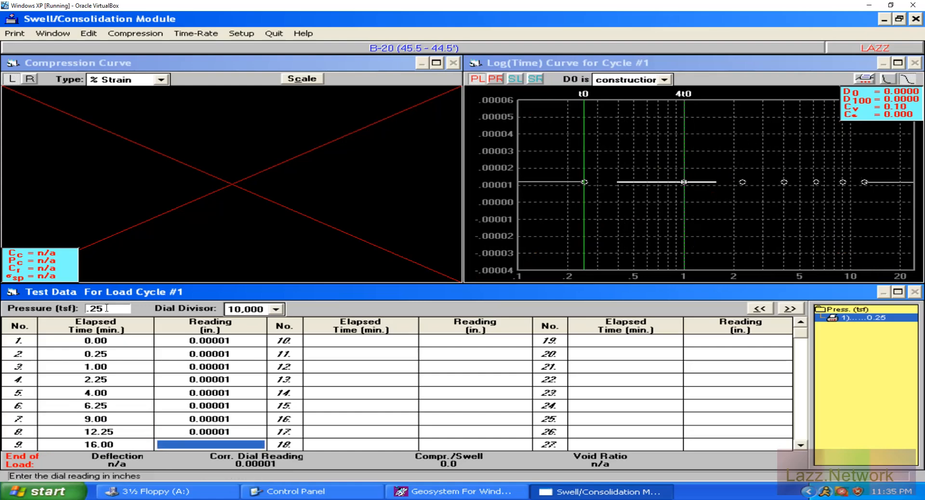
text(0.1)
key(Return)
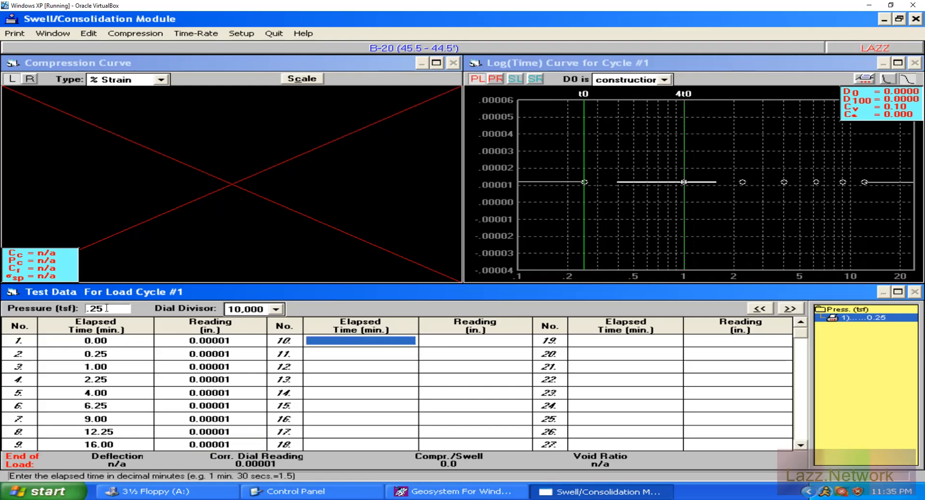
text(20.25)
key(Return)
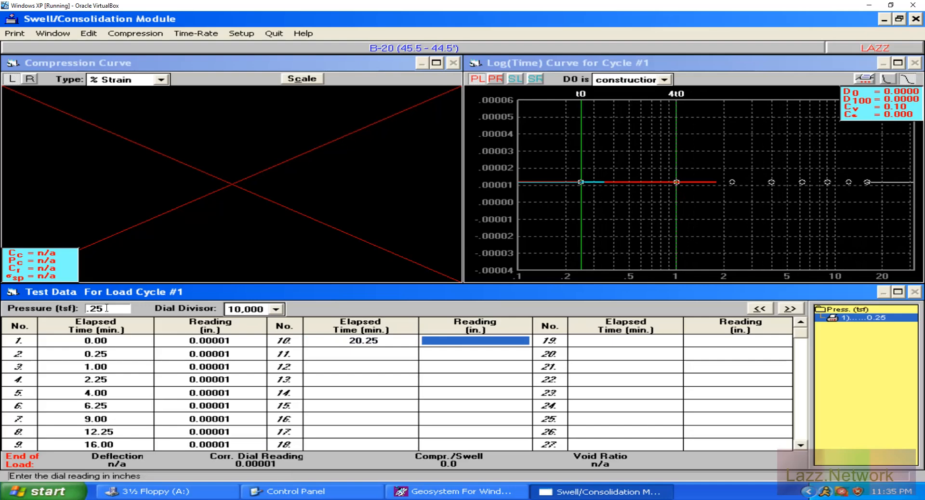
text(0.1)
key(Return)
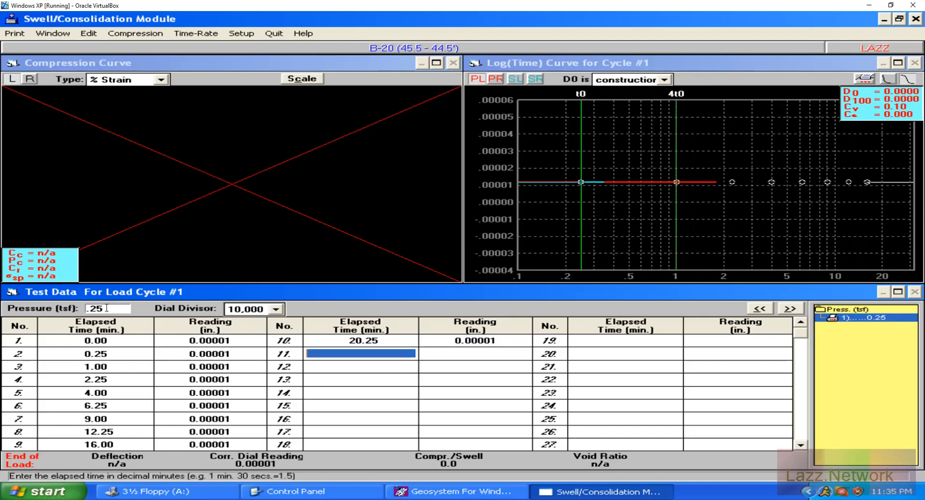
Add elapsed times of 25 and 36 min to load cycle 1, each with a dial reading of 0.00001 in
text(25)
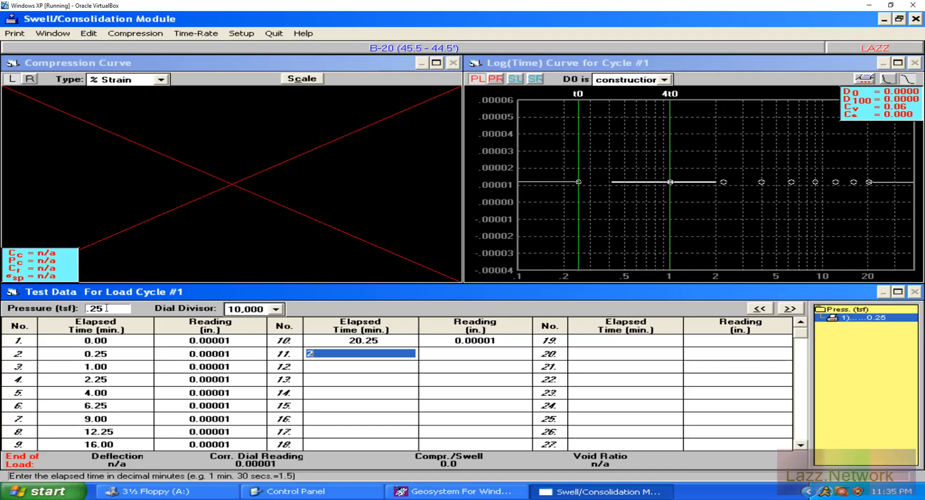
key(Return)
text(0.1)
key(Return)
text(36)
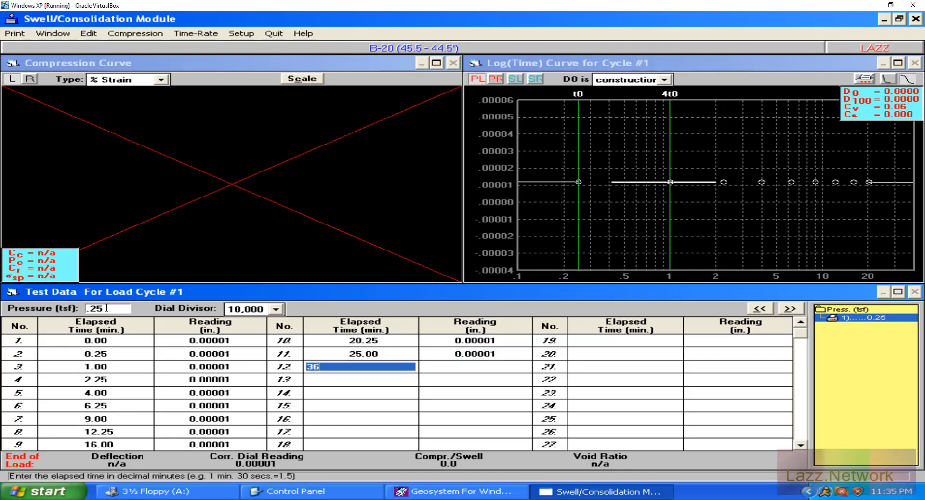
key(Return)
text(0.1)
key(Return)
Add elapsed times of 60 and 120 min to load cycle 1, each with a dial reading of 0.00001 in
text(60)
key(Return)
text(0.1)
key(Return)
text(120.)
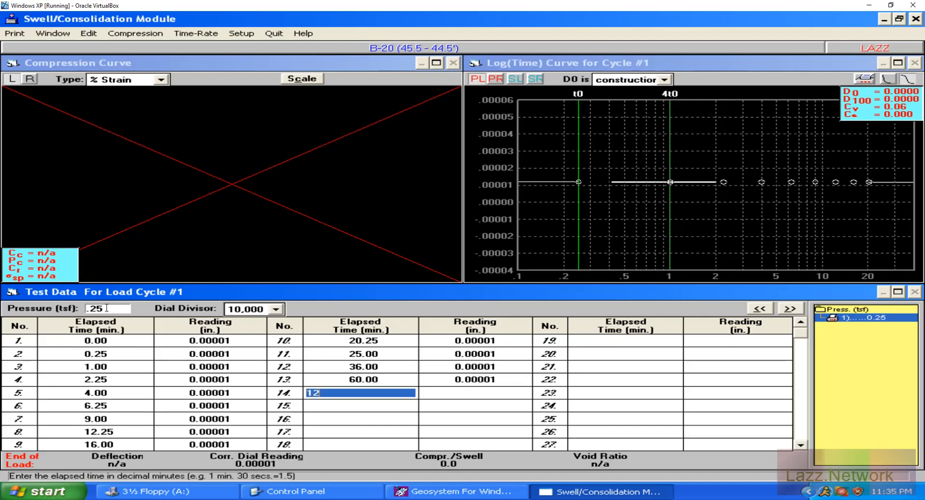
key(BackSpace)
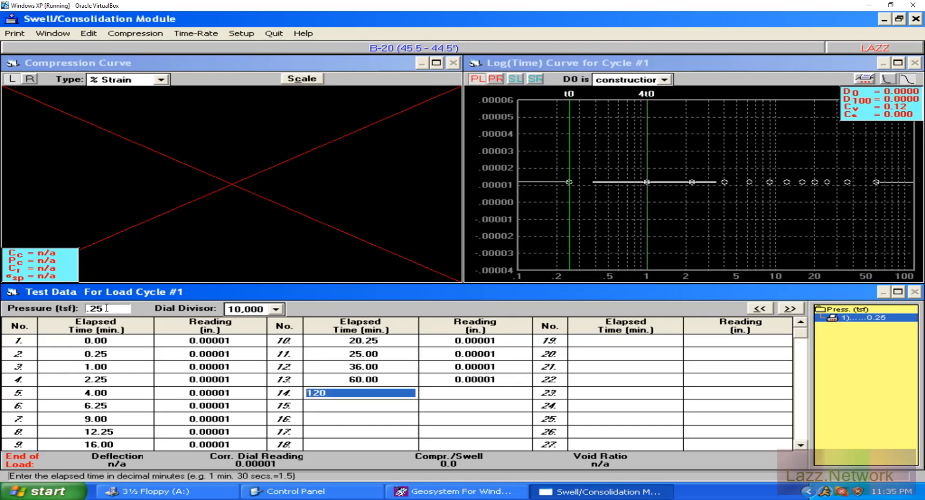
key(Return)
text(.00001)
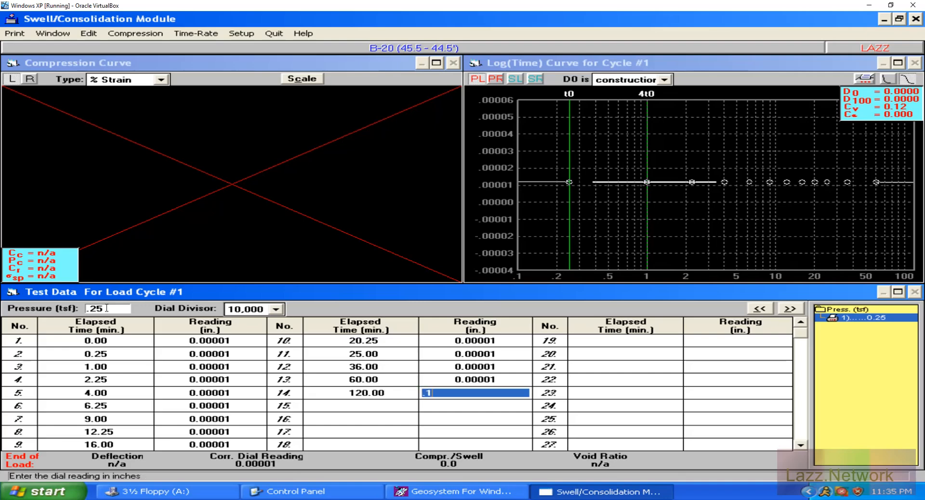
key(Return)
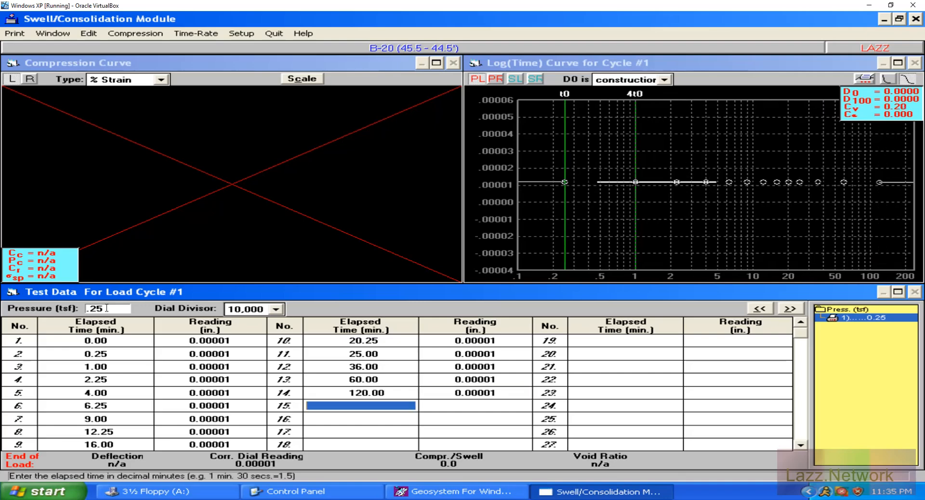
Add elapsed times of 300 and 480 min to load cycle 1, each with a dial reading of 0.00001 in
text(300)
key(Return)
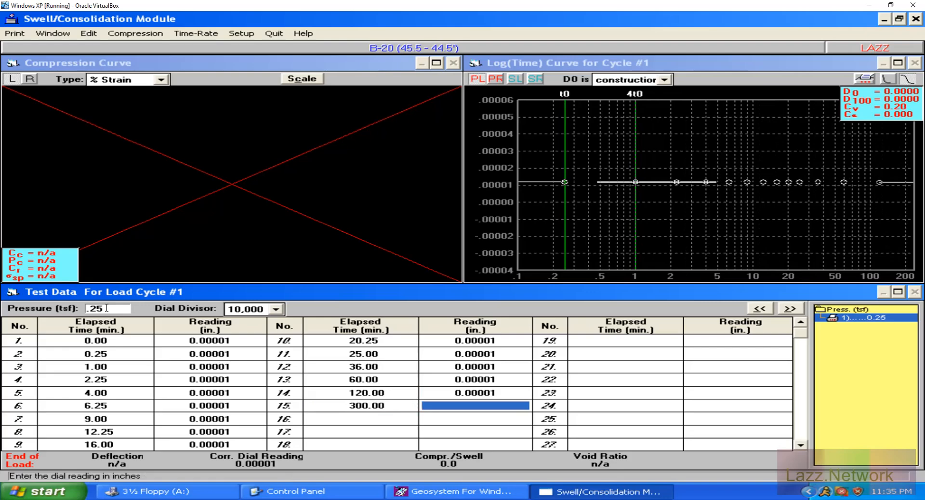
text(.00001)
key(Return)
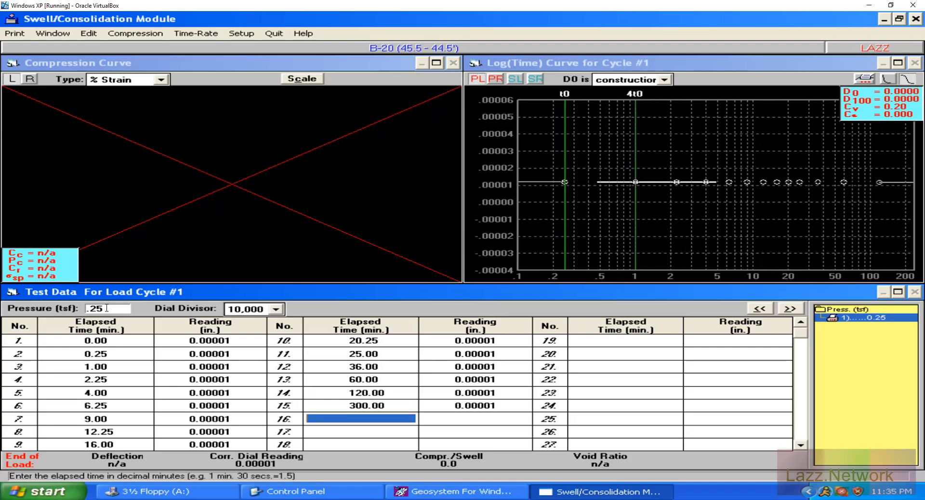
text(480)
key(Return)
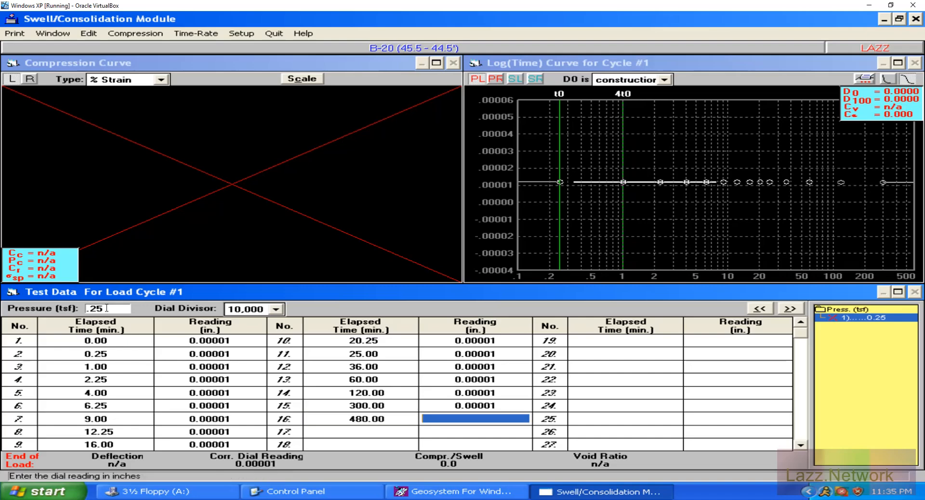
text(.00001)
key(Return)
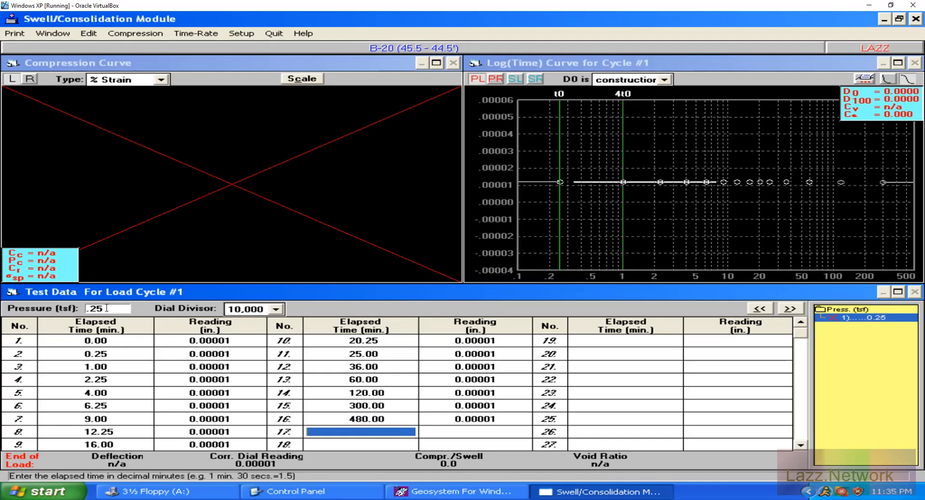
Complete load cycle 1 with an elapsed time of 1440 min and a dial reading of 0.00001 in
text(1440)
key(Tab)
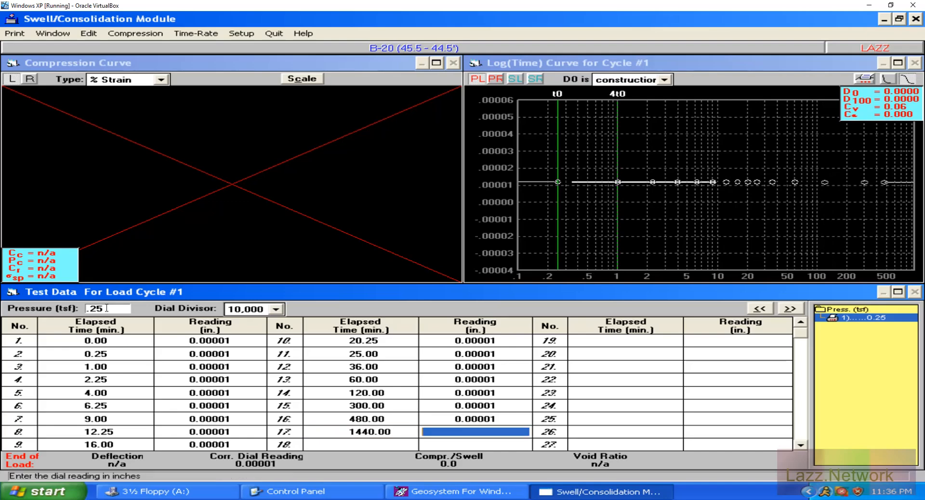
text(.00001)
key(Tab)
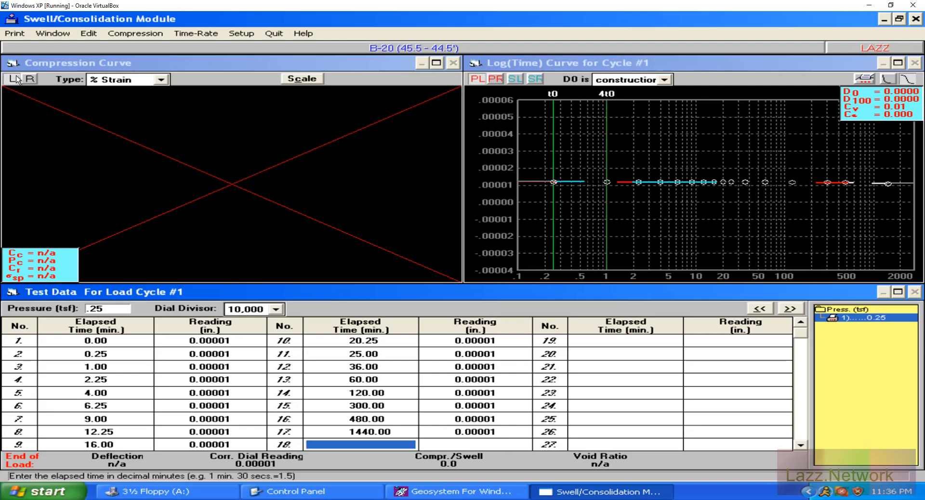
Review the module's available commands and the general consolidation setup options, and close the setup without changes
click(18, 35)
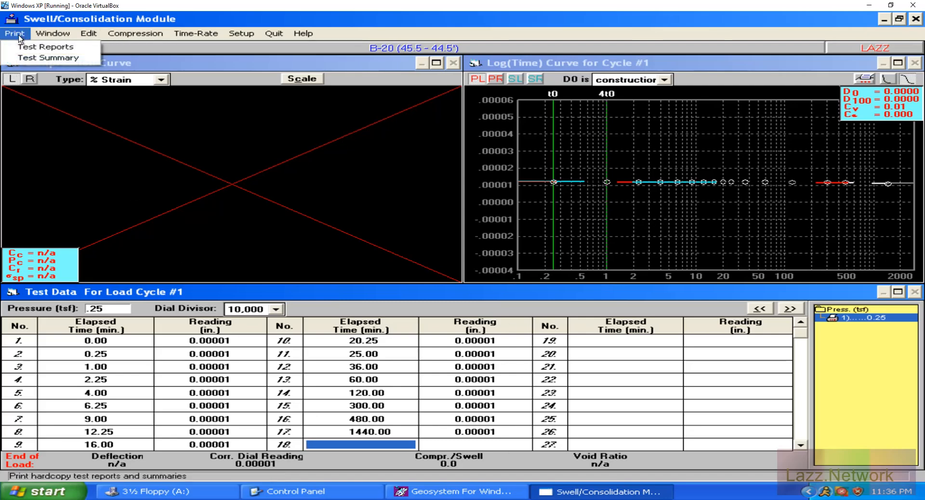
mouse_move(61, 31)
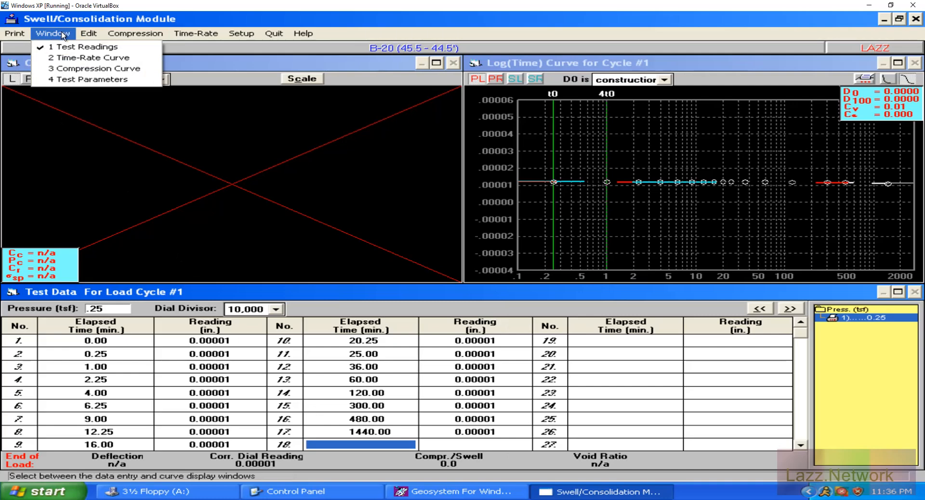
mouse_move(95, 33)
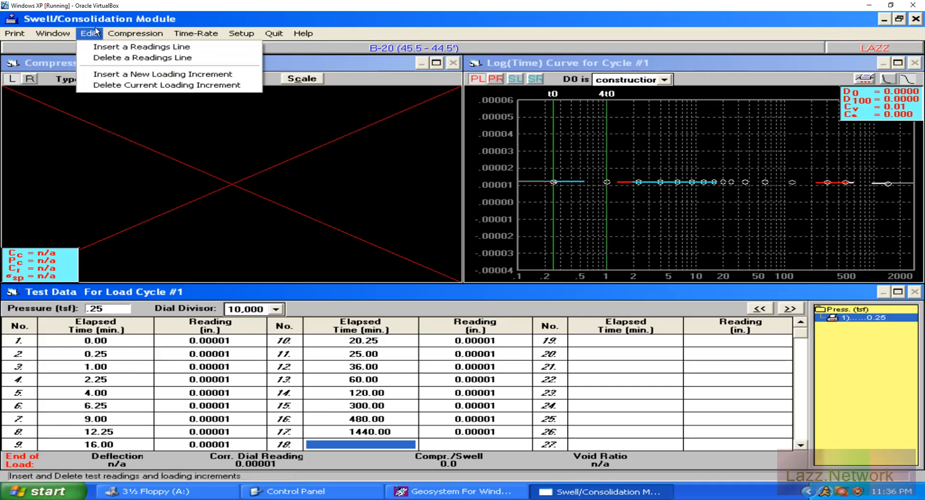
mouse_move(148, 37)
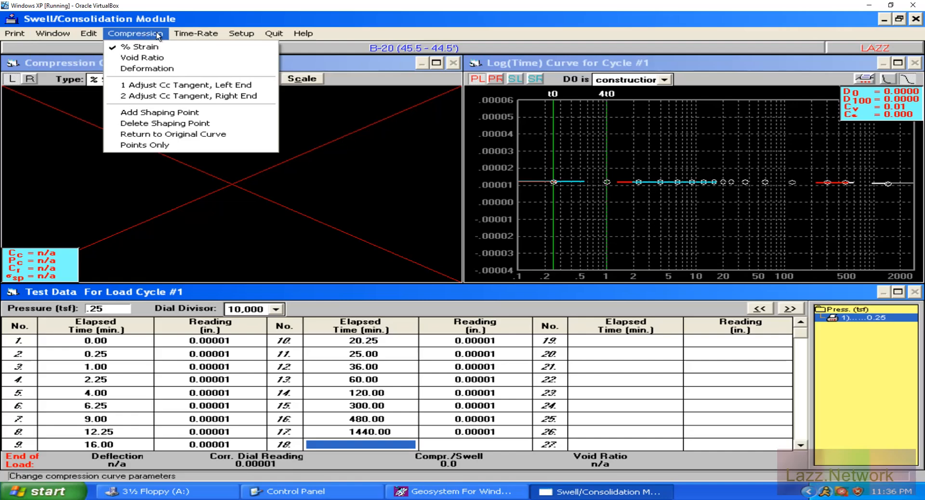
mouse_move(193, 28)
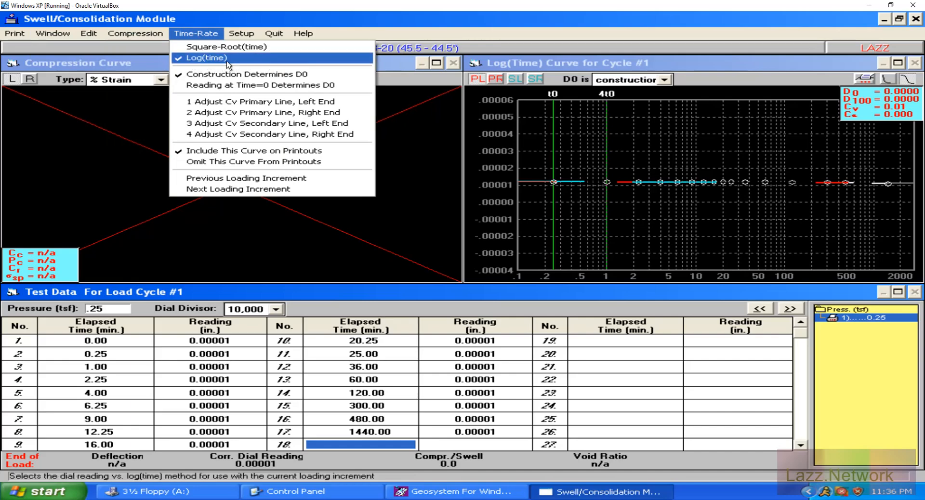
click(239, 34)
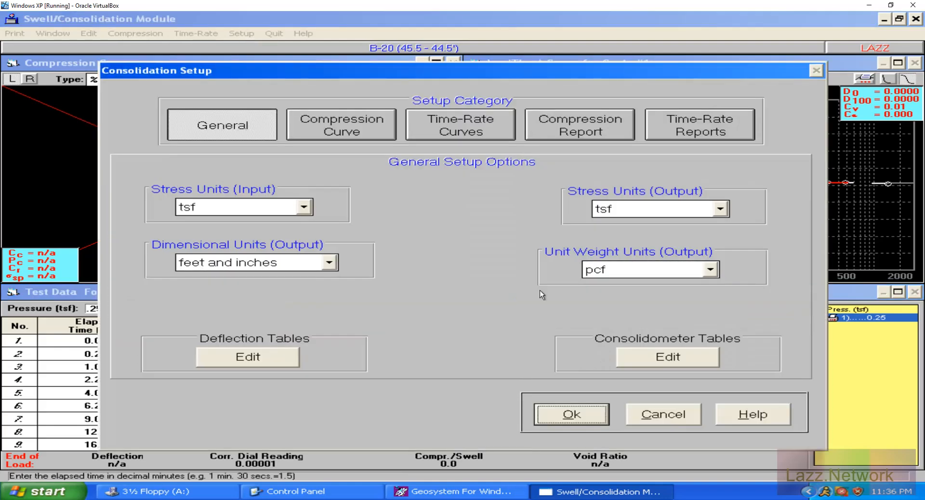
click(689, 422)
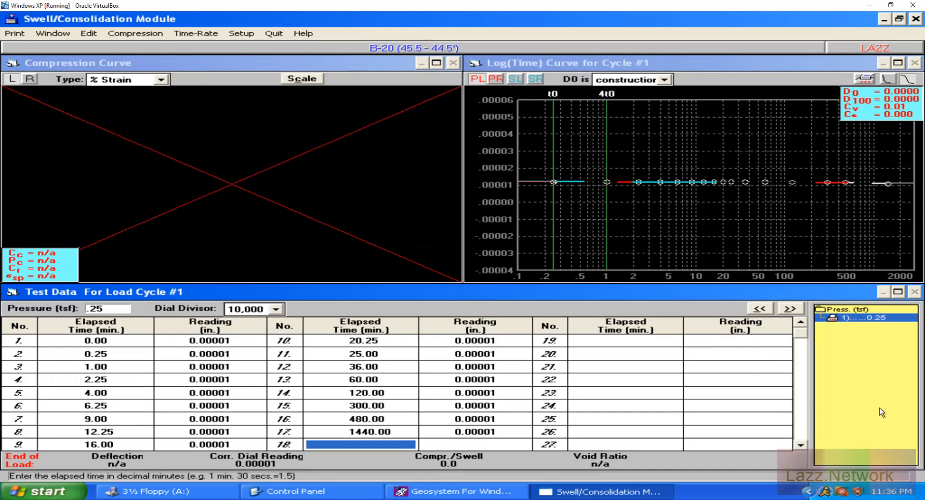
Open load cycle 2 at 0.5 tsf and add an elapsed time of 0.25 min with a dial reading of 0.1
click(790, 309)
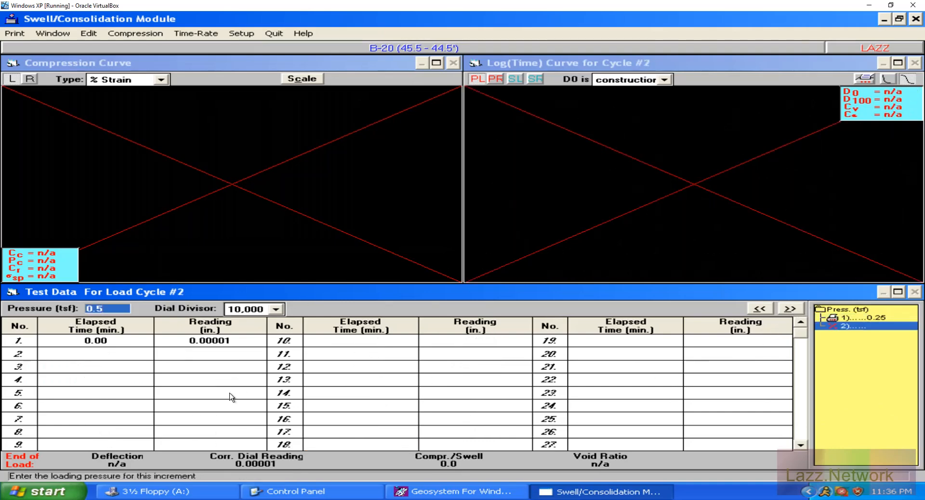
click(107, 353)
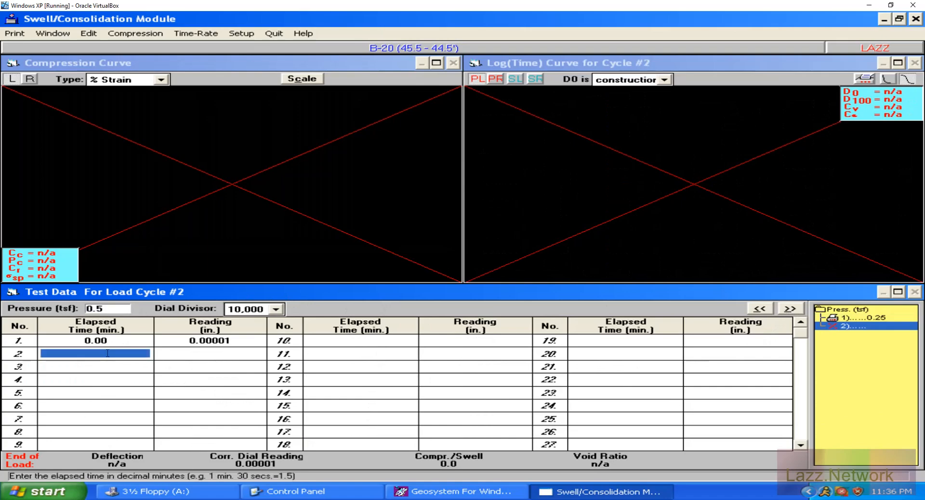
text(0.25)
key(Return)
text(0.1)
key(Return)
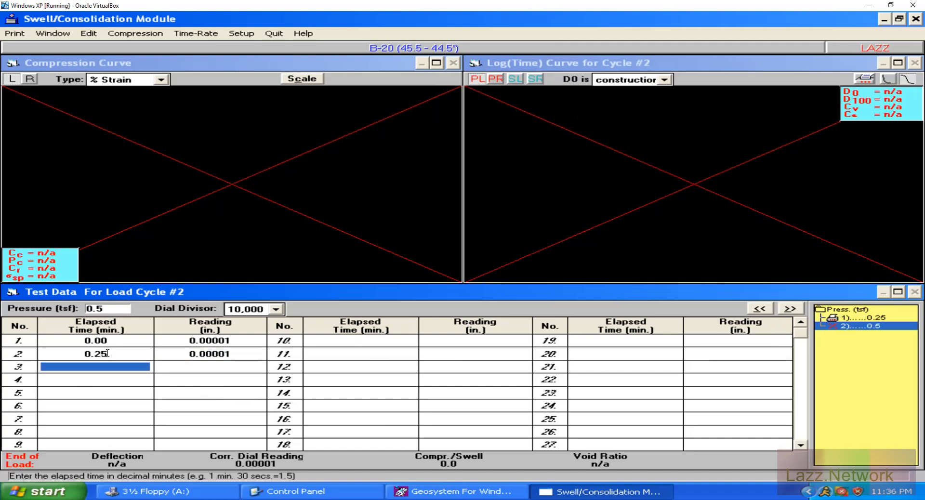
Add elapsed times of 1, 2.25 and 4 min to load cycle 2, leaving their dial readings blank
text(.10)
key(BackSpace)
key(BackSpace)
key(BackSpace)
text(1)
key(Return)
text(2.25)
key(Return)
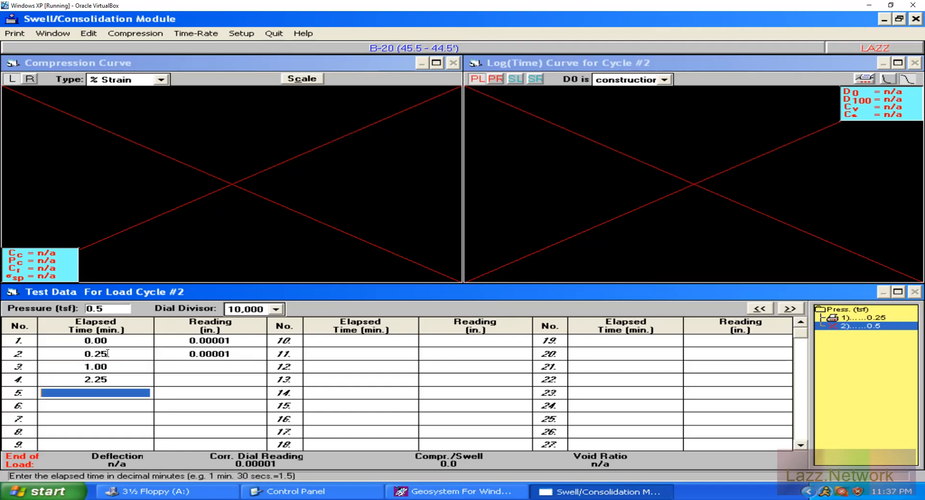
text(4)
key(Return)
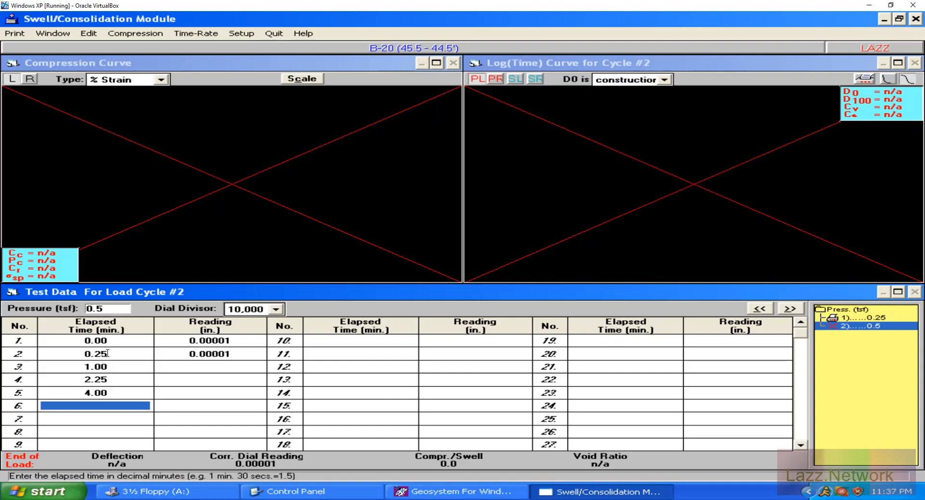
Fill in a dial reading of 0.00001 in. for each of load cycle 2's 1, 2.25 and 4 min times
key(Up)
key(Up)
key(Up)
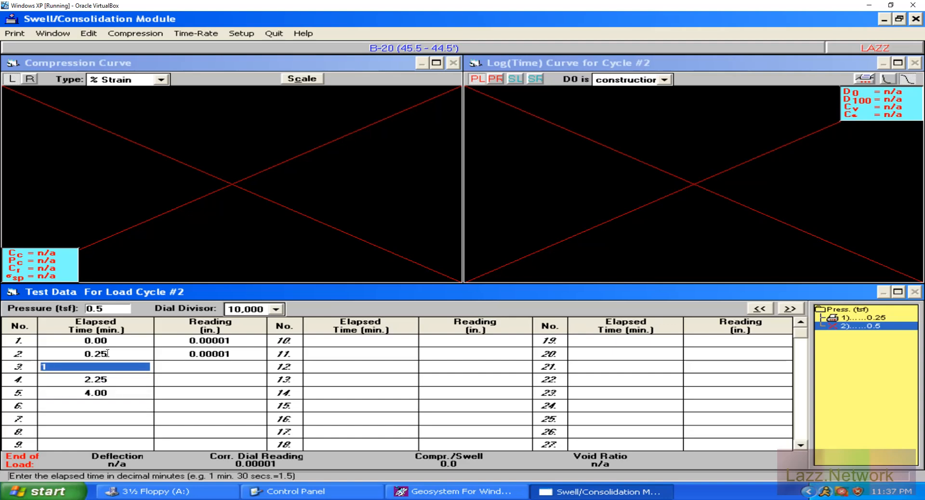
key(Tab)
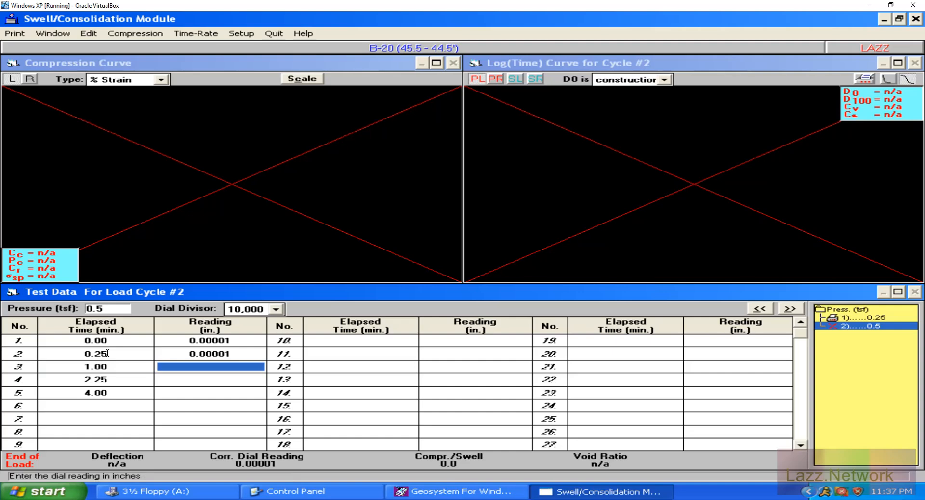
text(0.00001)
key(Tab)
key(Tab)
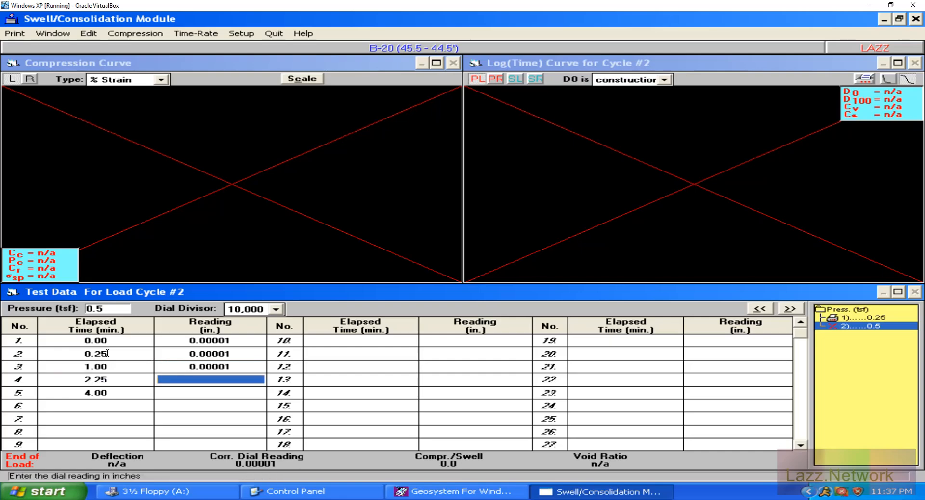
text(0.00001)
key(Tab)
key(Tab)
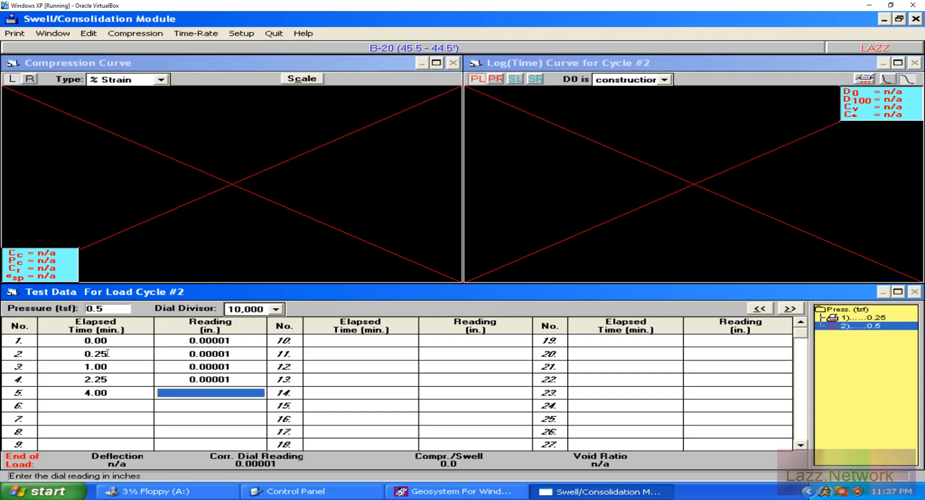
text(0.00001)
key(Tab)
Add elapsed times of 6.25 and 9 min to load cycle 2, each with a dial reading of 0.00001 in
text(6.25)
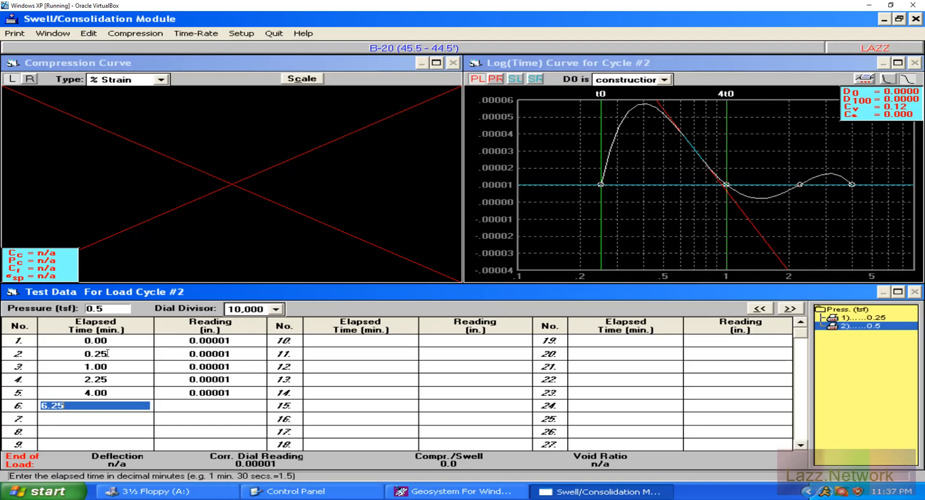
key(Tab)
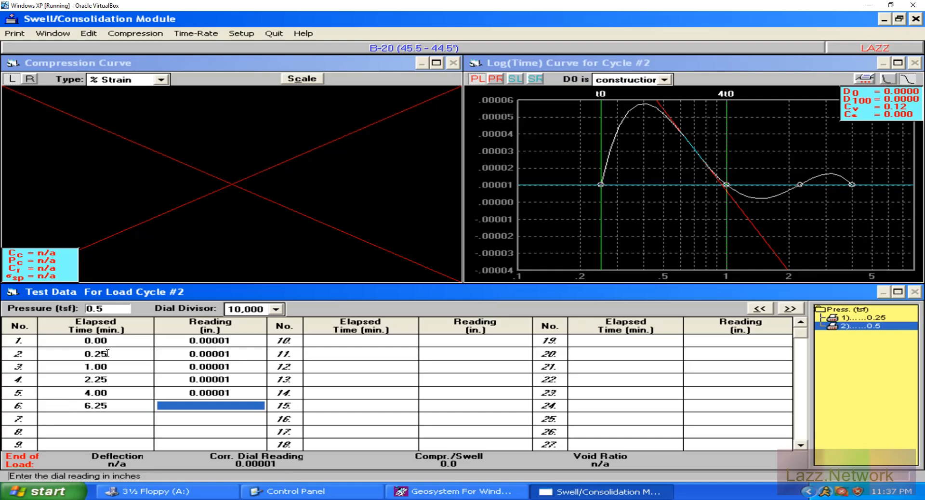
text(0.00001)
key(Return)
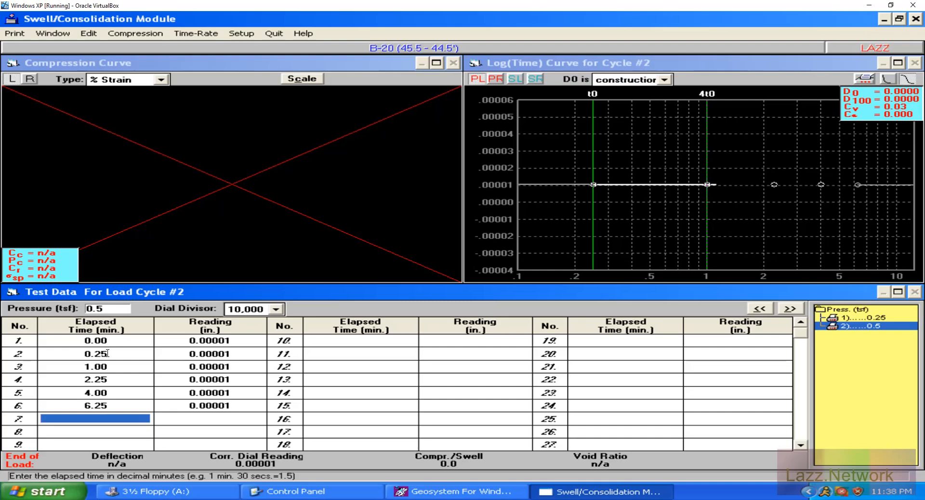
text(9)
key(Return)
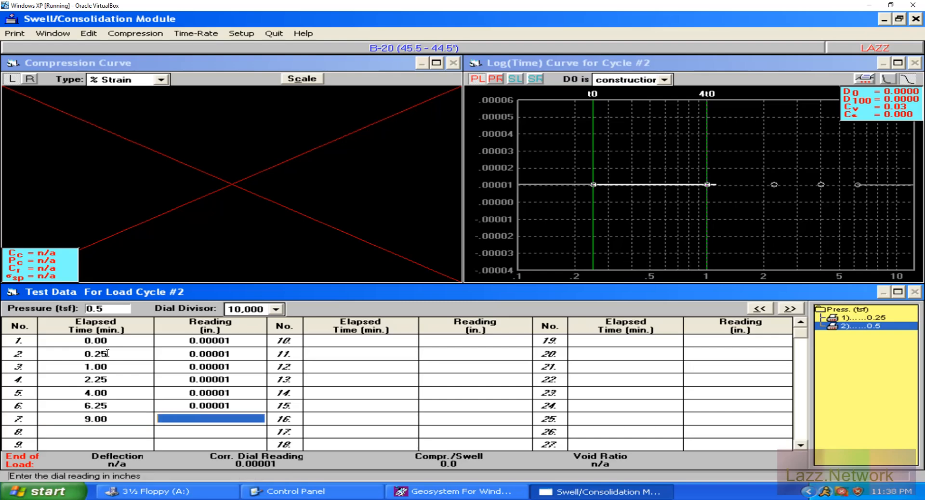
text(0.00001)
key(Return)
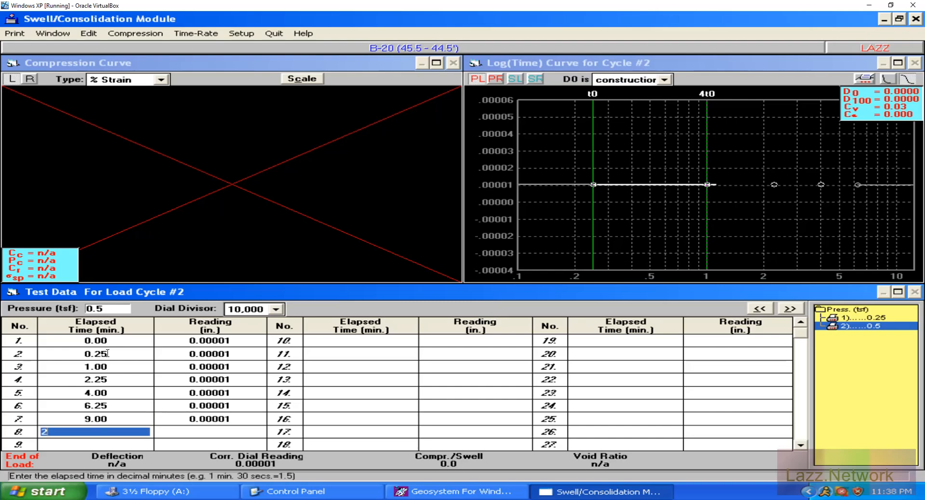
Add an elapsed time of 12.25 min to load cycle 2 with a dial reading of .1023
text(12.525)
key(BackSpace)
key(BackSpace)
key(BackSpace)
text(5)
key(BackSpace)
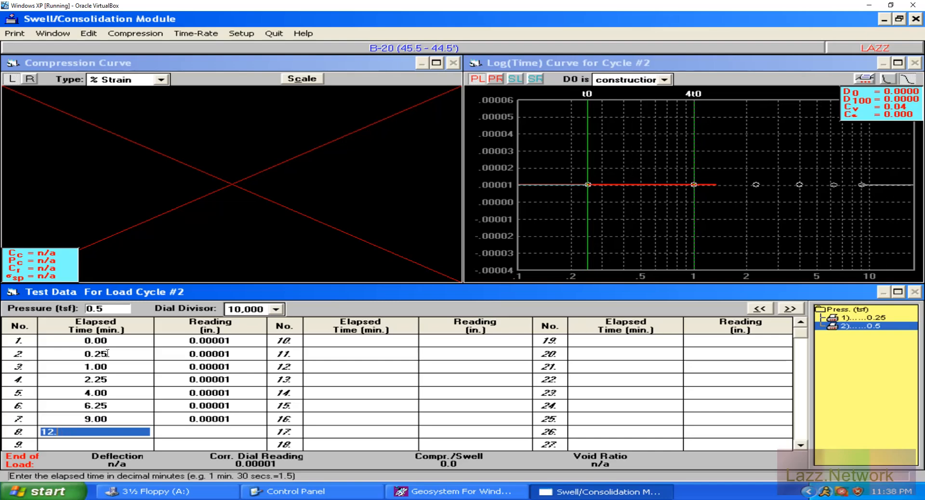
text(25)
key(Return)
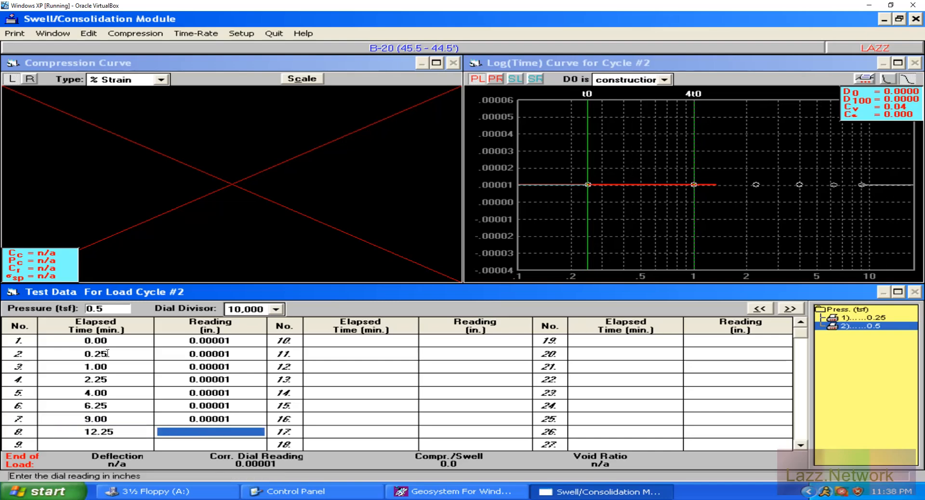
text(.10223)
key(BackSpace)
key(BackSpace)
text(3)
key(Return)
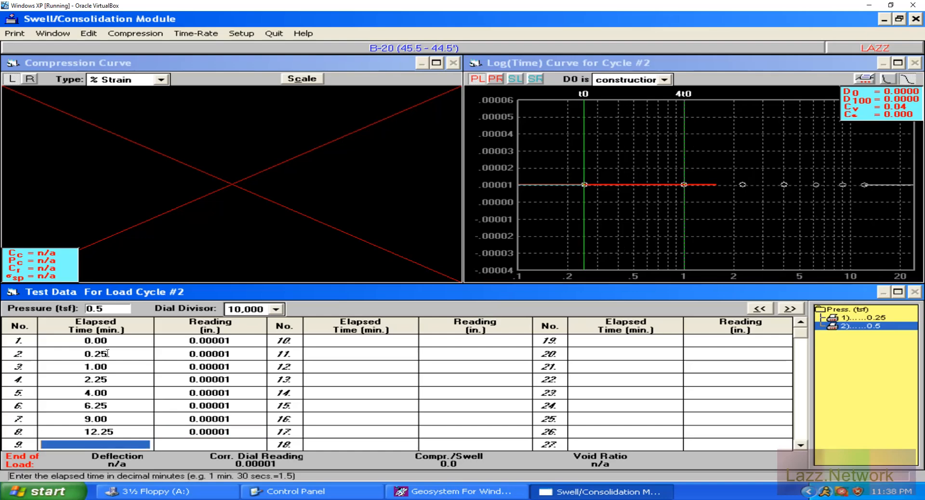
Add elapsed times of 16 and 20.25 min to load cycle 2, each with a dial reading of .1022
text(16)
key(Return)
text(.1022)
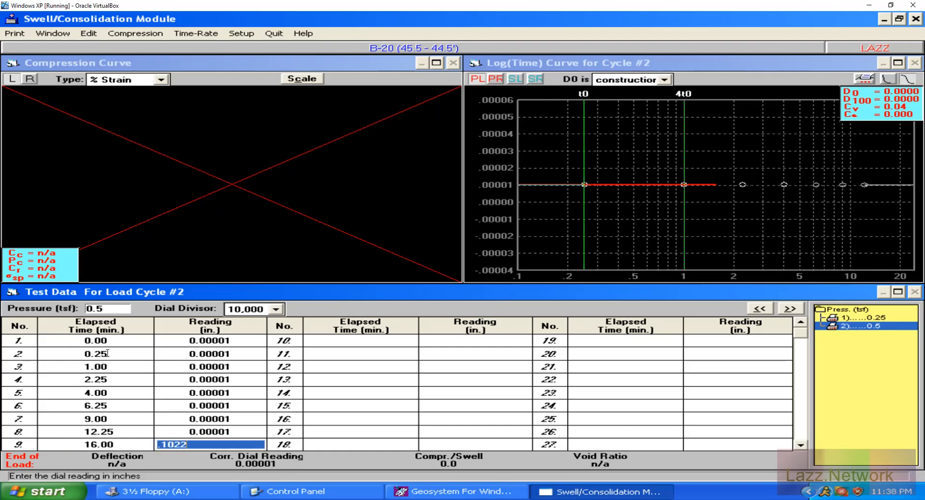
key(Return)
text(20)
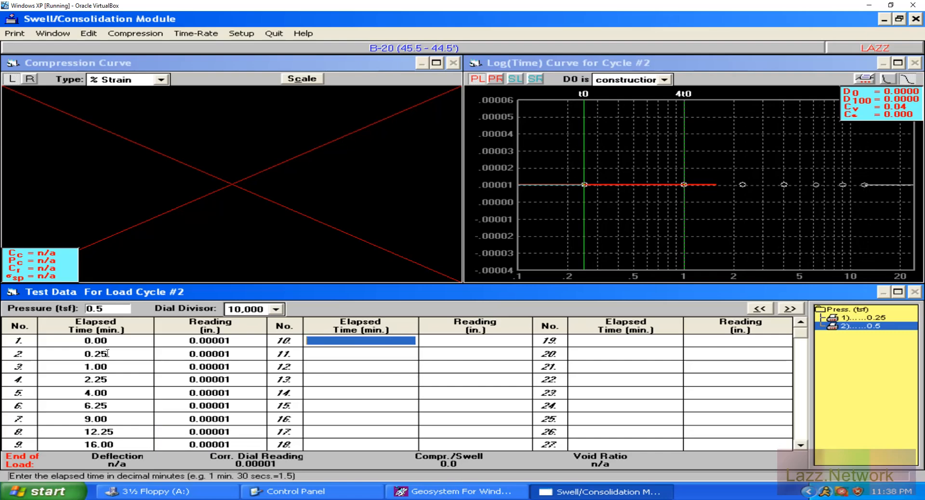
text(.25)
key(Return)
text(.1022)
key(Return)
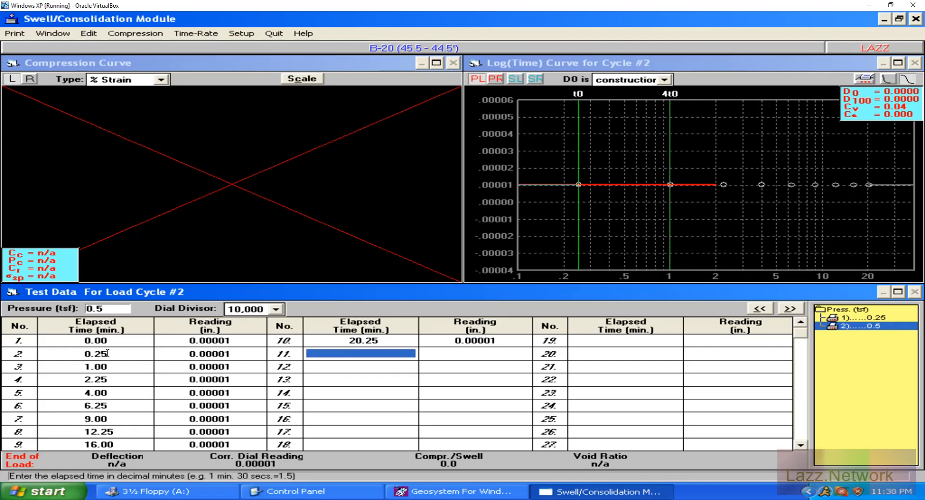
Add elapsed times of 25 min with a dial reading of .1020 and 36 min with .1019 to load cycle 2
text(25)
key(Return)
text(.1024)
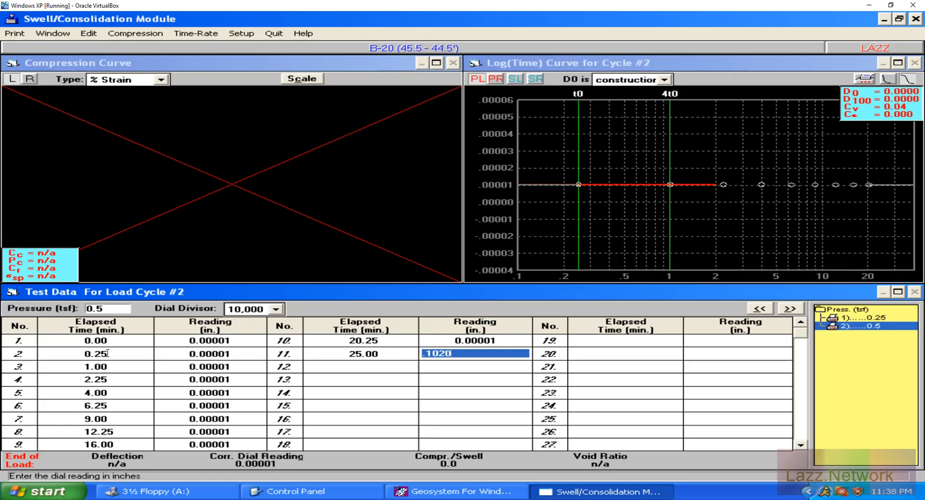
key(Return)
text(36)
key(Return)
text(.1019)
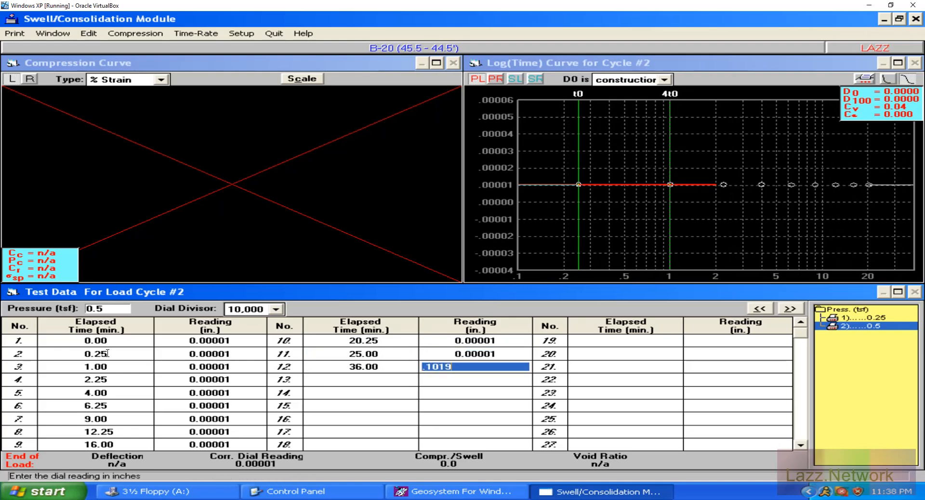
key(Return)
Add elapsed times of 60 and 120 min to load cycle 2, each with a dial reading of .1019
text(60)
key(Return)
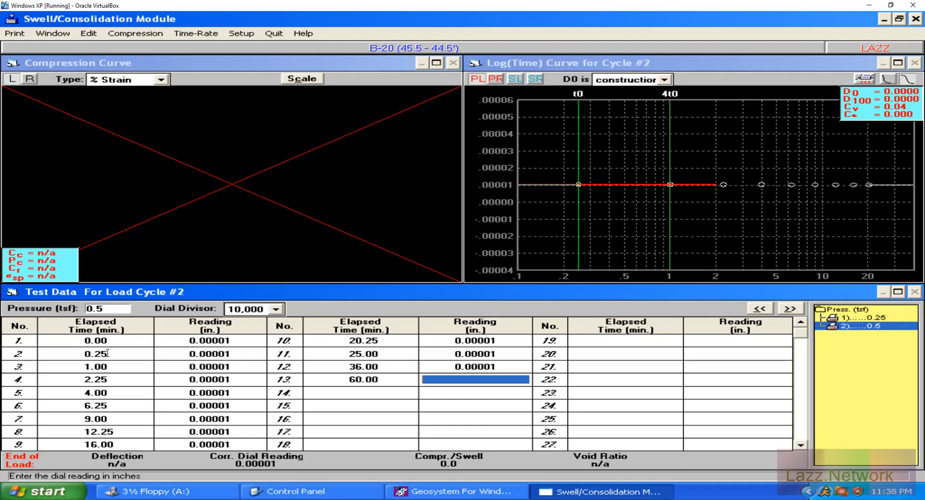
text(.1019)
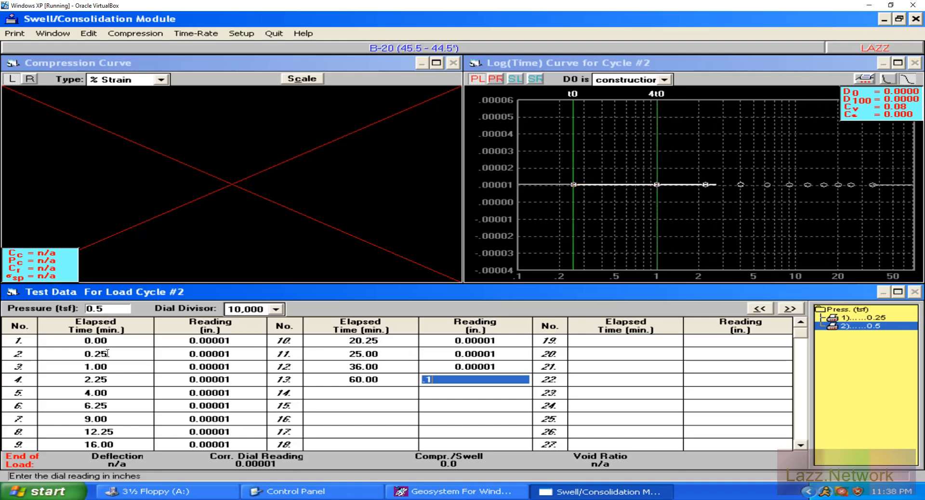
key(Return)
text(120)
key(Return)
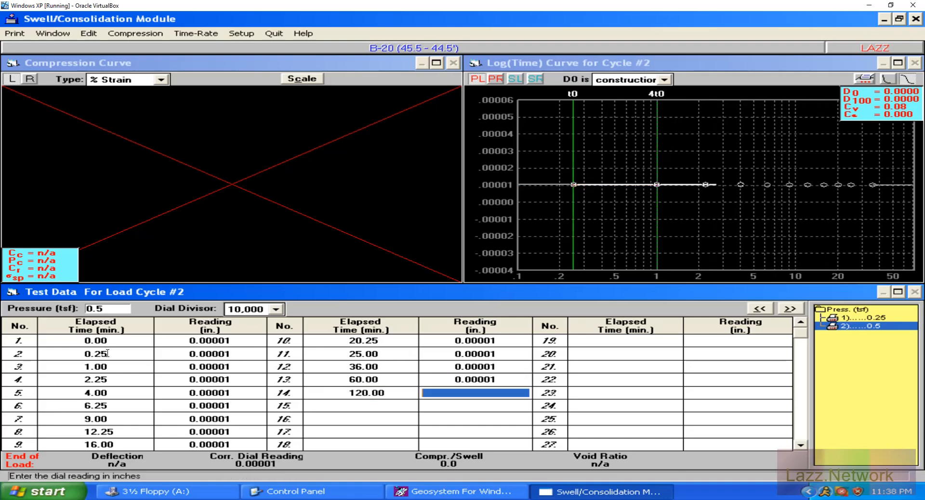
text(.1019)
key(Return)
Add elapsed times of 300 and 480 min to load cycle 2, each with a dial reading of .1019
text(300)
key(Return)
text(.1019)
key(Return)
text(48)
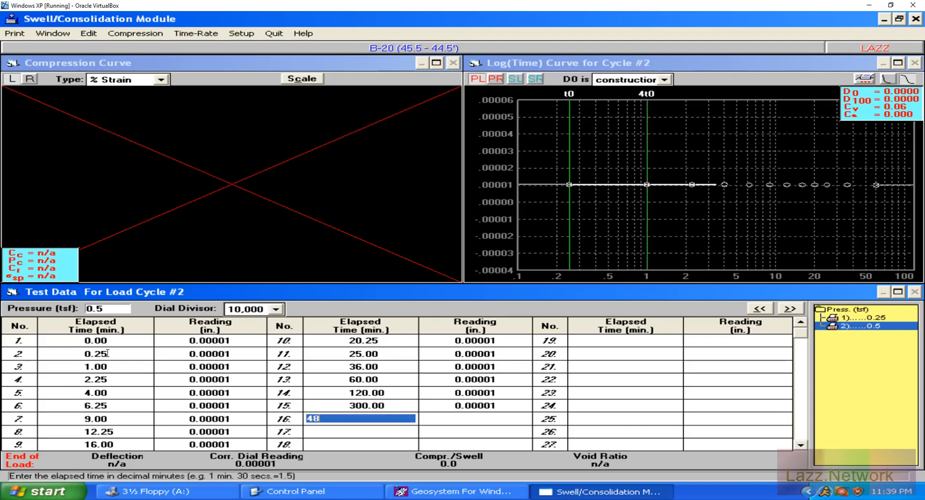
text(0)
key(Return)
text(.1019)
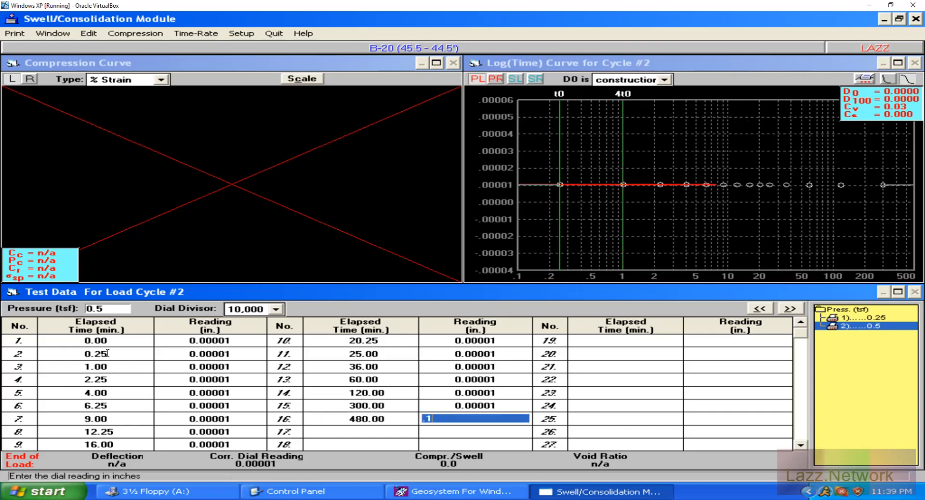
key(Return)
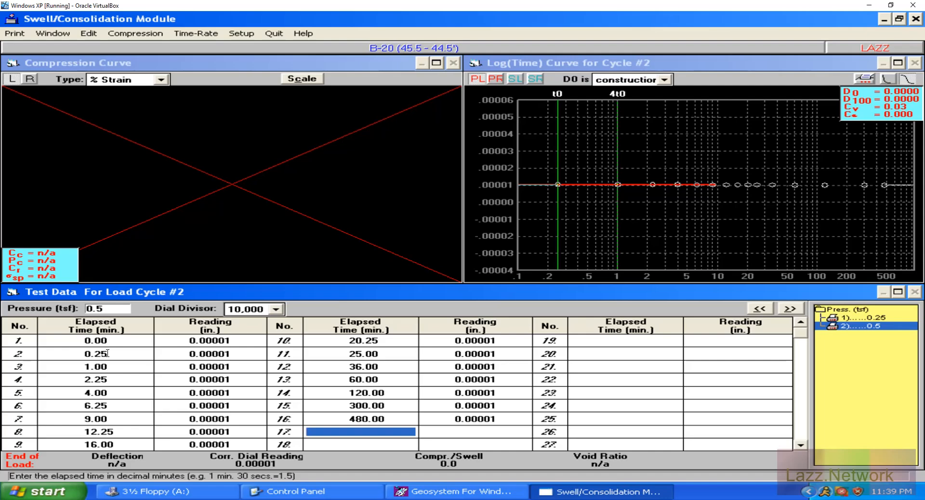
Complete load cycle 2 with an elapsed time of 4320 min and a dial reading of 0.00001 in
text(43202)
key(BackSpace)
key(Return)
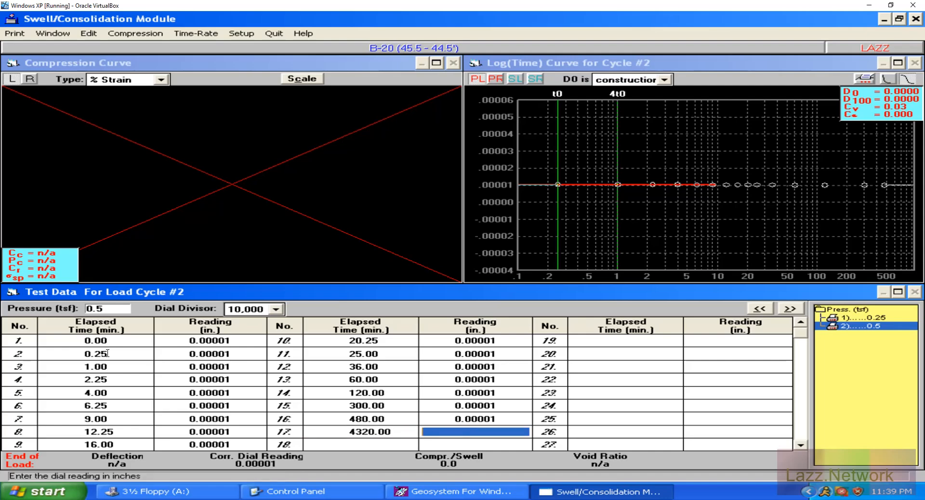
text(0.00001)
key(Return)
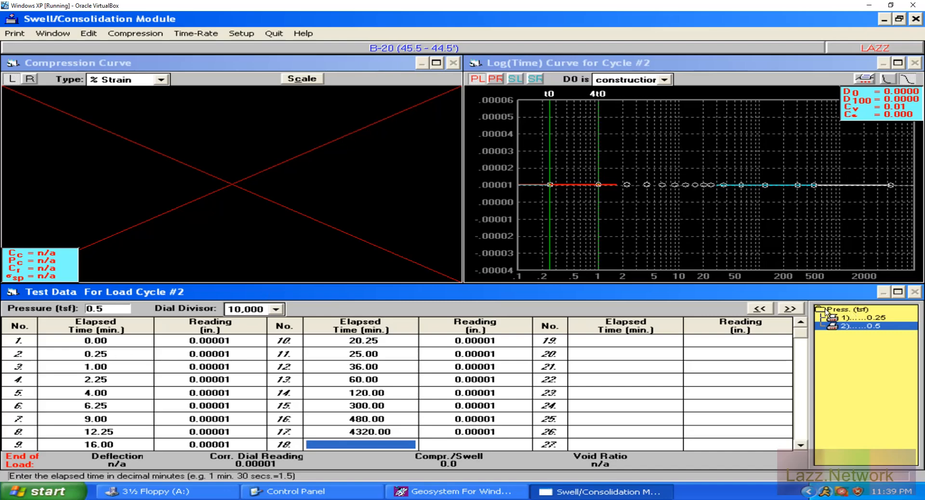
Advance to load cycle 3 and set its pressure to 1 tsf
click(795, 309)
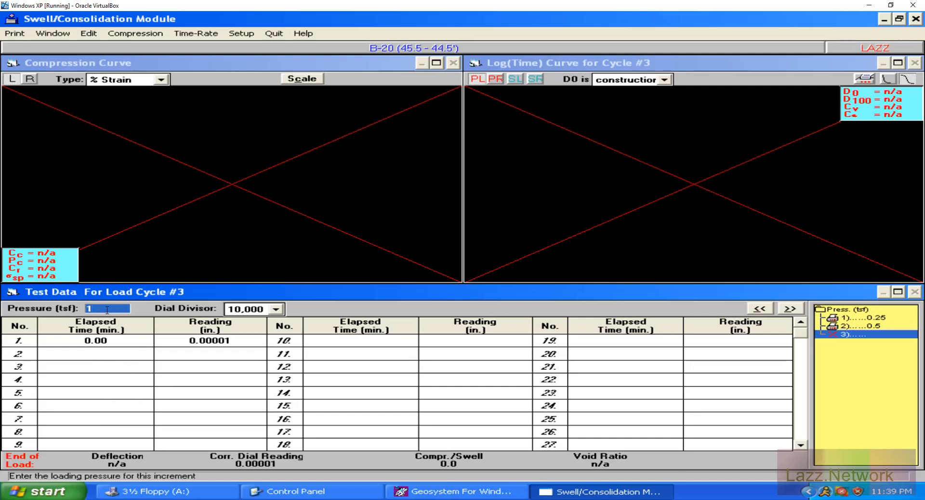
click(111, 355)
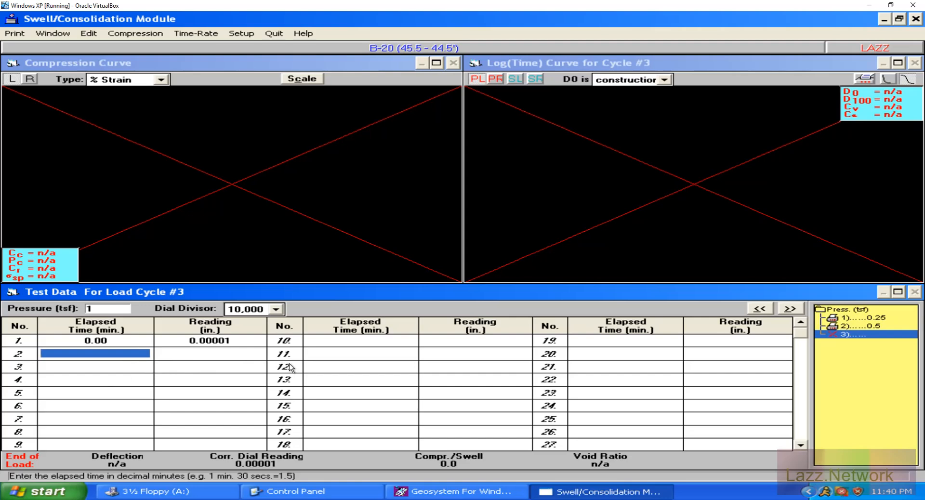
click(241, 342)
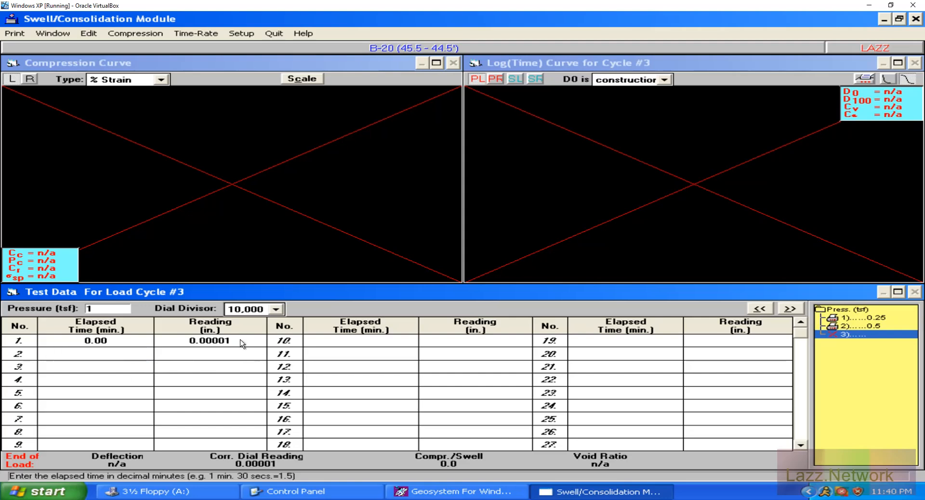
Add elapsed times of 0.25 min with a dial reading of 0.00001 in and 1 min with .0191 to load cycle 3
click(122, 356)
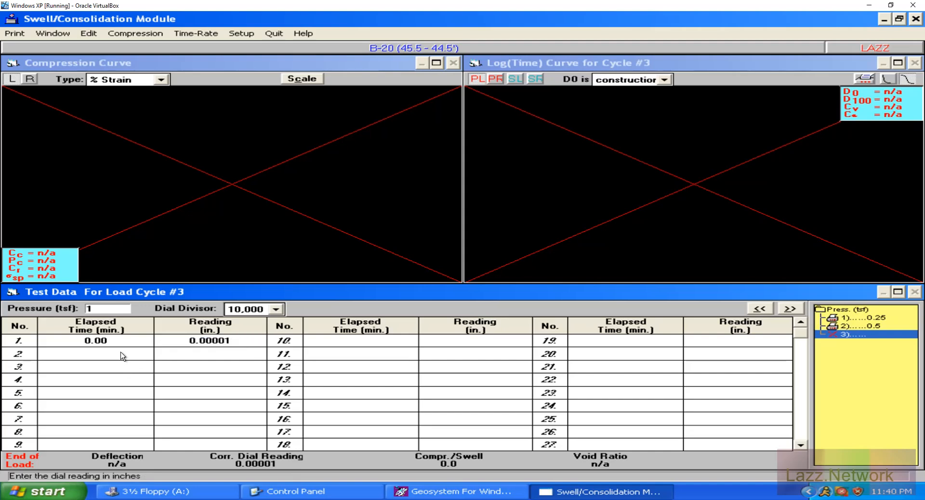
text(.25)
key(Tab)
text(.09)
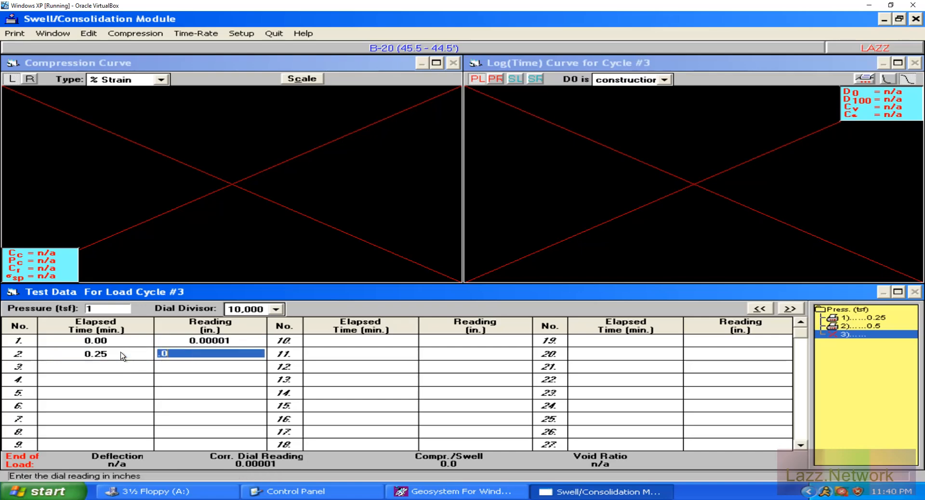
key(Tab)
text(1)
key(Tab)
text(.0000)
key(Tab)
Add an elapsed time of 2.25 min to load cycle 3 with the dial reading entered as 0916
text(2.2)
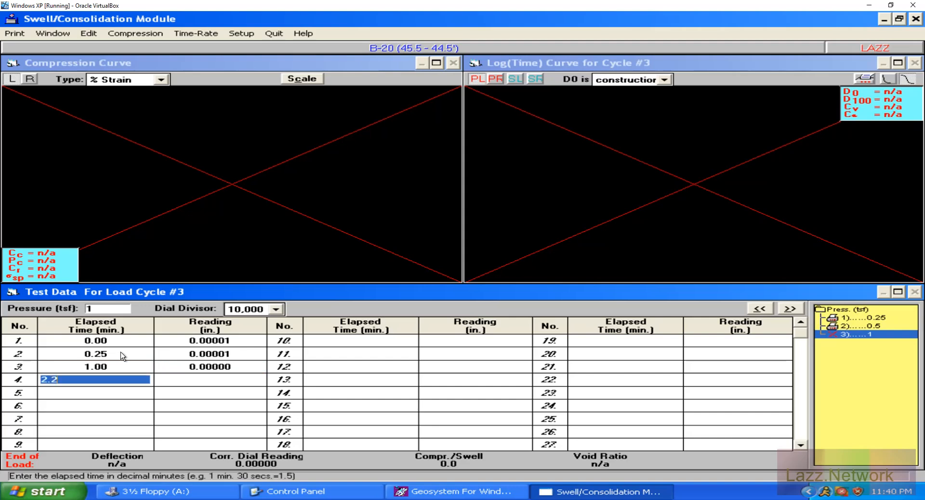
text(5)
key(Tab)
text(0916)
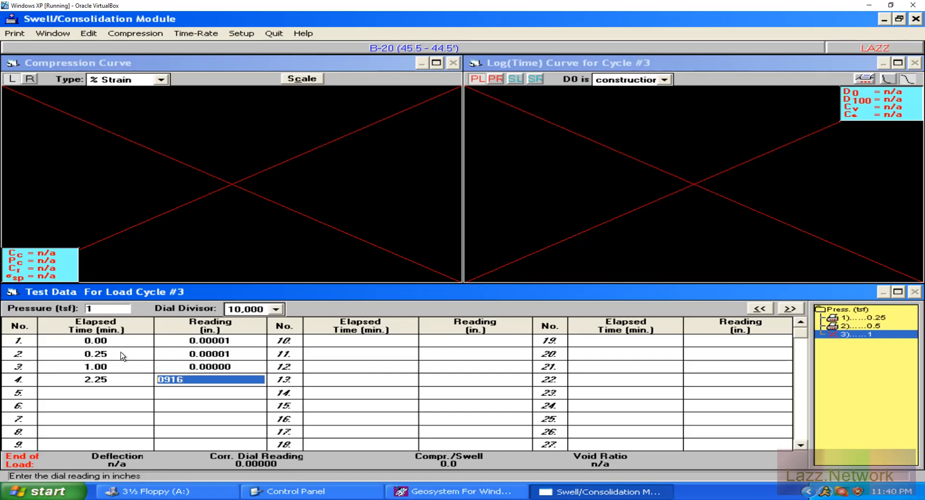
key(Tab)
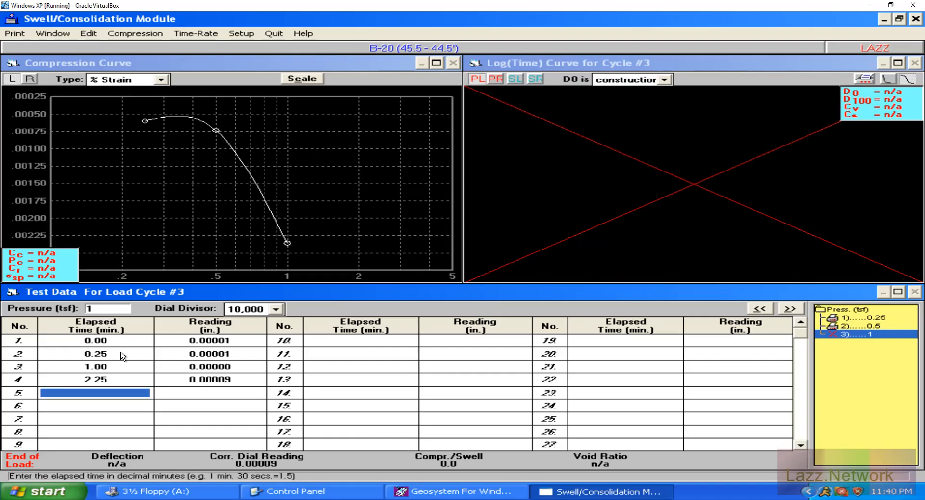
Correct the 2.25 min dial reading in load cycle 3 to 0.00001 in
key(Up)
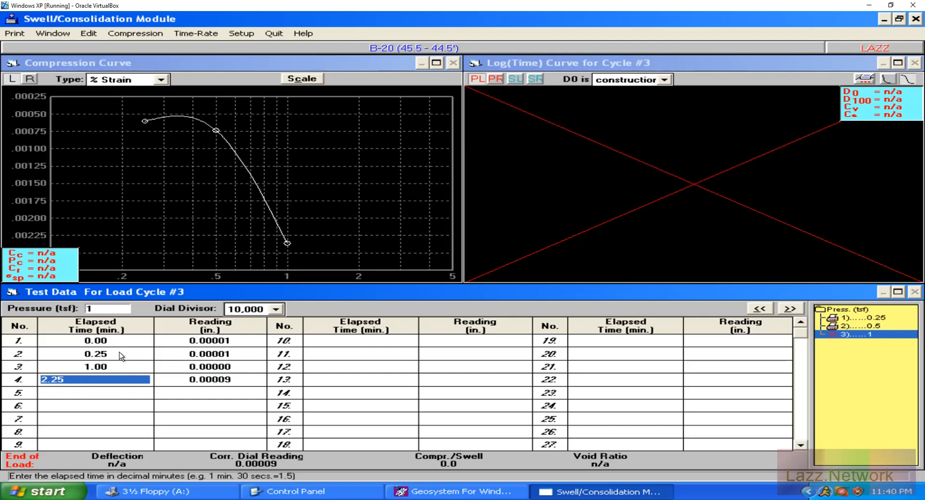
click(245, 382)
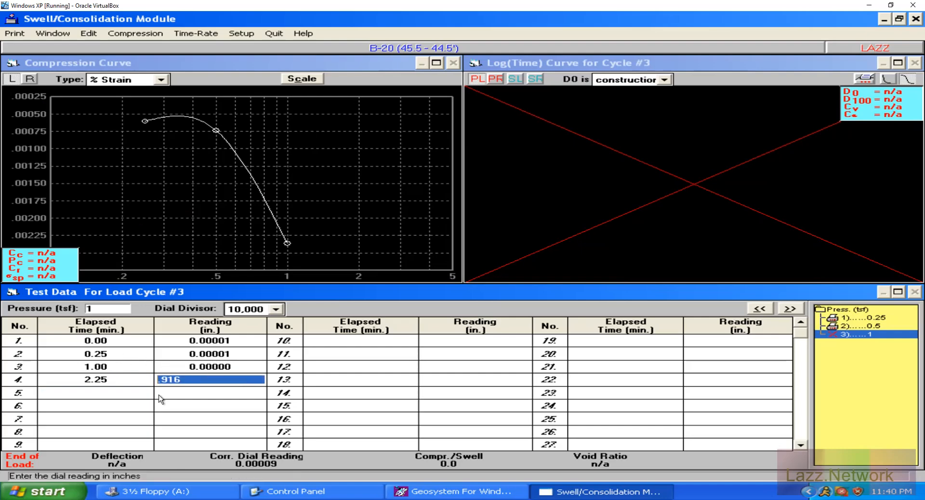
click(206, 360)
click(207, 367)
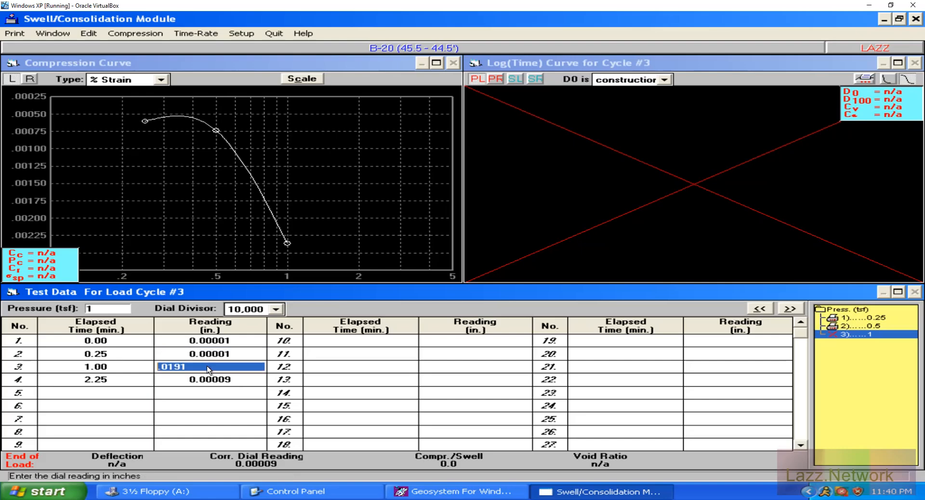
click(207, 380)
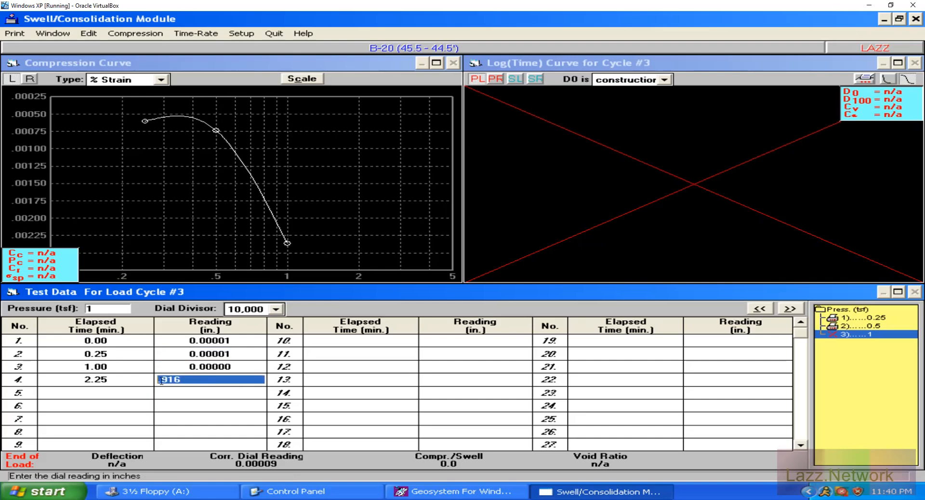
text(.016)
key(BackSpace)
key(BackSpace)
text(926)
key(Return)
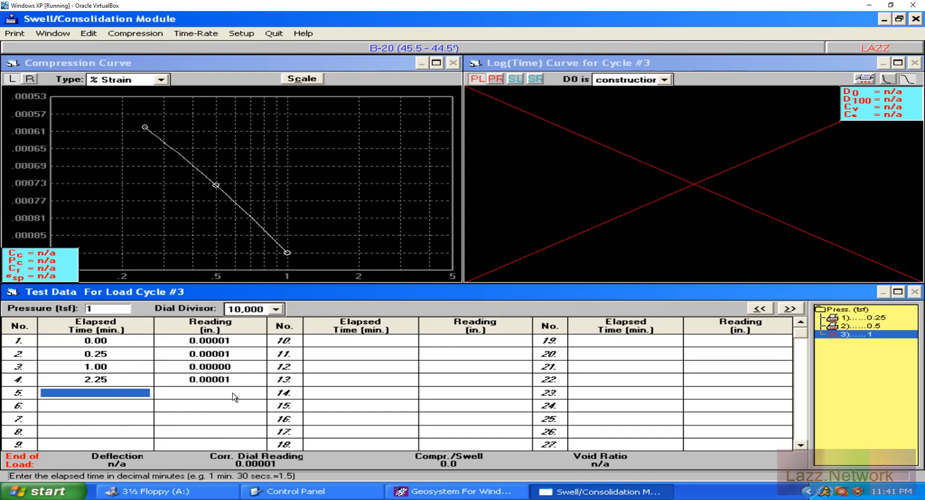
Add elapsed times of 4 min with a dial reading of .0913 and 6.25 min with 0.00001 in to load cycle 3
text(4)
key(Return)
text(0.00001)
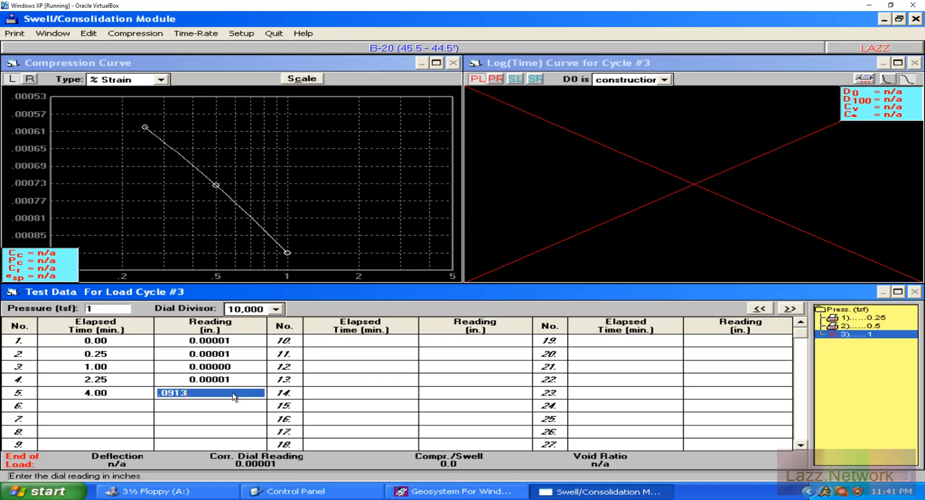
key(Return)
text(6.25)
key(Return)
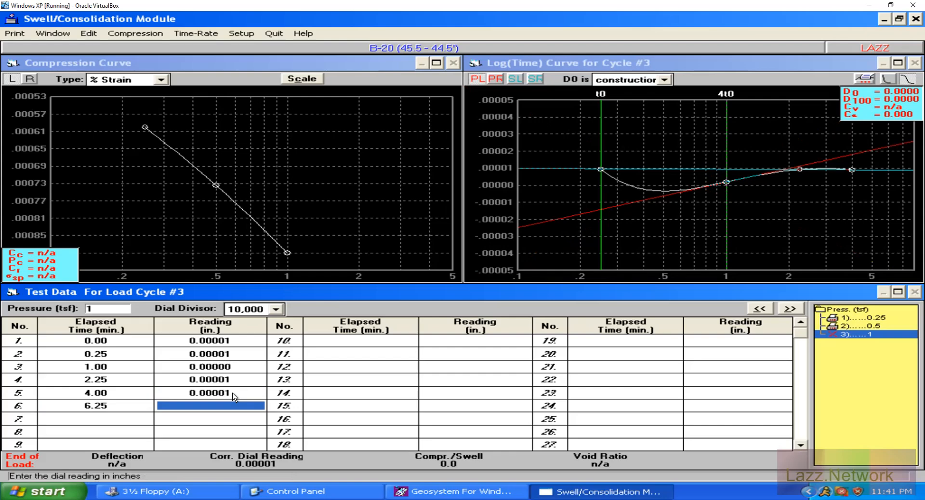
text(.00001)
key(Return)
Add elapsed times of 9 and 12.25 min to load cycle 3, each with a dial reading of 0.00001 in
text(9)
key(Return)
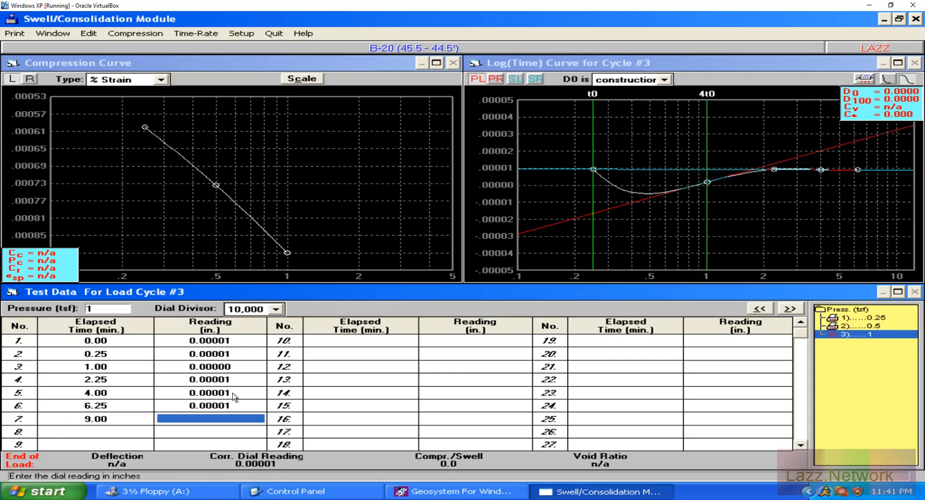
text(.00001)
key(Return)
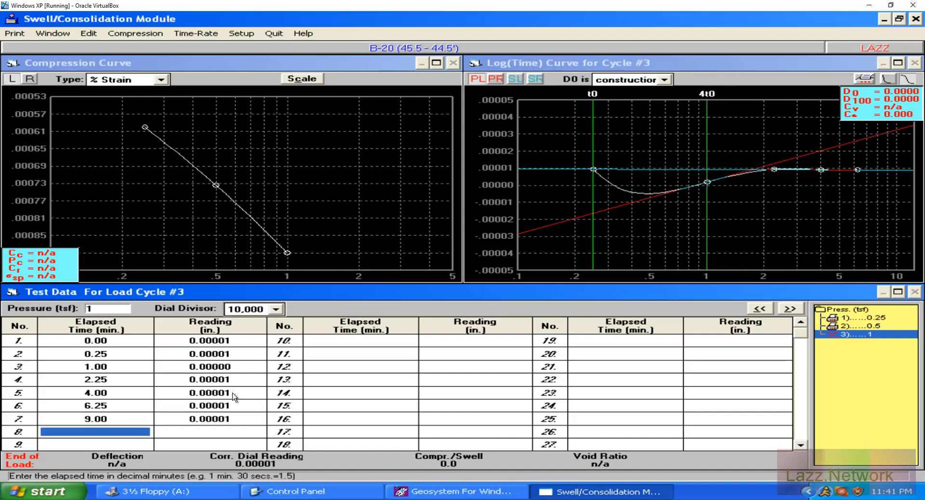
text(12.25)
key(Return)
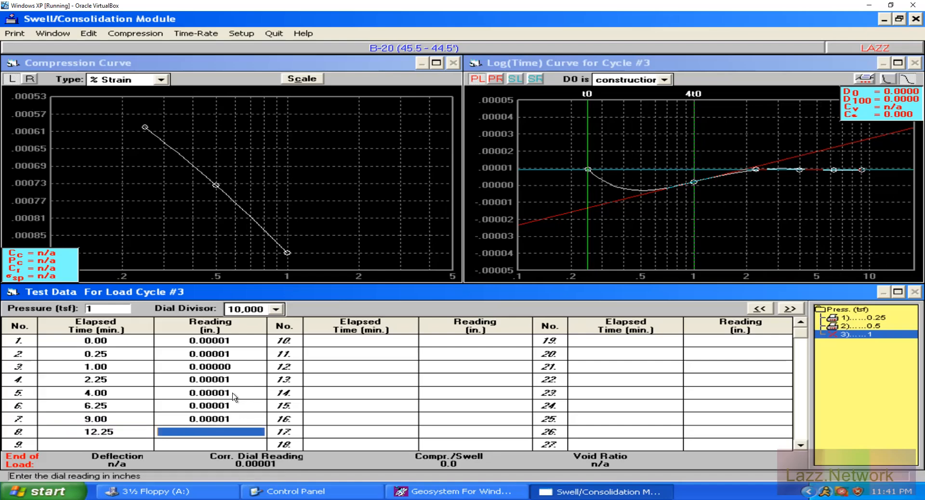
text(.00001)
key(Return)
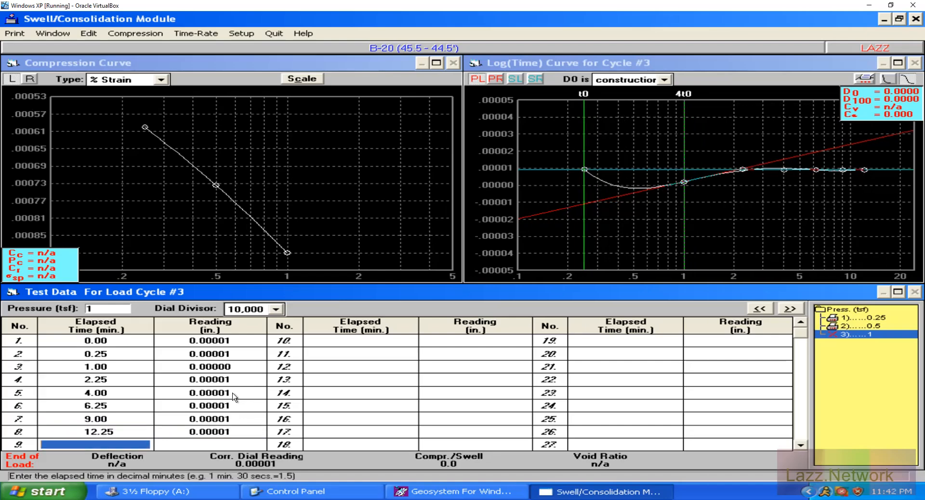
Add elapsed times of 16 and 20.25 min to load cycle 3, each with a dial reading of 0.00001 in
text(16)
key(Return)
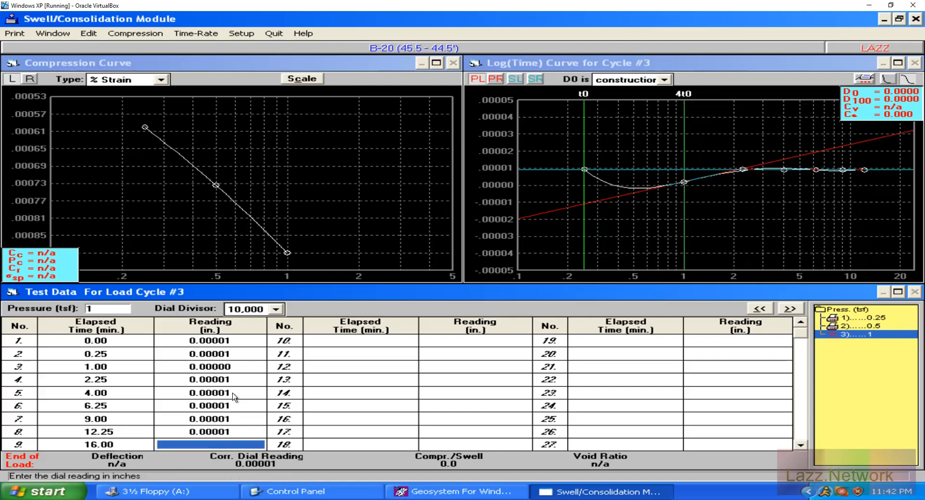
text(.00001)
key(Return)
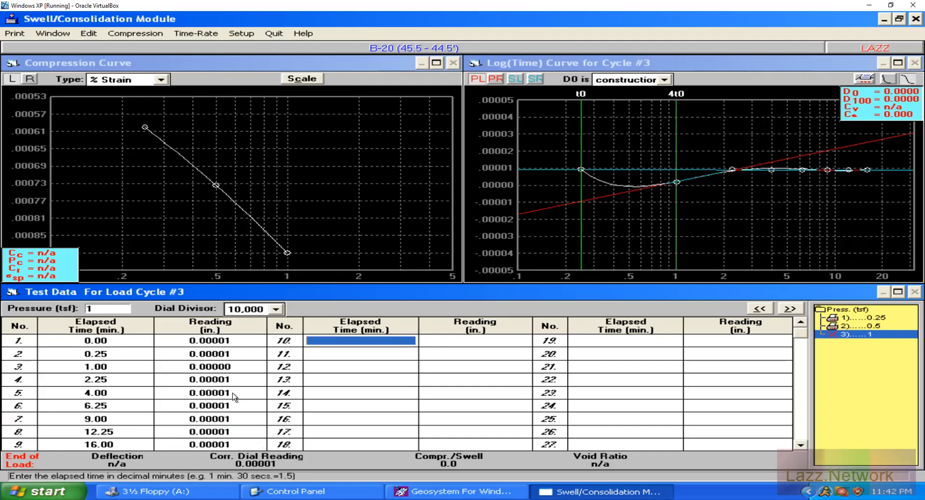
text(20.25)
key(Return)
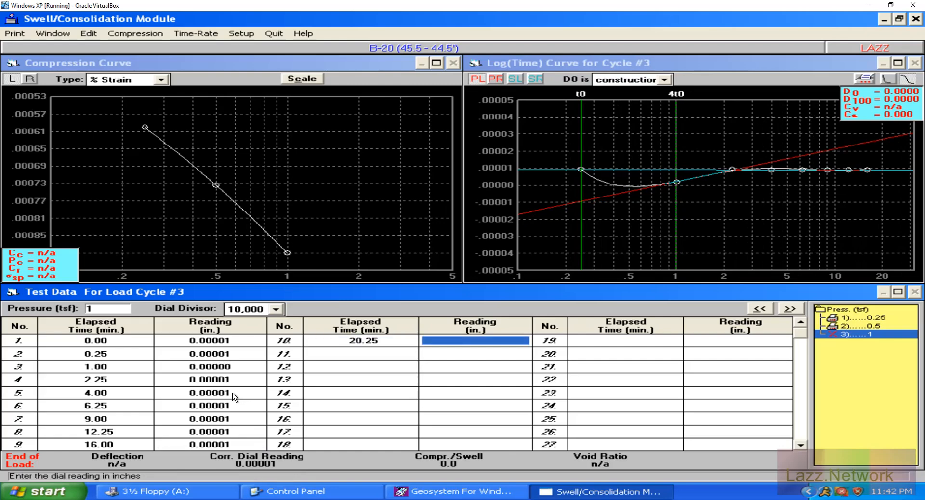
text(.00001)
key(Return)
Add an elapsed time of 25 min with a dial reading of .090 to load cycle 3
text(25)
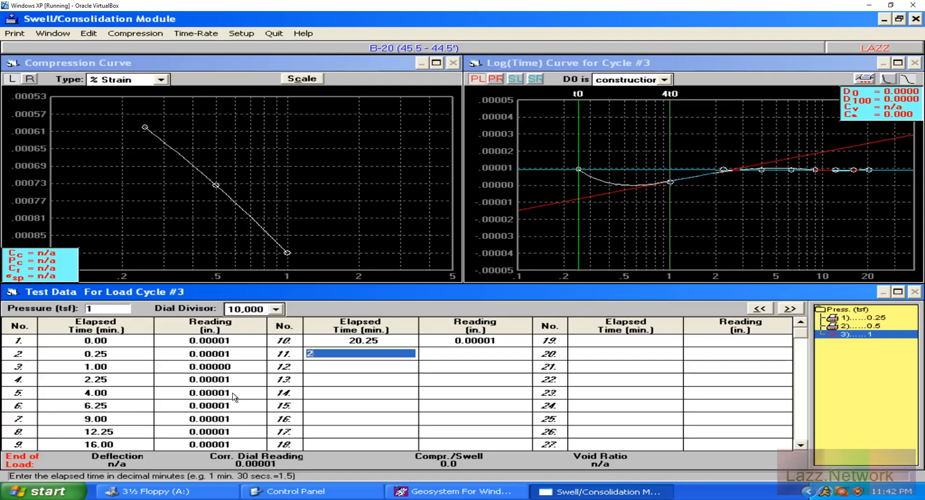
key(Return)
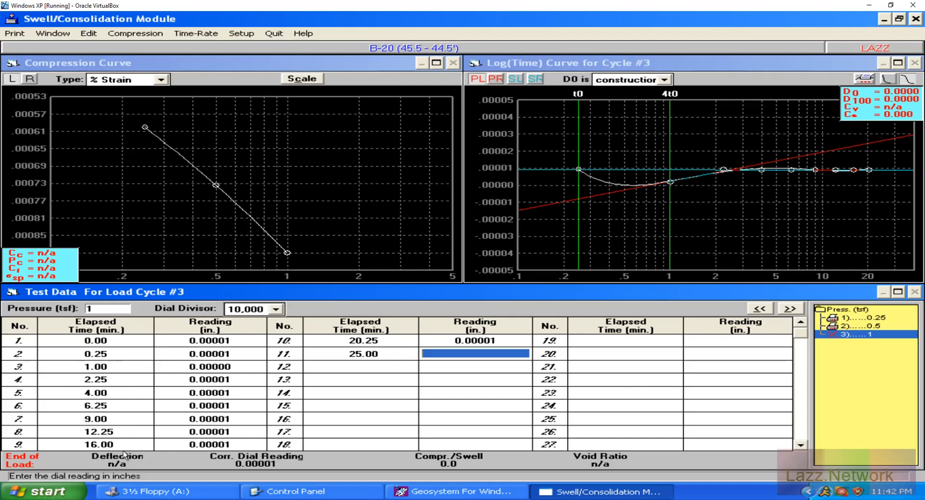
click(357, 365)
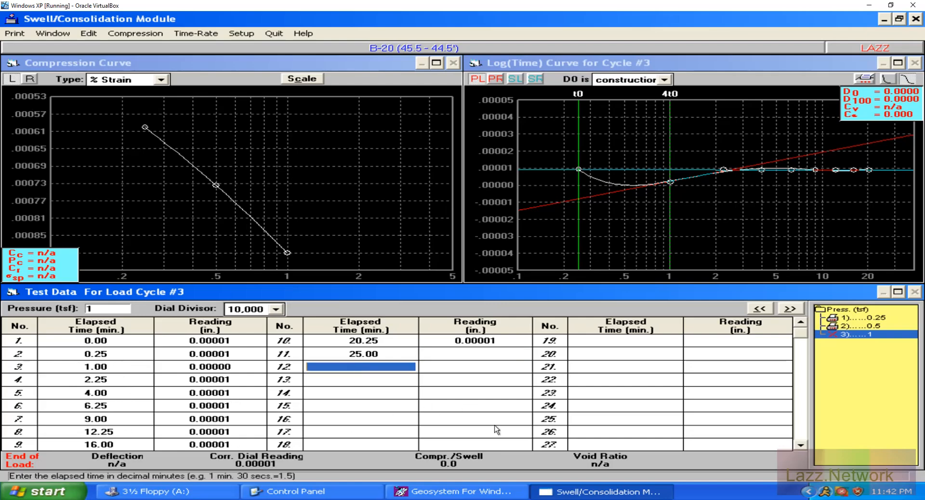
click(486, 357)
click(485, 357)
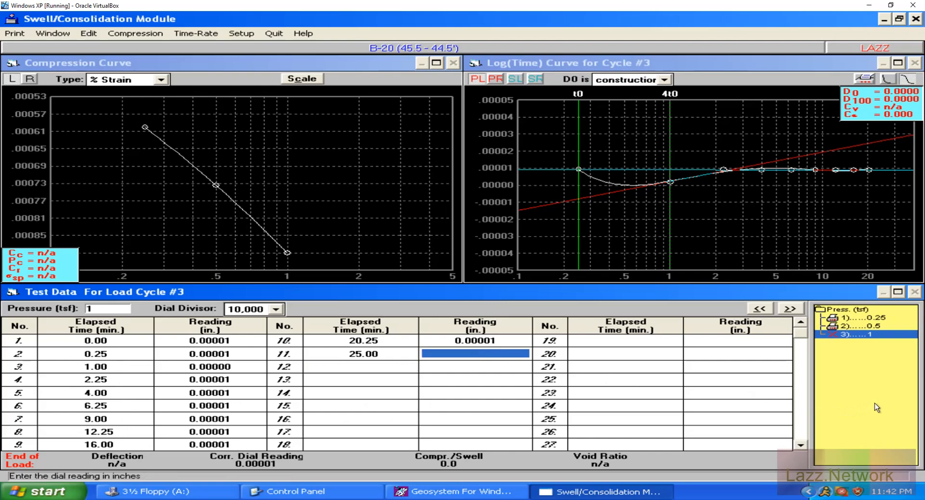
text(.090)
key(Return)
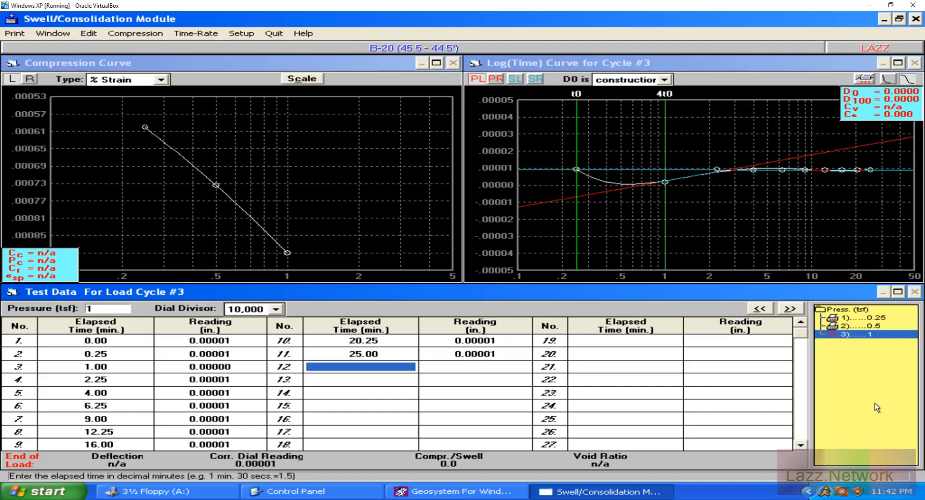
Add elapsed times of 36 min with a dial reading of .0900 and 60 min with .0897 to load cycle 3
text(36)
key(Return)
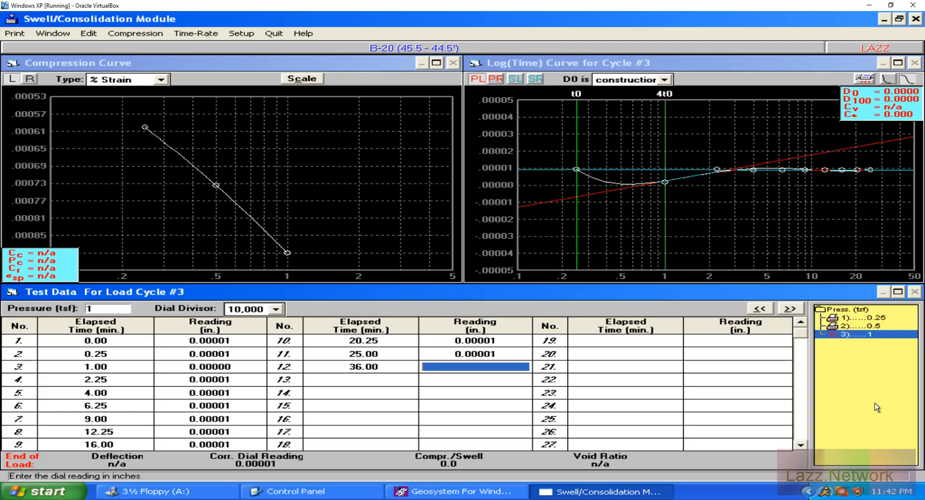
text(.0900)
key(Return)
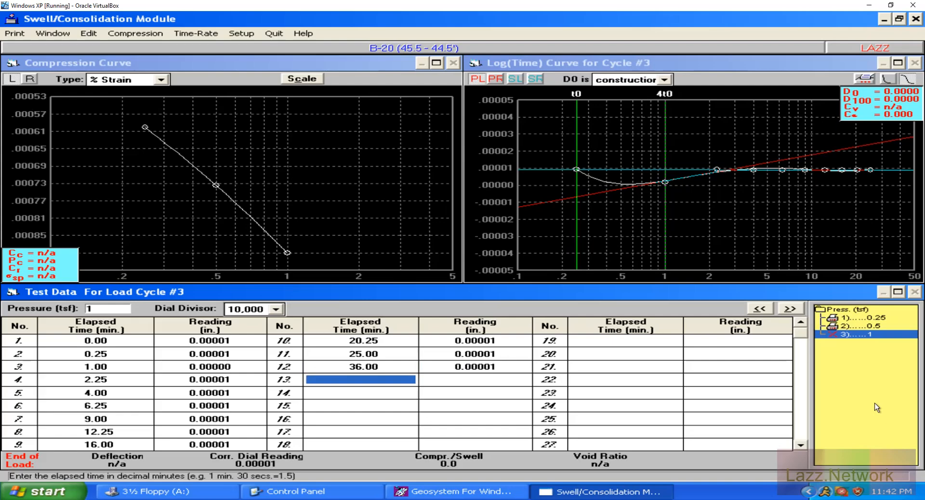
text(60)
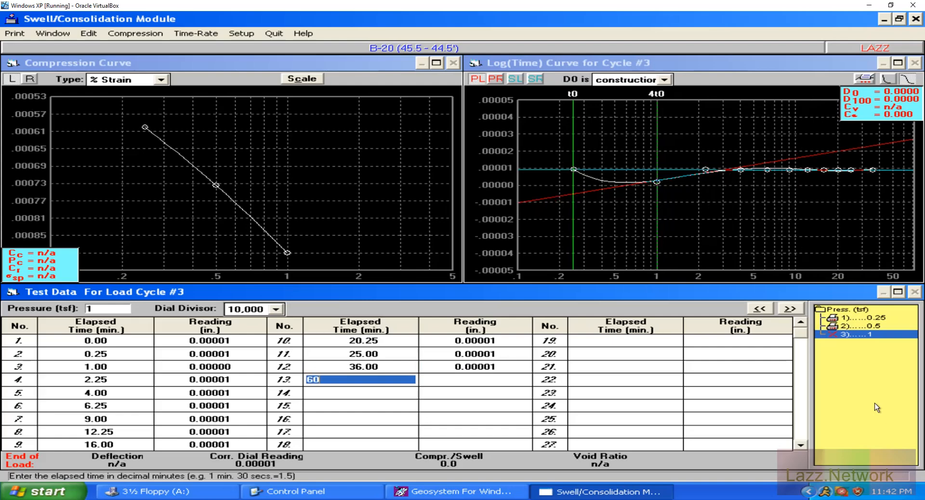
key(Return)
text(.0897)
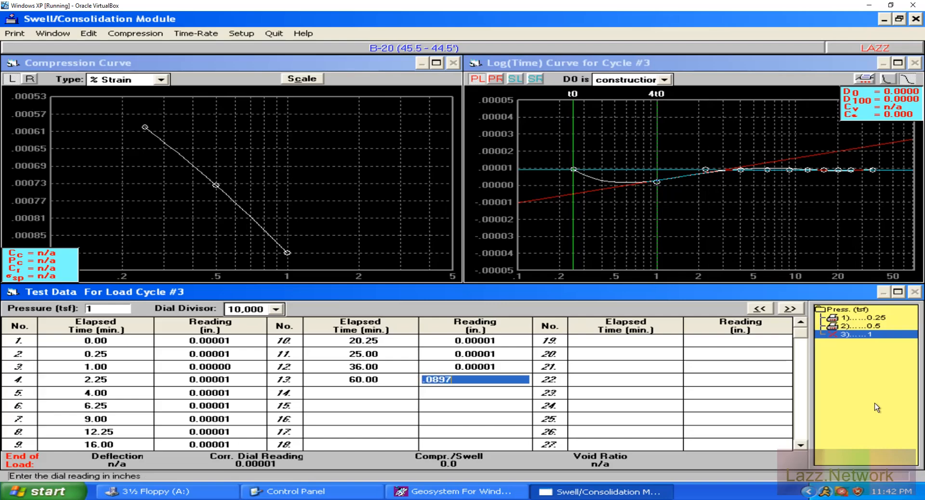
key(Return)
Add elapsed times of 120 min with a dial reading of .0893 and 300 min with .0887 to load cycle 3
text(120)
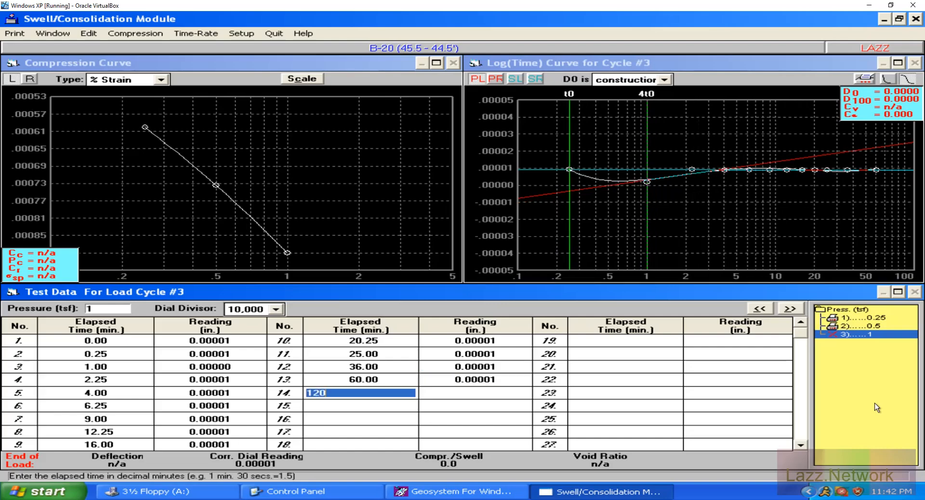
key(Return)
text(.0893)
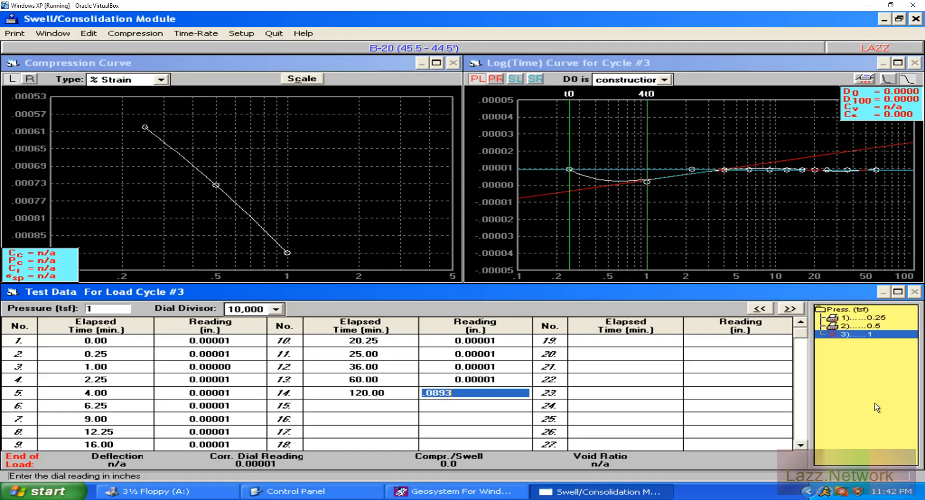
key(Return)
text(300)
key(Return)
text(.0887)
key(Return)
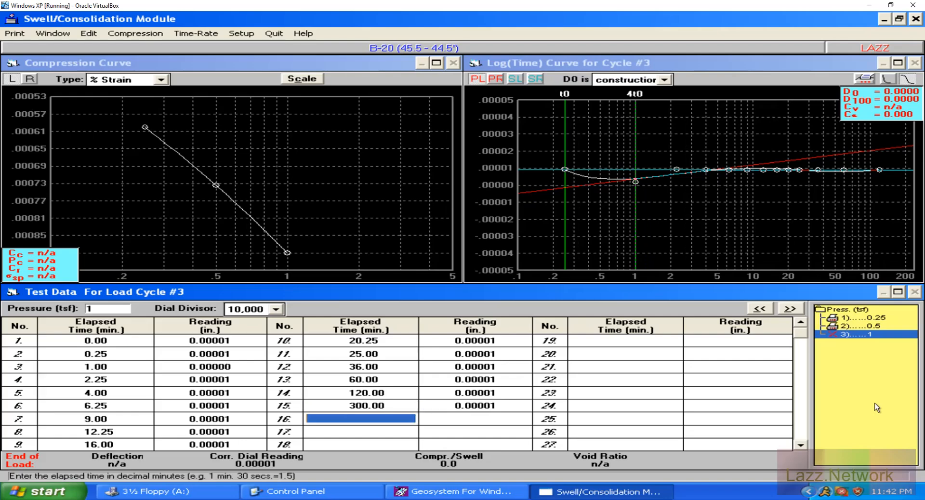
Add an elapsed time of 480 min with a dial reading of .0887 to load cycle 3
text(480)
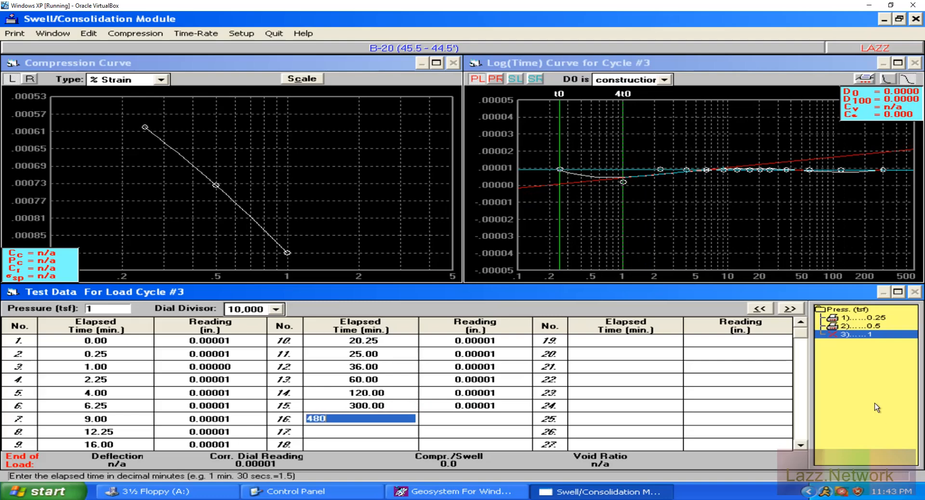
key(Return)
text(.0)
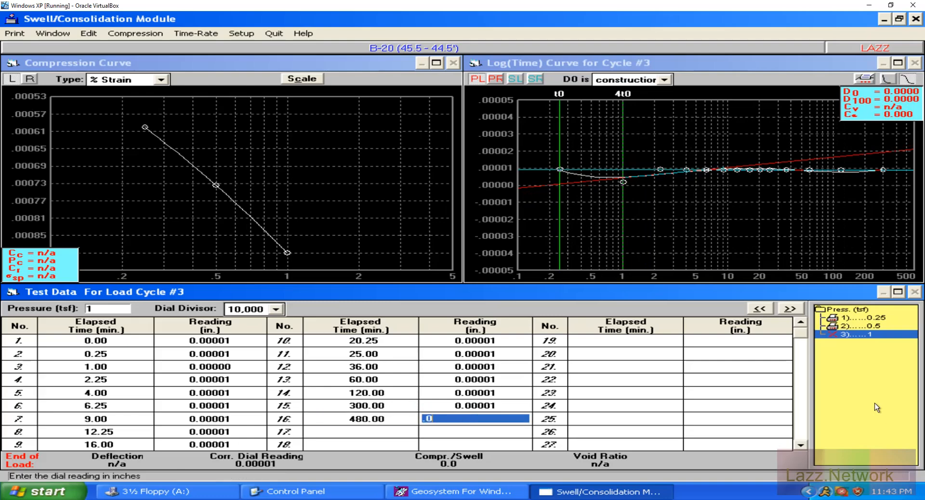
text(887)
key(Return)
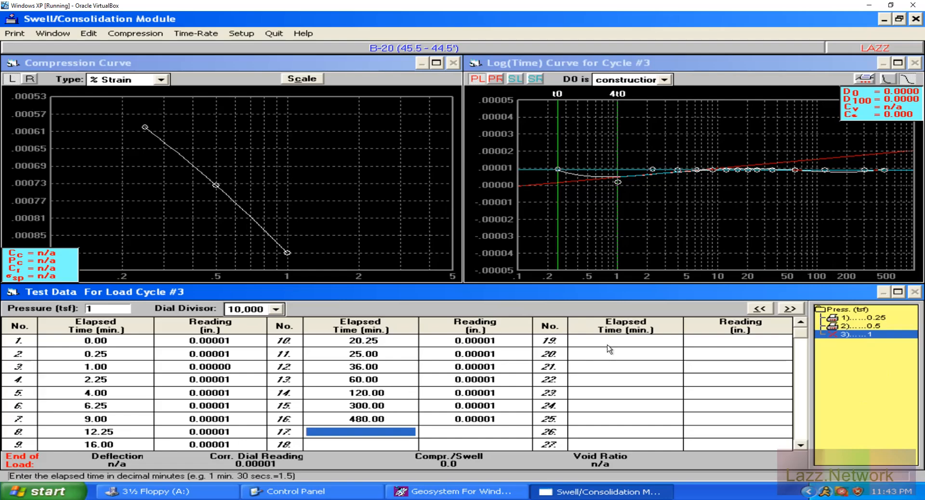
Add 1440 min with a dial reading of 0.00001 in. to load cycle 3, and re-enter the 0.25 min reading as .0925
text(1440)
key(Tab)
text(.0)
text(0001)
key(Tab)
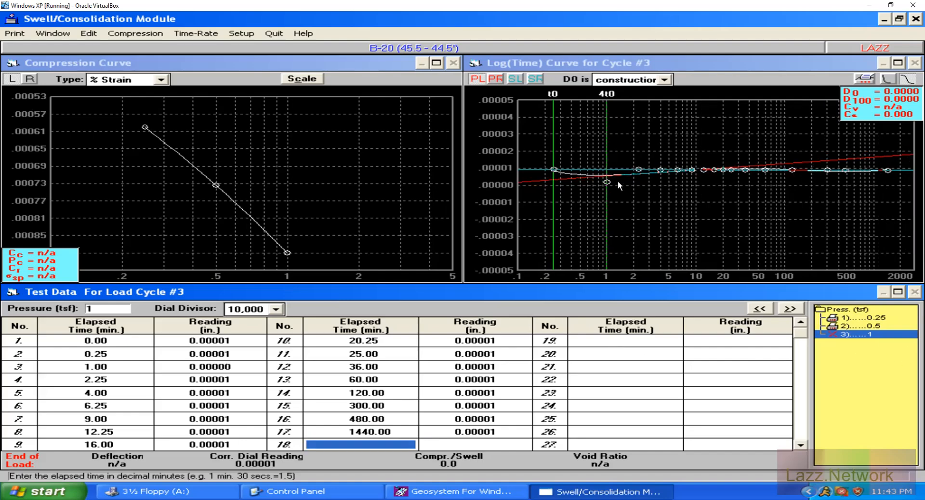
click(235, 357)
text(.0925)
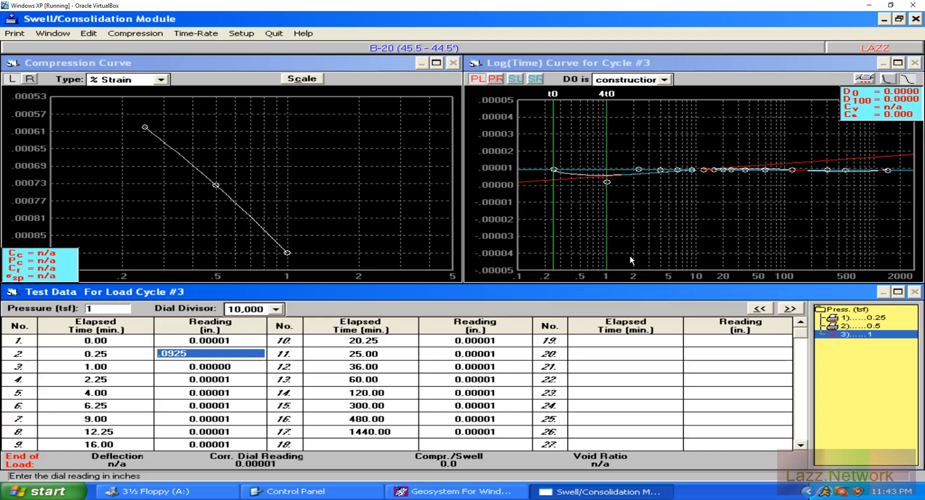
Start load cycle 4 at a pressure of 2 tsf with an initial dial reading of .0879
click(789, 310)
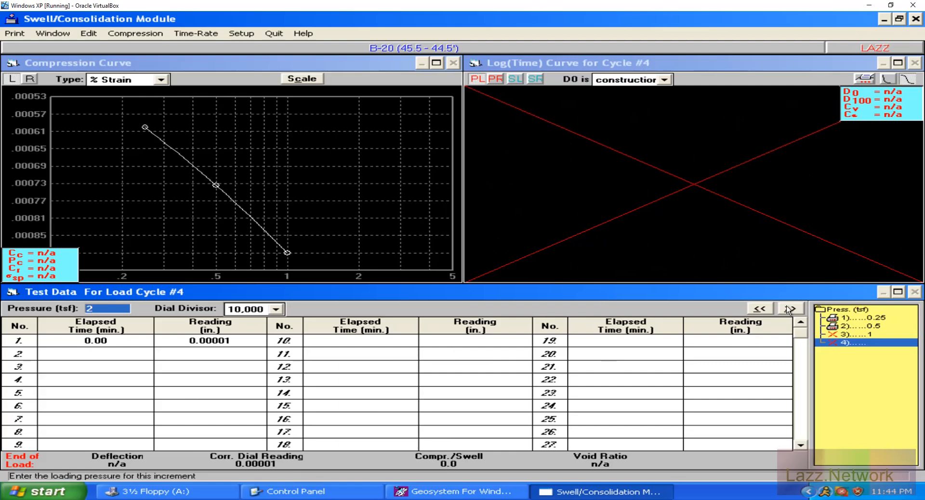
click(247, 340)
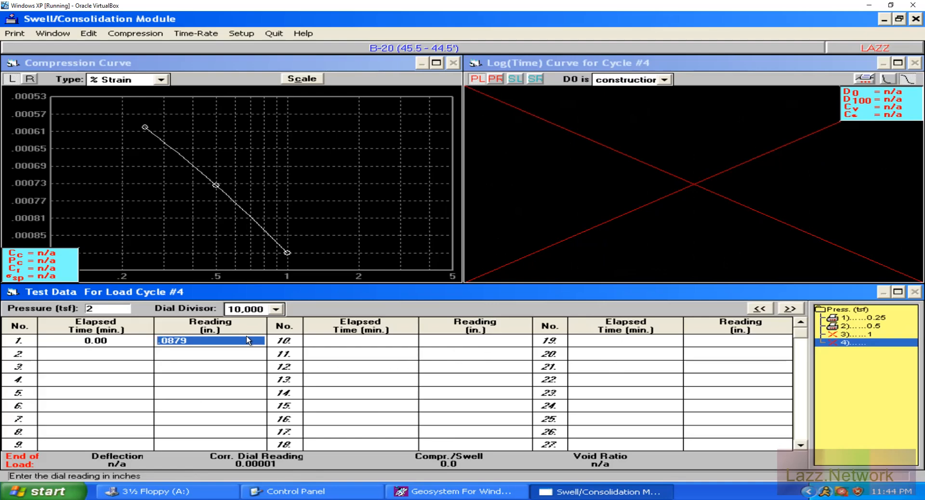
key(Return)
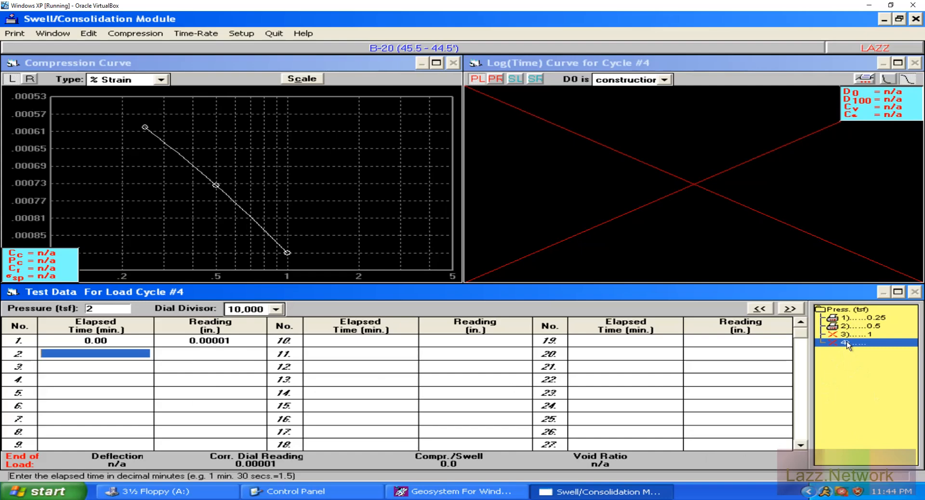
Add elapsed times of 0.25 min with a dial reading of 0.00001 and 1 min with .069 to load cycle 4
text(.25)
key(Return)
text(.00001)
key(Return)
text(1)
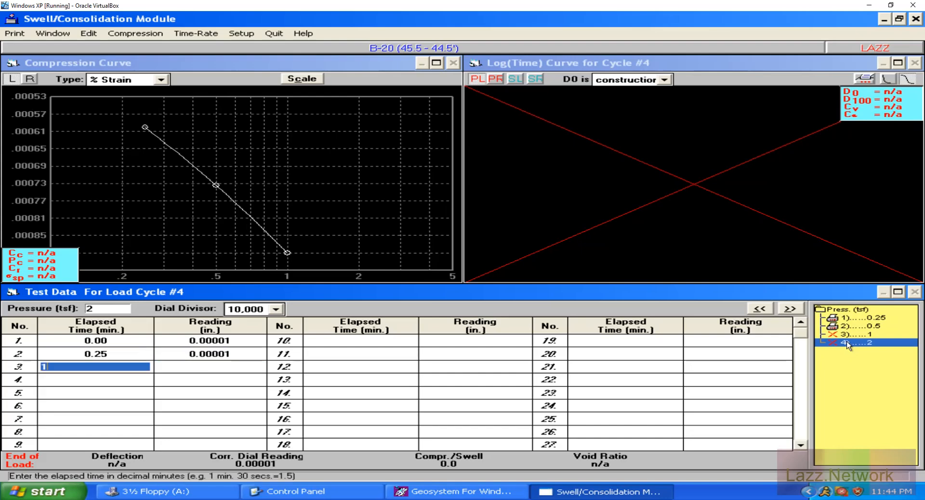
key(Return)
text(.00001)
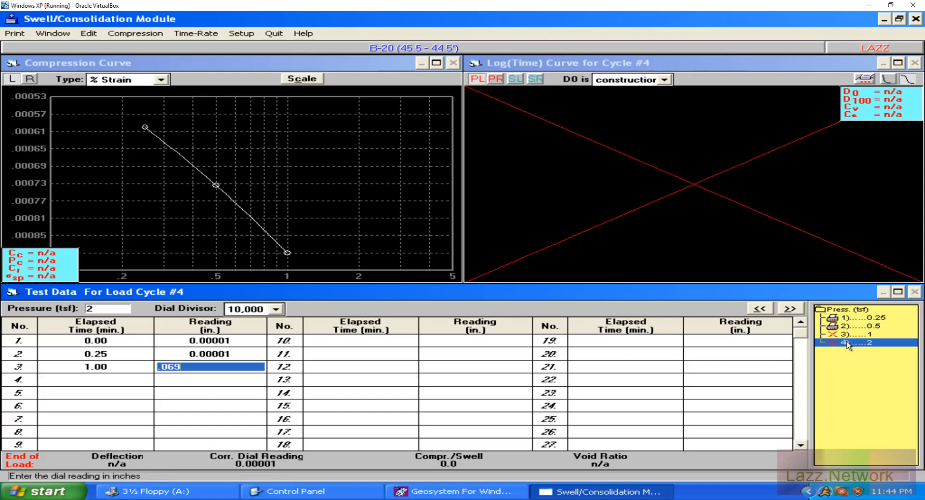
key(Return)
Add elapsed times of 2.25 and 4 min to load cycle 4, each with a dial reading of .06
text(2.25)
key(Return)
text(.06)
key(Return)
text(4)
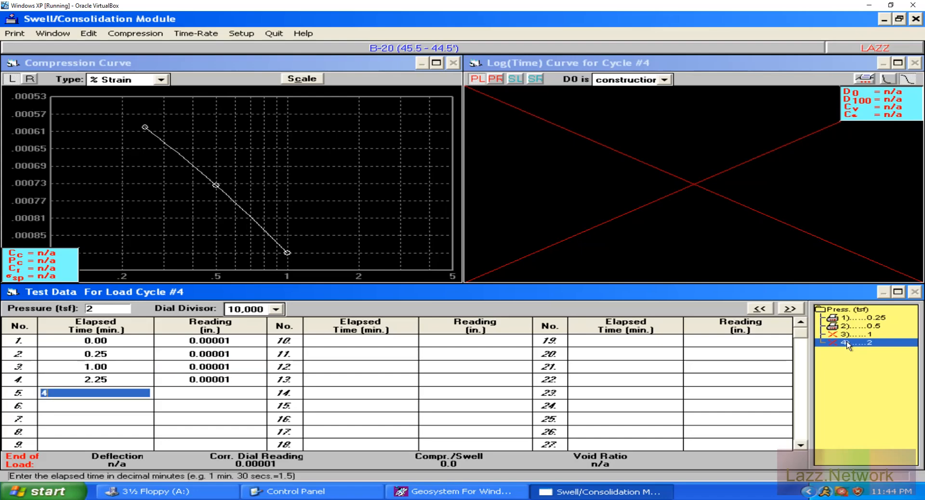
key(Return)
text(.06)
key(Return)
Add elapsed times of 6.25 and 9 min to load cycle 4, each with a dial reading of .0675
text(6.25)
key(Return)
text(.0675)
key(Return)
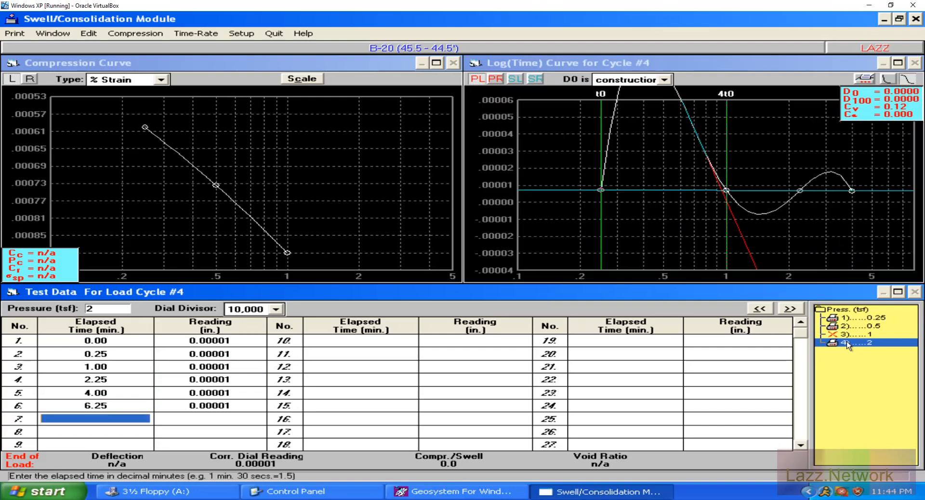
text(9)
key(Return)
text(.0675)
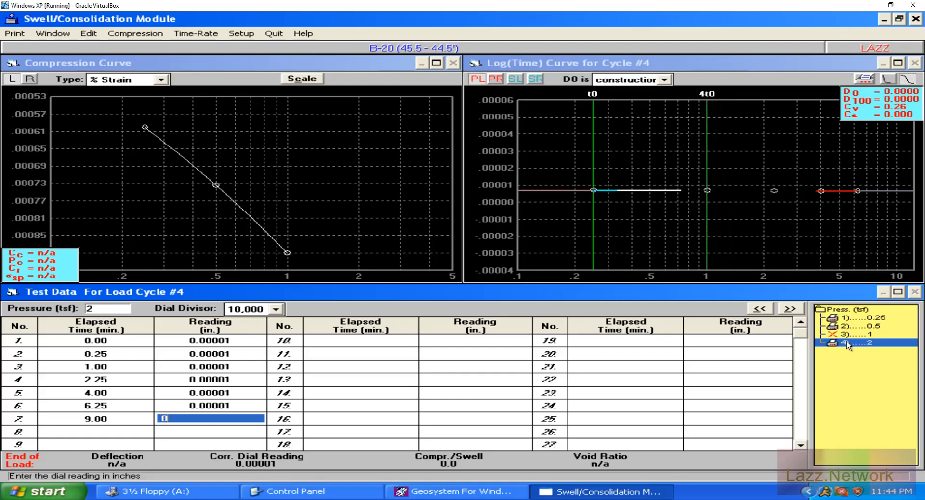
key(Return)
Add elapsed times of 12.25 min with a dial reading of .0667 and 16 min with .0661 to load cycle 4
text(12.25)
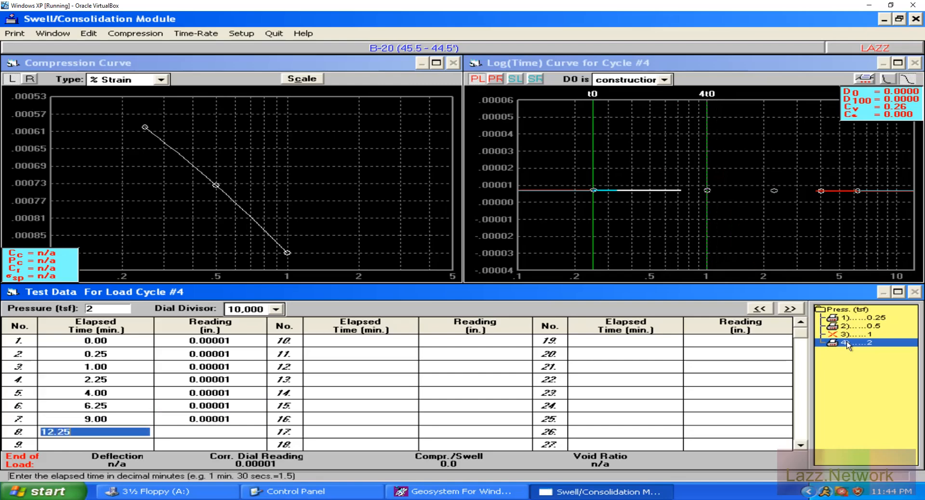
key(Return)
text(.0667)
key(Return)
text(16)
key(Return)
text(.0661)
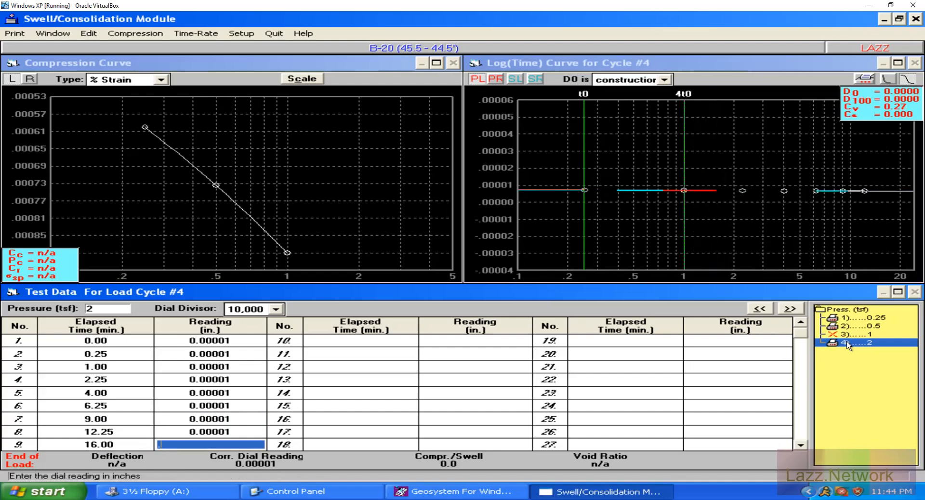
key(Return)
Add elapsed times of 20.25 and 25 min to load cycle 4, each with a dial reading of .0661
text(20.25)
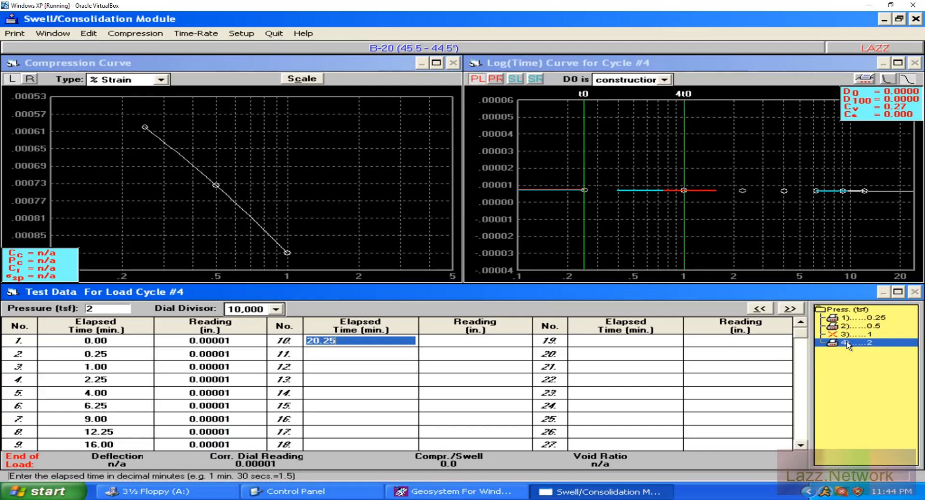
key(Return)
text(.0661)
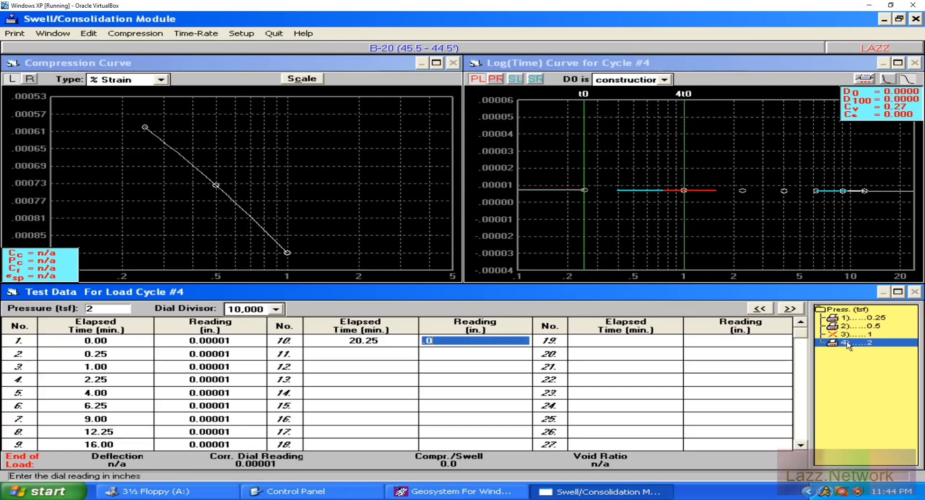
key(Return)
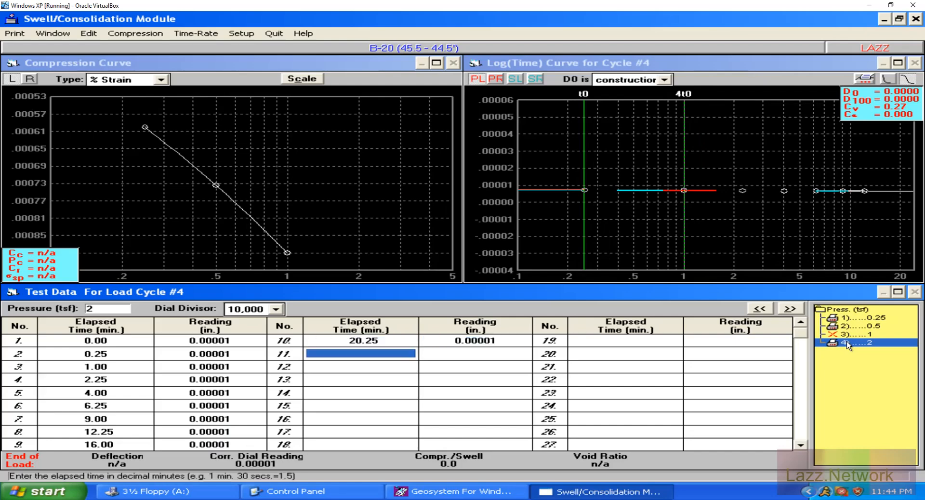
text(25)
key(Return)
text(.0661)
key(Return)
Add elapsed times of 36 min with a dial reading of .0656 and 60 min with 0.00001 to load cycle 4
text(36)
key(Return)
text(.0)
text(661)
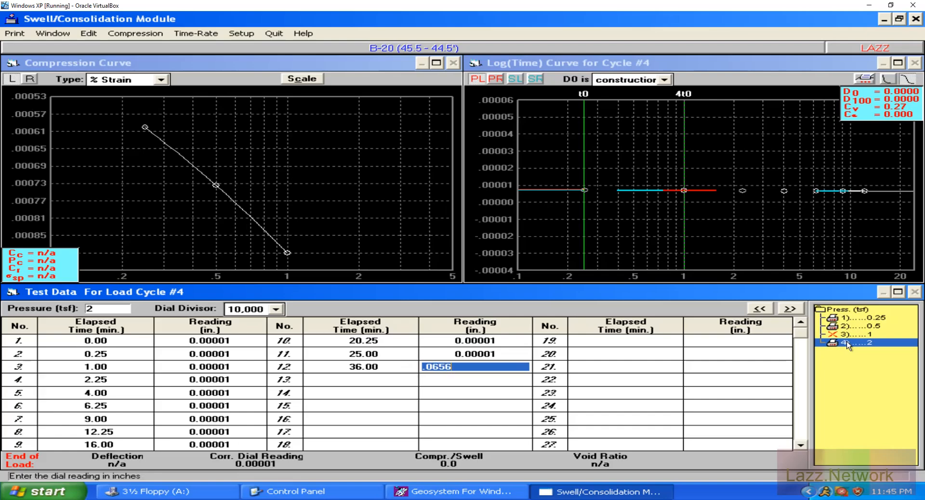
key(Return)
text(60)
key(Return)
text(.0)
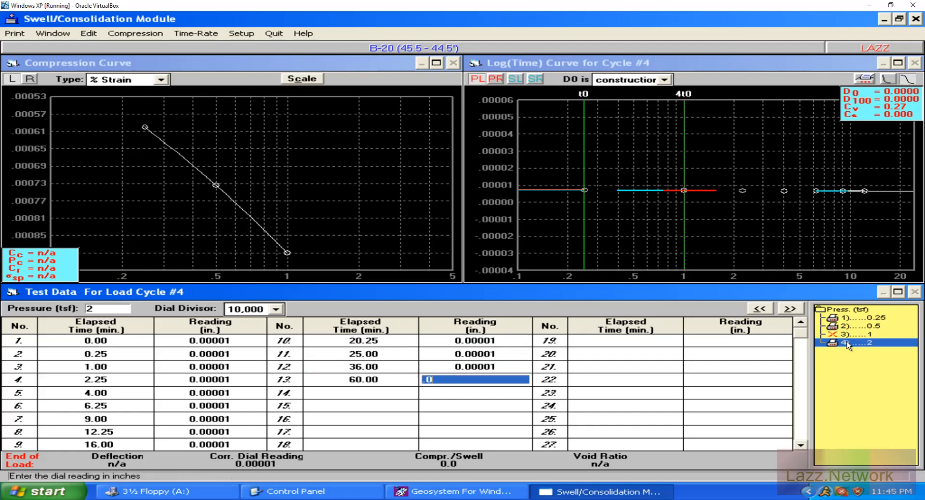
text(0001)
key(Return)
Add elapsed times of 120 min with a dial reading of .0640 and 300 min with .063 to load cycle 4
text(120)
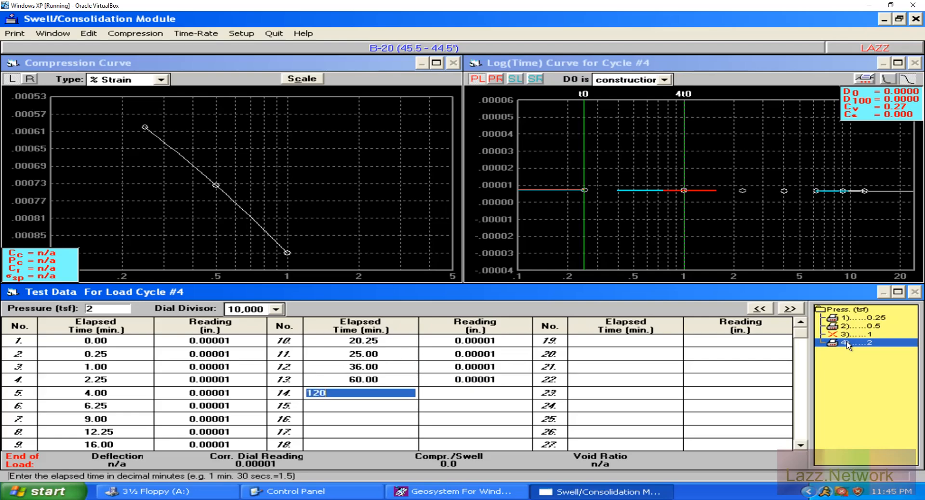
key(Return)
text(.0640)
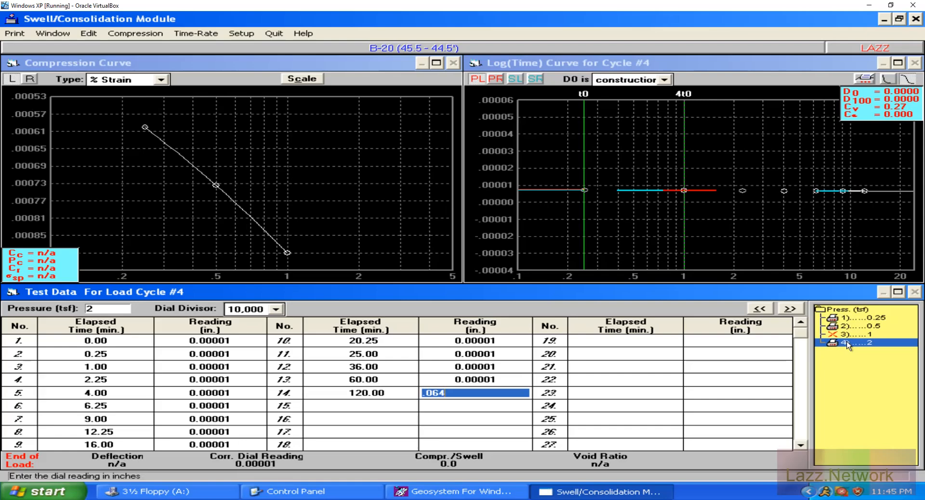
key(Return)
text(3)
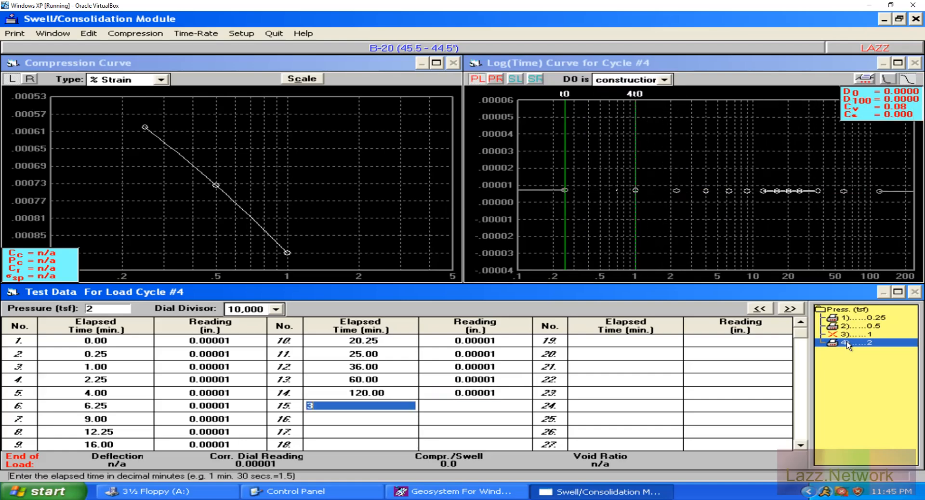
text(00)
key(Return)
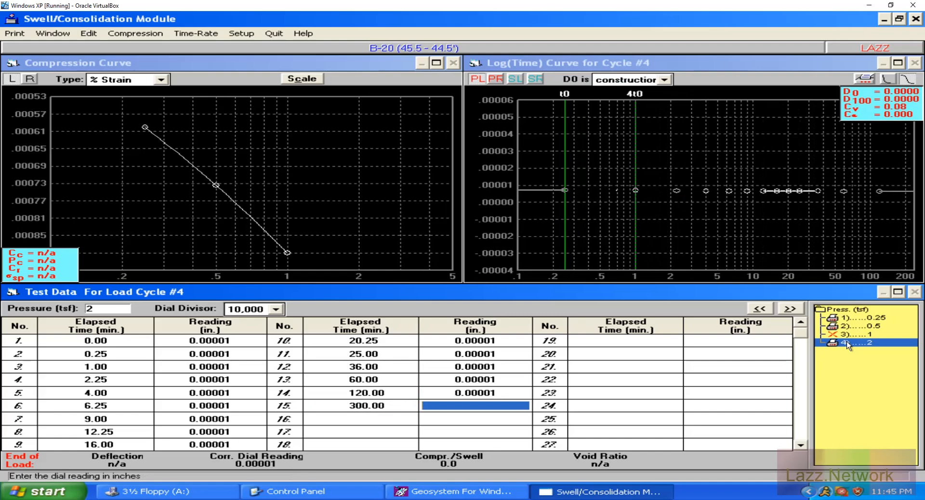
text(.00001)
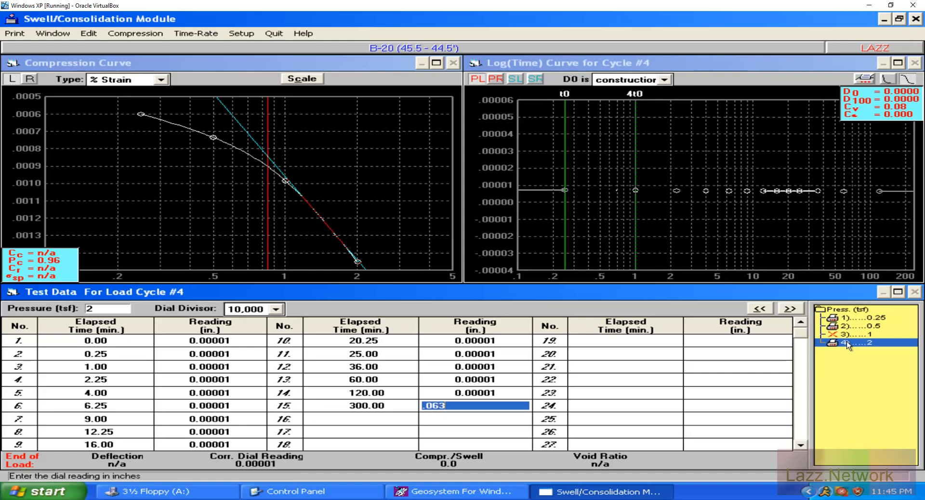
key(Return)
Add elapsed times of 480 and 1440 min to load cycle 4, each with a dial reading of 0.00001 in
text(4801)
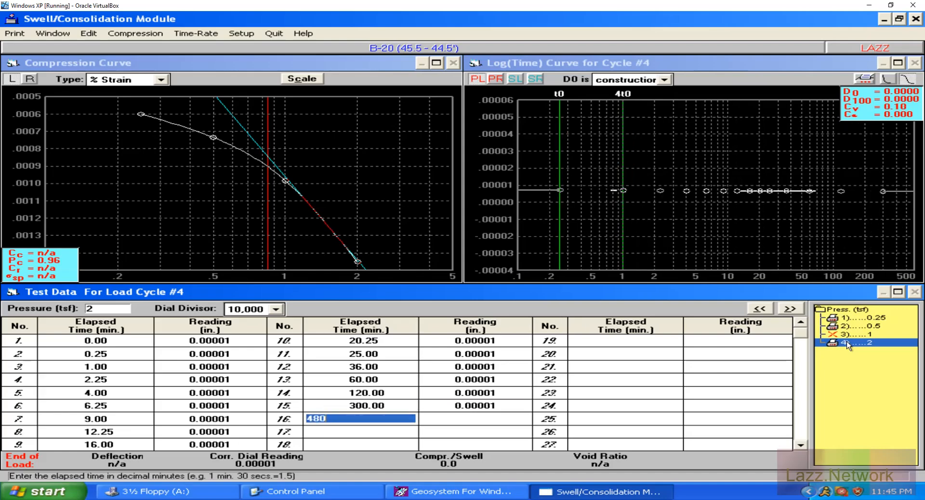
key(Return)
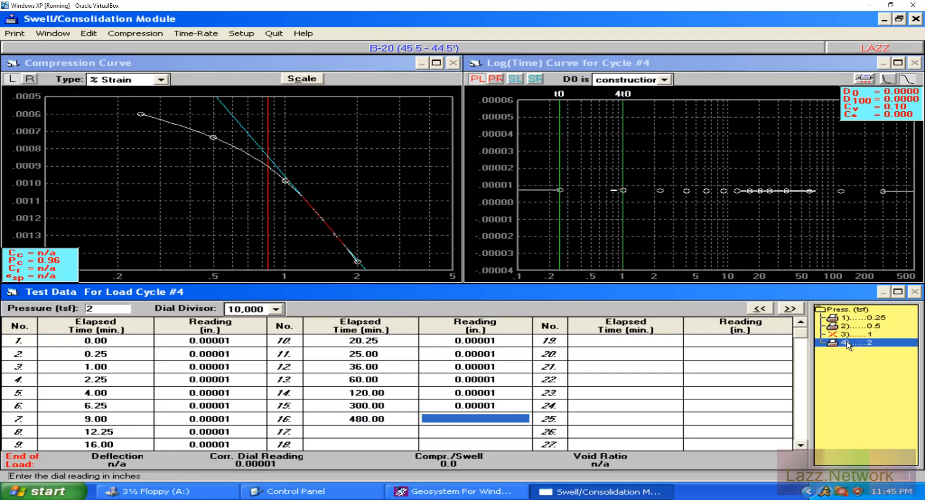
text(.00001)
key(Return)
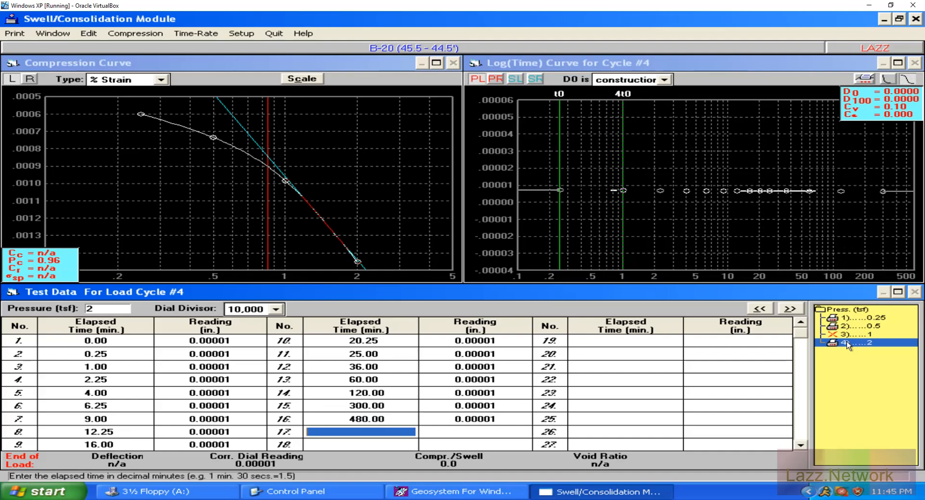
text(1440)
key(Return)
text(.00001)
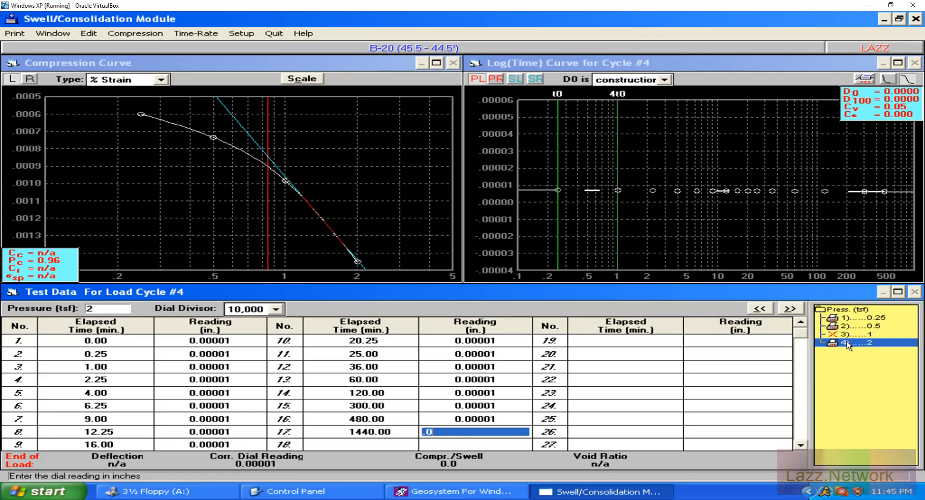
key(Return)
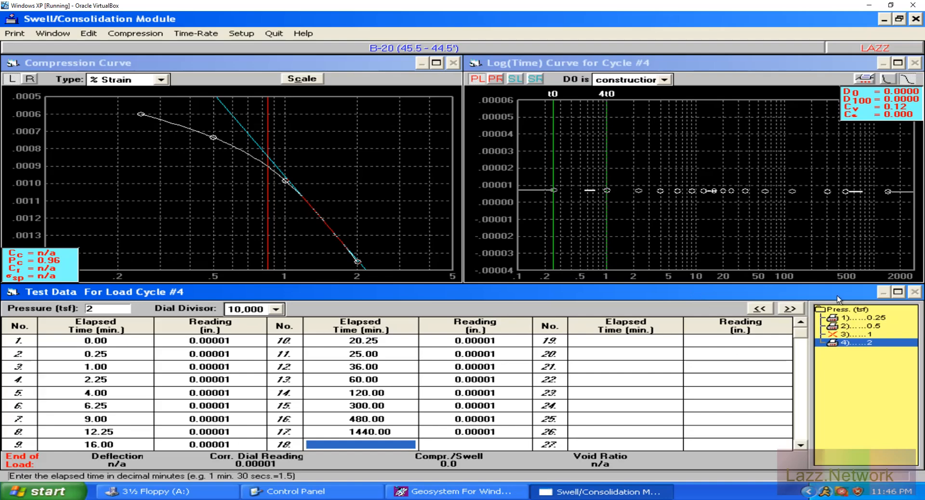
Start load cycle 5 at a pressure of 4 tsf and add 0.25 min with a dial reading of .036
click(790, 309)
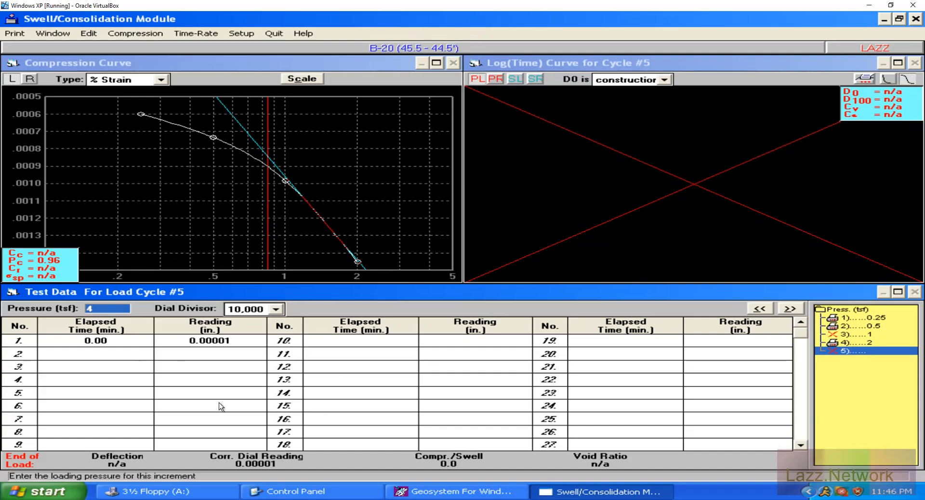
click(87, 355)
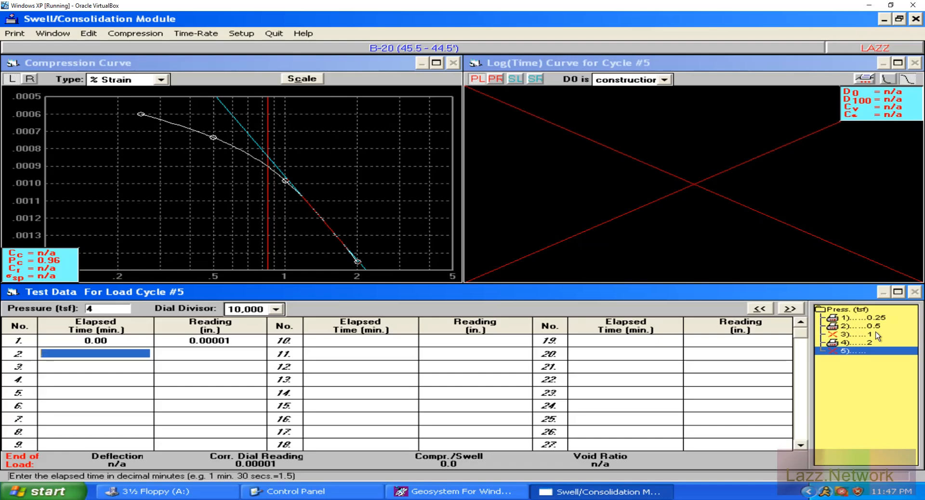
text(0.25)
key(Return)
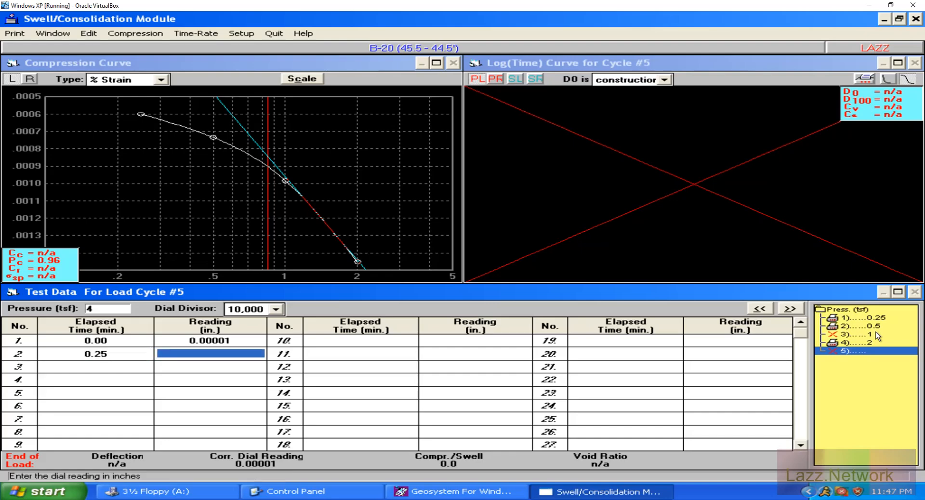
text(.036)
key(Return)
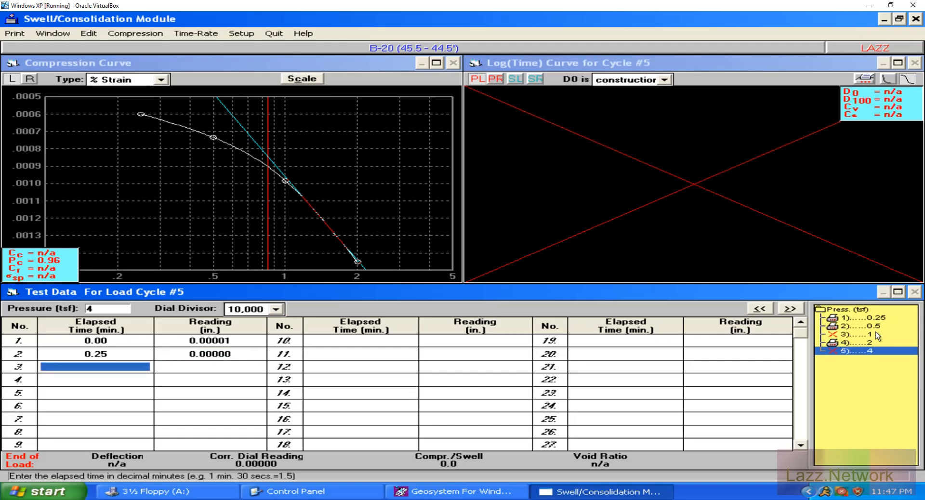
Add elapsed times of 1 min with a dial reading of 0.00 and 2.25 min with .03 to load cycle 5
text(1)
key(Return)
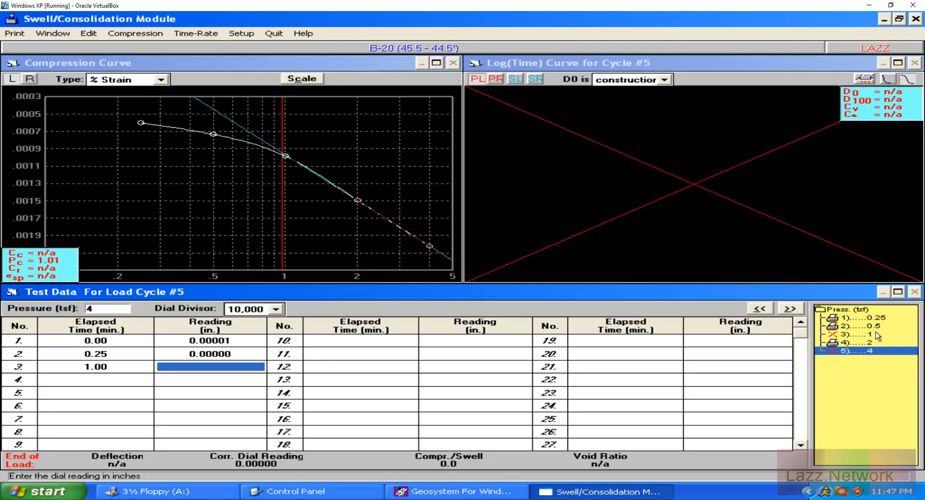
text(0.00)
key(Return)
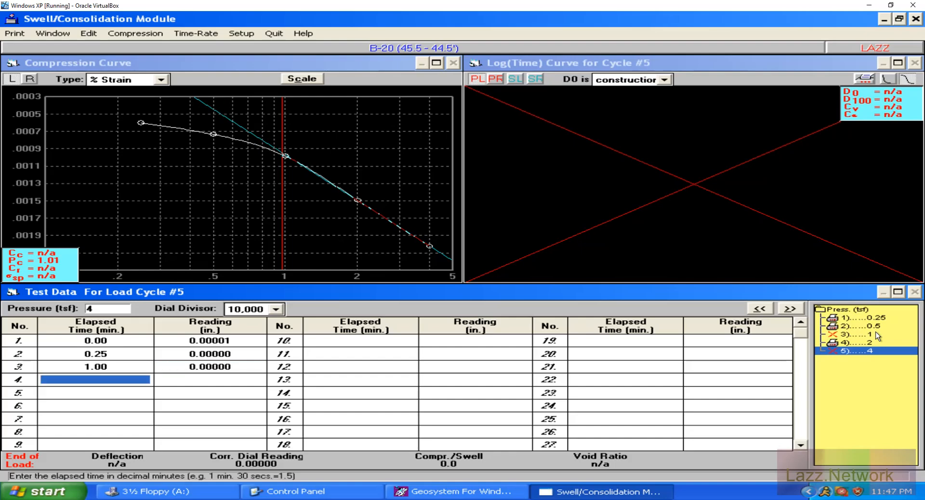
text(2.25)
key(Return)
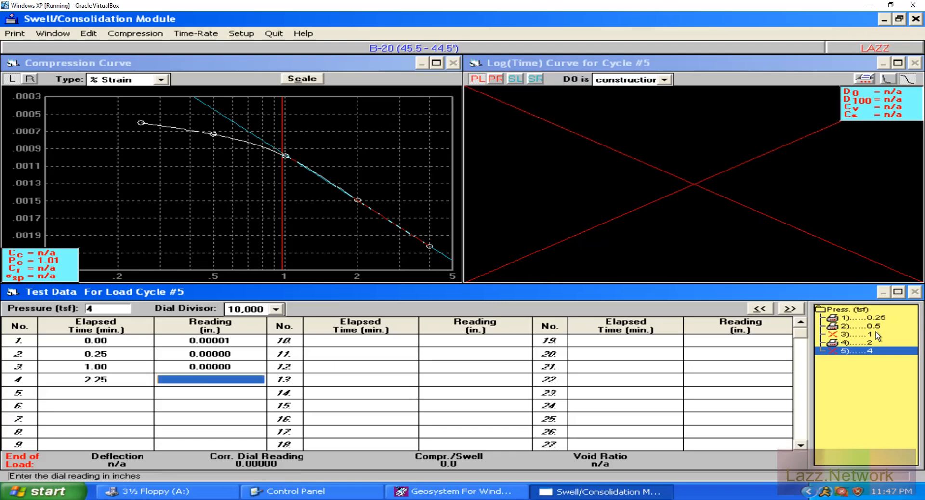
text(.03)
key(Return)
Add elapsed times of 4 min with a dial reading of .0225 and 6.25 min with .0175 to load cycle 5
text(4)
key(Return)
text(.0225)
key(Return)
text(6.25)
key(Return)
text(.0175)
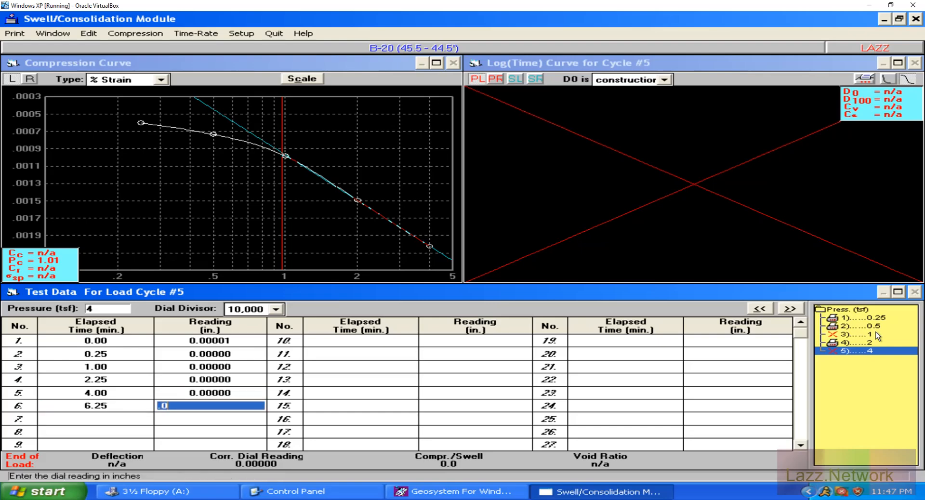
key(Return)
Add elapsed times of 9 min with a dial reading of .025 and 12.25 min with .0249 to load cycle 5
text(9)
key(Return)
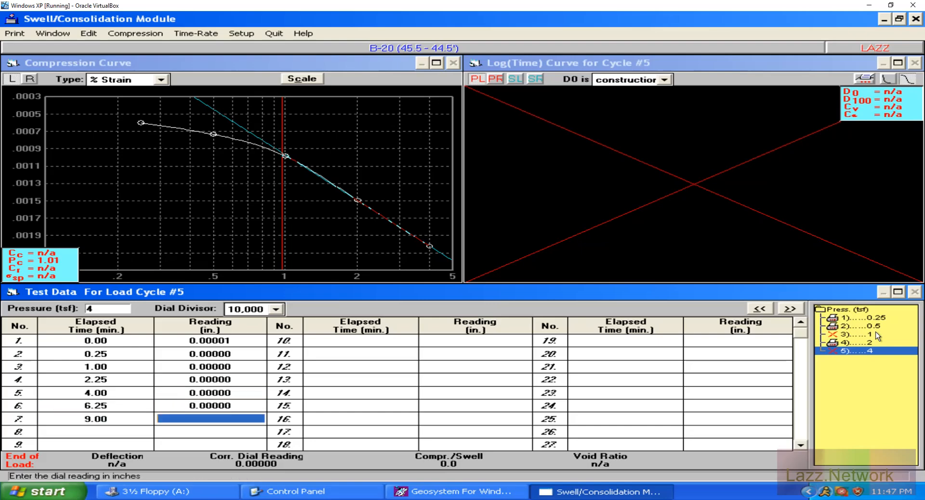
text(.0178)
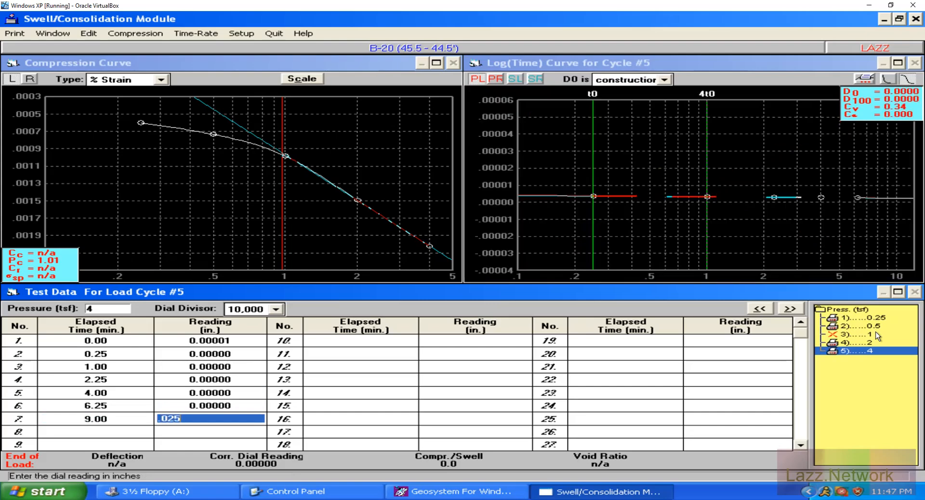
key(Return)
text(12.25)
key(Return)
text(.0179)
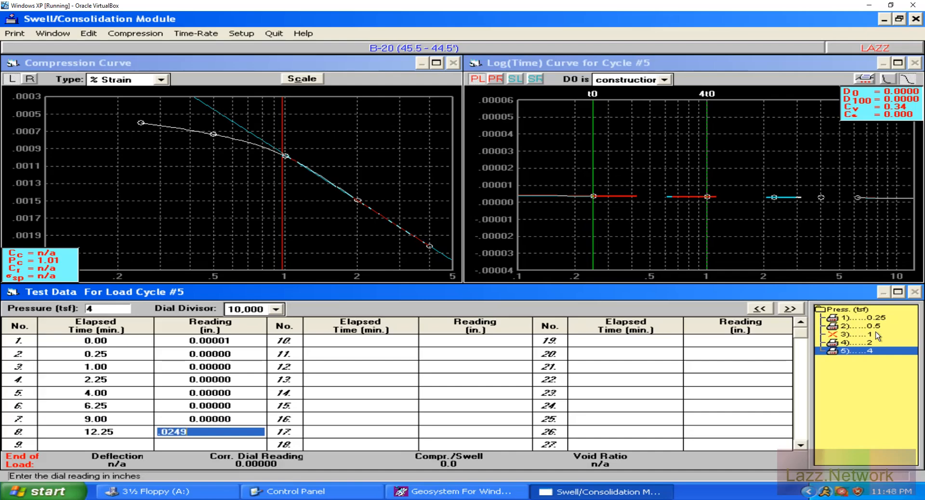
key(Return)
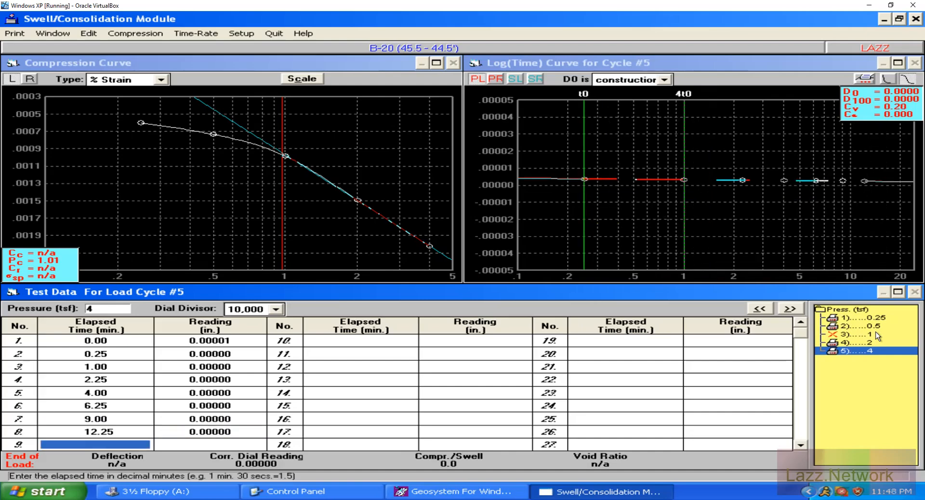
Add elapsed times of 16 min with a dial reading of .0241 and 20.25 min with .023 to load cycle 5
text(16)
key(Return)
text(.0)
text(4)
key(BackSpace)
text(241)
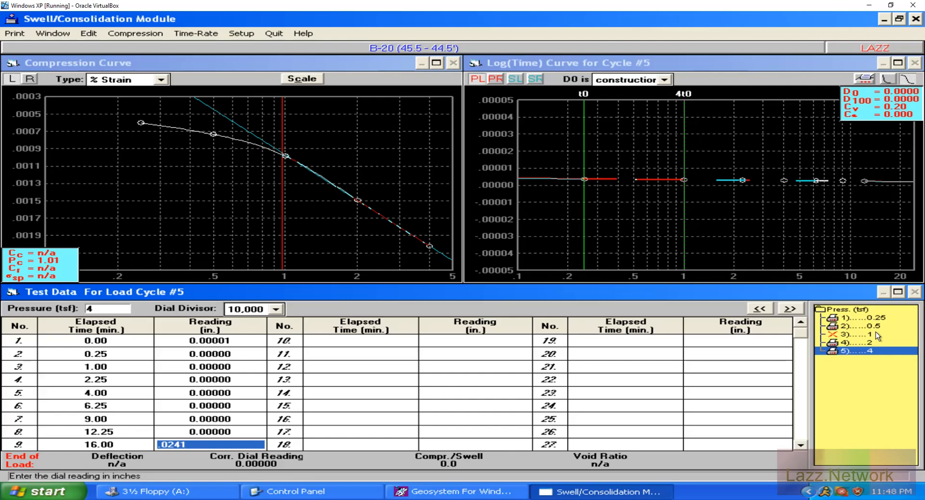
key(Return)
text(20.25)
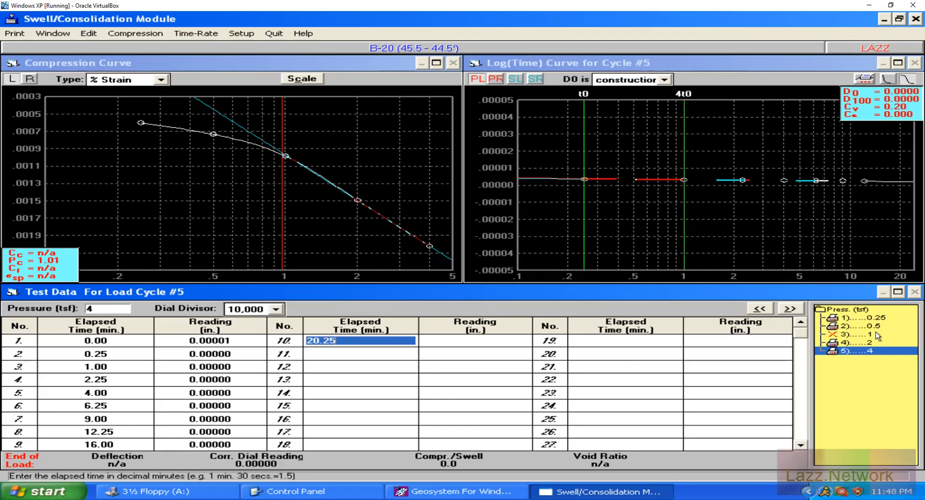
key(Return)
text(.0242)
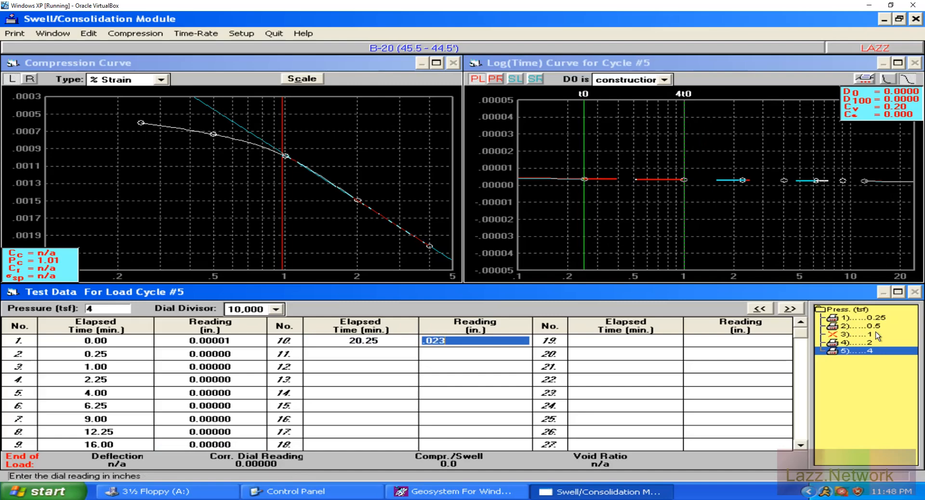
key(Return)
Add elapsed times of 25 min with a dial reading of .0228 and 36 min with .021 to load cycle 5
text(25)
key(Return)
text(.0228)
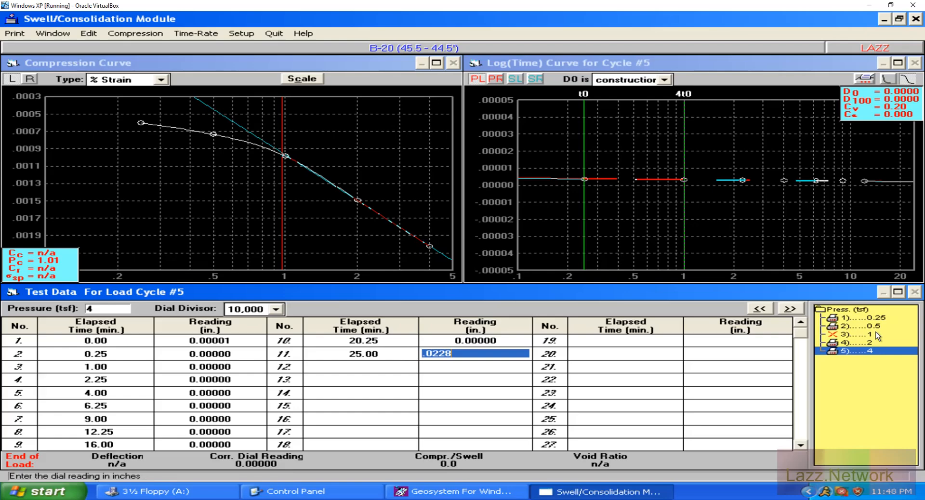
key(Return)
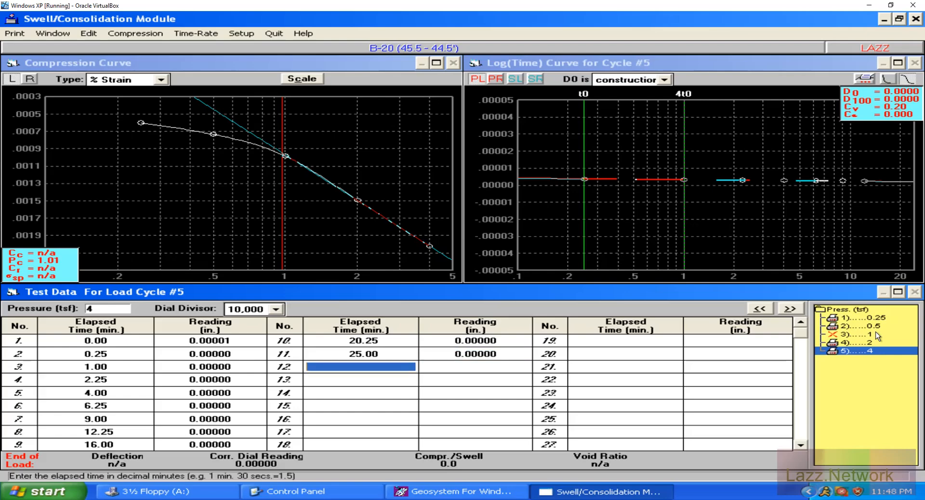
text(36)
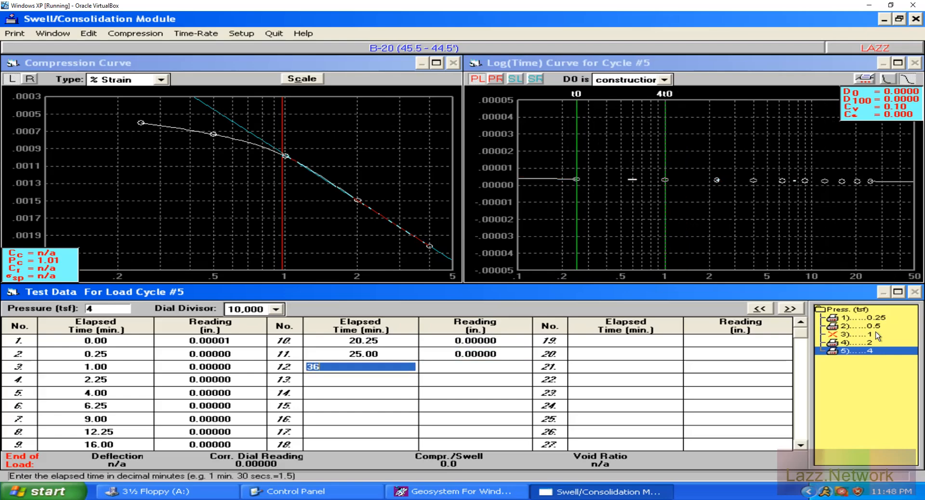
key(Return)
text(.0228)
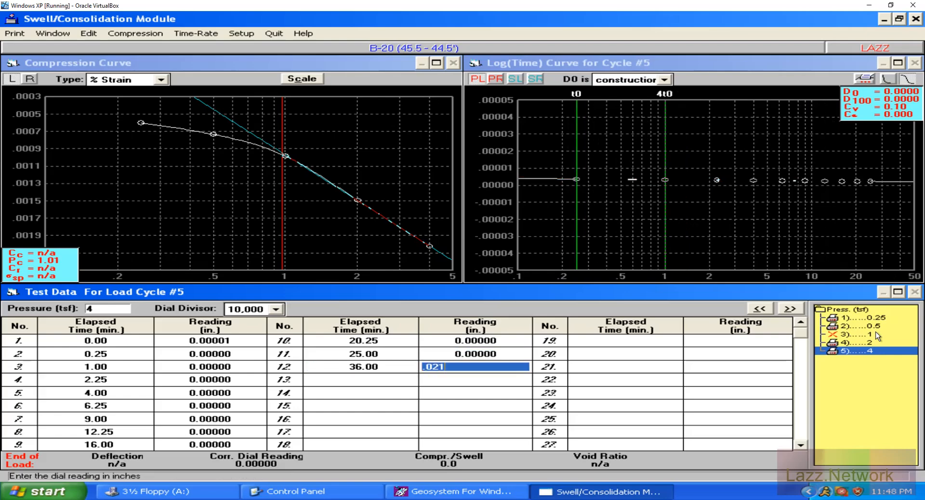
key(Return)
Add elapsed times of 60 min with a dial reading of .0000 and 120 min with .0100 to load cycle 5
text(60)
key(Return)
text(.0000)
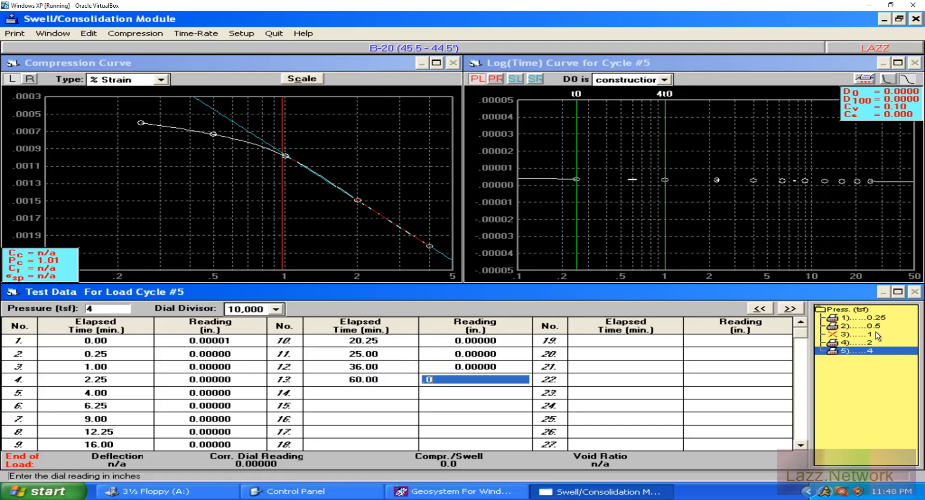
key(Return)
text(120)
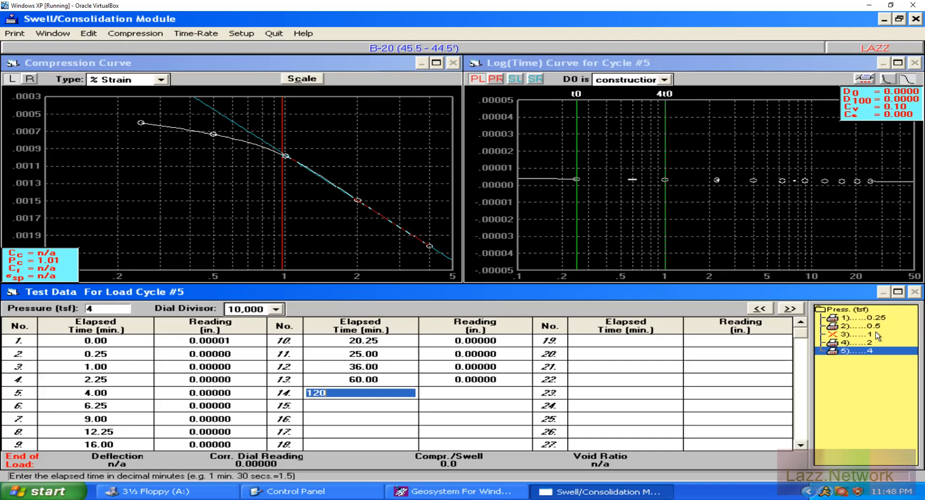
key(Return)
text(.01)
text(00)
key(Return)
Add 300 min with a dial reading of .015 to load cycle 5 and enter the next elapsed time, 480 min
text(300)
key(Return)
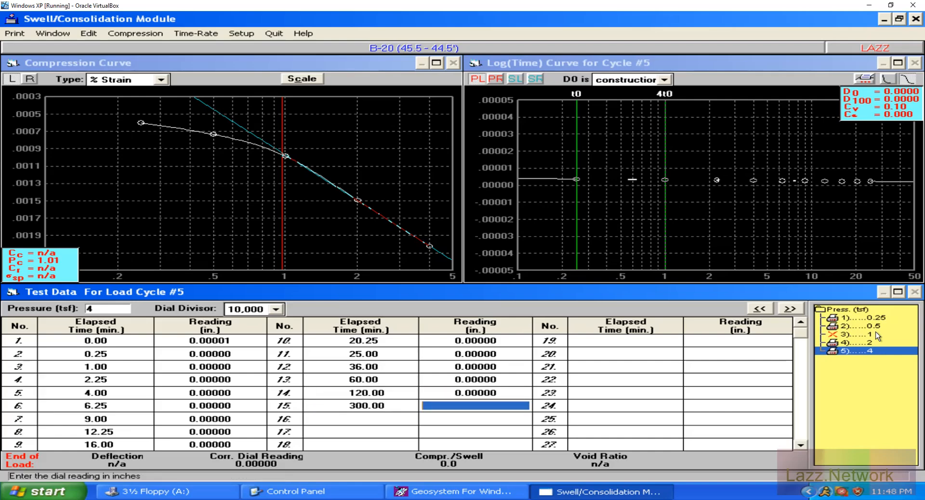
text(.015)
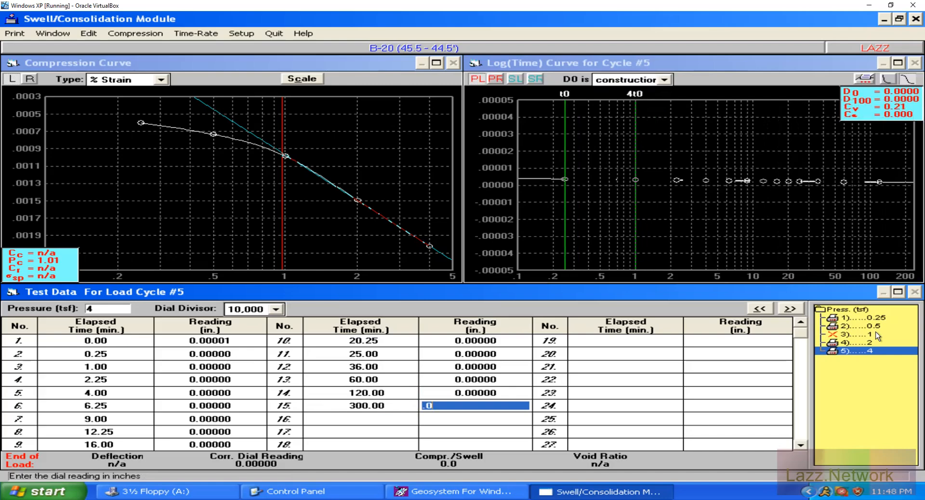
key(Return)
text(480)
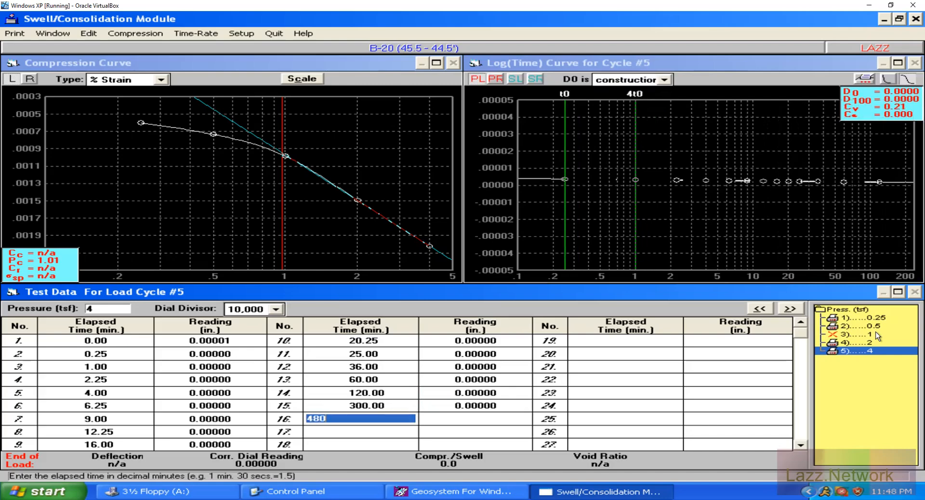
Complete load cycle #5 with dial readings of .015 at 480 min and .0000 at 1440 min
key(Return)
text(.015)
key(Return)
text(1440)
key(Return)
text(.0000)
key(Return)
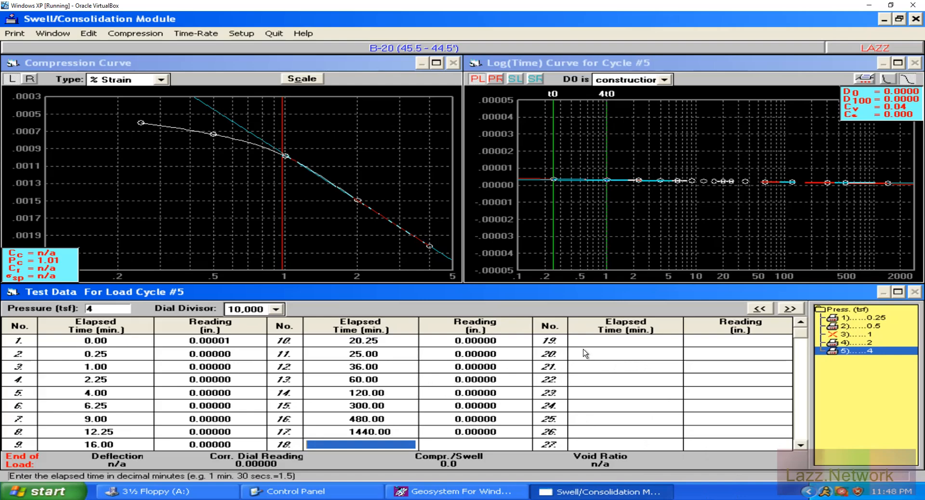
Add load cycle #6 and set its pressure to 6 tsf
click(789, 309)
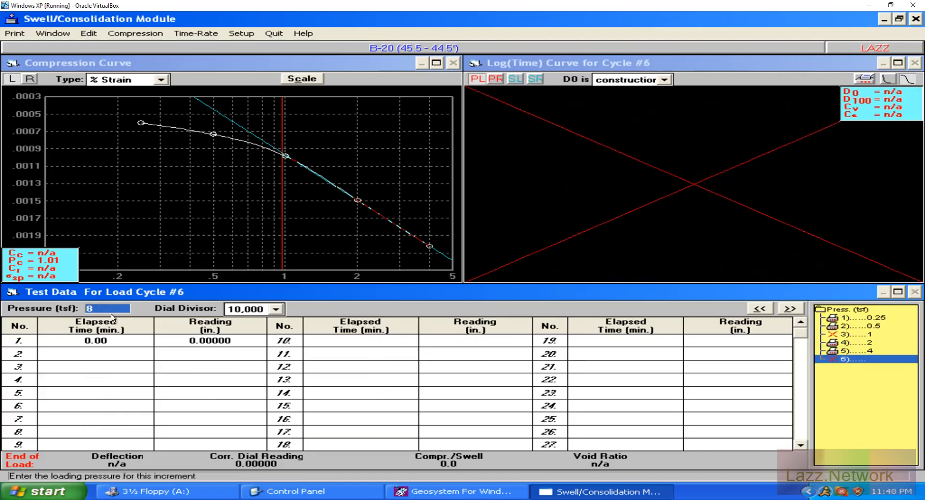
key(BackSpace)
text(6)
click(110, 355)
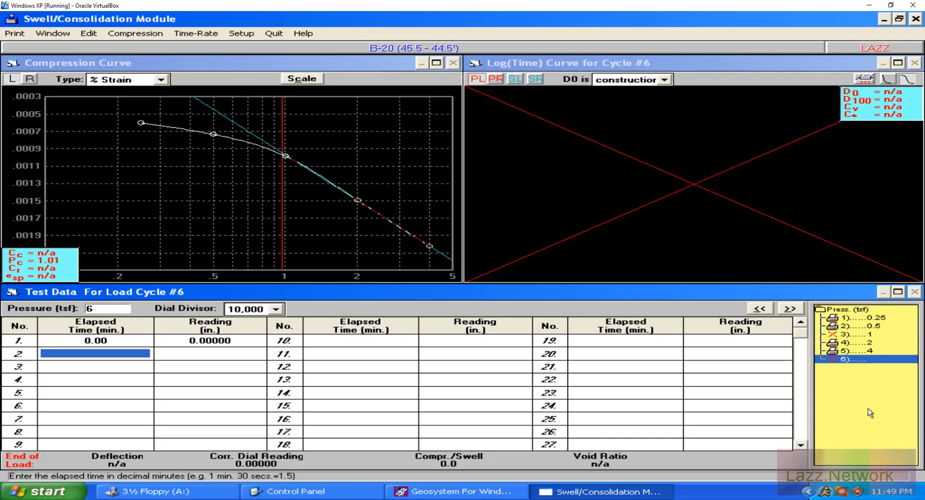
Enter 0.25 min as the second elapsed time of cycle #6 and set the 0.00 min reading to .013
text(.02)
key(BackSpace)
key(BackSpace)
key(BackSpace)
text(.25)
key(Return)
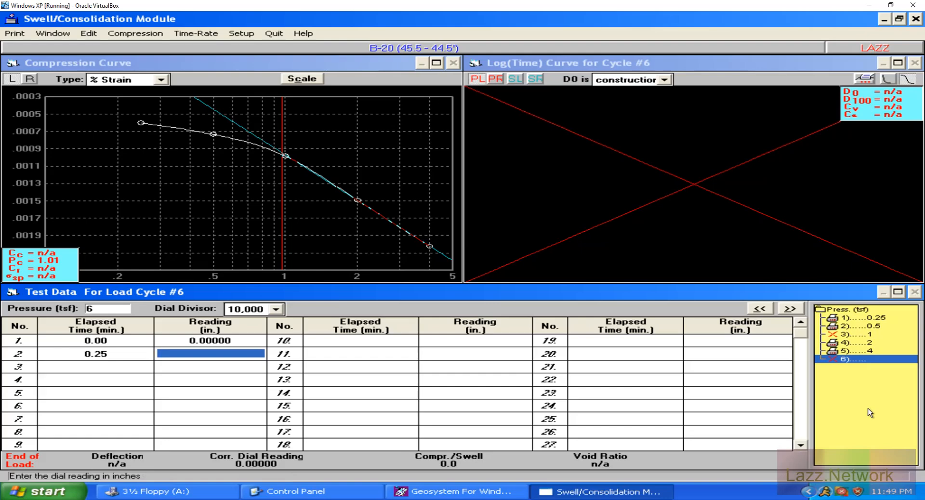
click(226, 342)
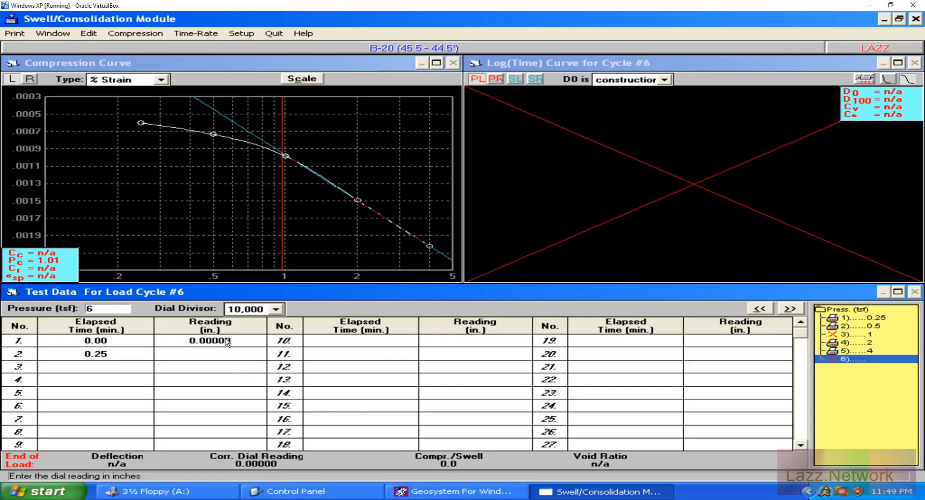
text(.013)
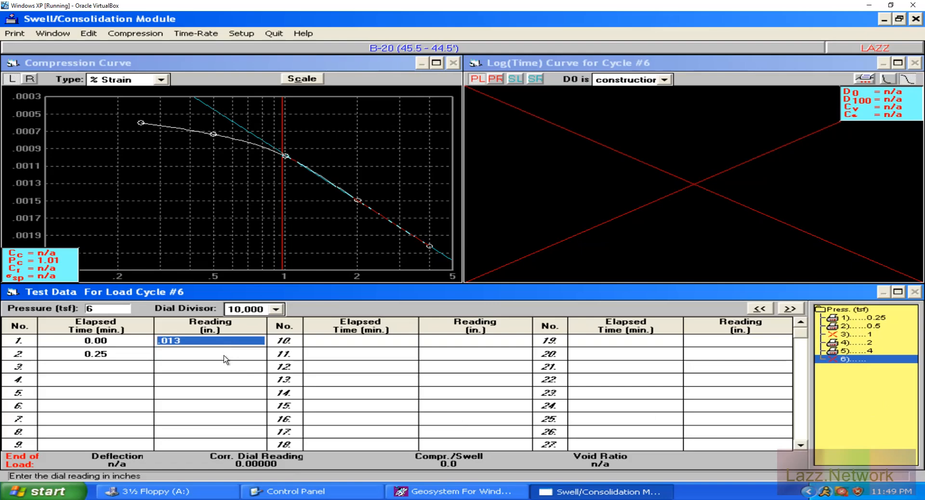
click(224, 357)
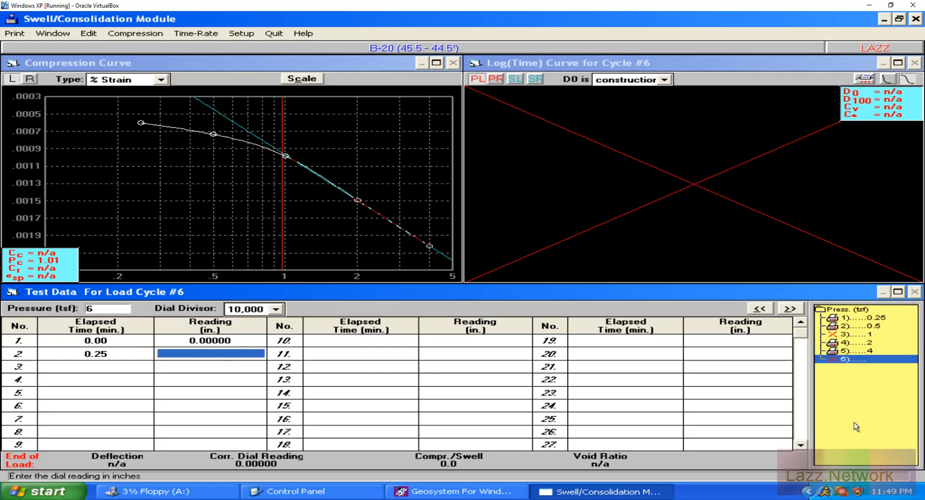
Record dial readings of .002 at 0.25 min and -.0029 at 1 min for cycle #6
text(.002)
text(1)
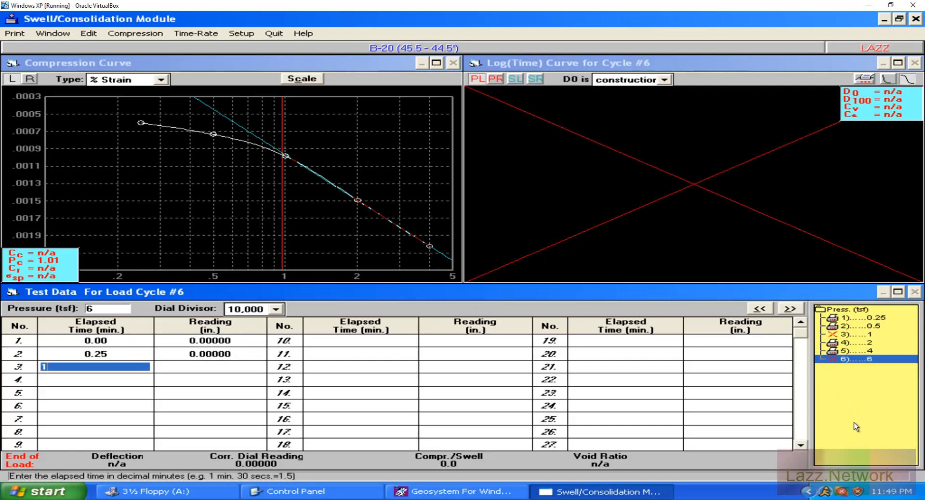
key(Return)
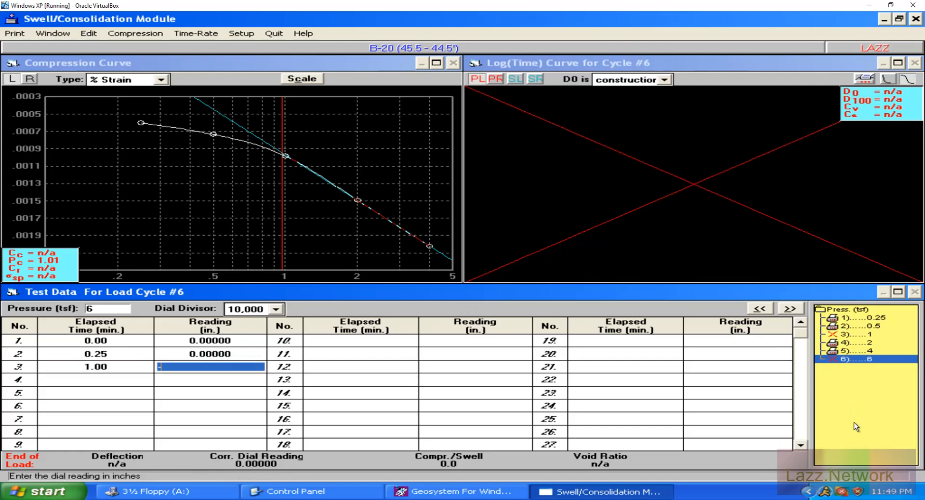
text(-.0029)
key(Return)
Record dial readings of -.0057 at 2.25 min and -.0090 at 4 min for cycle #6
text(2.25)
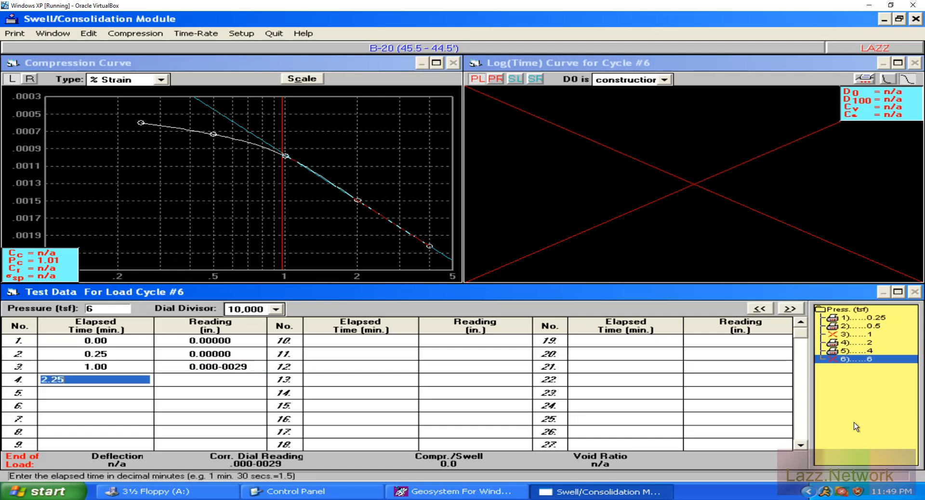
key(Return)
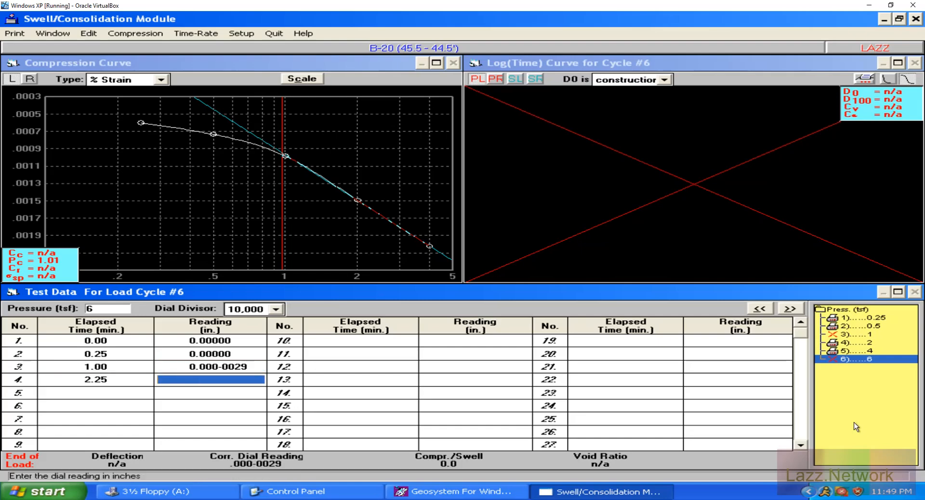
text(-.0057)
key(Return)
text(4)
key(Return)
text(-)
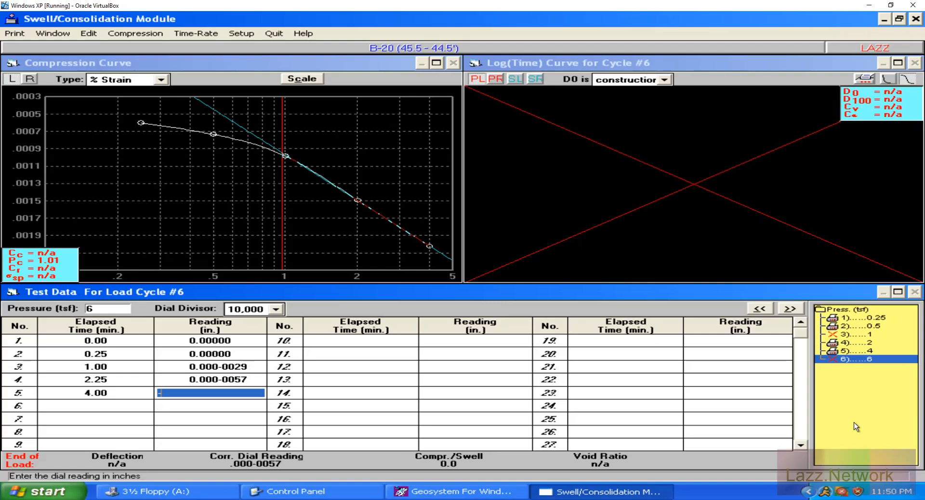
text(.)
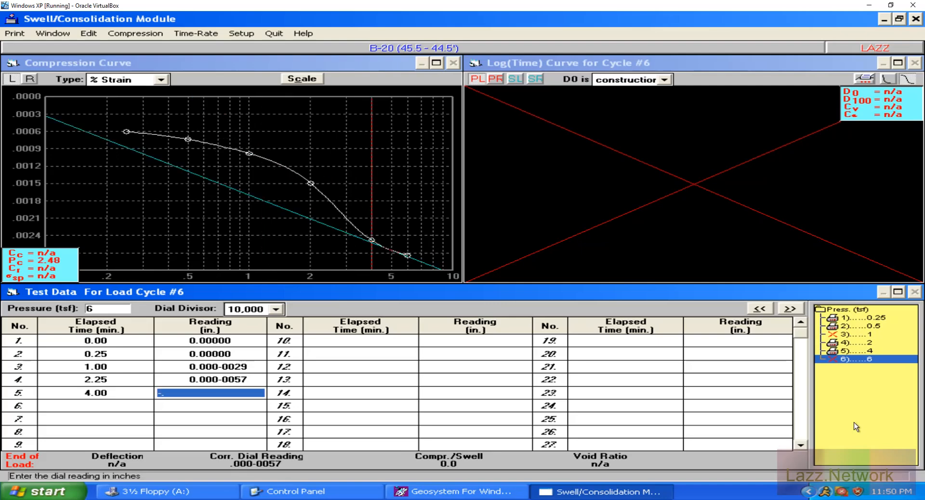
text(0090)
key(Return)
Record dial readings of -.0130 at 6.25 min and -.0170 at 9 min for cycle #6
text(6.25)
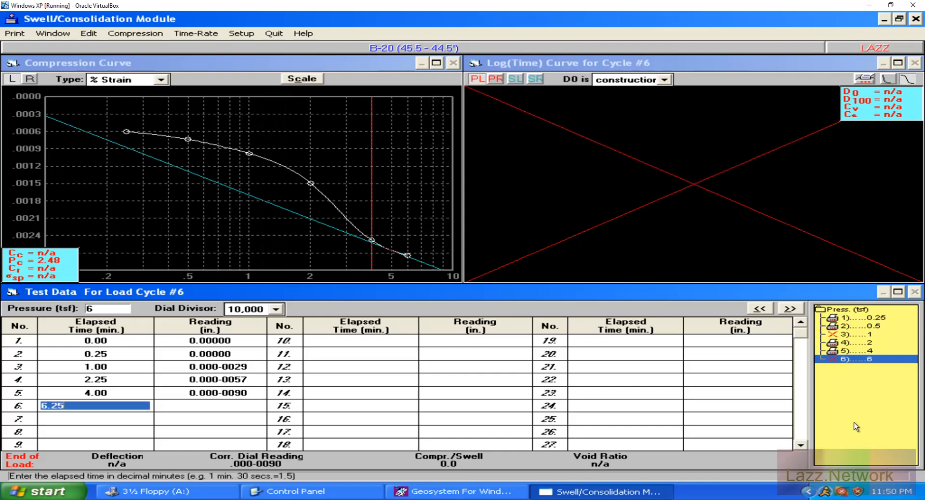
key(Return)
text(-)
text(0130)
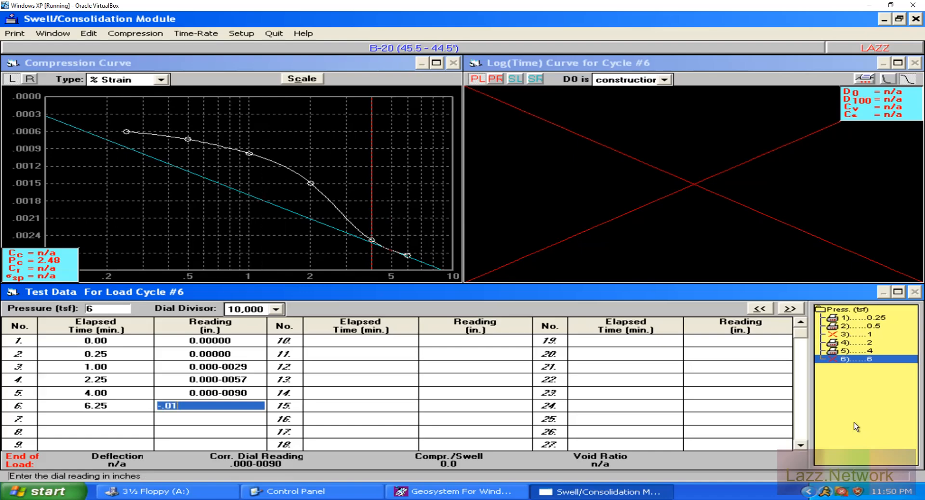
key(Return)
text(9)
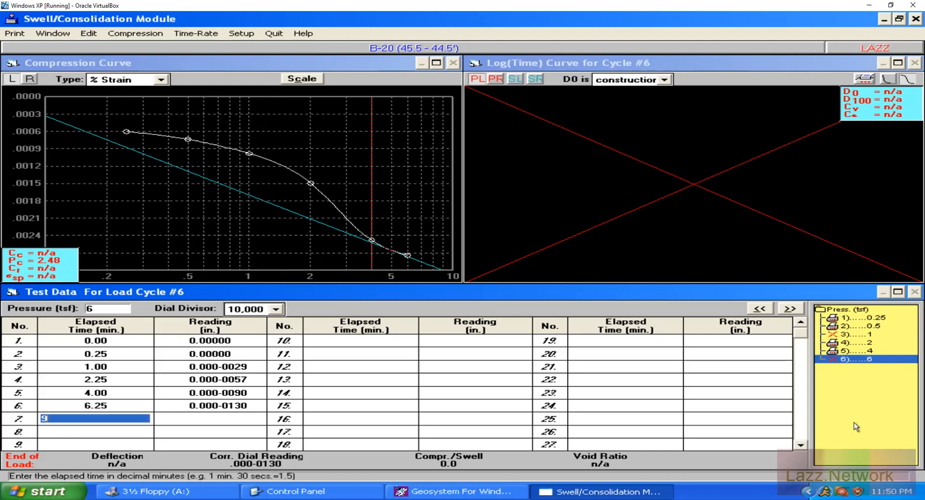
key(Return)
text(-.017)
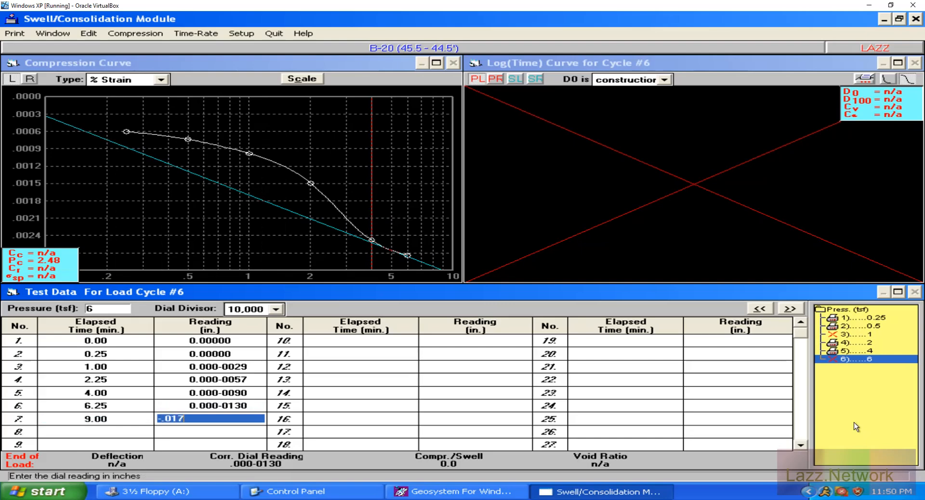
text(0)
key(Return)
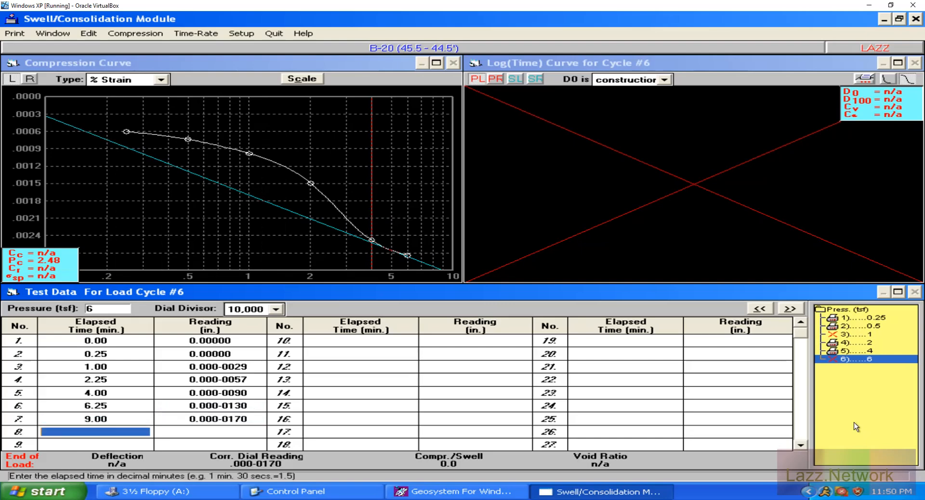
Record dial readings of -.0208 at 12.25 min and -.0254 at 16 min for cycle #6
text(12.25)
key(Return)
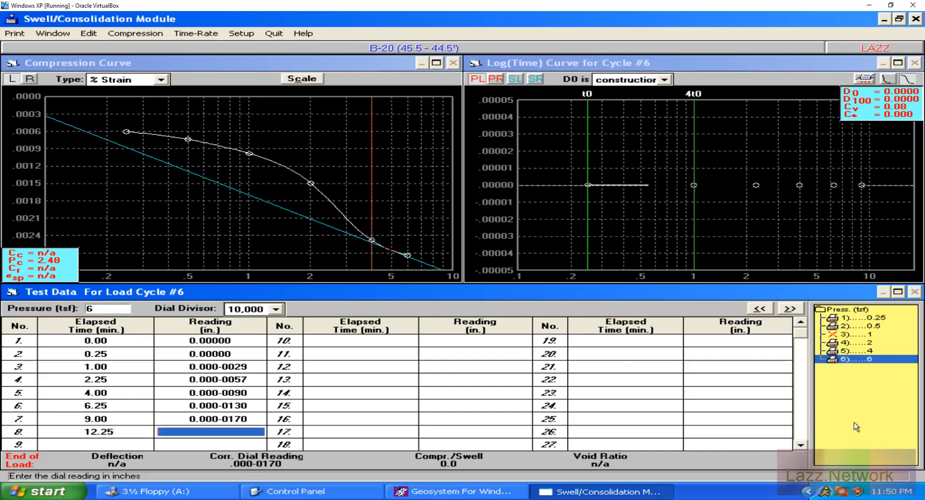
text(-.0208)
key(Return)
text(16)
key(Return)
text(-.0254)
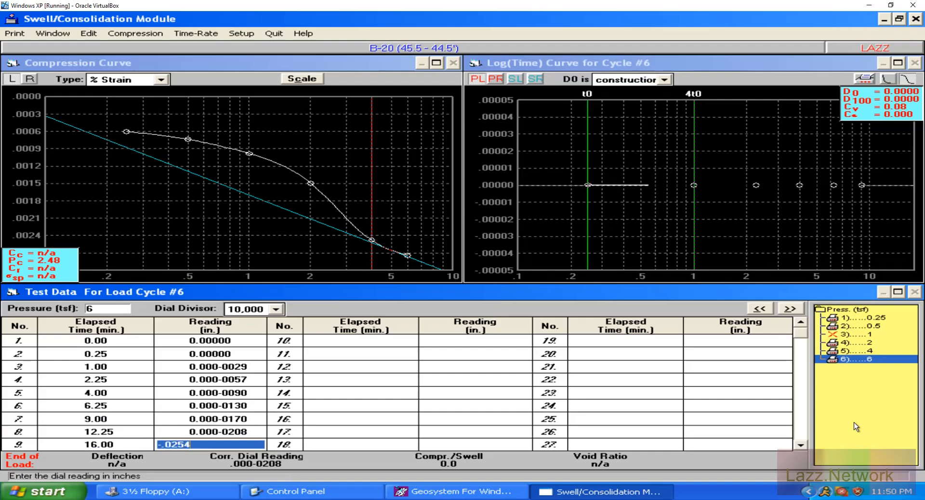
key(Return)
Record dial readings of -.0274 at 20.25 min and -.0302 at 25 min for cycle #6
text(20.2)
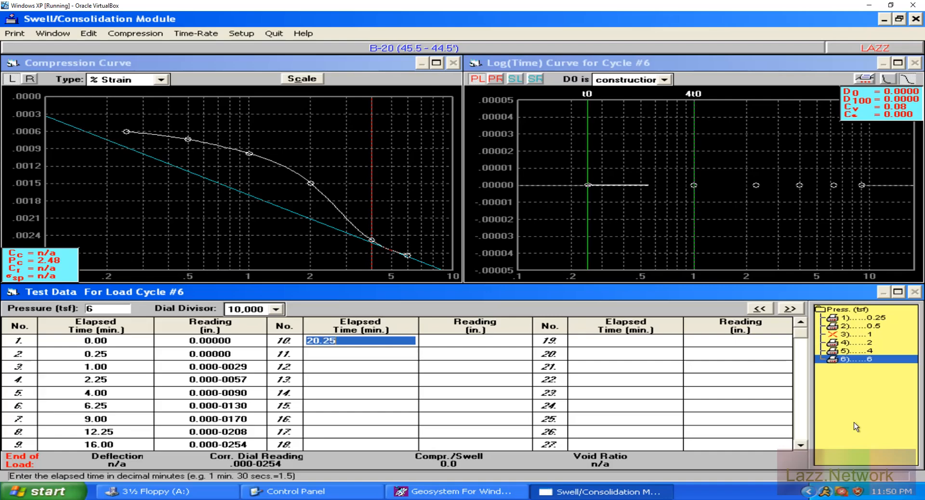
text(5)
key(Return)
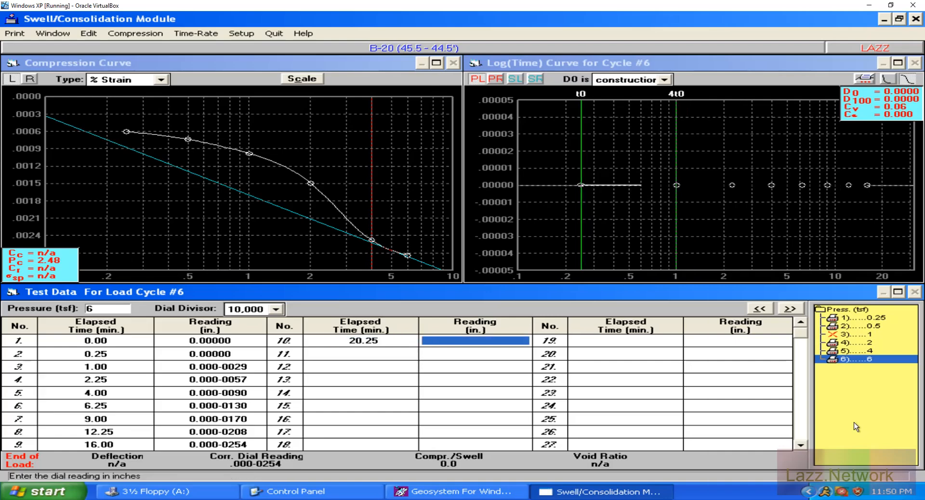
text(0.0274)
key(Return)
text(25)
key(Return)
text(-.0302)
key(Return)
Record dial readings of -.0352 at 36 min and -.0419 at 60 min for cycle #6
text(36)
key(Return)
text(-.0)
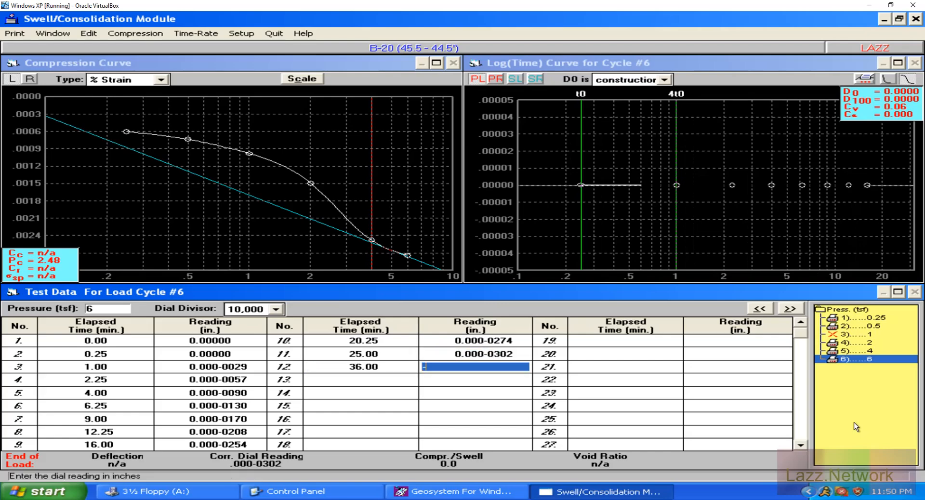
text(352)
key(Return)
text(60)
key(Return)
text(-.0419)
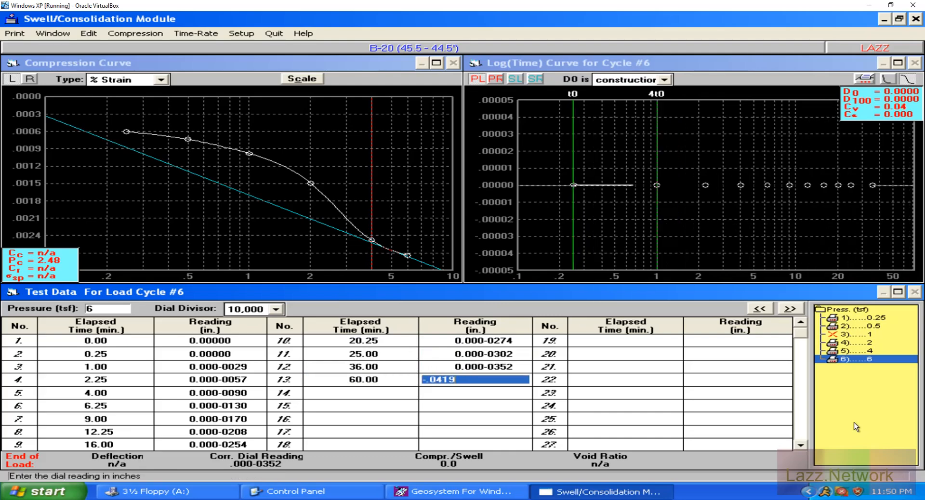
key(Return)
Record dial readings of -.0508 at 120 min and -.0578 at 300 min for cycle #6
text(120)
key(Return)
text(-)
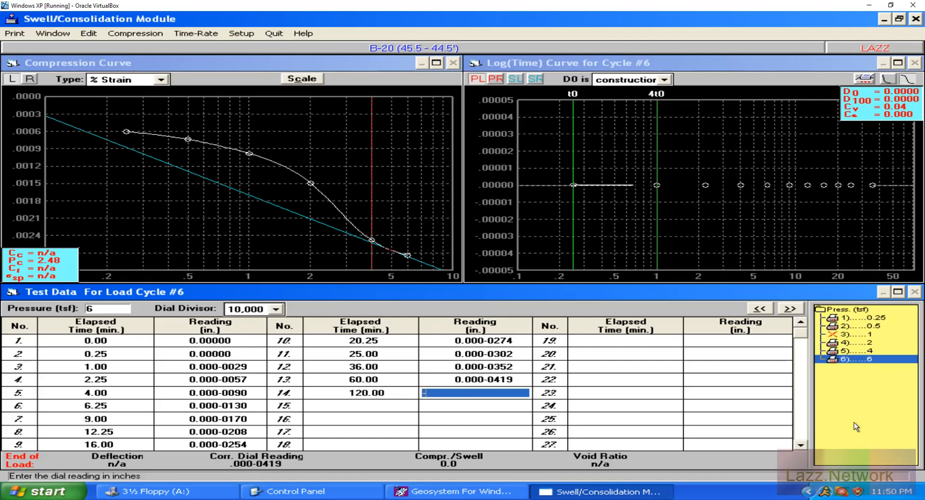
text(.0508)
key(Return)
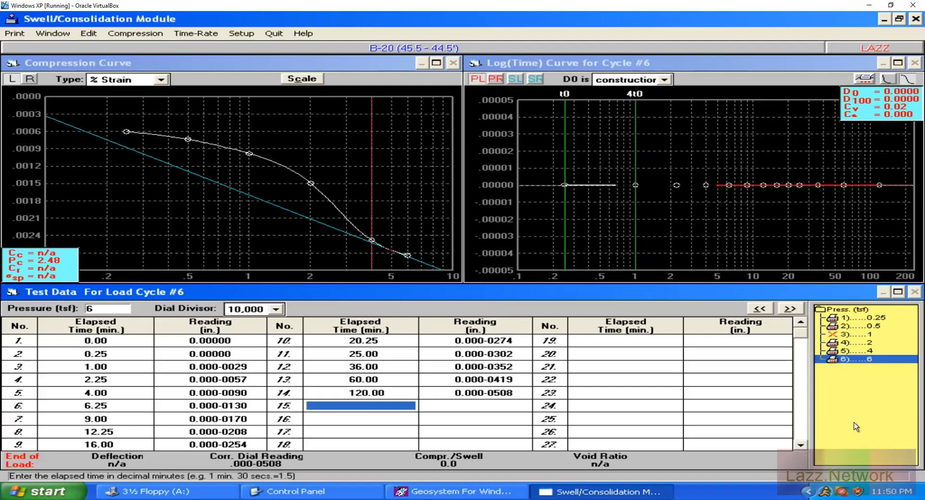
text(300)
key(Return)
text(-.0578)
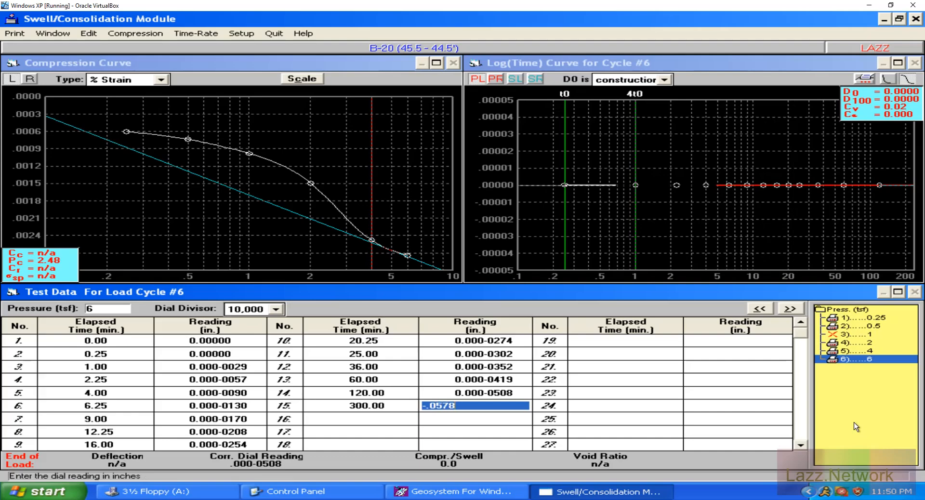
key(Return)
Record dial readings of -.0610 at 480 min and -.0669 at 1440 min for cycle #6
text(480)
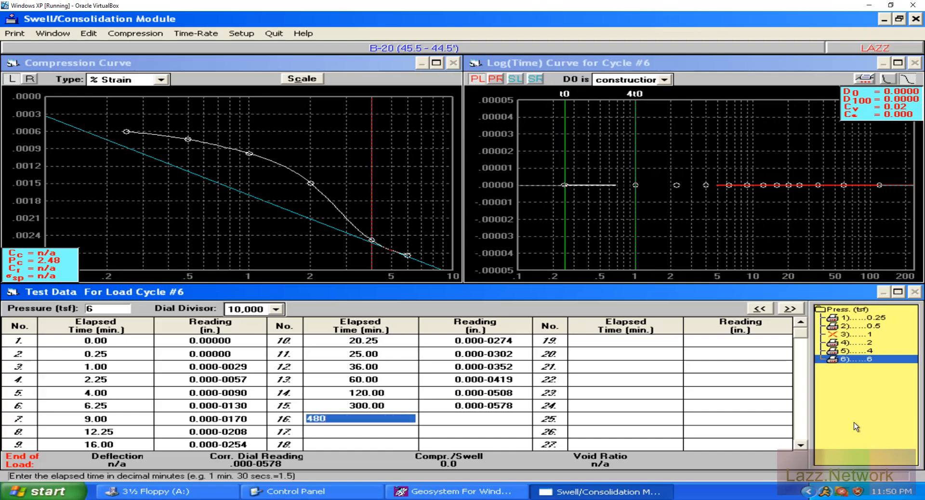
key(Return)
text(-.0610)
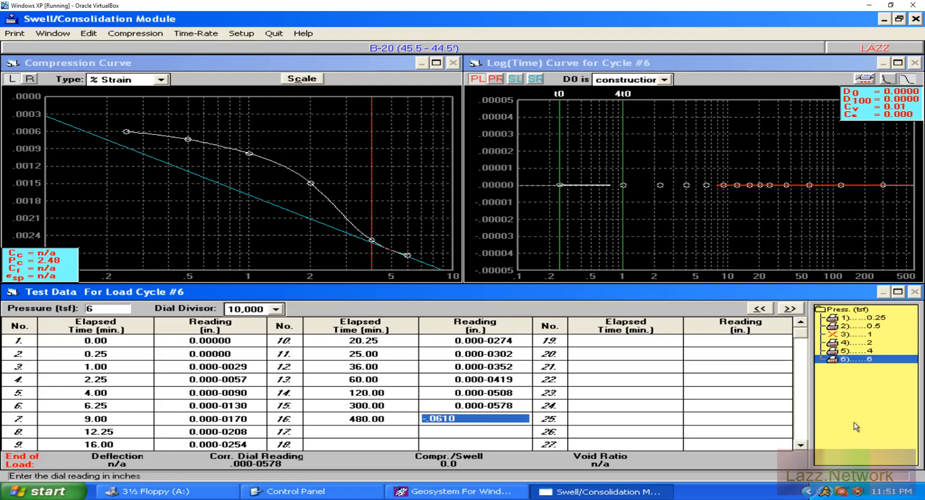
key(Return)
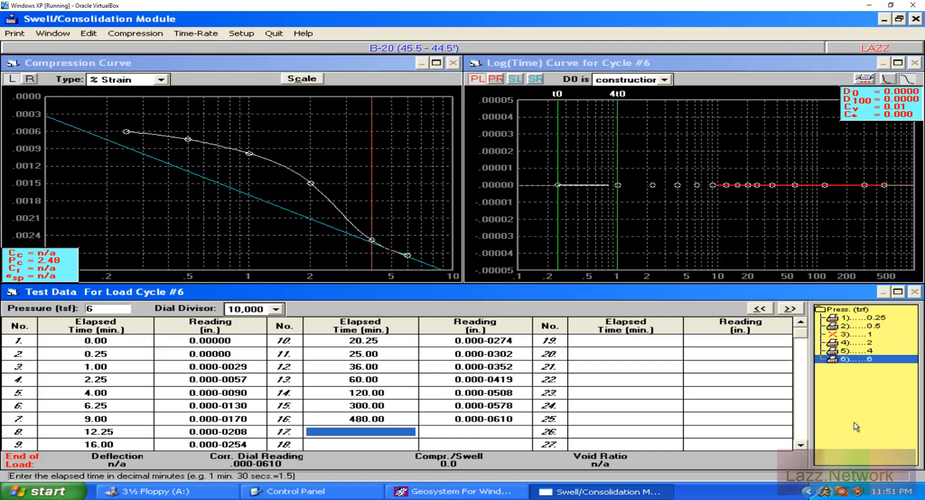
text(1440)
key(Return)
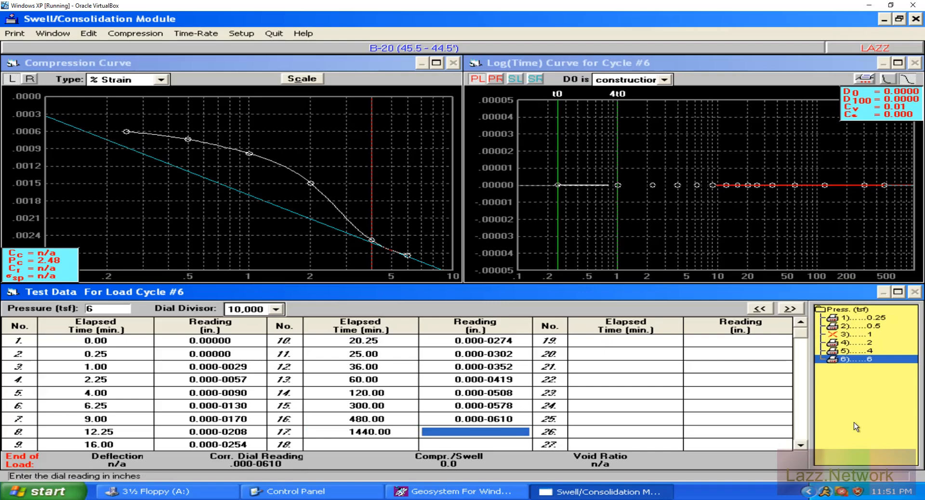
text(669)
key(Return)
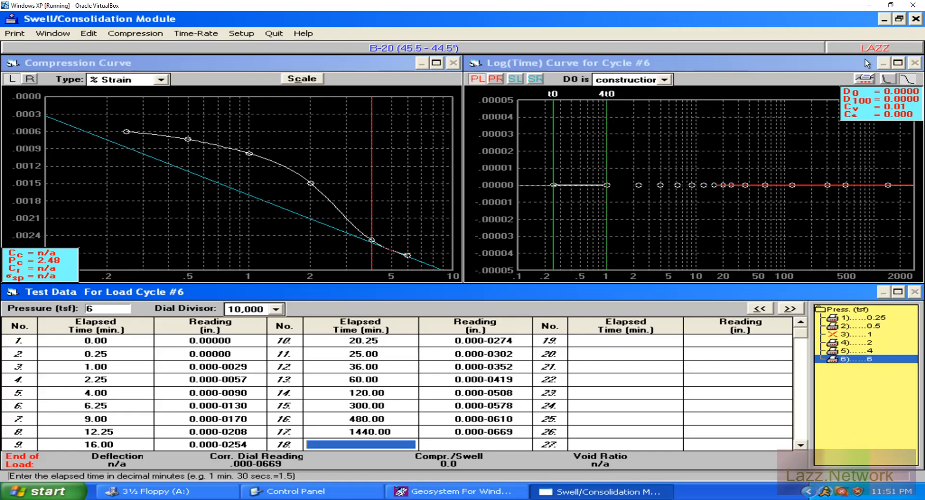
Recheck the 25 min and 1440 min readings of cycle #6 and add load cycle #7
click(485, 365)
click(496, 353)
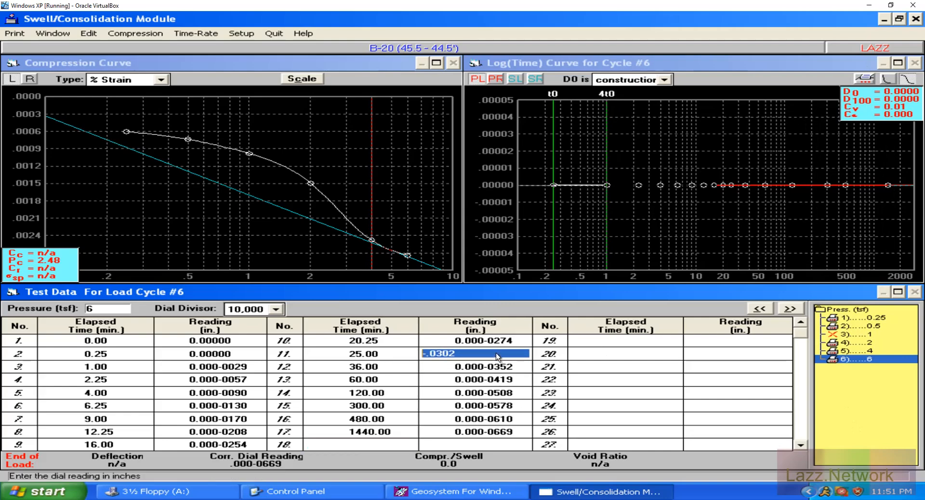
click(494, 429)
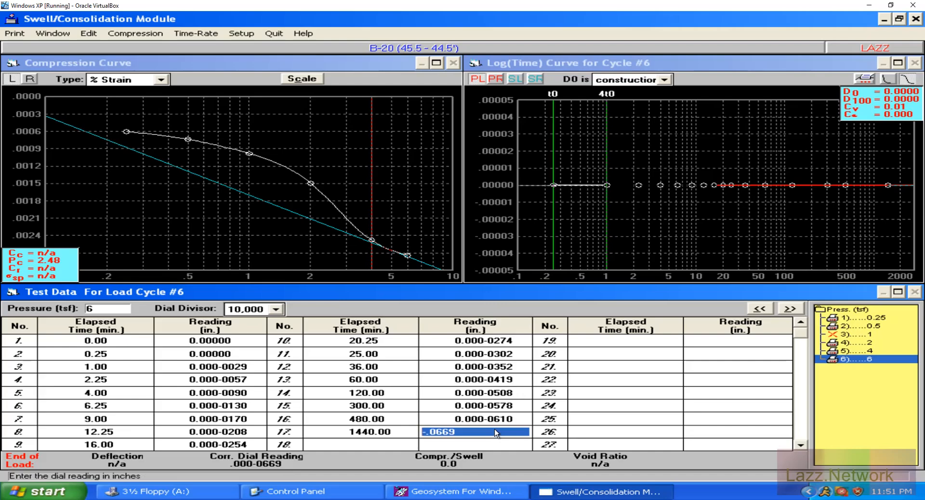
click(790, 311)
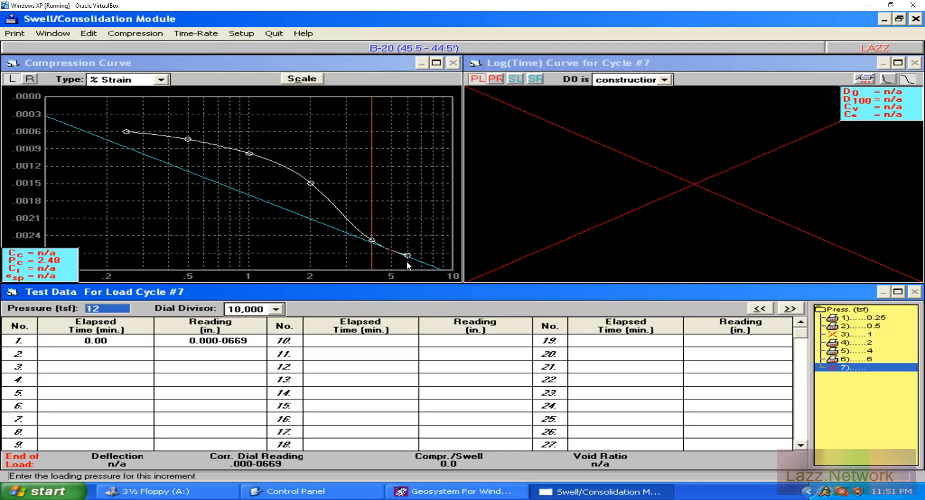
Set the loading pressure of load cycle #7 to 4 tsf
key(BackSpace)
text(4)
click(234, 342)
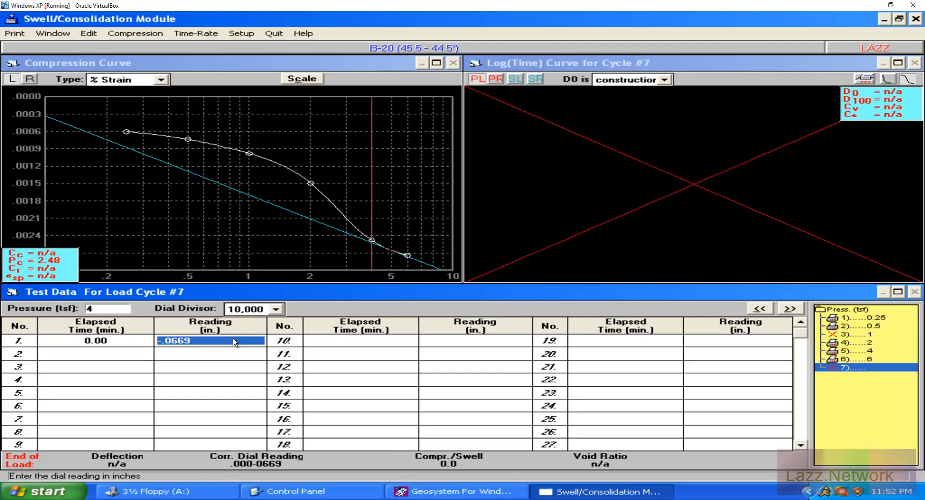
Record a dial reading of -.0659 at 0.25 min for cycle #7
click(129, 359)
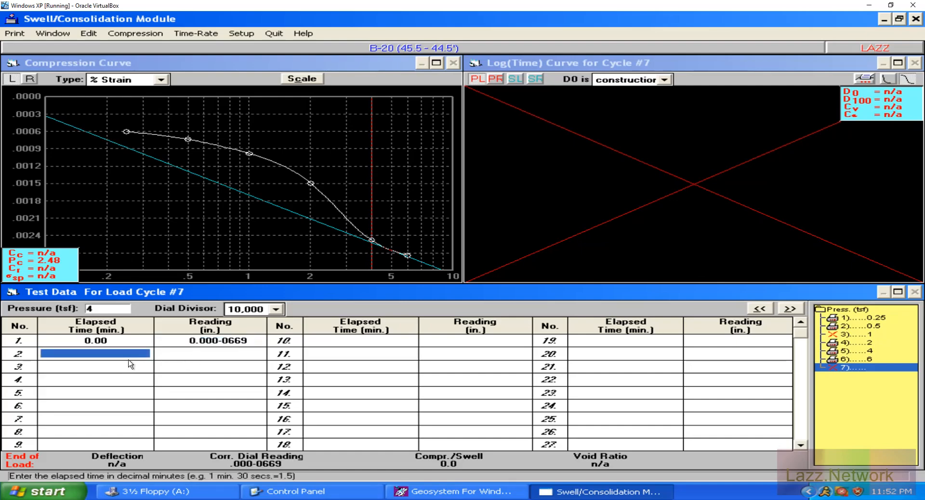
text(.25)
key(Return)
text(-.065)
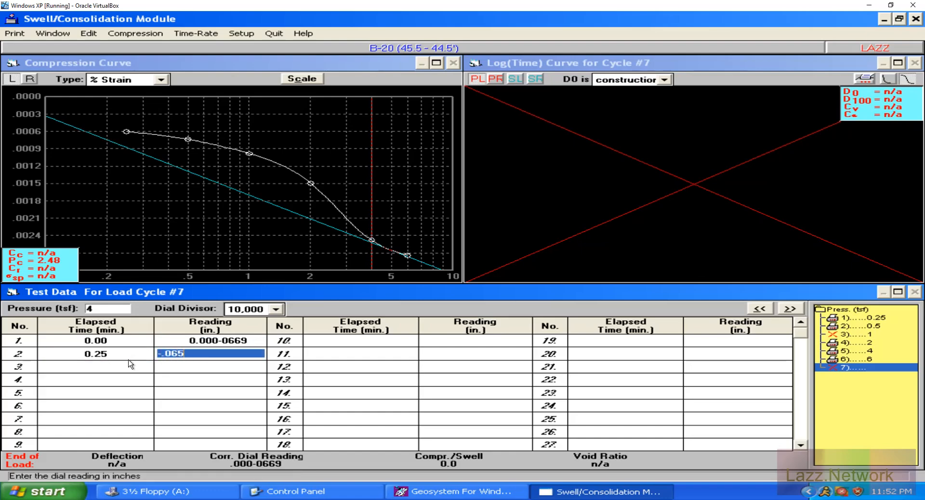
text(9)
key(Return)
Record dial readings of -.0653 at 1 min and -.0651 at 2.25 min for cycle #7
text(1)
key(Return)
text(-.0653)
key(Return)
text(2.25)
key(Return)
text(-.0651)
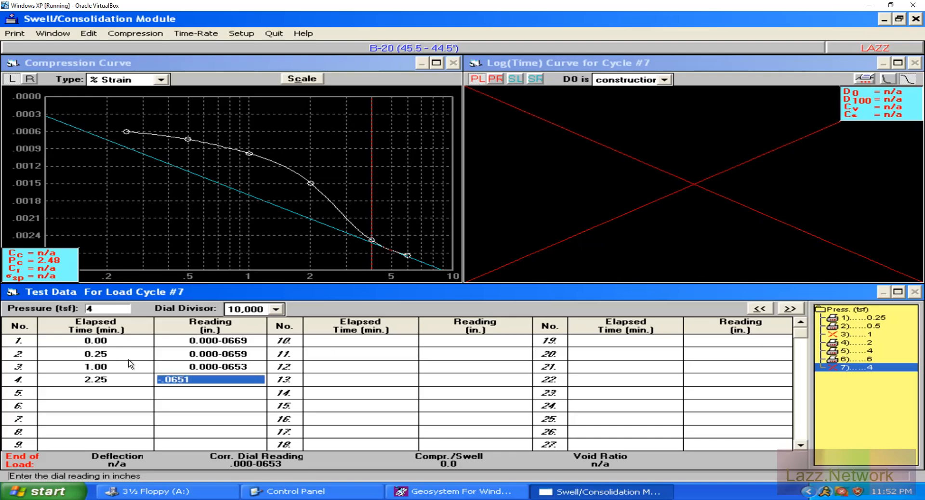
key(Return)
Record dial readings of -.0650 at 4 min and -.0649 at 6.25 min for cycle #7
text(4)
key(Return)
text(-.0650)
key(Return)
text(6.25)
key(Return)
text(-.0649)
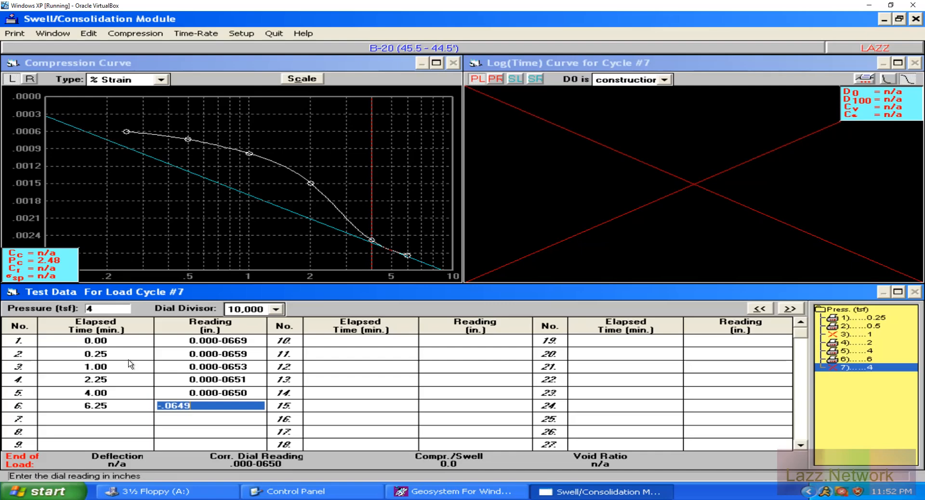
key(Return)
Record dial readings of -.0649 at 9 min and -.0648 at 12.25 min for cycle #7
text(9)
key(Return)
text(-.0649)
key(Return)
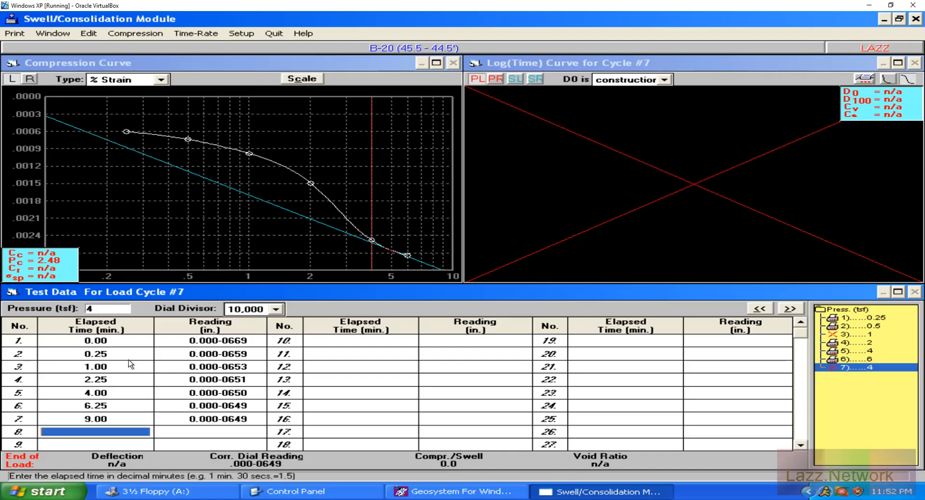
text(12.25)
key(Return)
text(-.06)
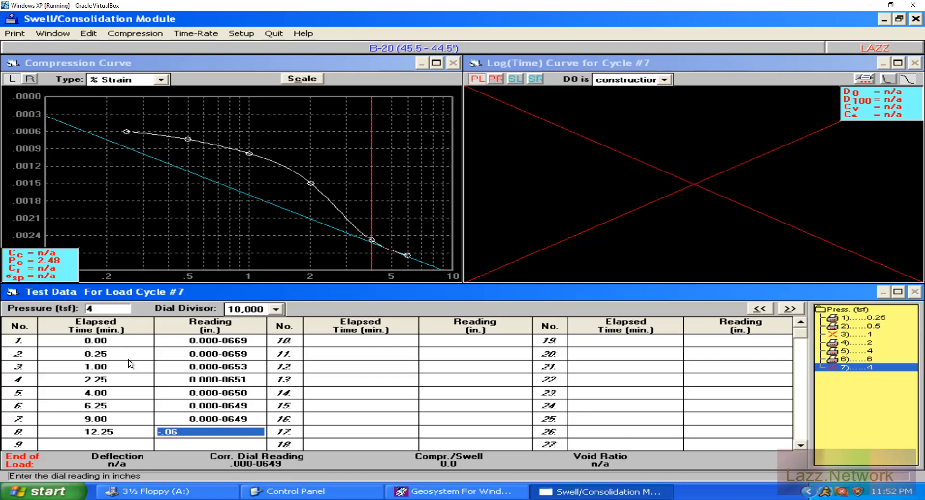
text(48)
key(Return)
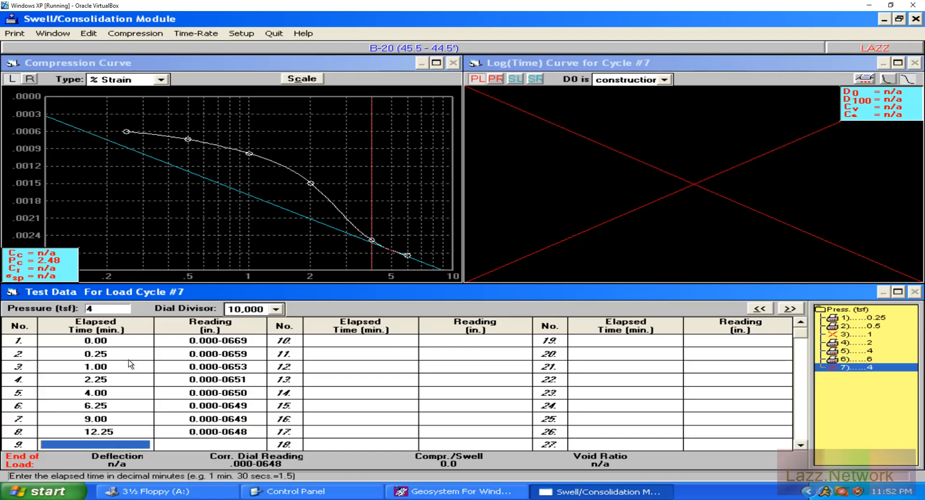
Record a dial reading of -.0647 at both 20.25 min and 25 min for cycle #7
text(20.25)
key(Return)
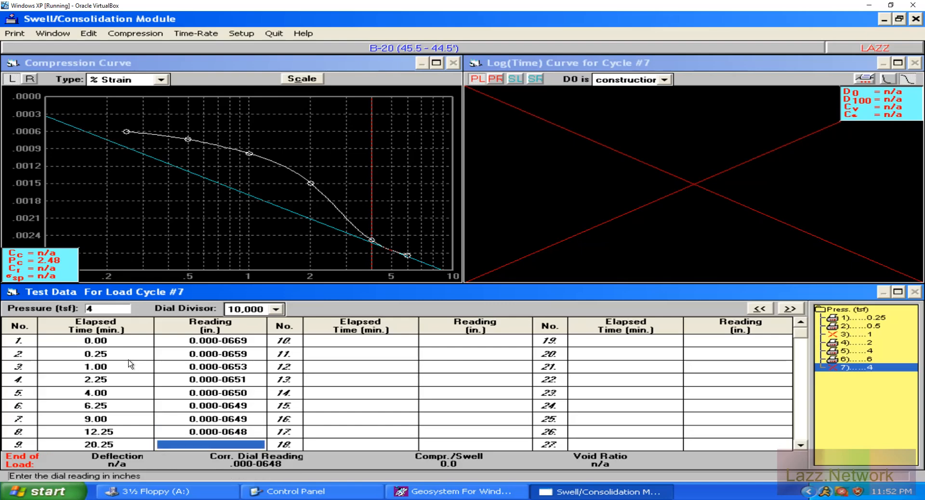
text(-.0647)
key(Return)
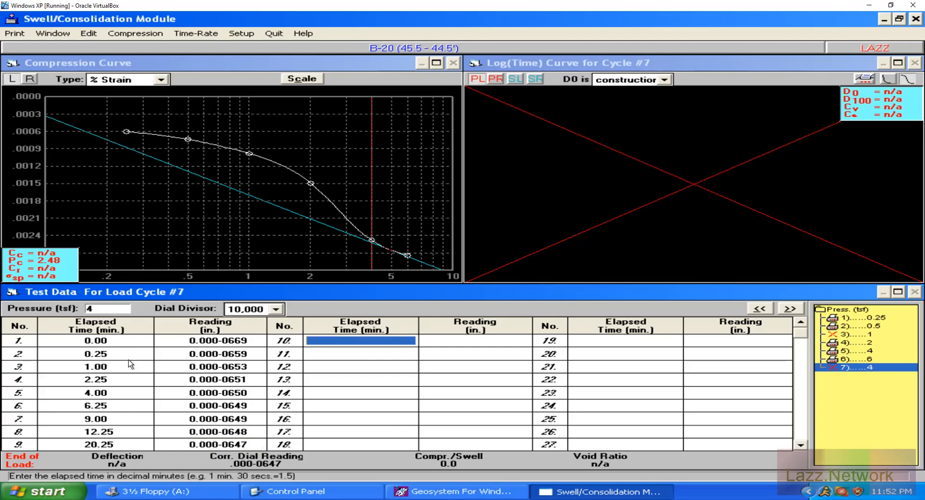
text(25)
key(Return)
text(-.0647)
key(Return)
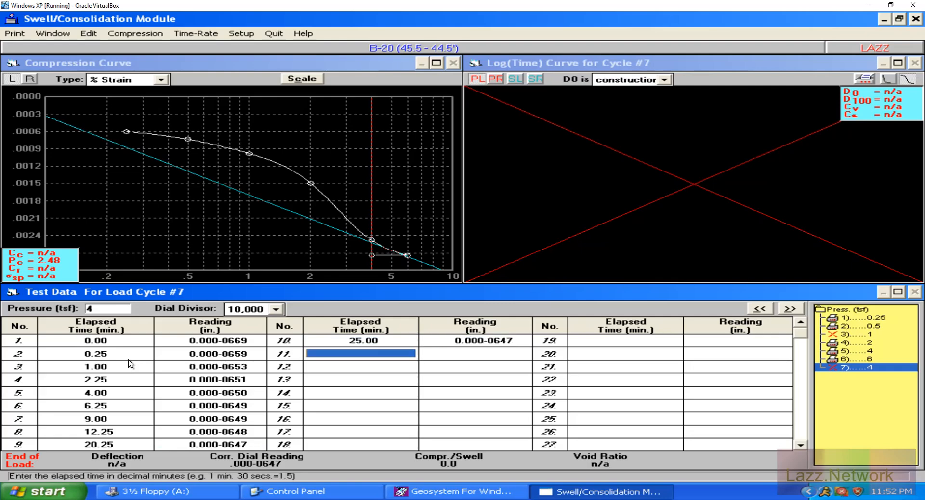
Record a dial reading of -.0647 at both 36 min and 60 min for cycle #7
text(36)
key(Return)
text(-.0)
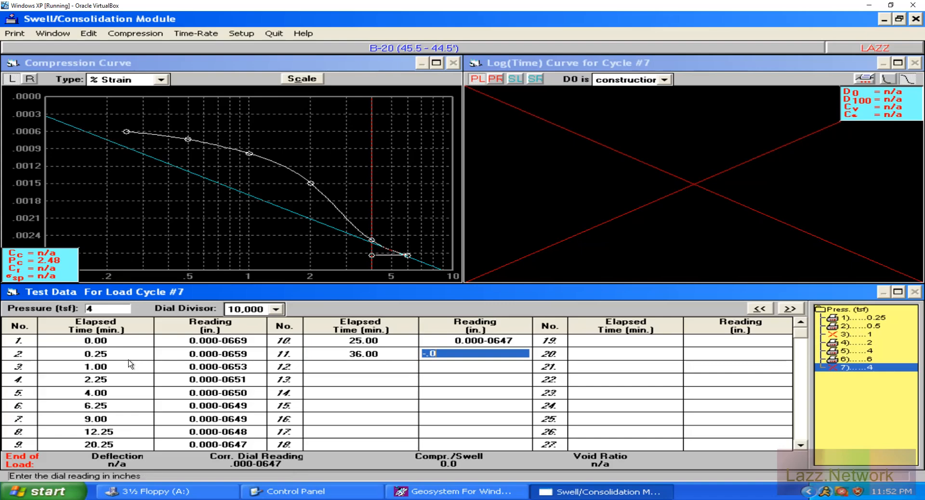
text(647)
key(Return)
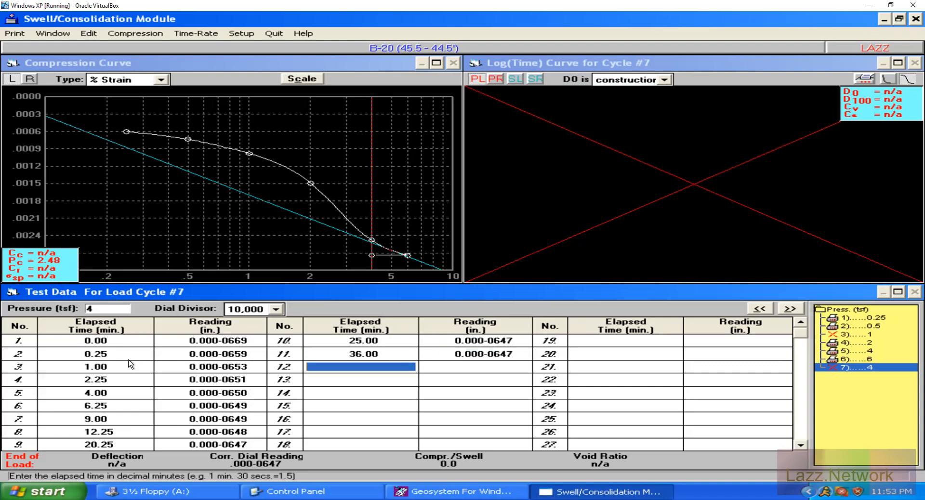
text(60)
key(Return)
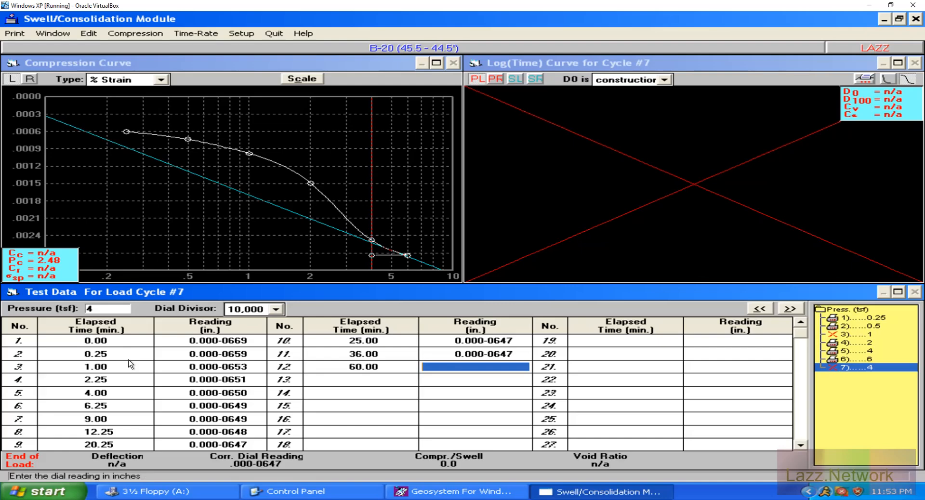
text(-.0647)
key(Return)
Record dial readings of -.0646 at 120 min and -.0645 at 300 min for cycle #7
text(120)
key(Return)
text(-.064)
text(300)
key(Return)
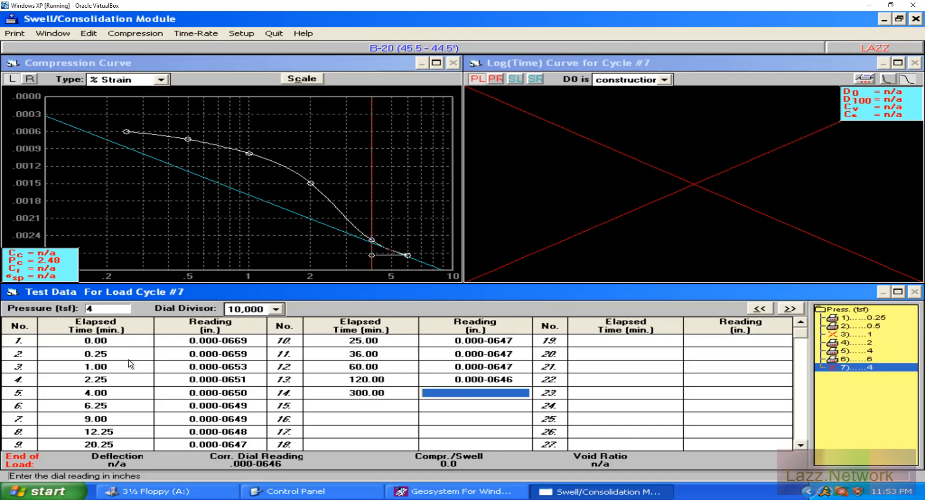
text(.0645)
key(Return)
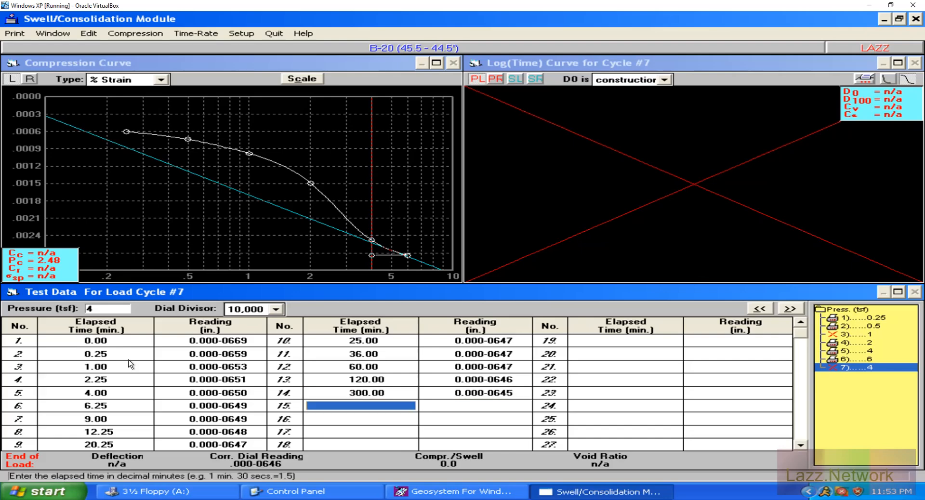
Record a dial reading of -.0645 at both 480 min and 4320 min for cycle #7
text(1)
key(BackSpace)
text(480)
key(Return)
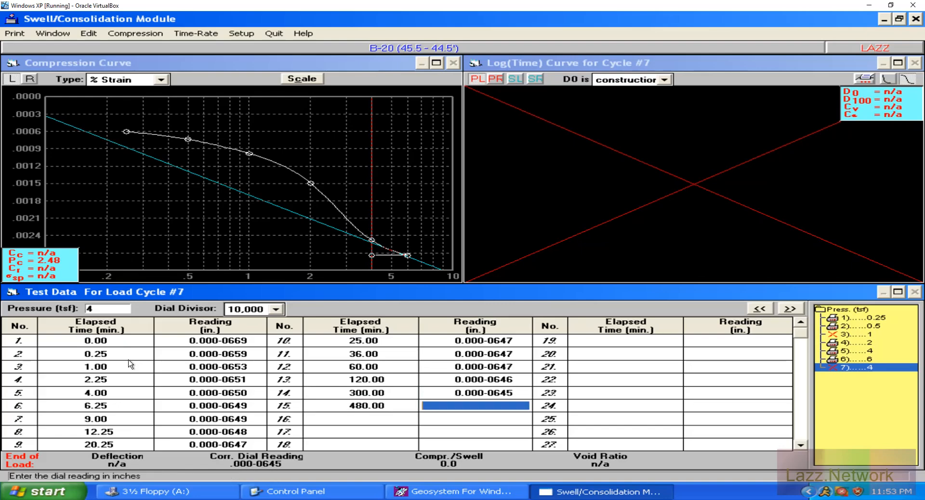
text(.0645)
key(Return)
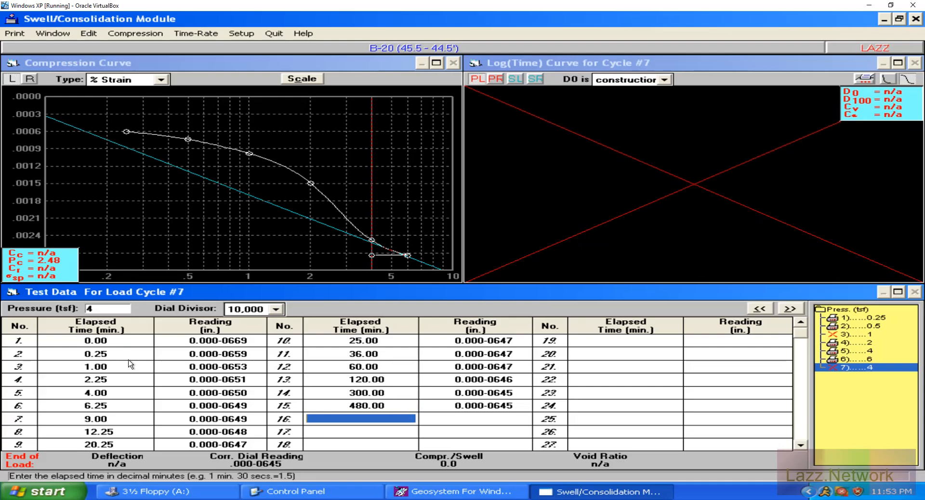
text(4320)
key(Return)
text(0645)
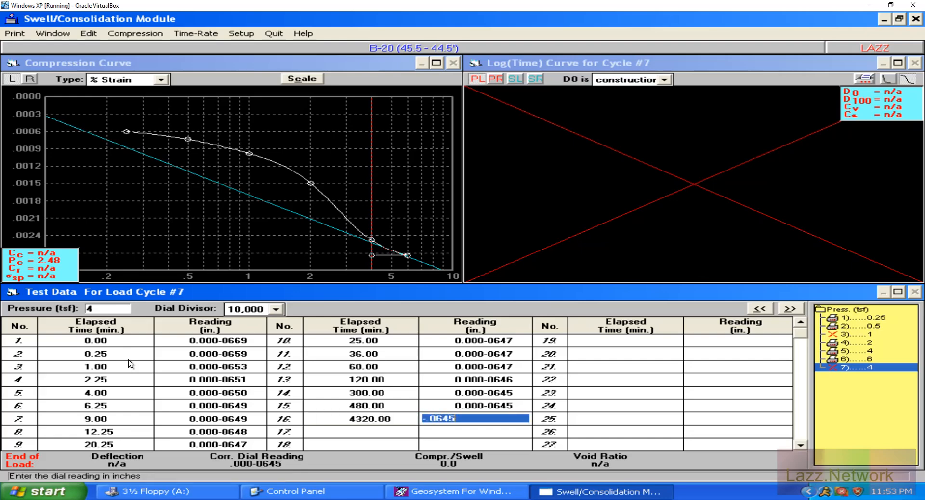
key(Return)
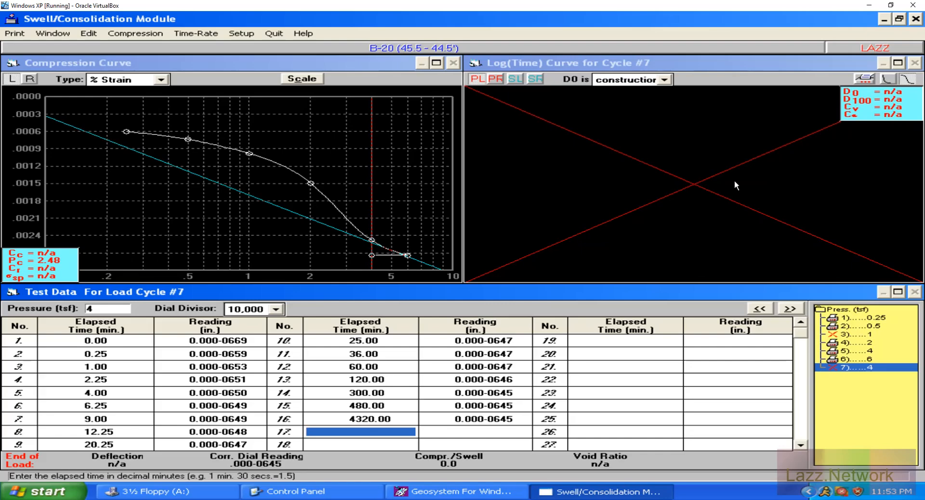
Add load cycle #8 and set its loading pressure to 1 tsf
click(788, 308)
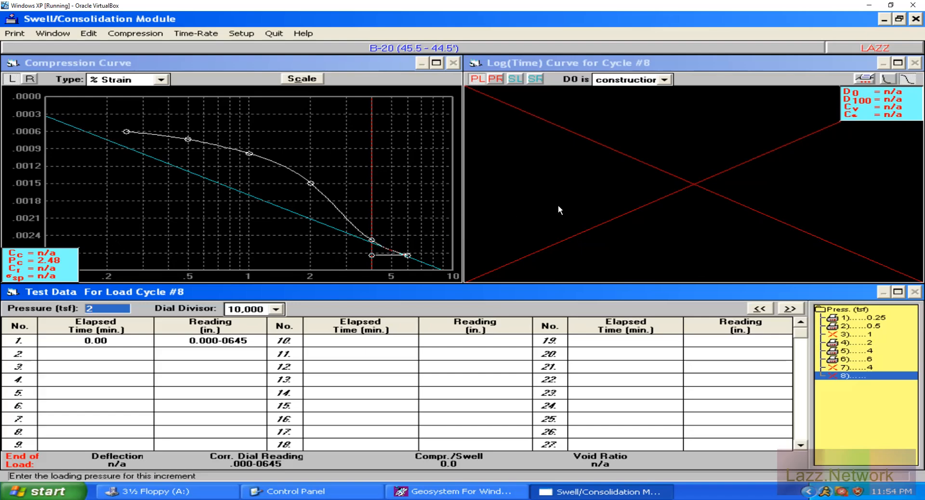
click(229, 348)
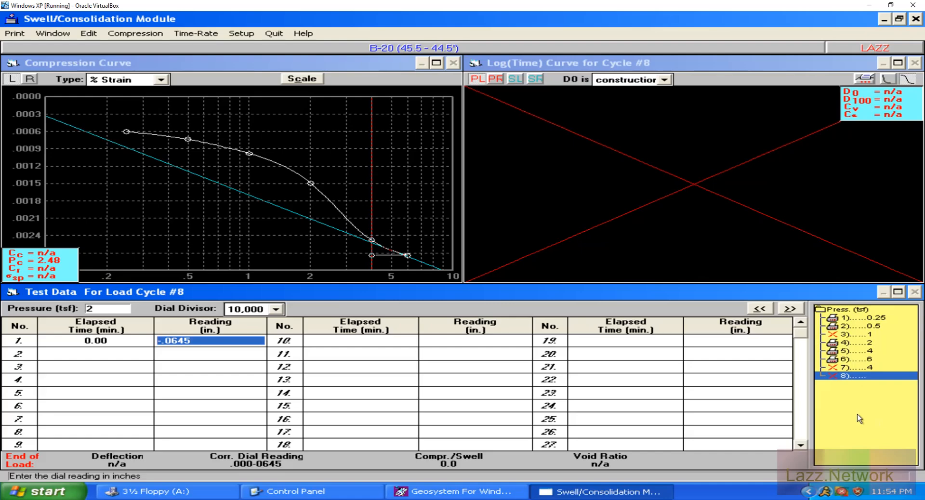
click(99, 359)
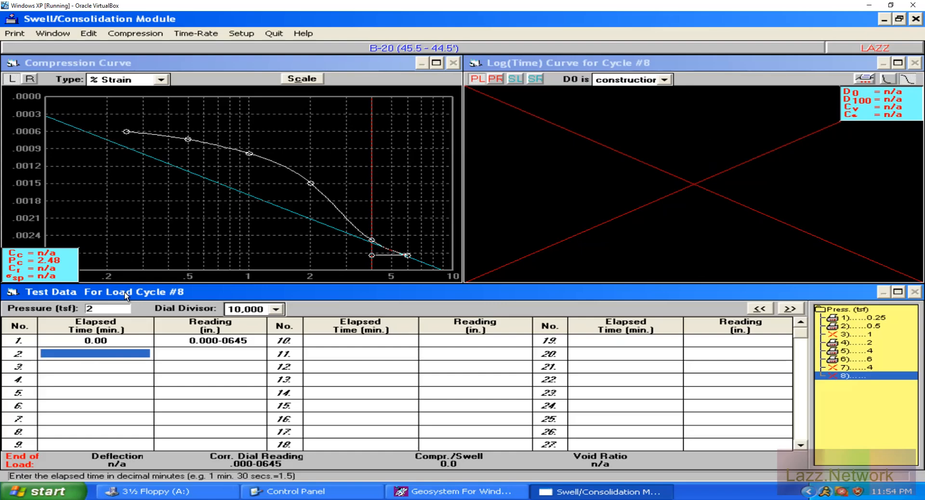
click(97, 308)
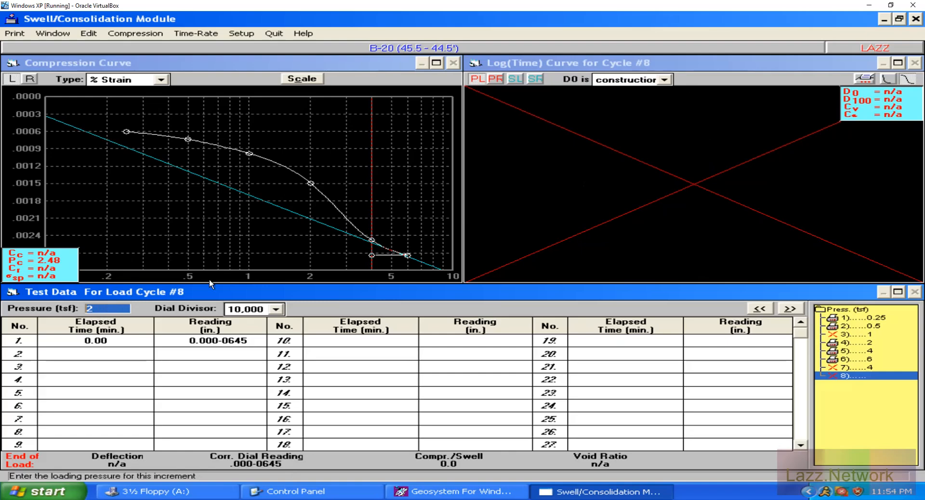
key(BackSpace)
text(1)
Record dial readings of -.0586 at 0.25 min and -.0570 at 1 min for cycle #8
click(111, 357)
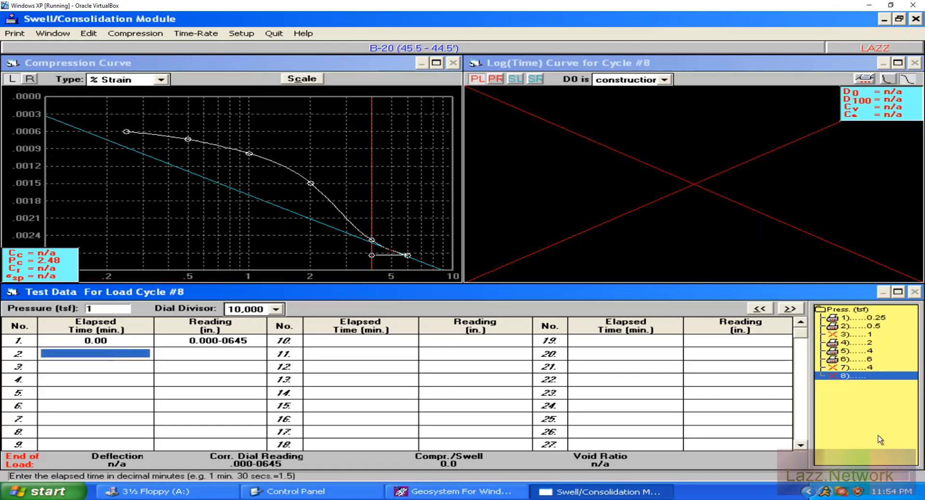
text(.25)
key(Tab)
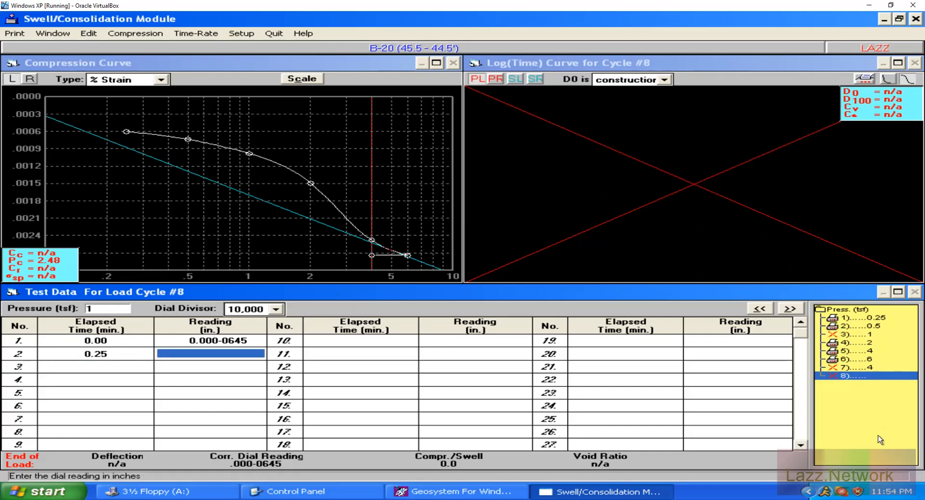
text(-.0586)
key(Return)
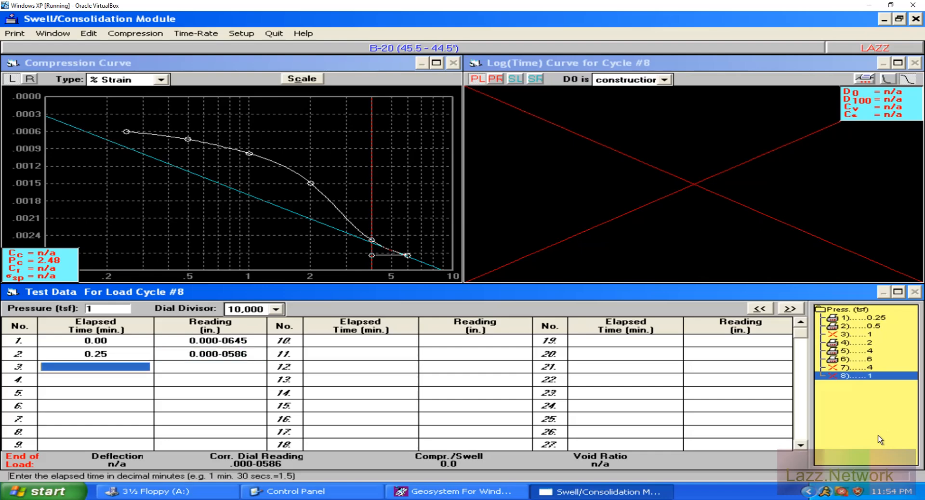
text(1)
key(Return)
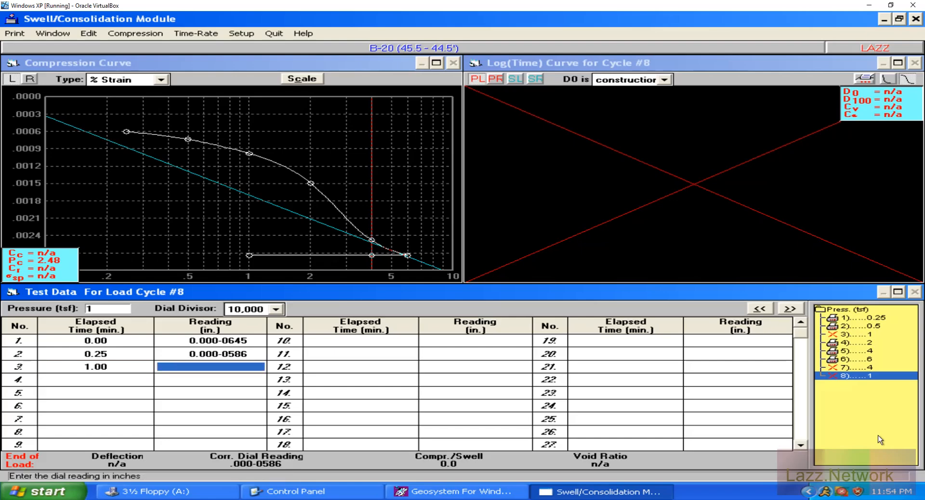
text(.000-0)
text(570)
key(Return)
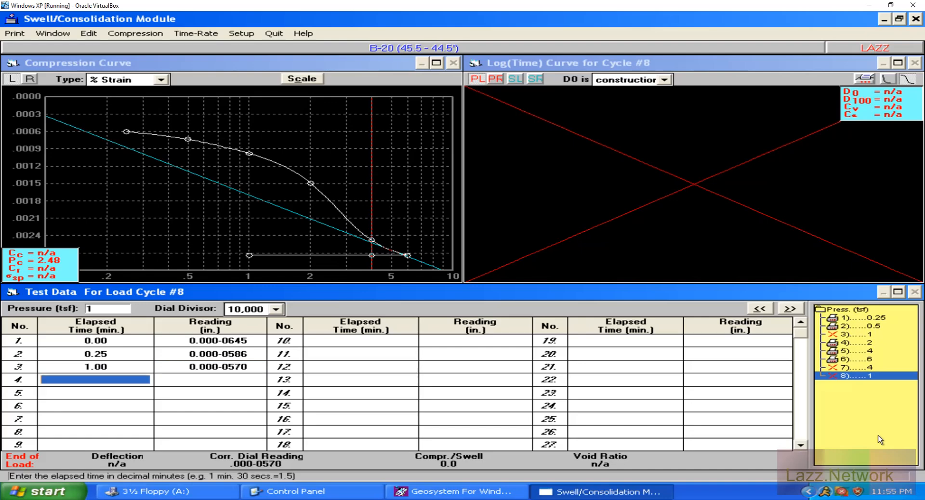
Record dial readings of -.0563 at 2.25 min and -.0554 at 4 min for cycle #8
text(2.25)
key(Return)
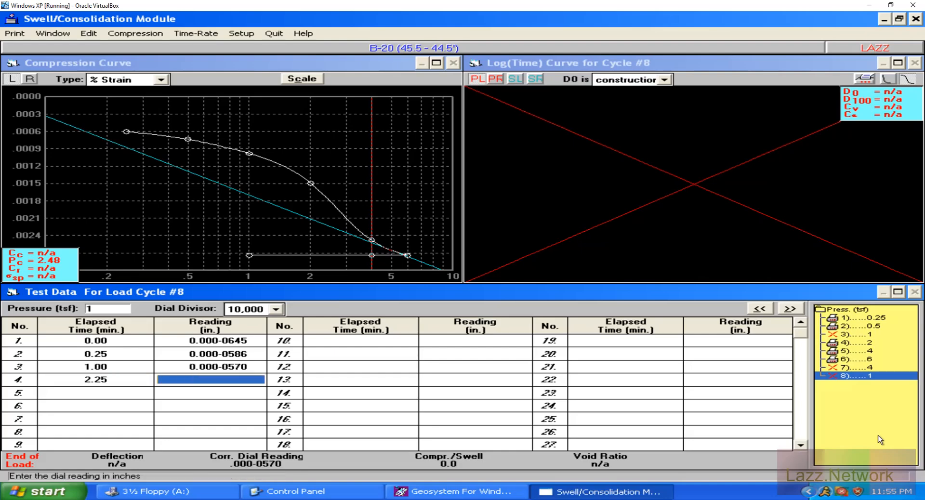
text(.0563)
key(Return)
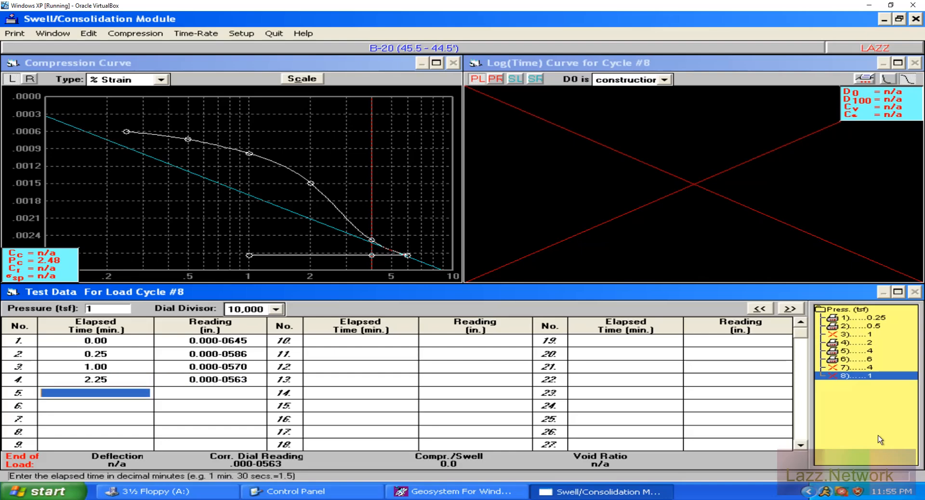
text(4)
key(Return)
text(-)
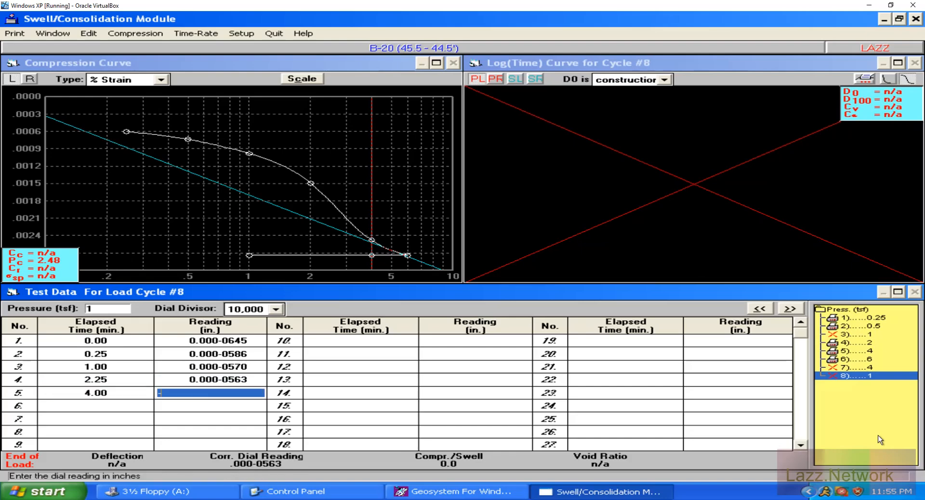
text(.0554)
key(Return)
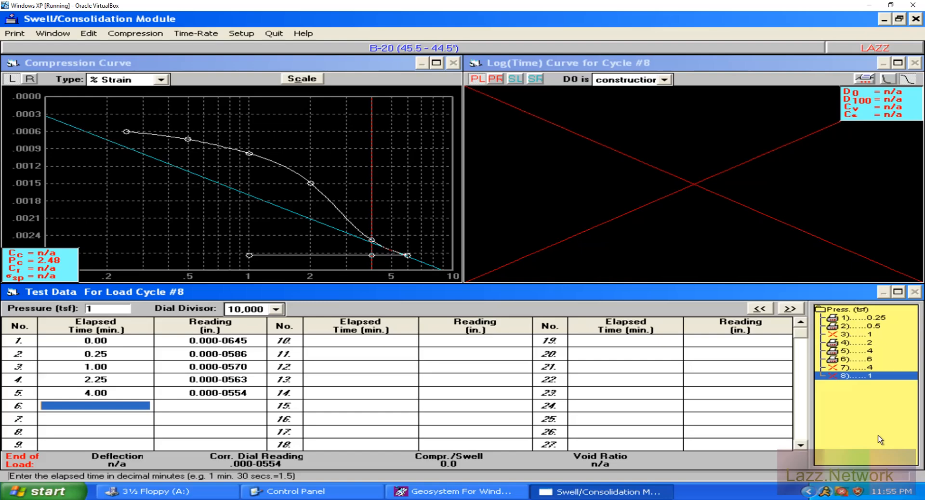
Record a dial reading of -.0544 at 6.25 min for cycle #8
text(6.25)
key(Return)
text(-.0)
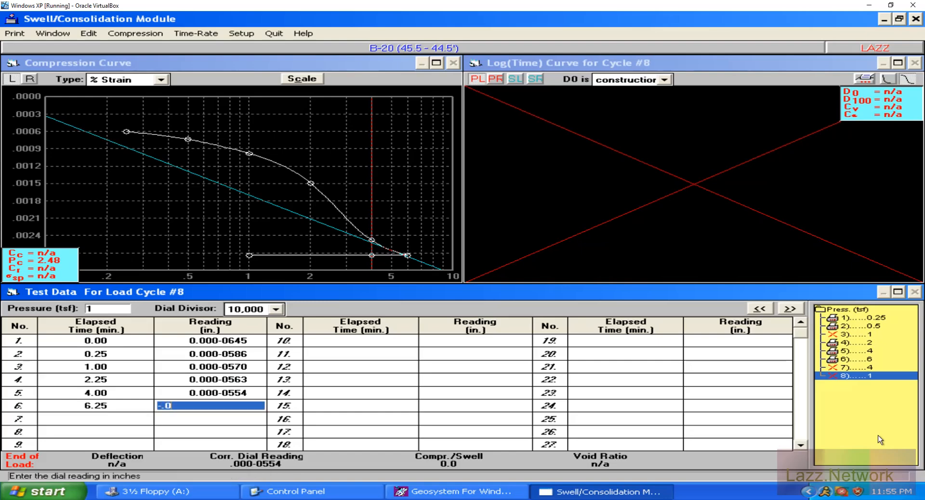
text(544)
key(Return)
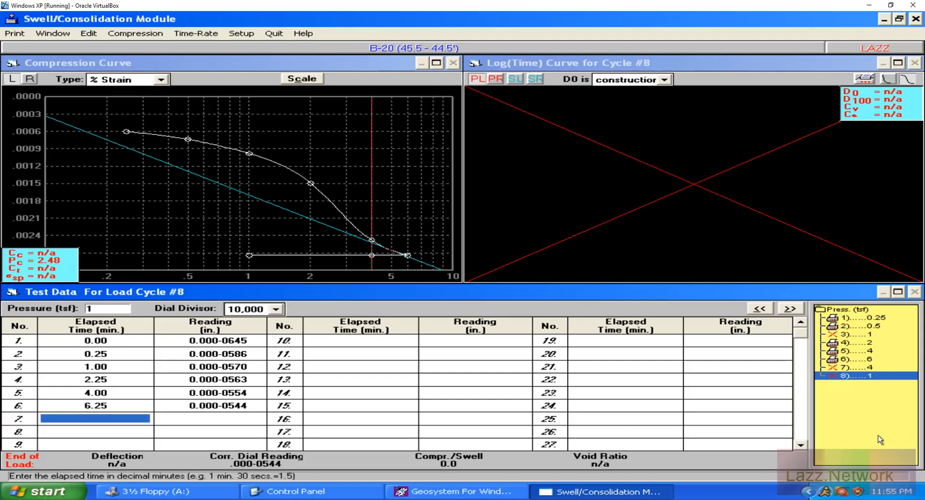
Record dial readings of -.0536 at 9 min and -.0530 at 12.25 min for cycle #8
text(9)
key(Return)
text(-.0536)
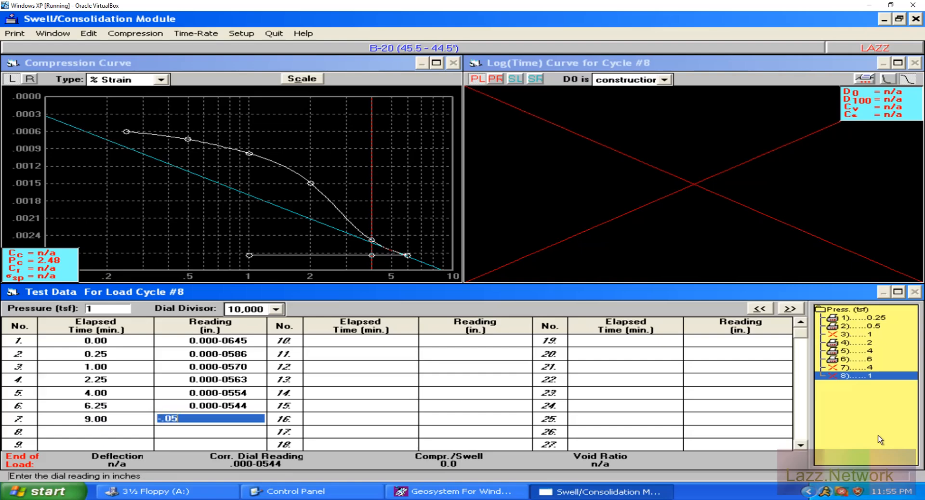
key(Return)
text(12.25)
key(Return)
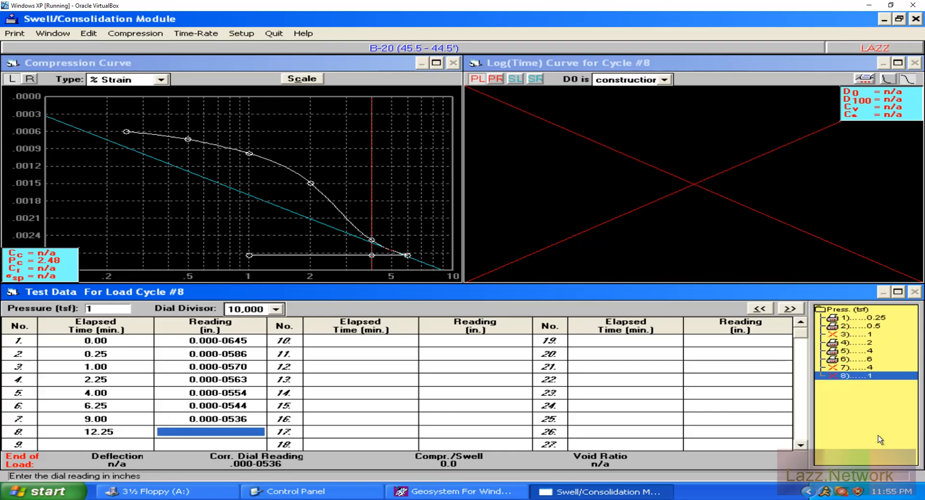
text(-.0530)
key(Return)
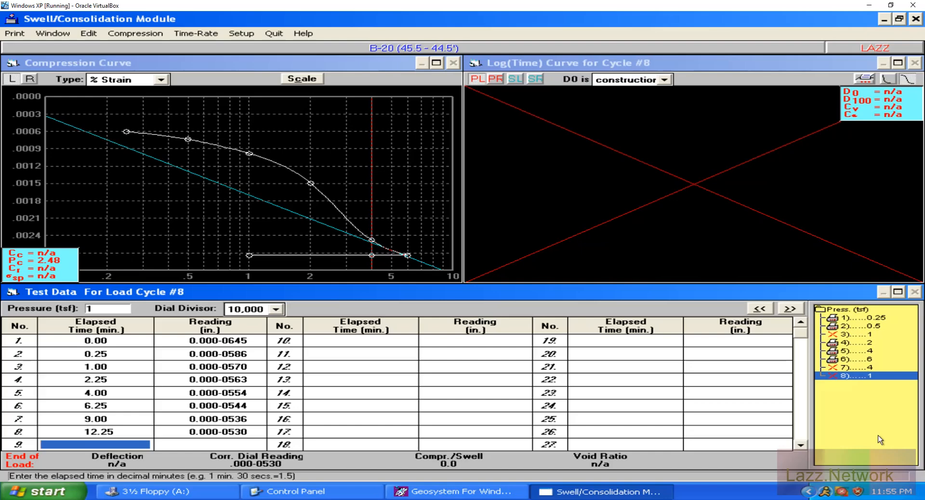
Record dial readings of -.0525 at 16 min and -.0521 at 20.25 min for cycle #8
text(16)
key(Return)
text(-.0525)
key(Return)
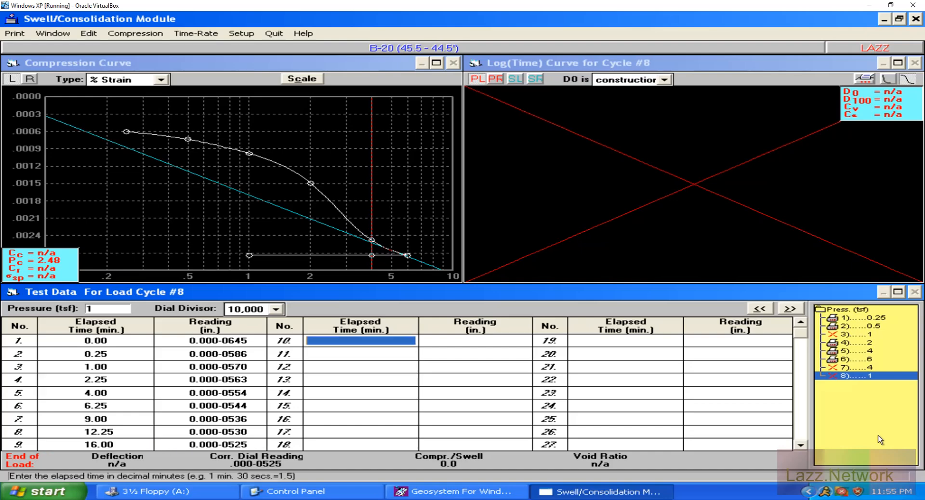
text(20.25)
key(Return)
text(-.0521)
key(Return)
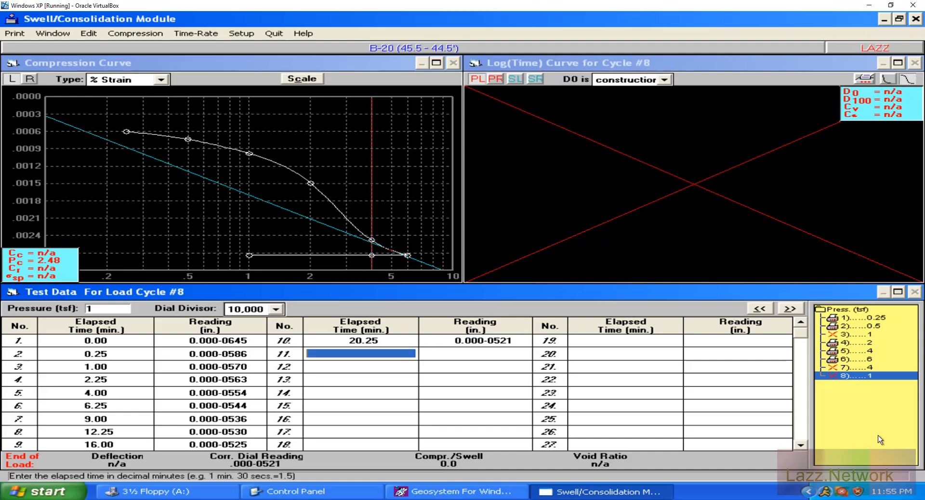
Record dial readings of -.0517 at 25 min and -.0511 at 36 min for cycle #8
text(25)
key(Return)
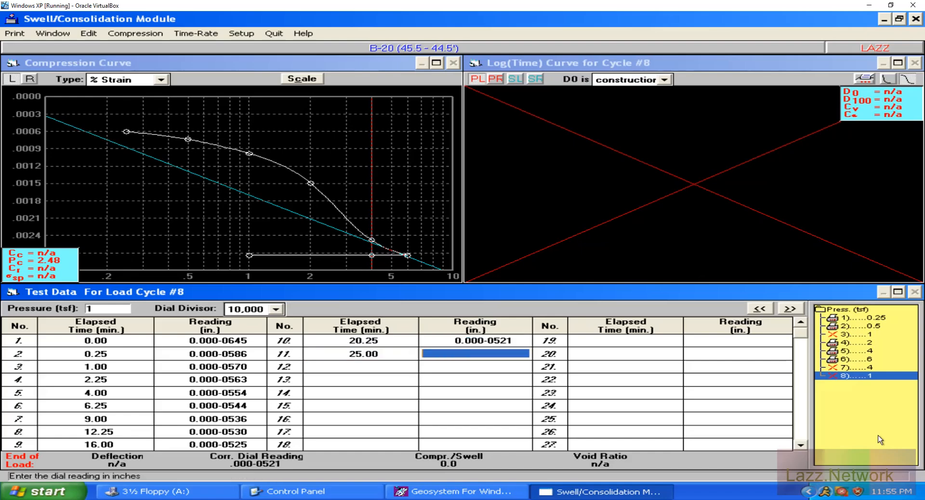
text(-.0517)
key(Return)
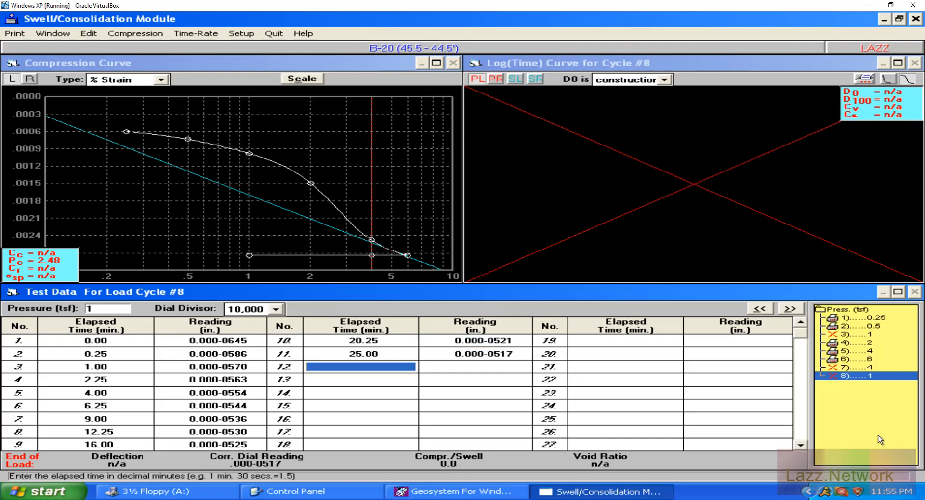
text(36)
key(Return)
text(-.0511)
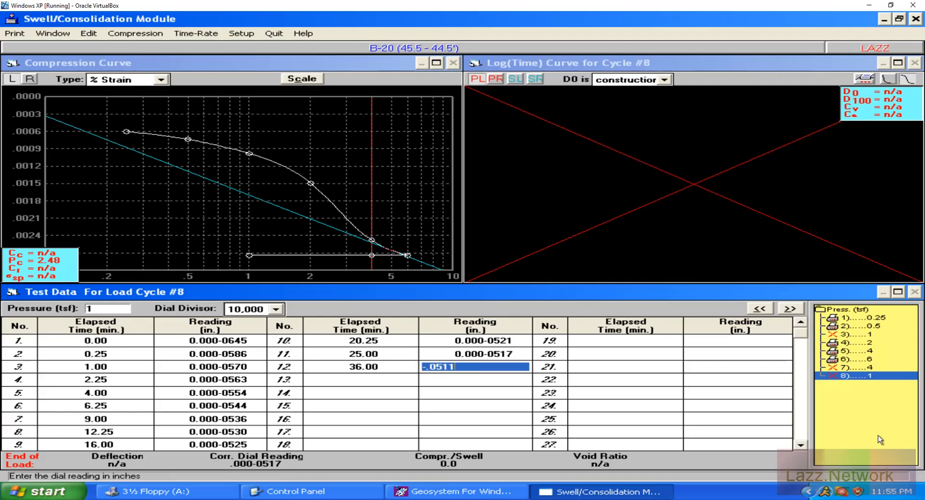
key(Return)
Record dial readings of -.0504 at 60 min and -.0494 at 120 min for cycle #8
text(60)
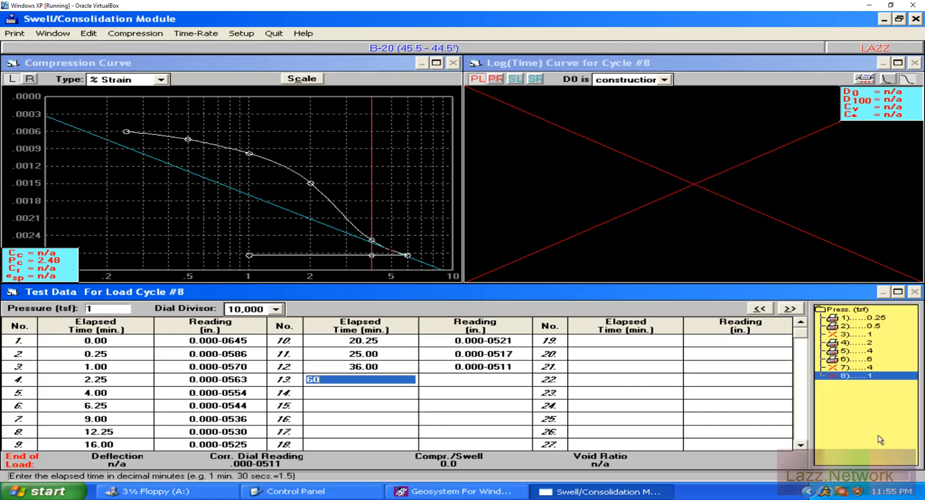
key(Return)
text(-.0504)
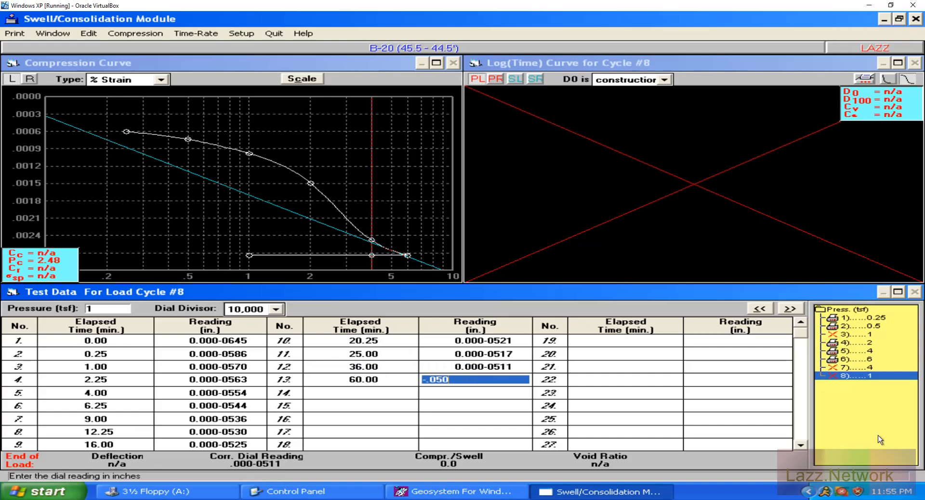
key(Return)
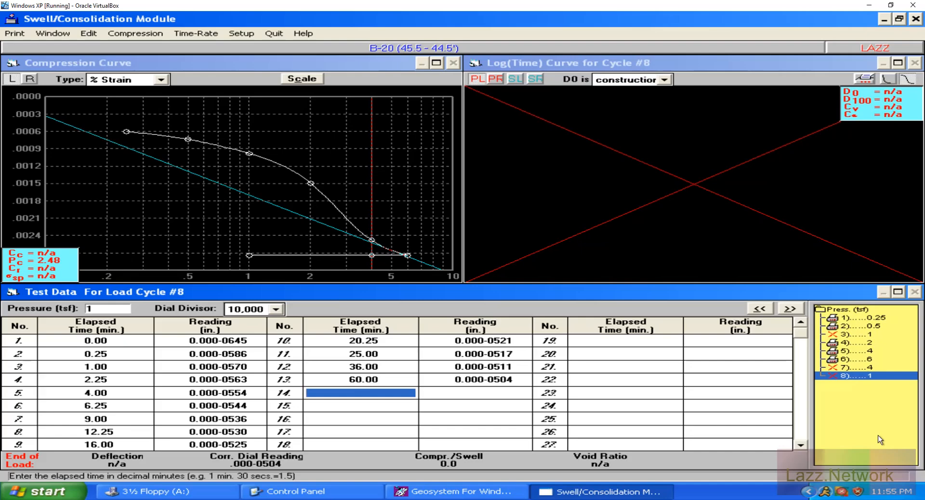
text(120)
key(Return)
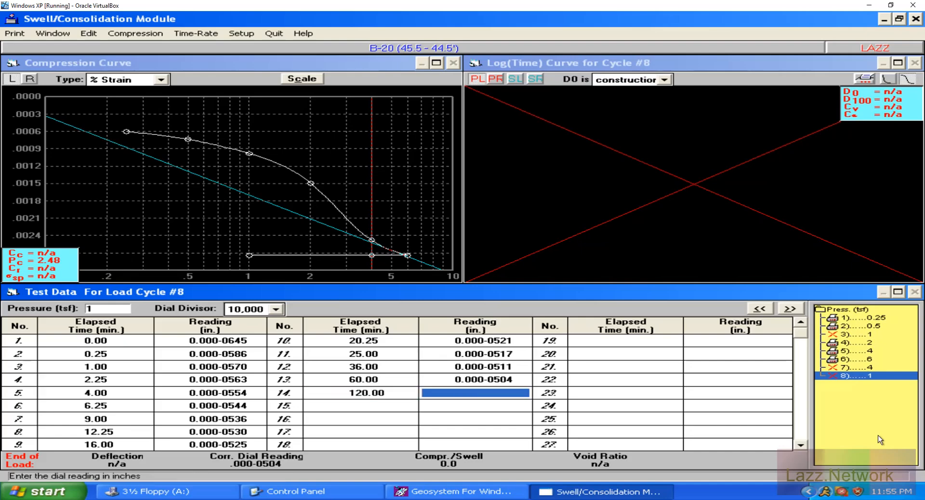
text(-.0494)
key(Return)
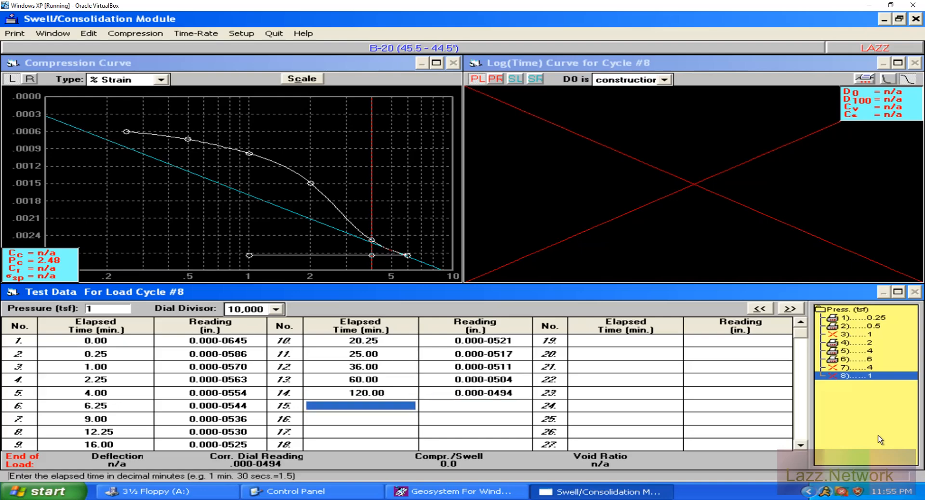
Record dial readings of -.0486 at 300 min and -.0479 at 480 min for cycle #8
text(300)
key(Return)
text(-.0)
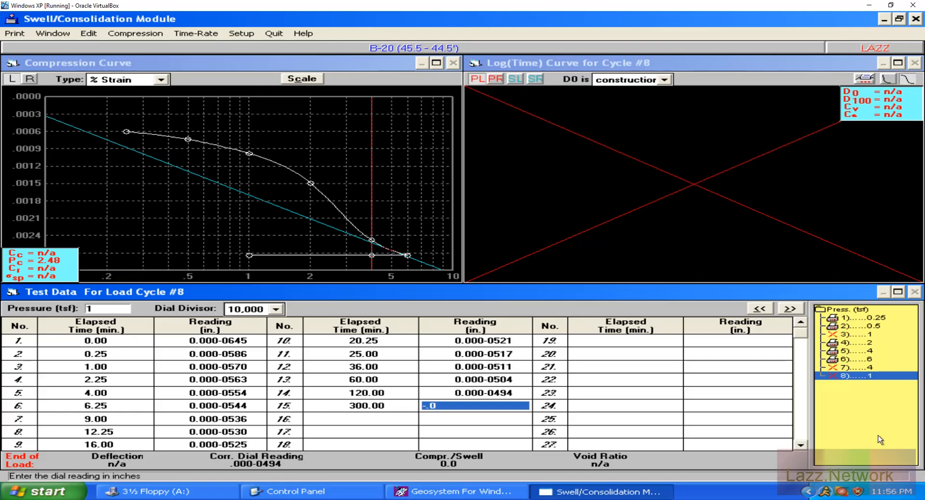
text(486)
key(Return)
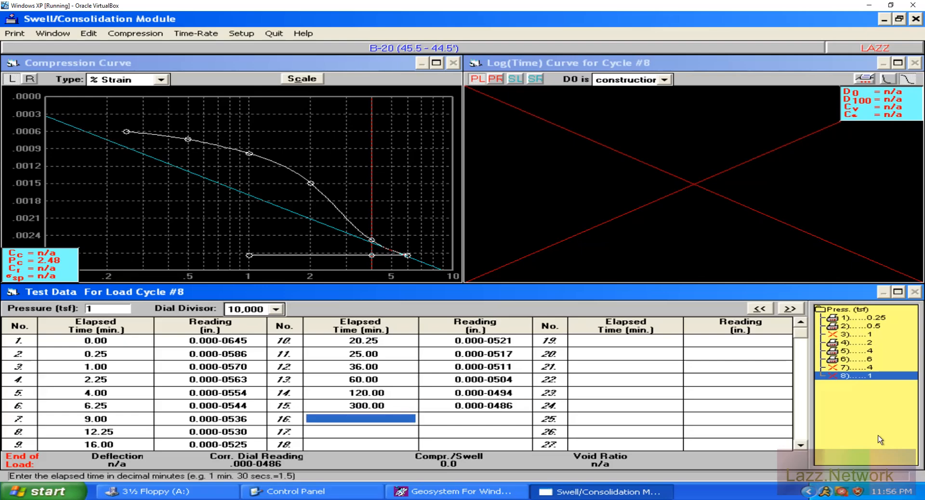
text(480)
key(Return)
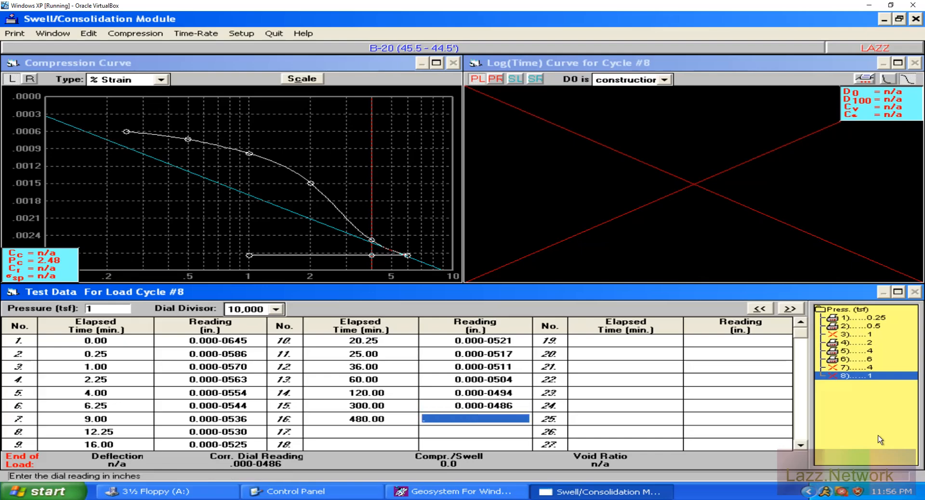
text(-.0479)
key(Return)
Record a dial reading of -.0469 at 1440 min for cycle #8
text(1440)
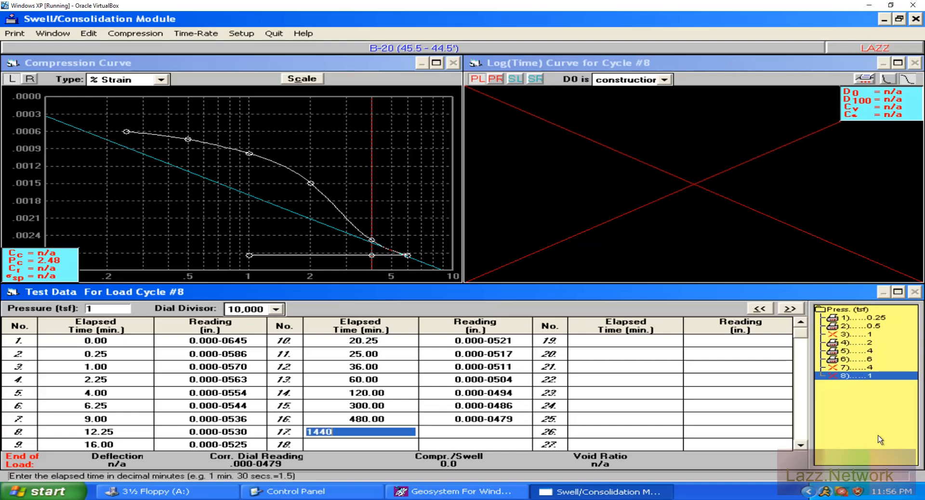
key(Return)
text(-.0469)
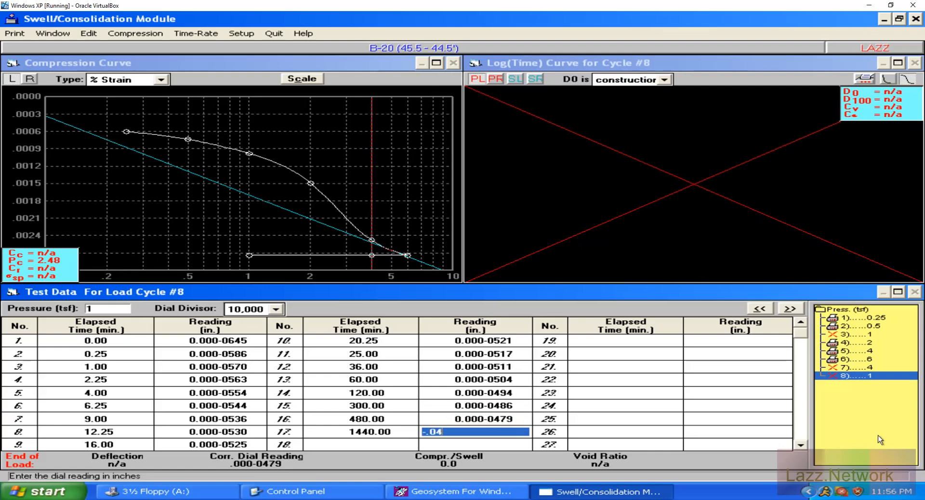
key(Return)
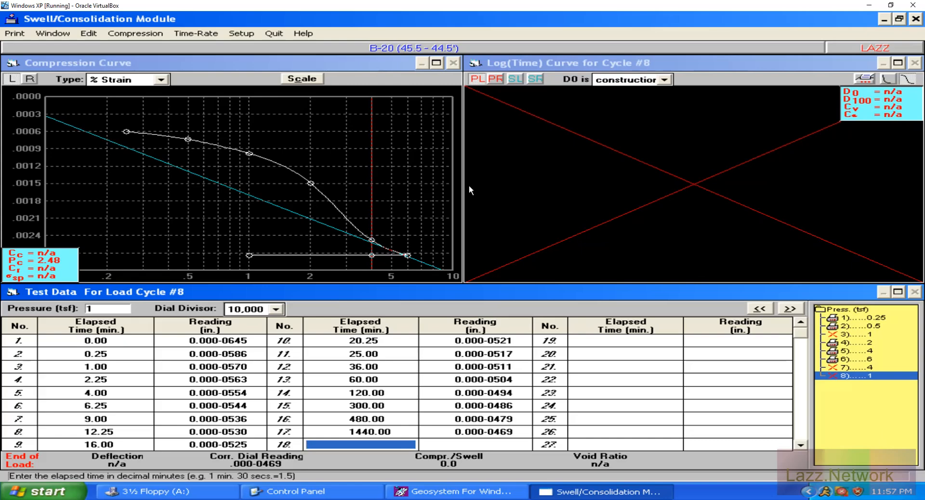
Add load cycle #9 with a loading pressure of 0.5 tsf and record a dial reading of -.0445 at 0.25 min
click(790, 309)
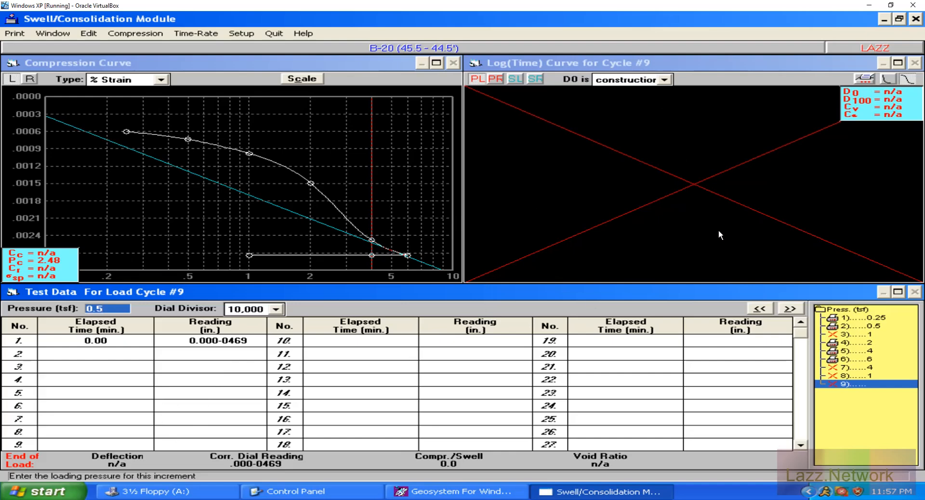
click(93, 355)
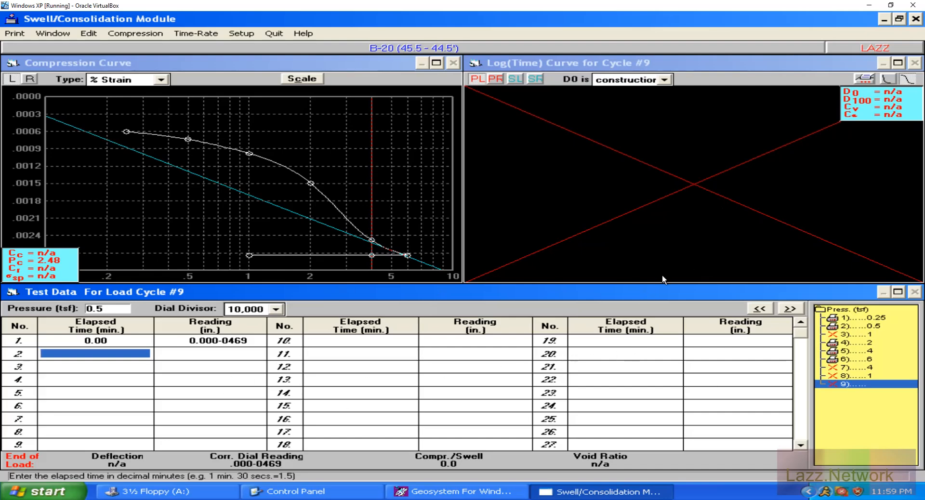
text(.25)
key(Return)
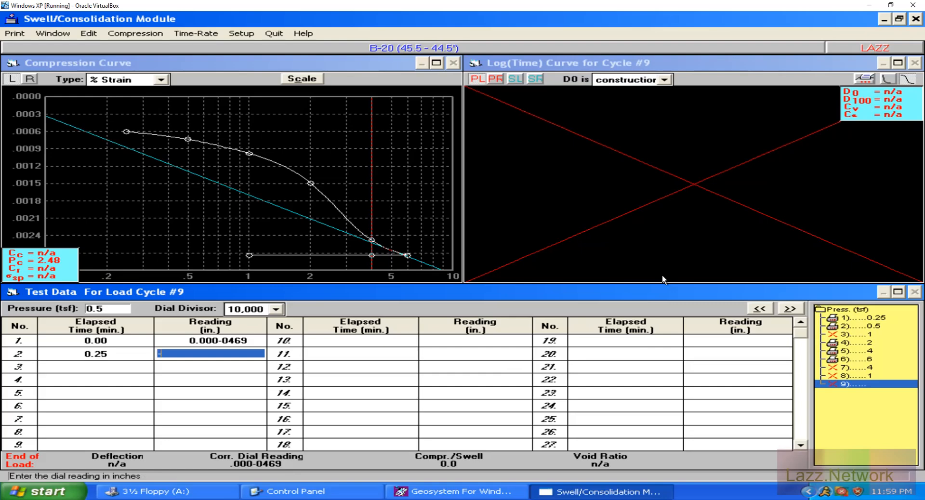
text(-.0445)
key(Return)
Record dial readings of -.0438 at 1 min and -.0433 at 2.25 min for cycle #9
text(1)
key(Return)
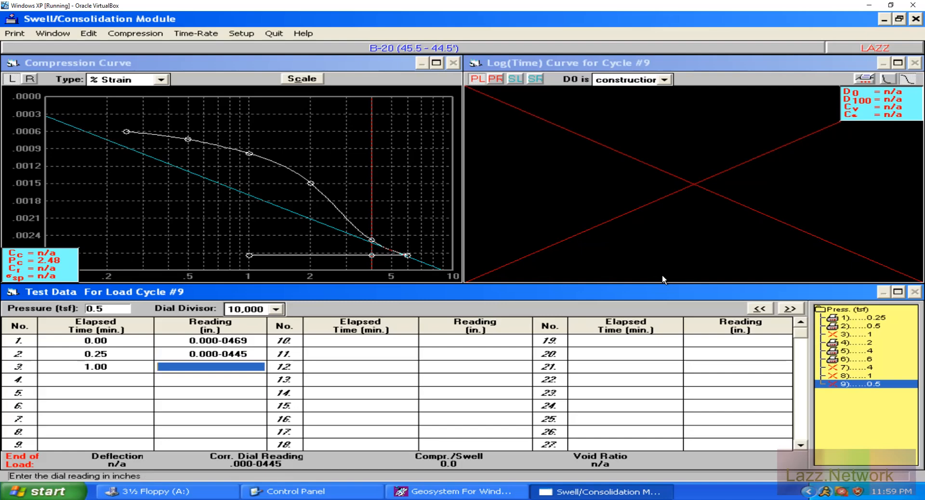
text(-.0438)
key(Return)
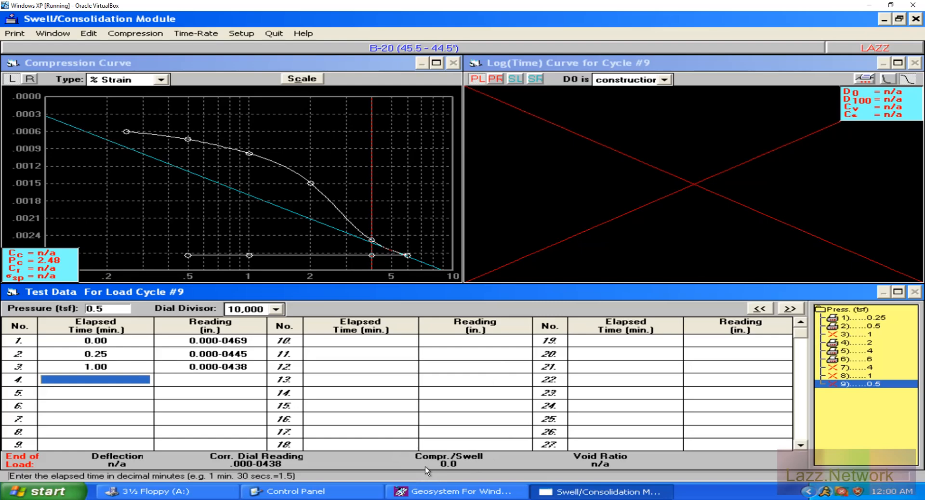
text(2.25)
key(Return)
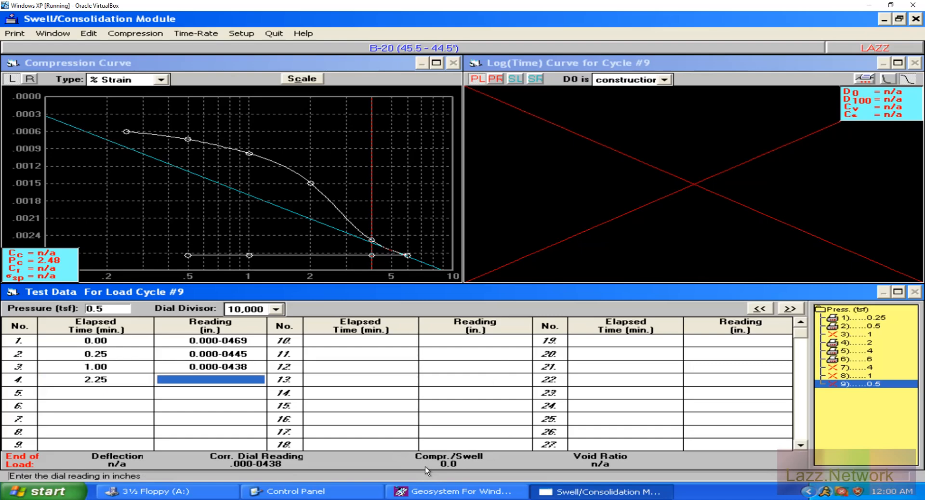
text(0433)
key(Return)
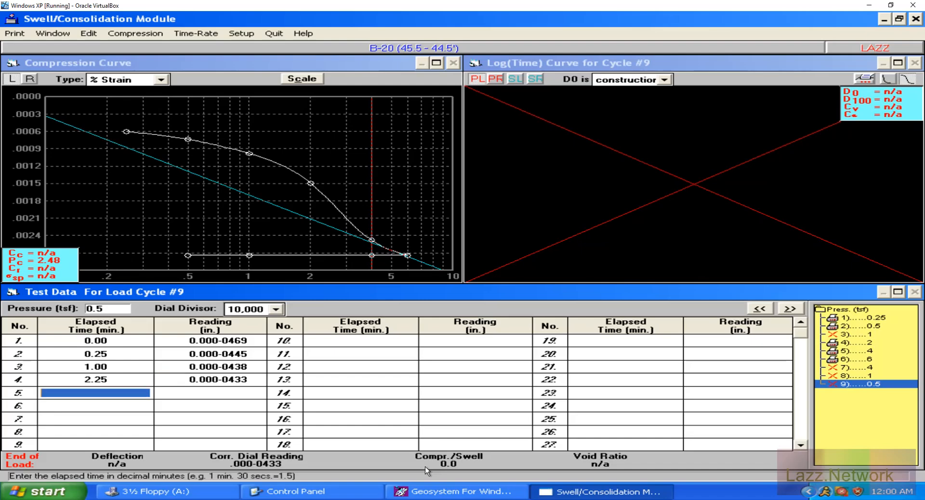
Record dial readings of -.0423 at 4 min and -.0416 at 6.25 min for cycle #9
text(4)
key(Return)
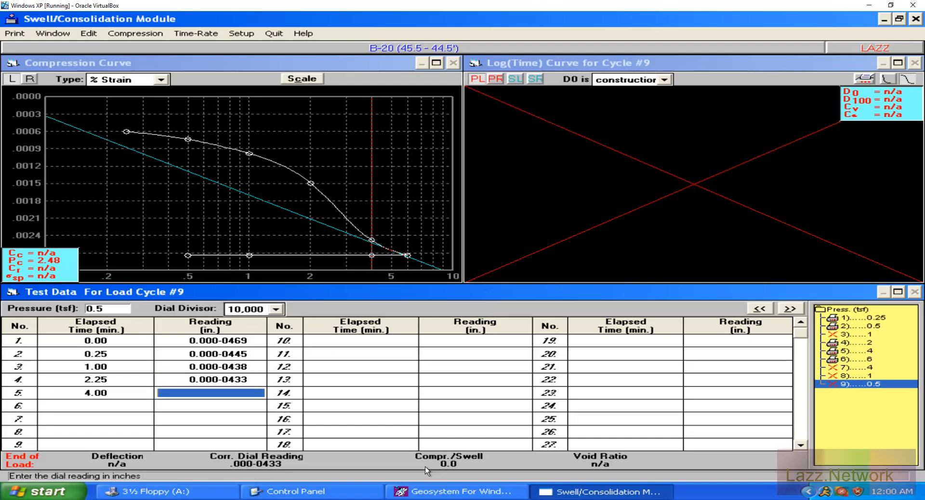
text(-.0423)
key(Return)
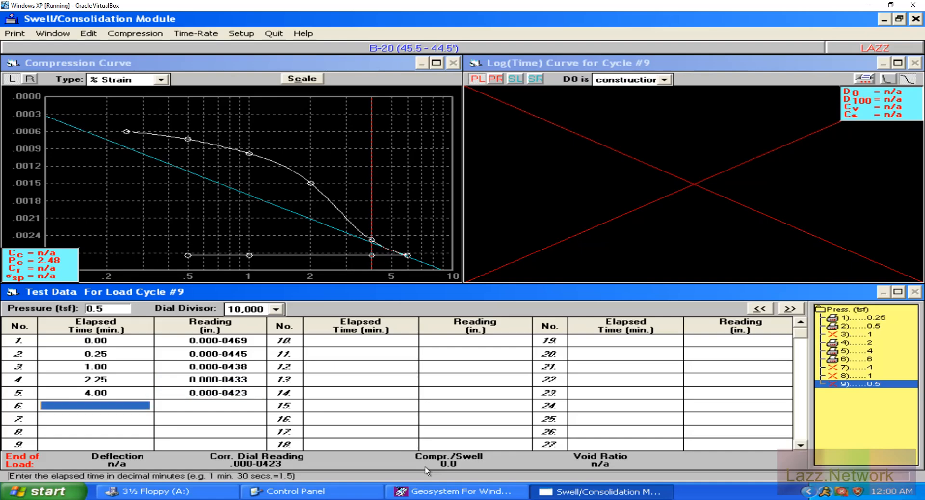
text(6.25)
key(Return)
text(-.0416)
key(Return)
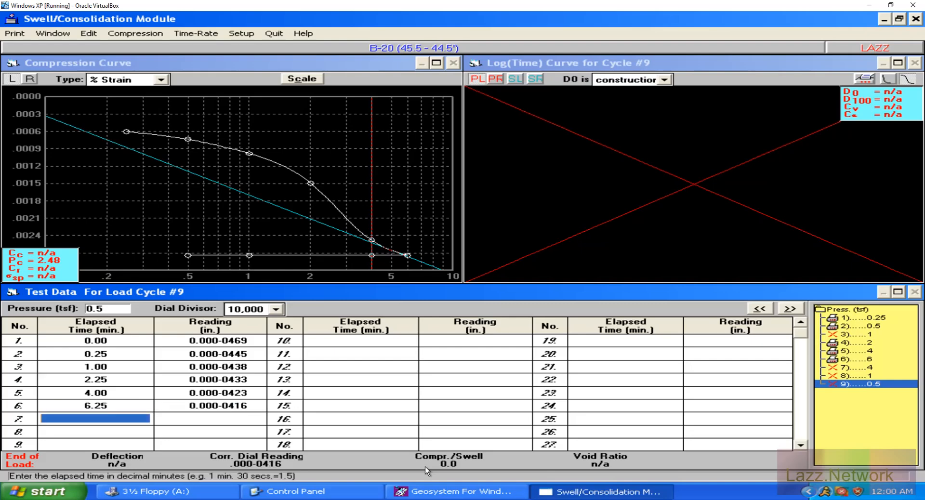
Record dial readings of -.0411 at 9 min and -.0403 at 12.25 min for cycle #9
text(9)
key(Return)
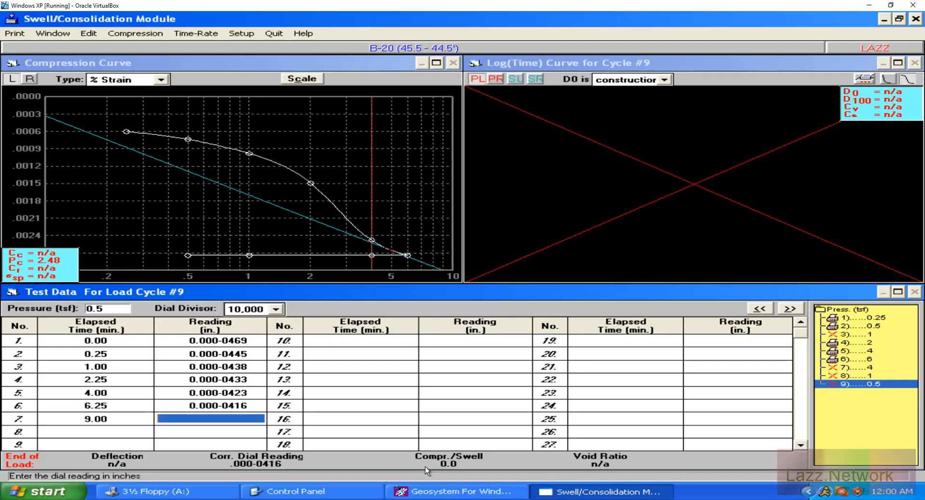
text(-.0411)
key(Return)
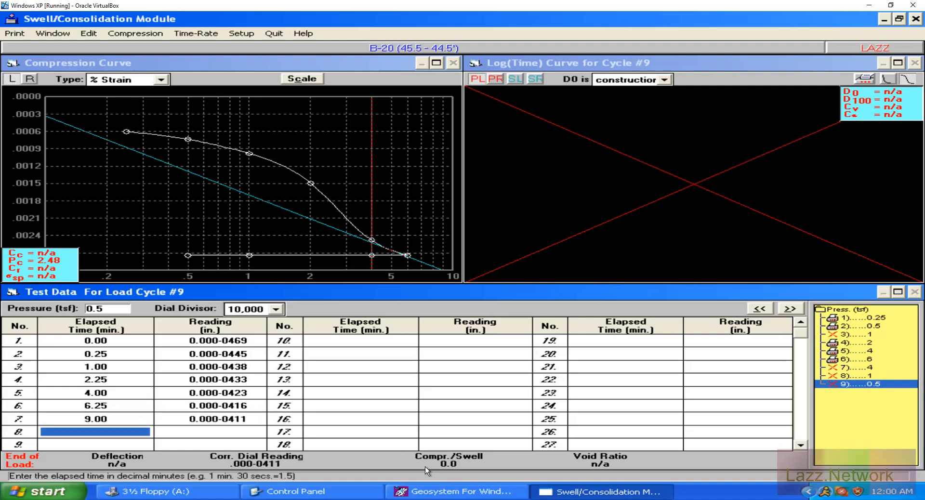
text(12.25)
key(Return)
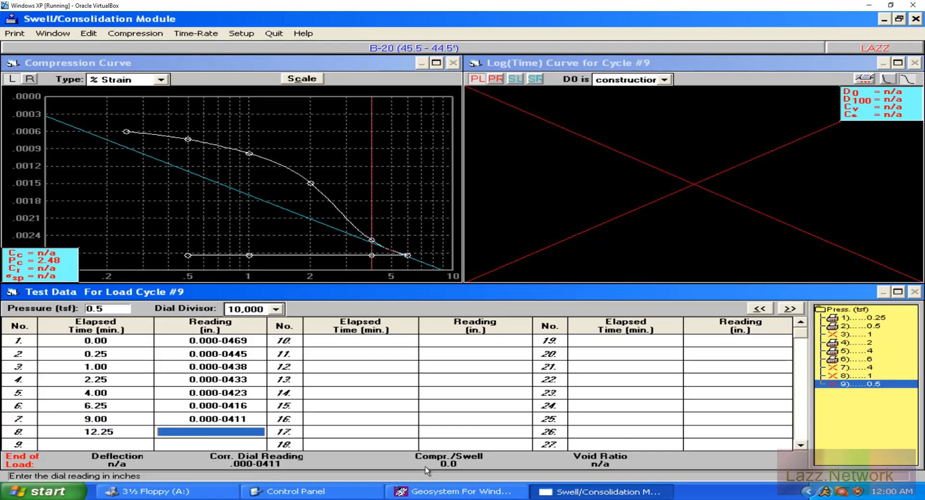
text(-.0403)
key(Return)
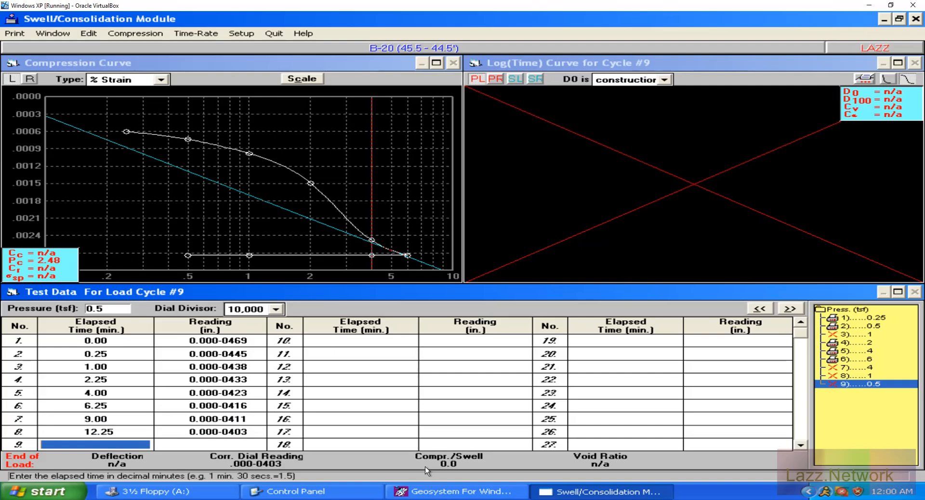
Record dial readings of -.0400 at 16 min and -.0392 at 20.25 min for cycle #9
text(16)
key(Return)
text(-.0400)
key(Return)
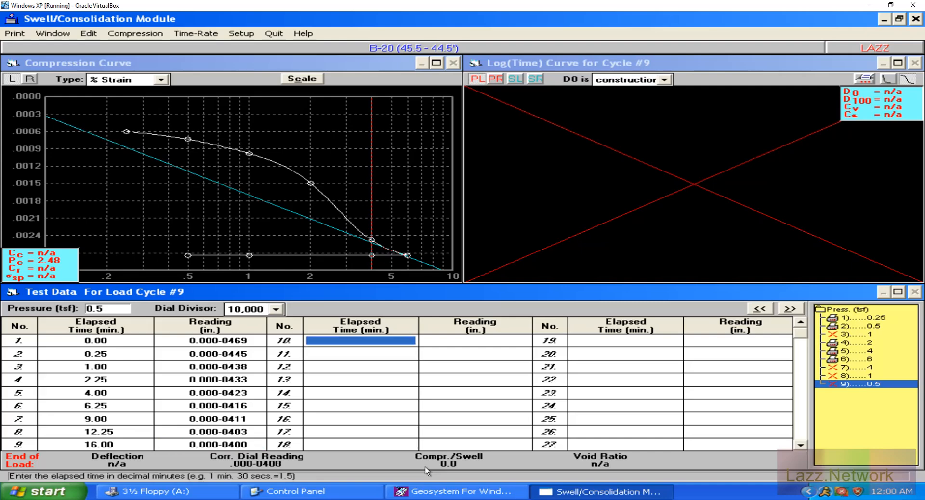
text(20.25)
key(Return)
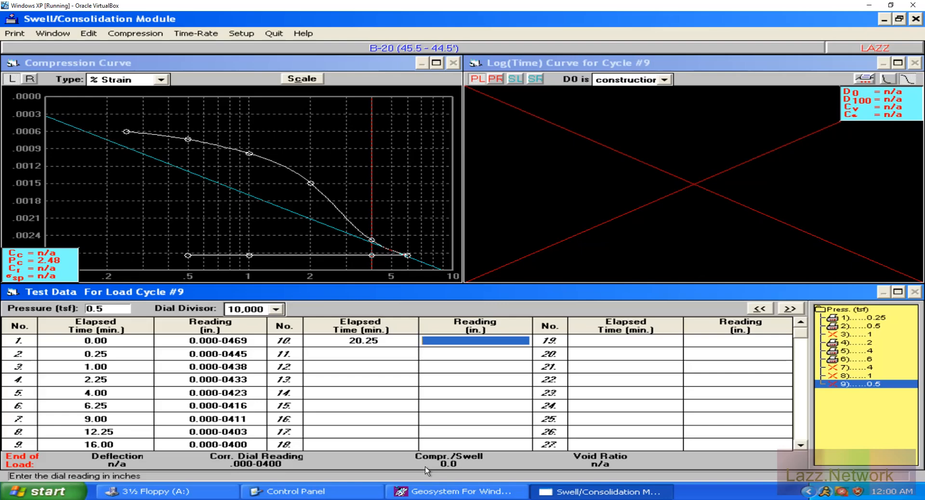
text(0392)
key(Return)
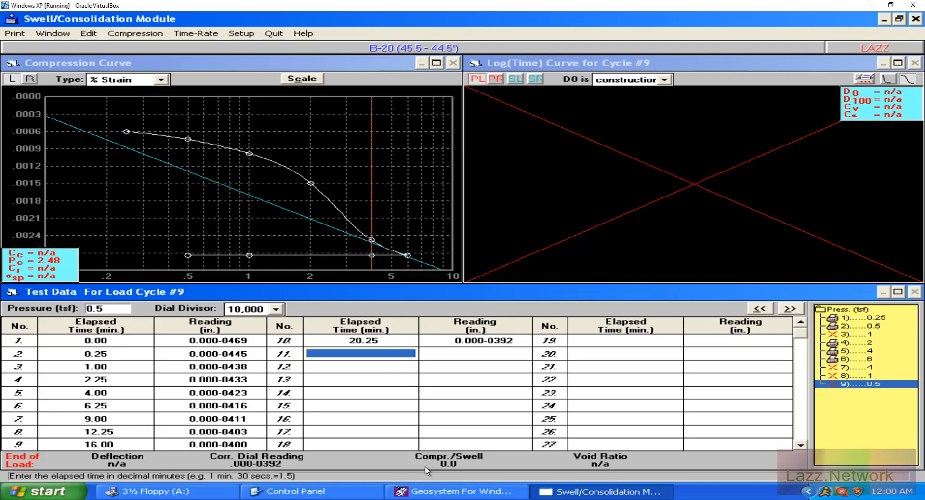
Record dial readings of -.0383 at both 25 min and 36 min for cycle #9
text(25)
key(Return)
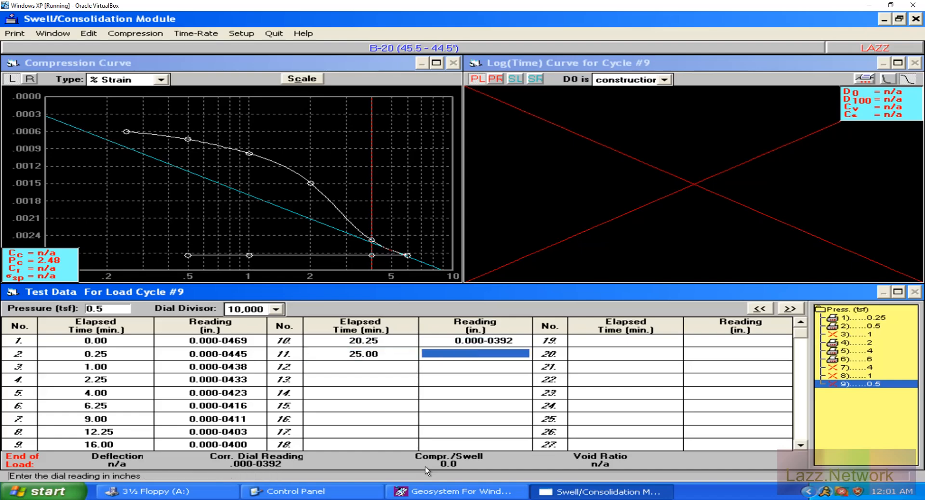
text(-.0383)
key(Return)
text(36)
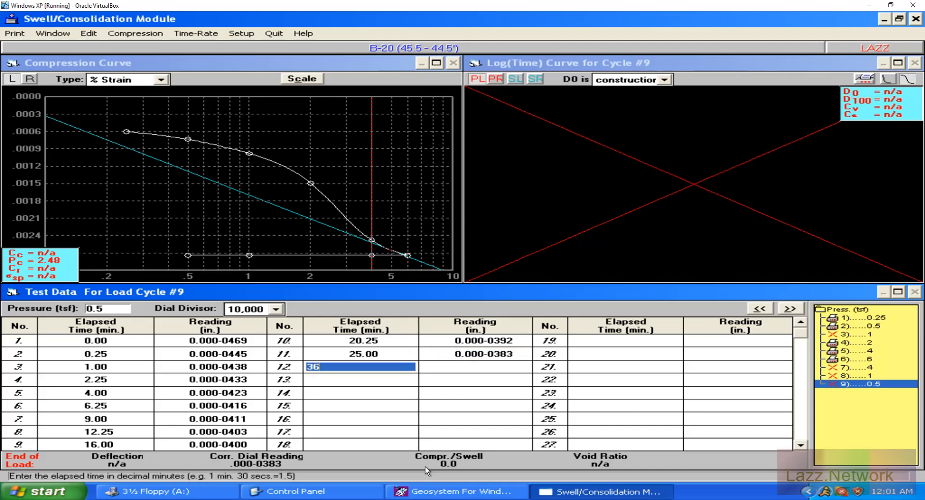
key(Return)
text(-)
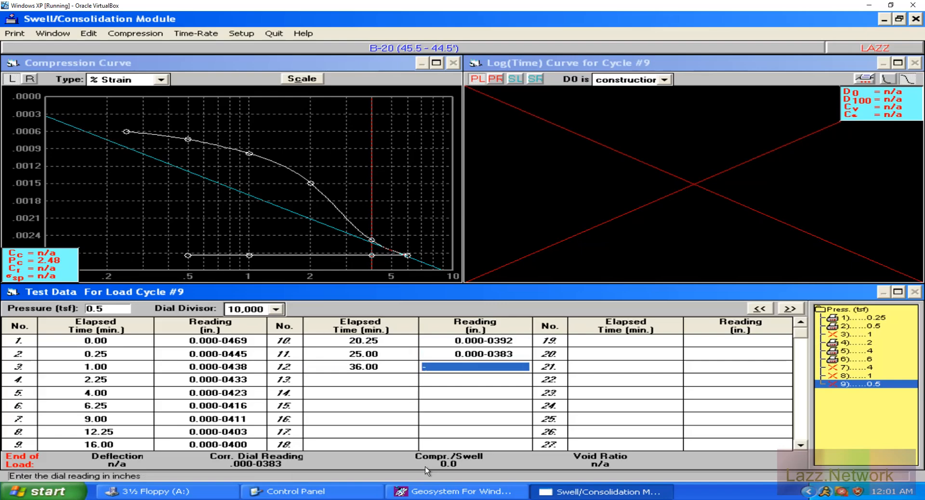
text(.0383)
key(Return)
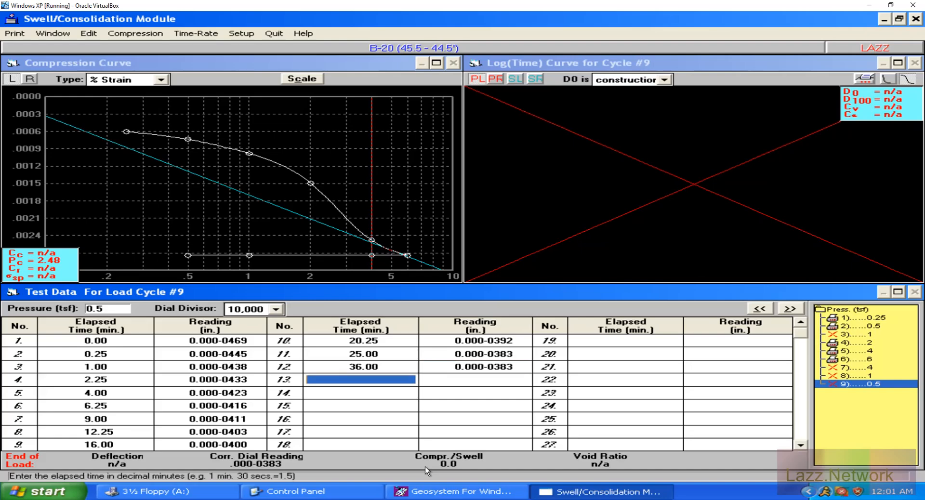
Record dial readings of -.0369 at 60 min and -.0348 at 120 min for cycle #9
text(60)
key(Return)
text(-.0369)
key(Return)
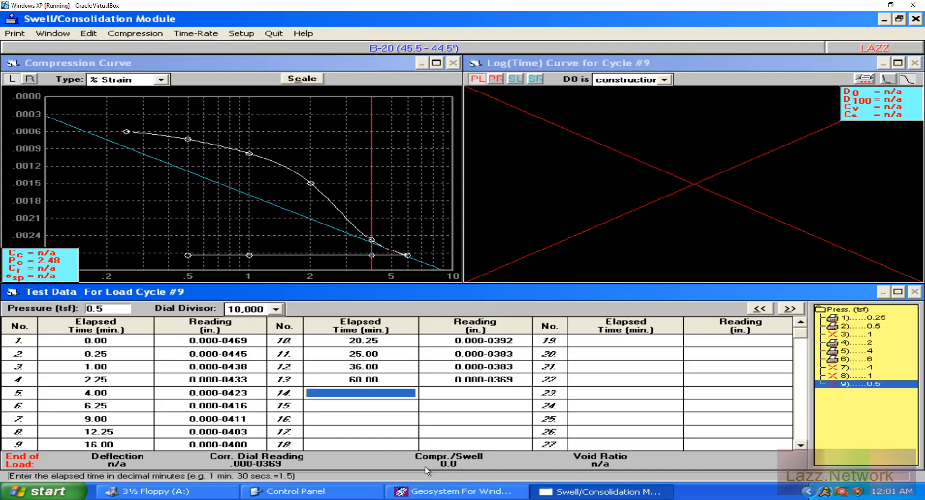
text(120)
key(Return)
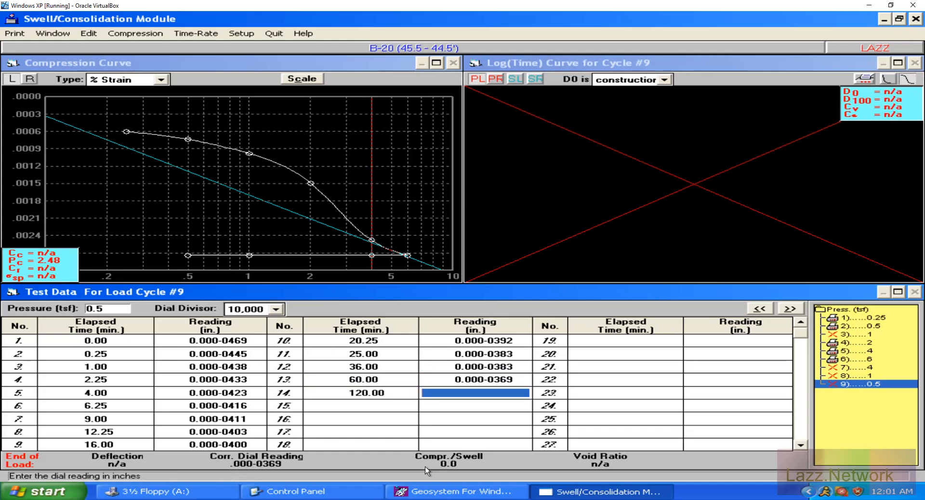
text(-.0348)
key(Return)
Record dial readings of -.0327 at 300 min and -.0313 at 480 min for cycle #9
text(300)
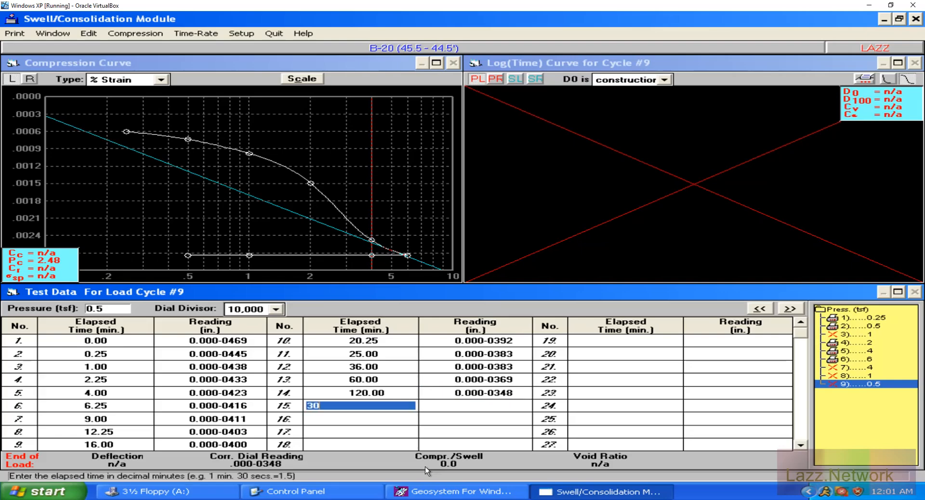
key(Return)
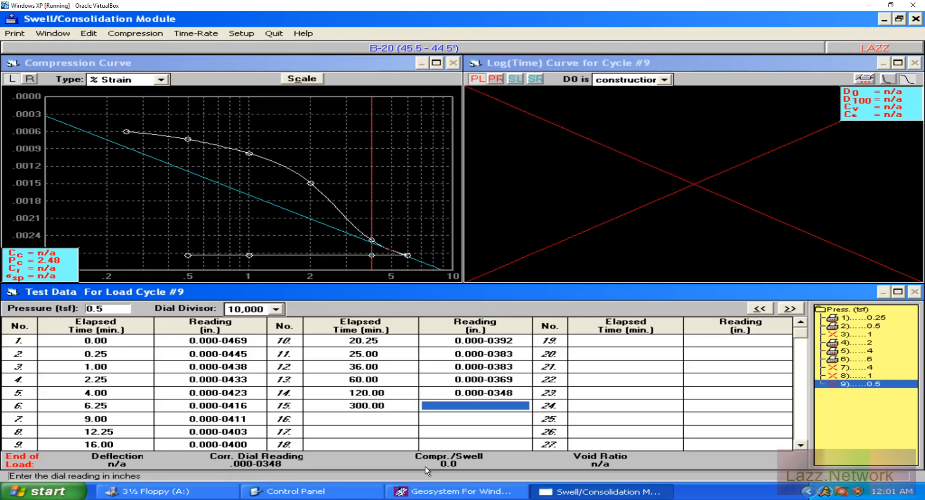
text(-.0327)
key(Return)
text(480)
key(Return)
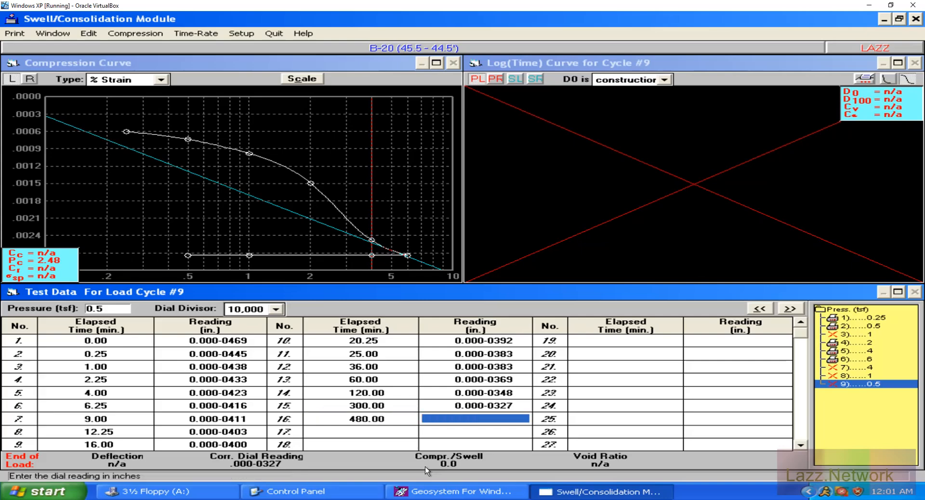
text(-.0313)
key(Return)
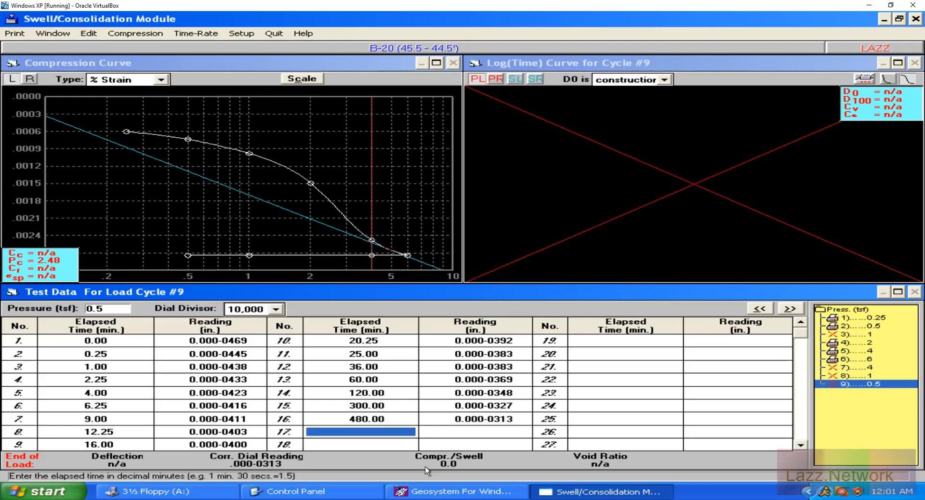
Record the final dial reading of -.0301 at 1440 min for cycle #9
text(1440)
key(Return)
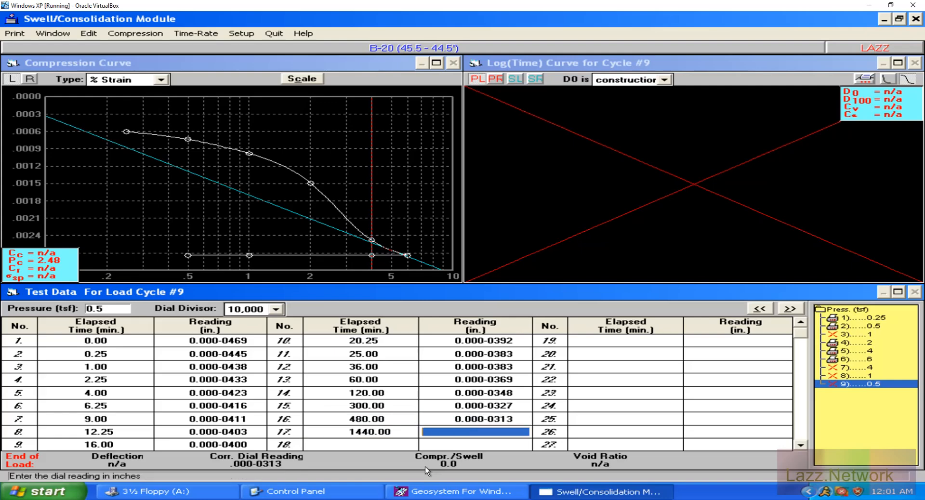
text(-.0301)
key(Return)
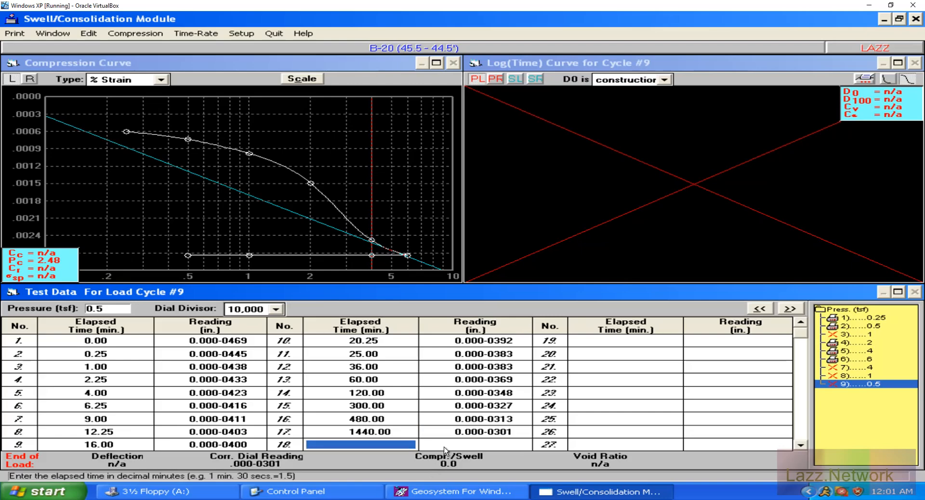
Advance to an empty load cycle #10 and try to delete its readings line
click(788, 310)
click(766, 314)
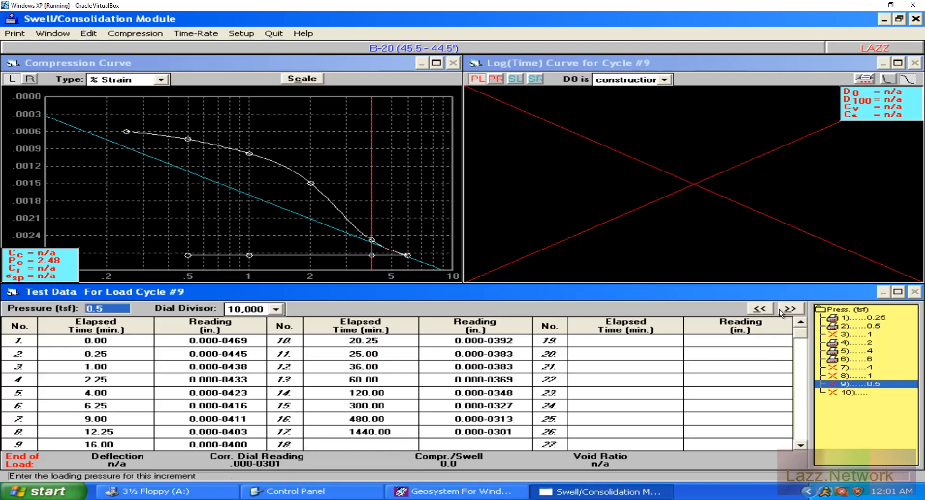
click(849, 393)
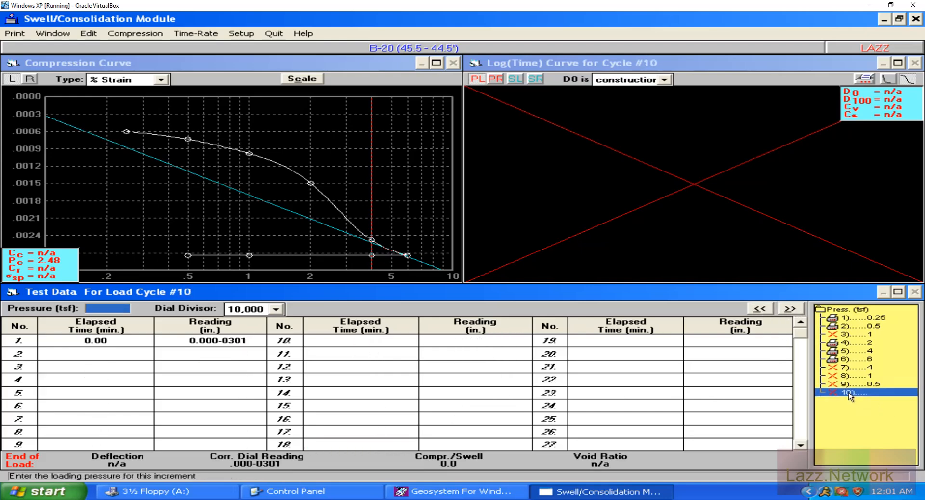
right_click(849, 392)
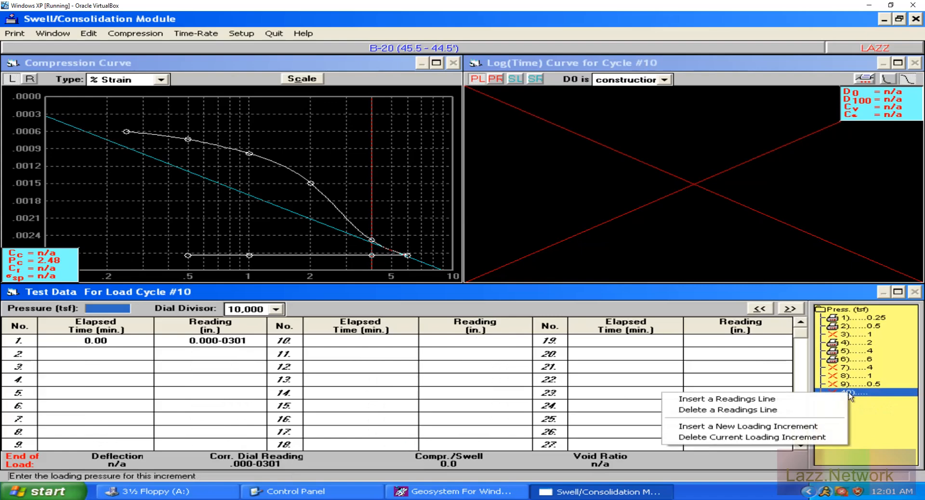
click(754, 410)
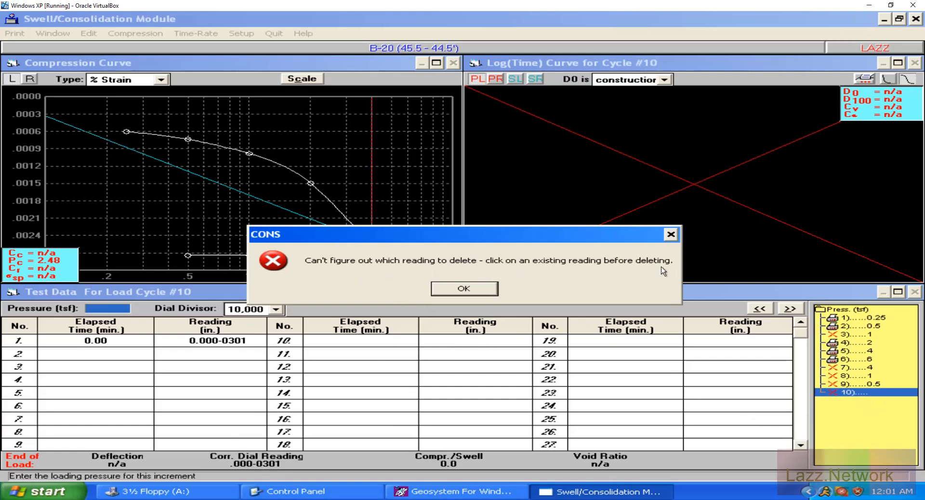
click(452, 293)
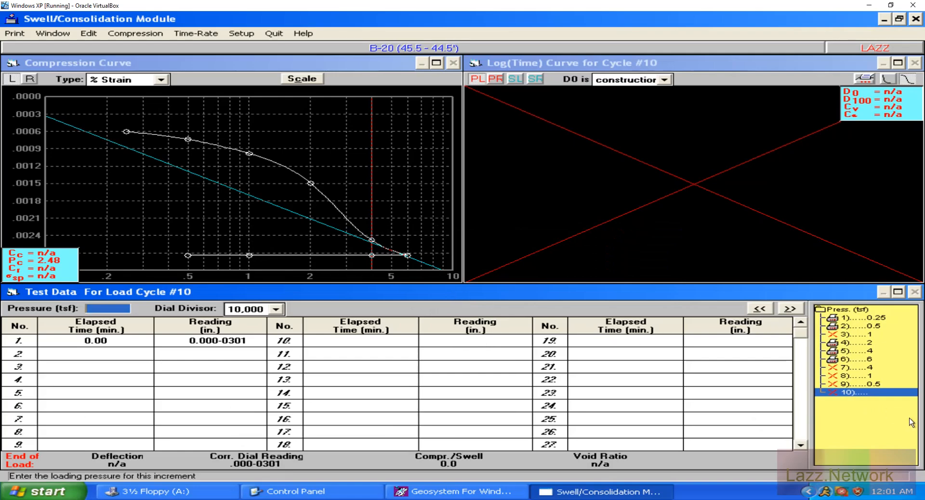
click(871, 384)
click(870, 394)
click(135, 33)
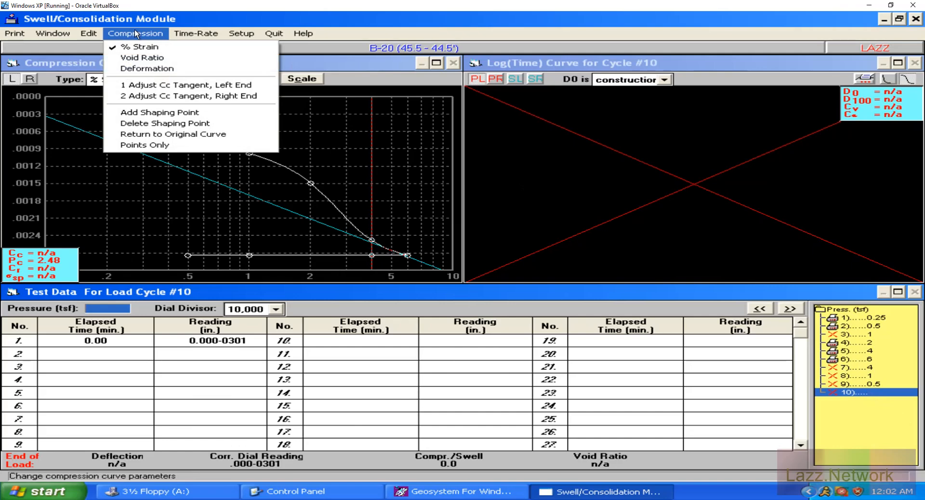
click(134, 36)
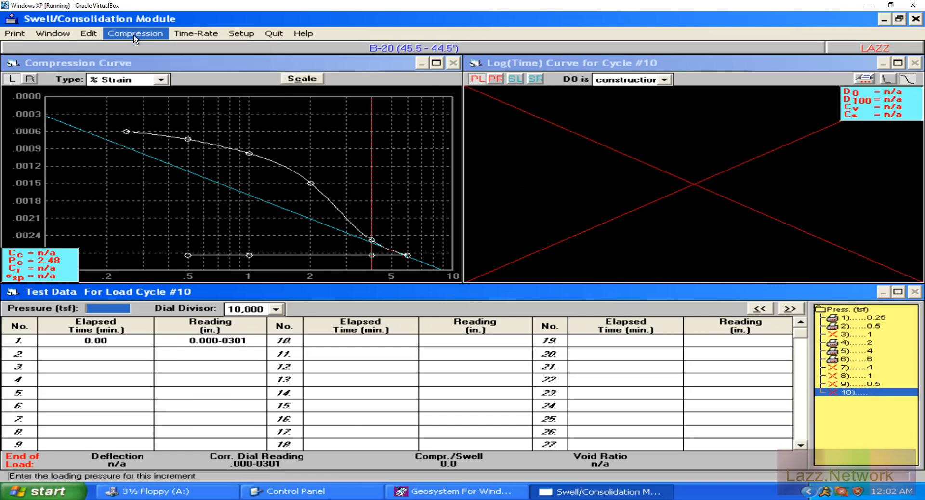
Preview the test report of the B-20 sample with only the compression curve, and close the print selection
click(25, 37)
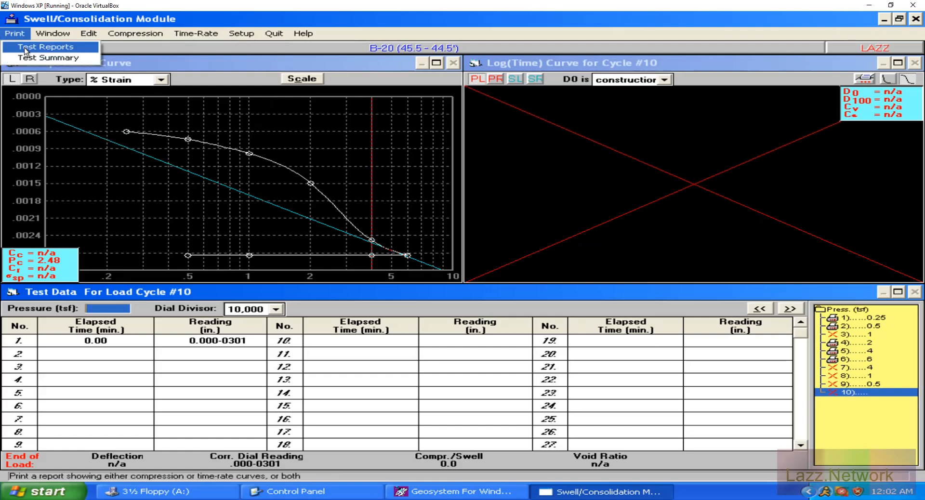
click(28, 50)
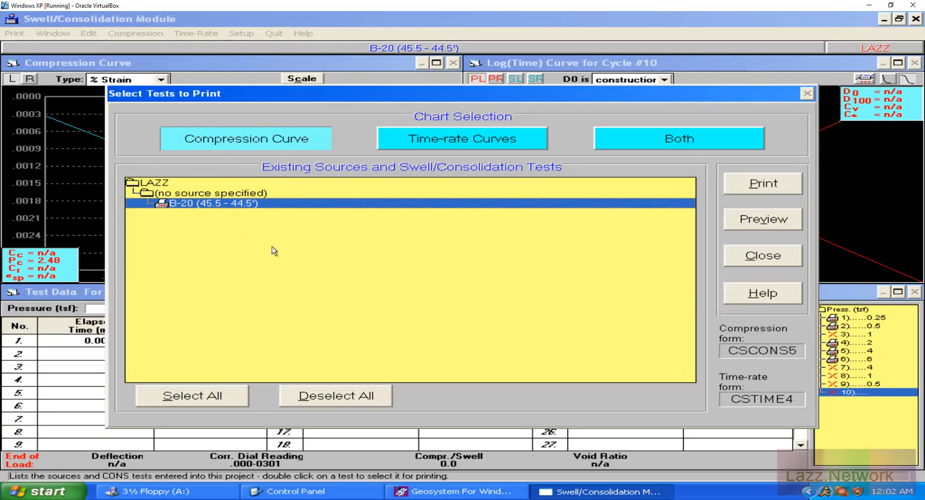
click(451, 139)
click(614, 138)
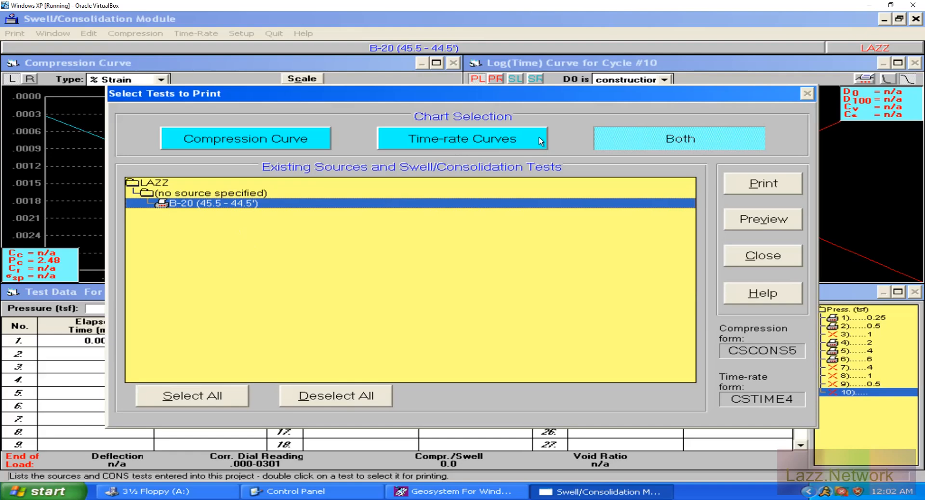
click(232, 140)
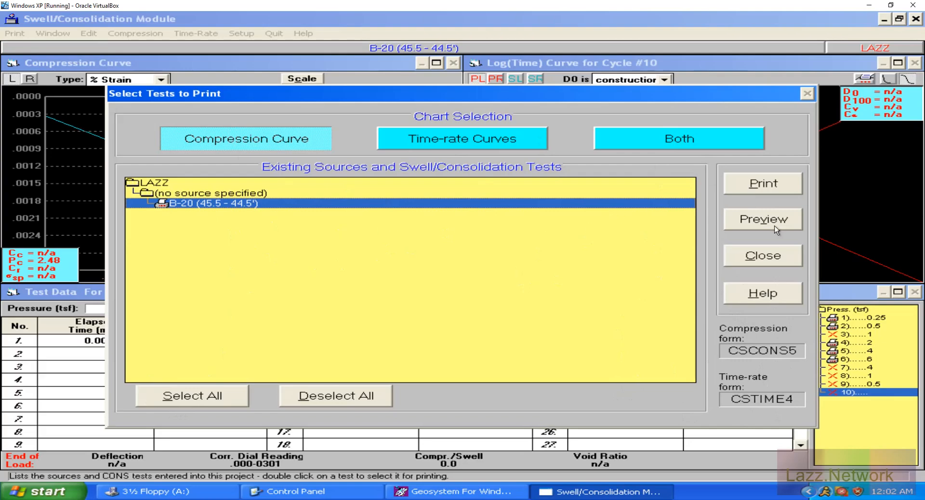
click(763, 220)
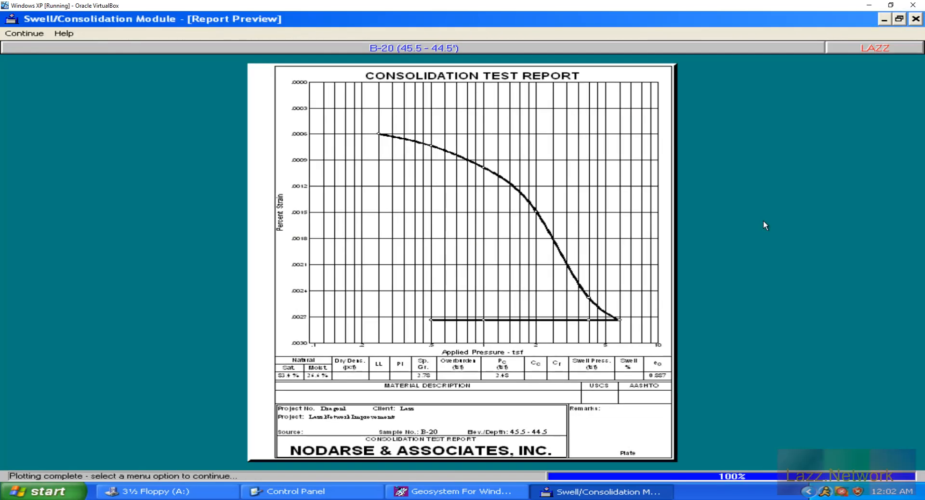
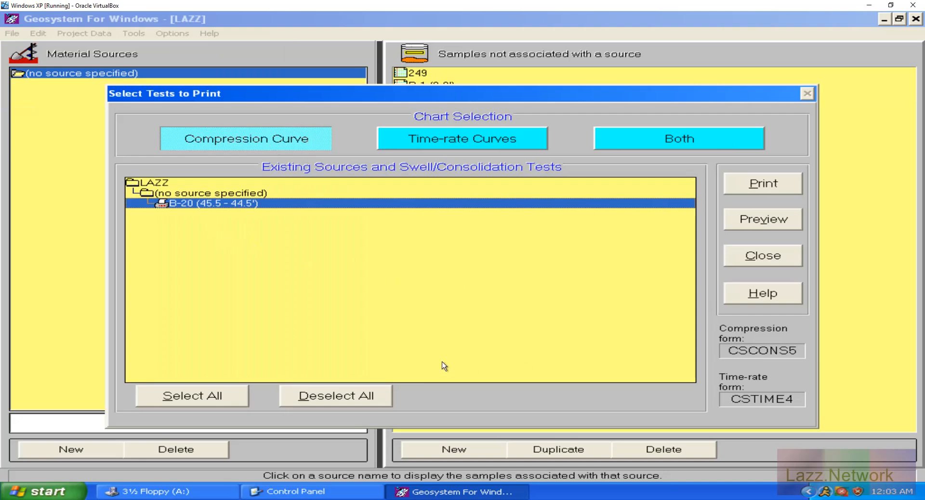
click(756, 257)
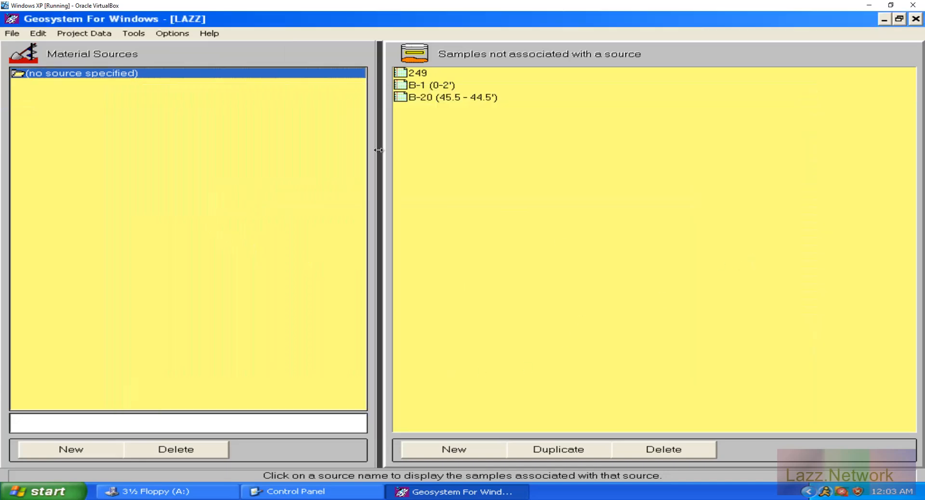
Open the sample data of B-20 and correct the start of its depth range to 43.5
click(423, 99)
double_click(443, 100)
key(Tab)
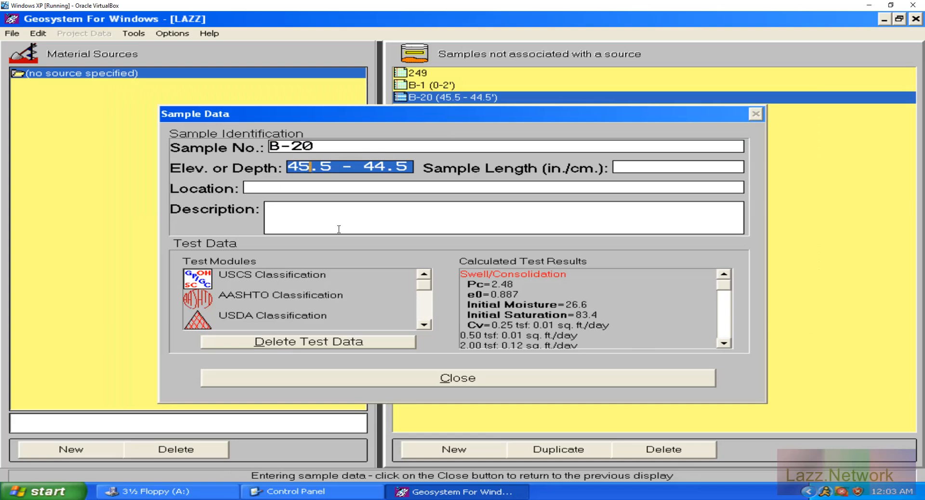
key(BackSpace)
text(3)
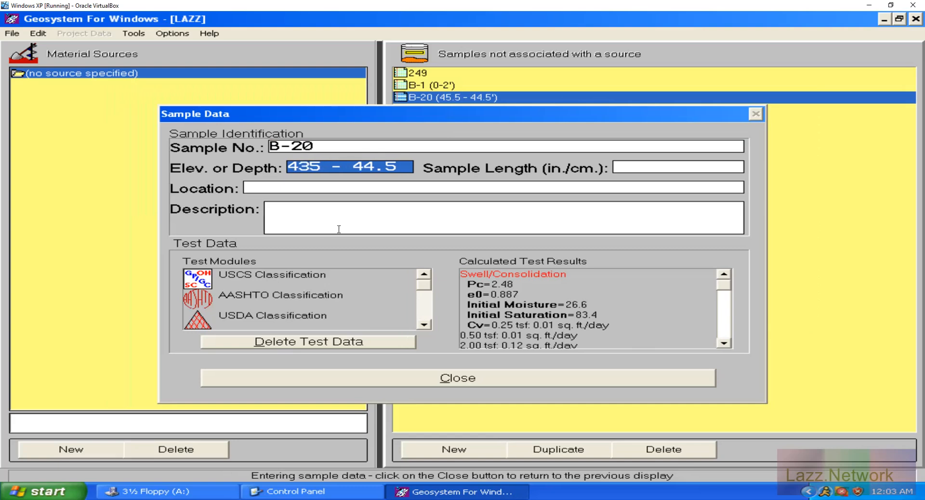
text(.5 - 44.5)
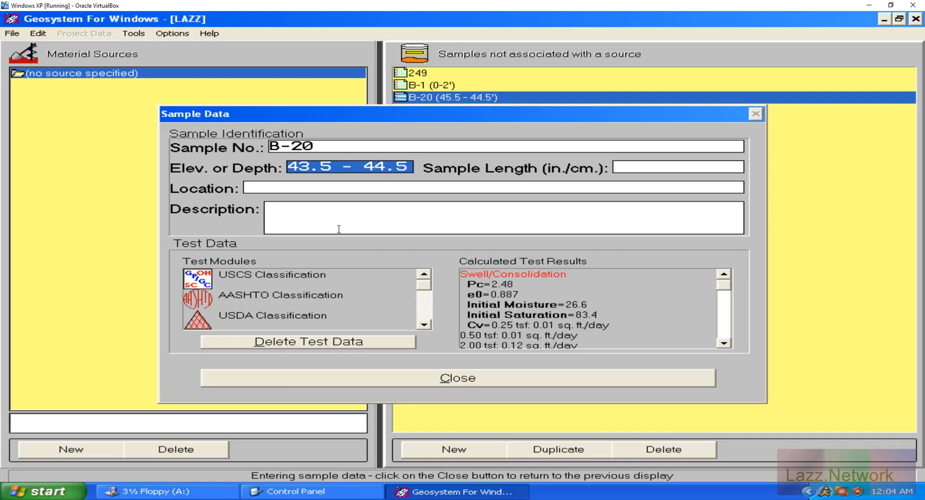
Remove the spaces around the hyphen so sample B-20's depth reads 43.5-44.5', and close the sample data
text(')
key(BackSpace)
text(5)
key(Left)
key(Left)
key(Left)
key(BackSpace)
key(Left)
key(BackSpace)
key(Right)
key(Right)
key(End)
key(BackSpace)
text(')
click(441, 382)
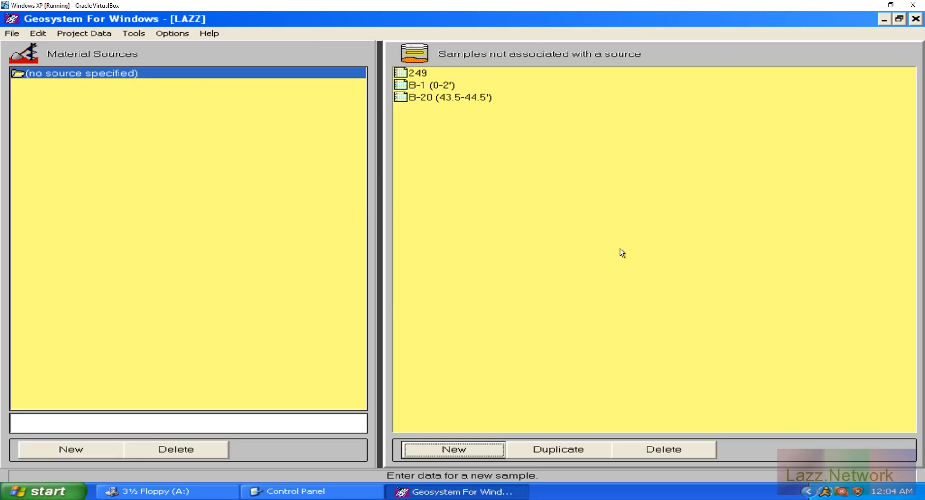
Preview the consolidation test report of B-20 (43.5-44.5') with the compression curve, and close the preview
click(466, 99)
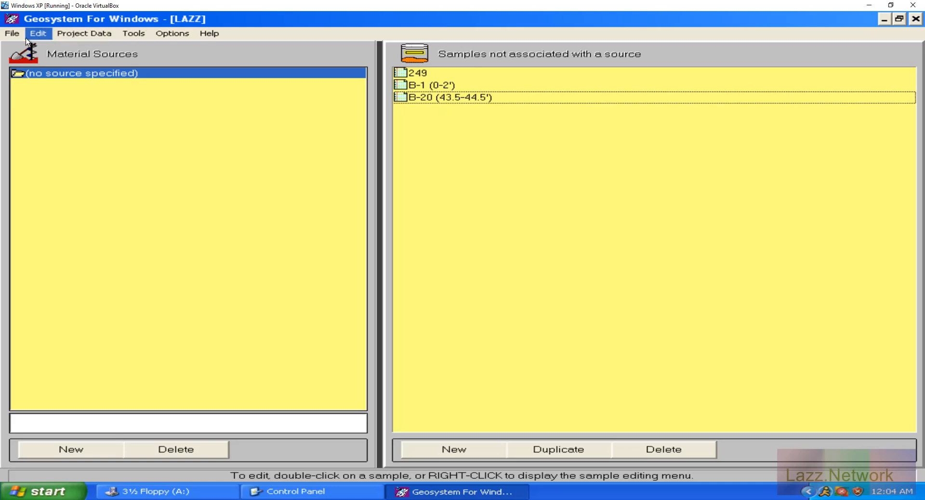
click(12, 33)
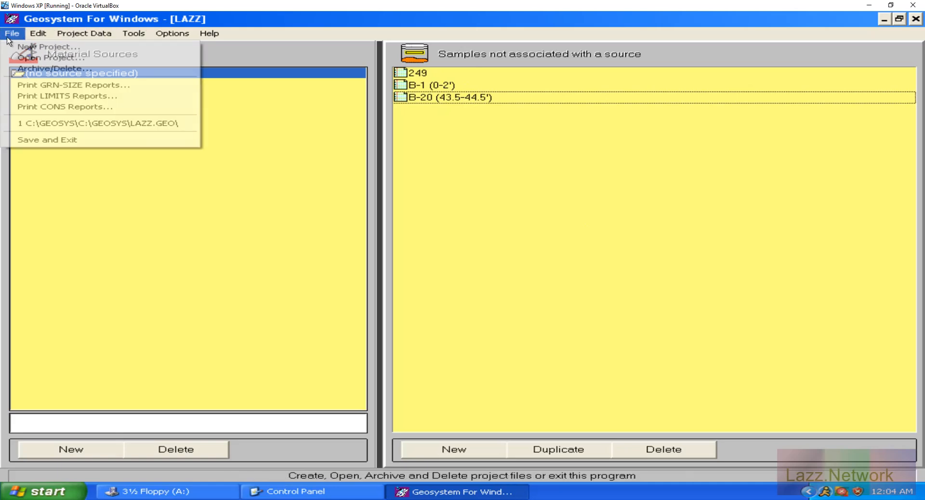
click(81, 109)
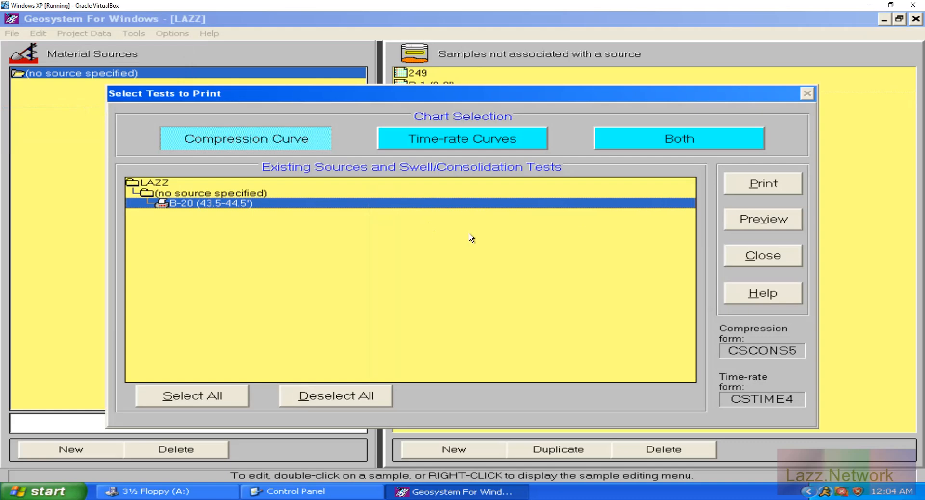
click(764, 219)
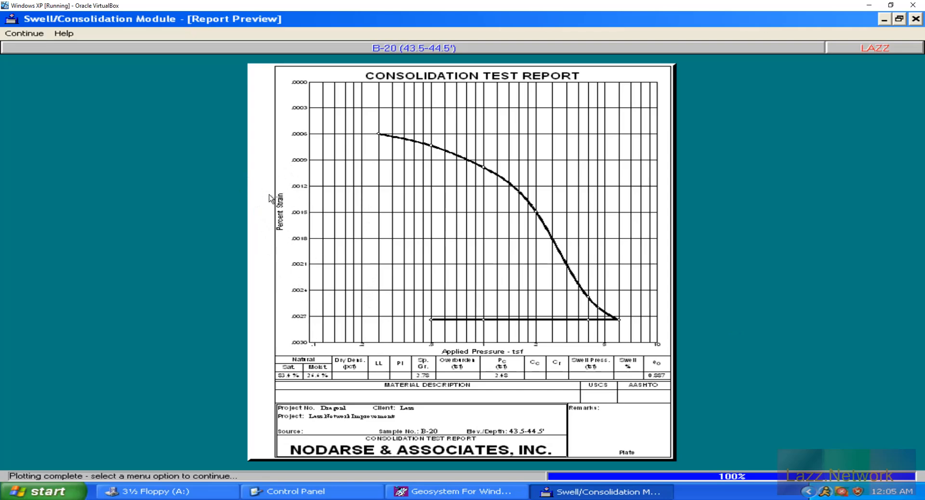
click(22, 33)
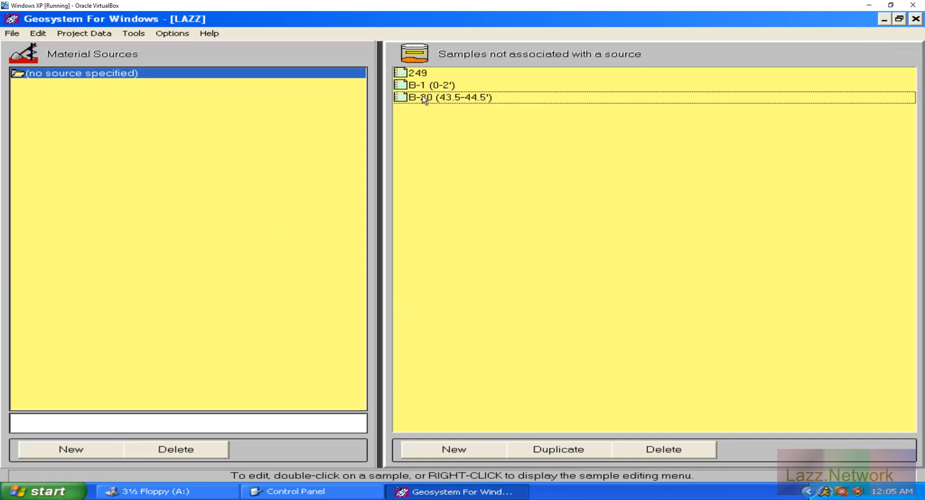
Open the consolidation setup and examine the swell pressure and recompression index choices and the time-rate report options
click(159, 33)
click(212, 85)
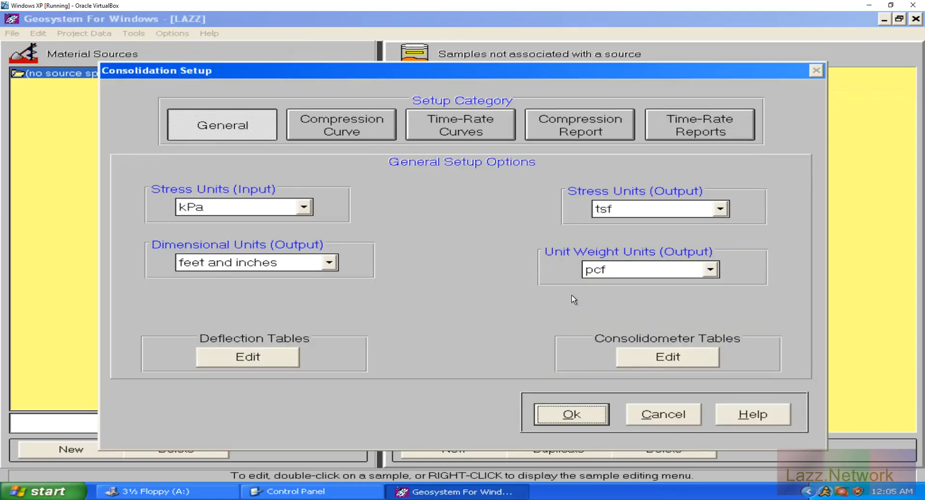
click(346, 120)
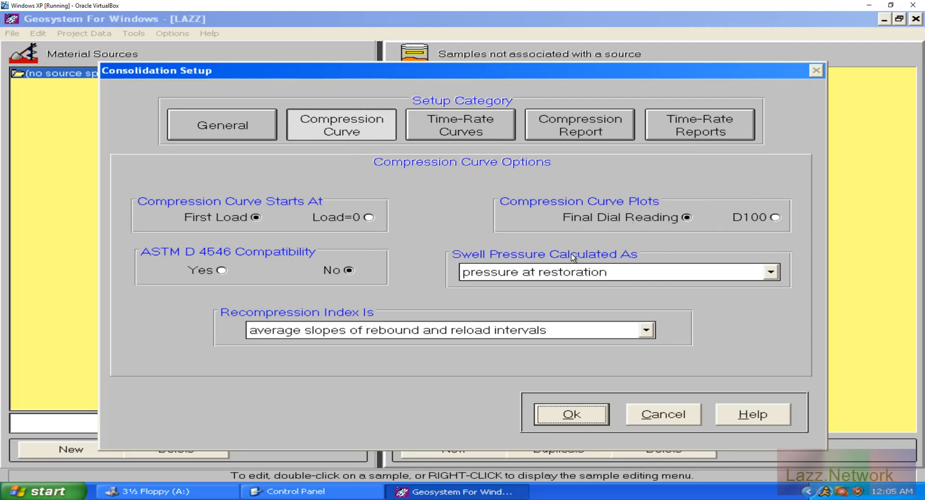
click(771, 272)
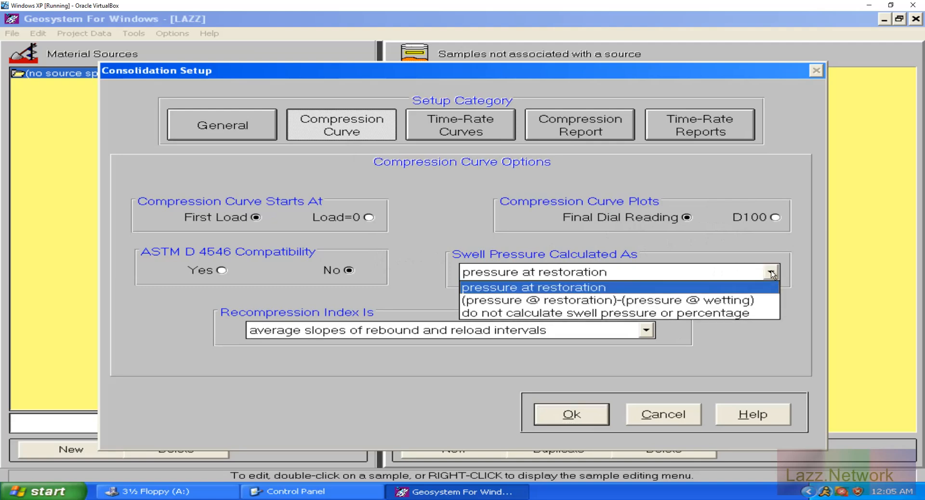
click(772, 274)
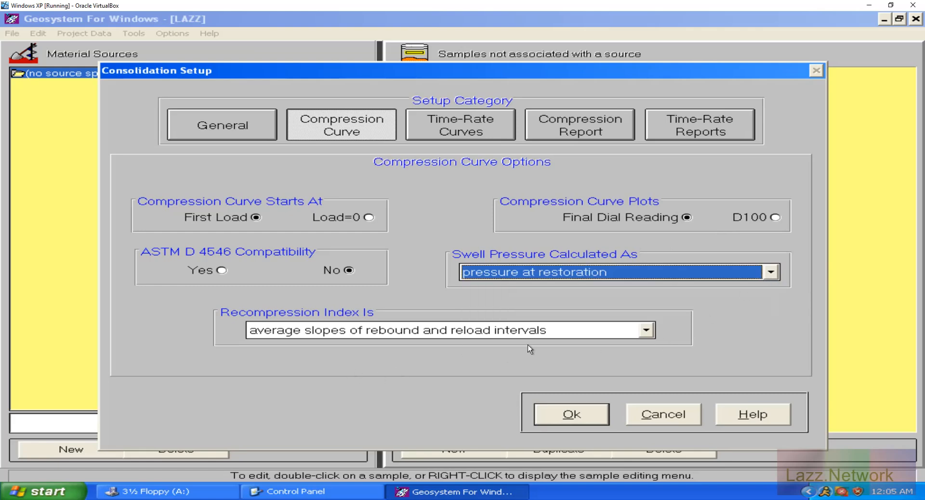
click(648, 333)
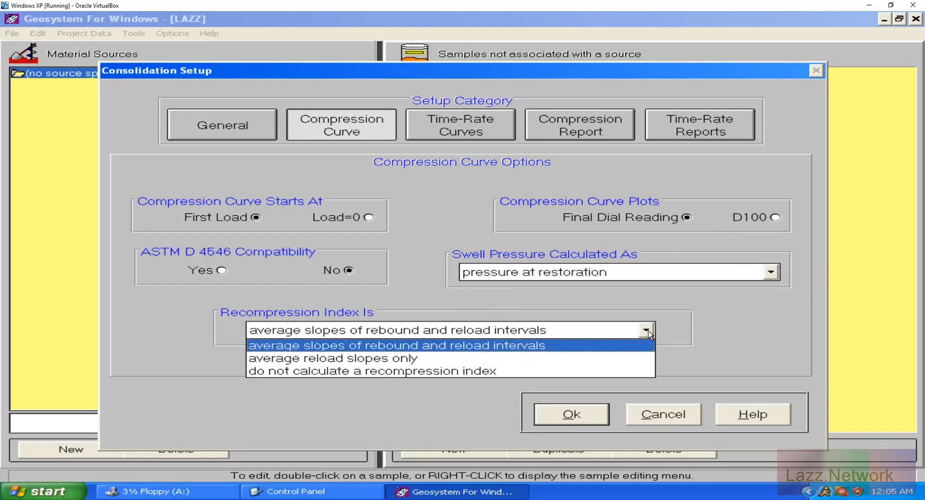
click(648, 331)
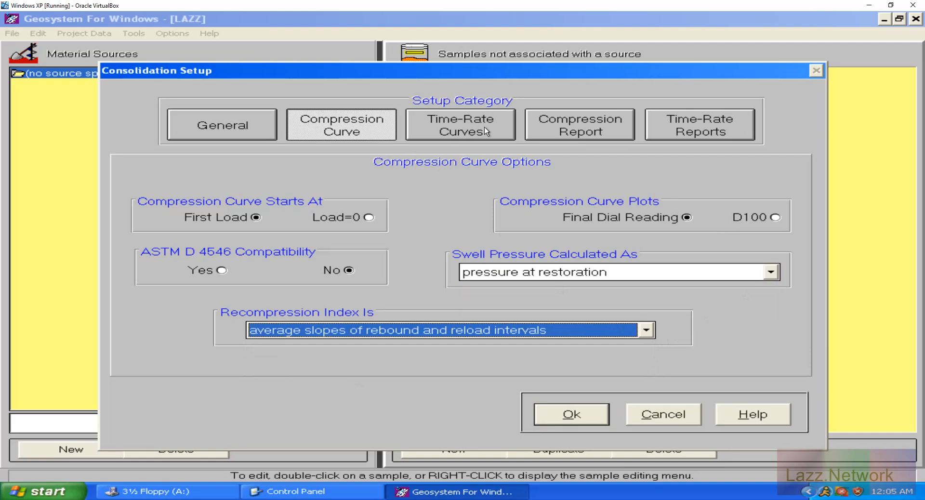
click(690, 124)
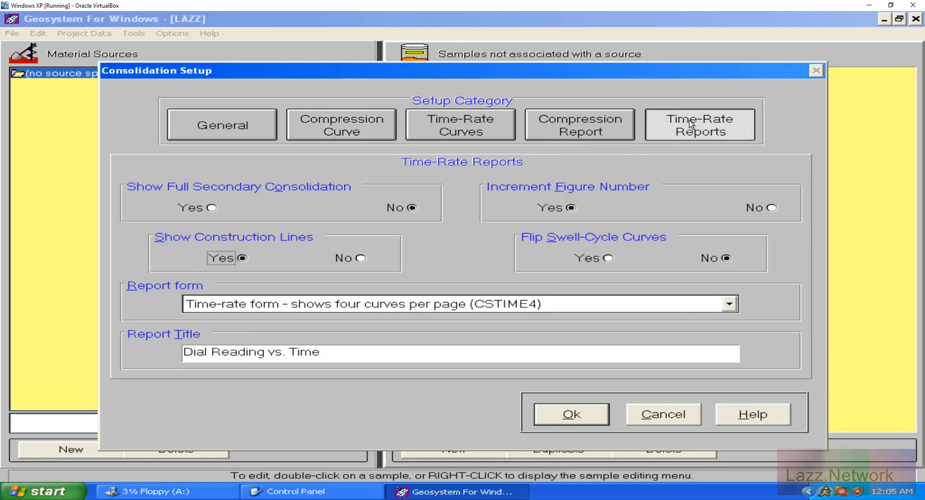
Set the default compression report to compression curve & tabulated Cv values, with construction lines shown and form CSCONS4, and accept the setup
click(585, 122)
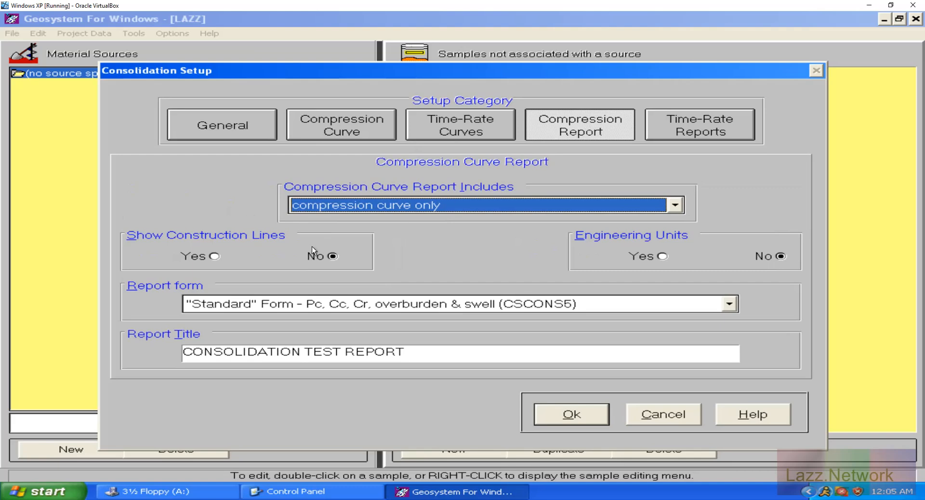
click(674, 205)
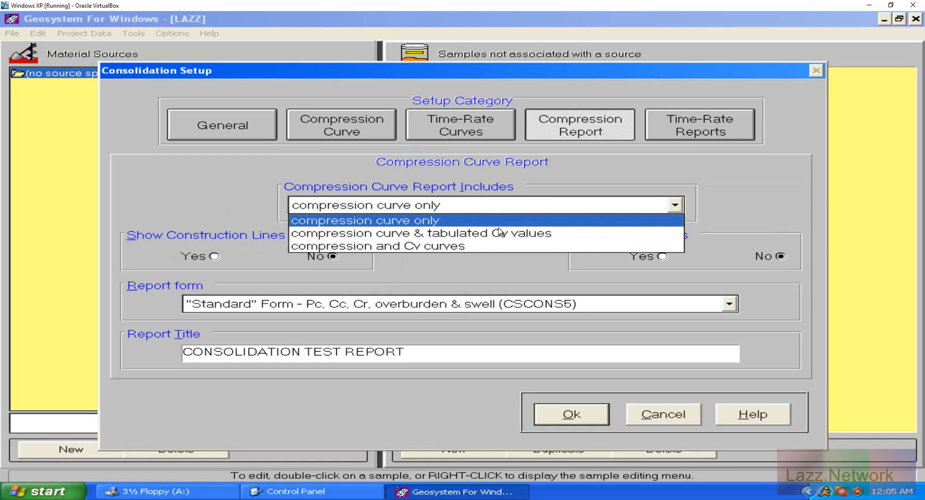
click(468, 234)
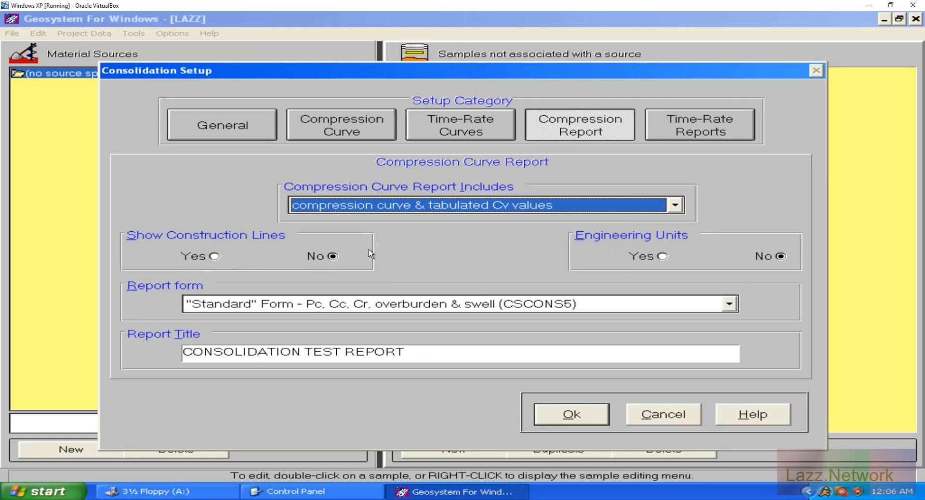
click(214, 256)
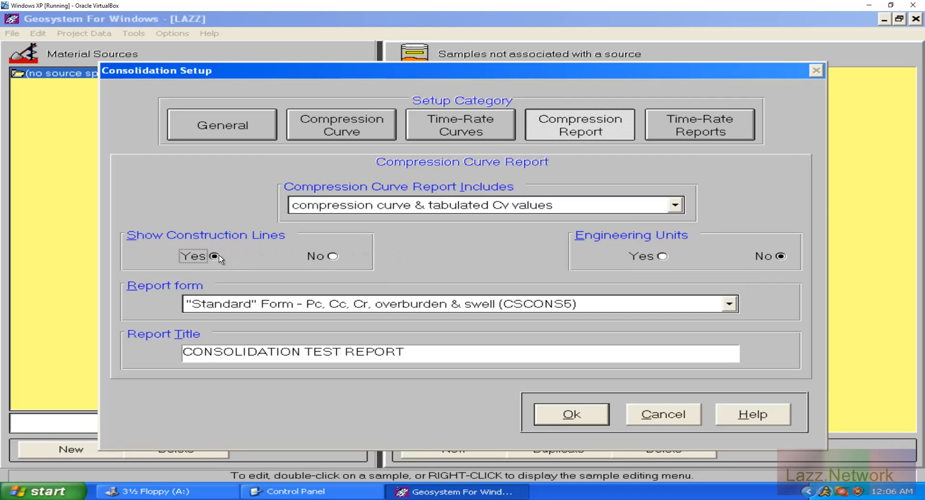
click(730, 303)
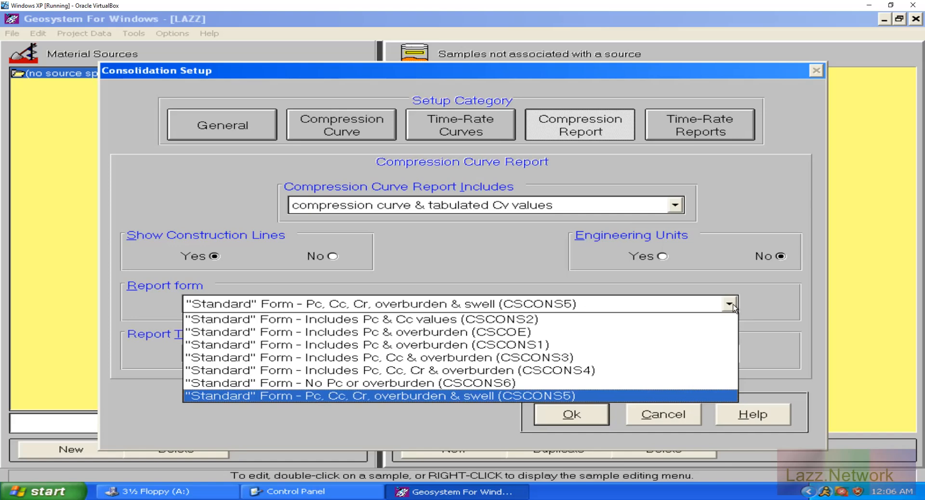
click(551, 371)
click(565, 423)
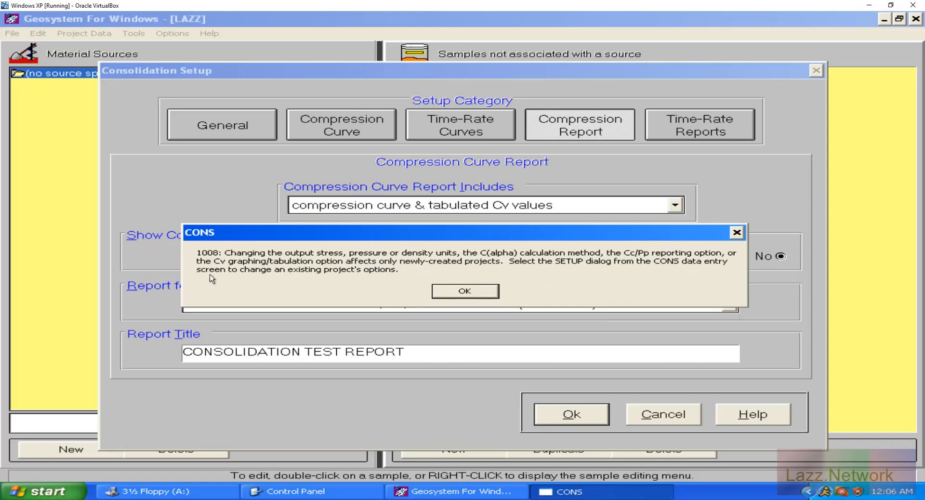
click(440, 291)
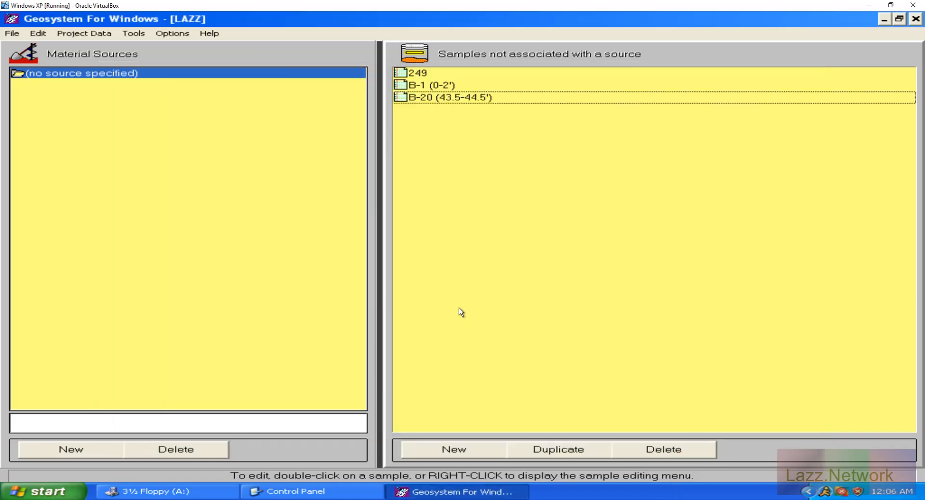
Open the B-20 consolidation test and set its compression report form to "Standard" Form - Includes Pc, Cc, Cr & overburden (CSCONS4)
double_click(458, 99)
scroll(410, 315, down, 4)
double_click(279, 319)
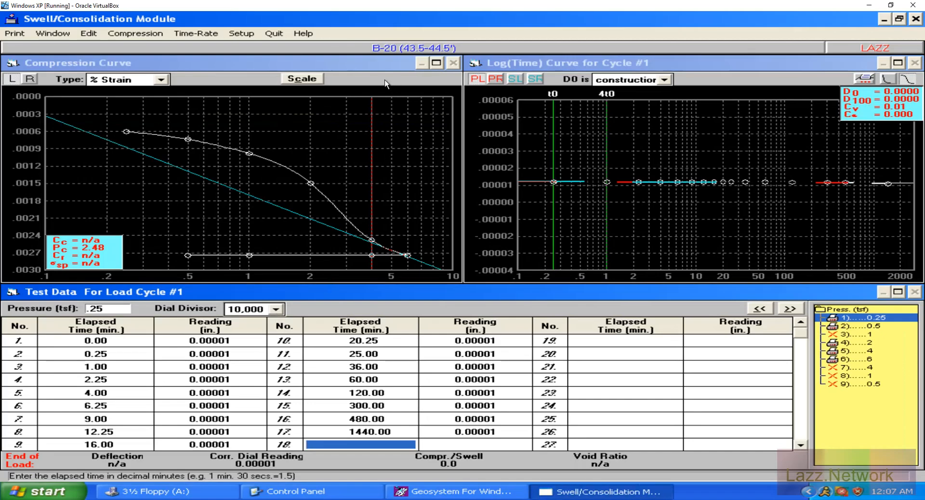
click(236, 34)
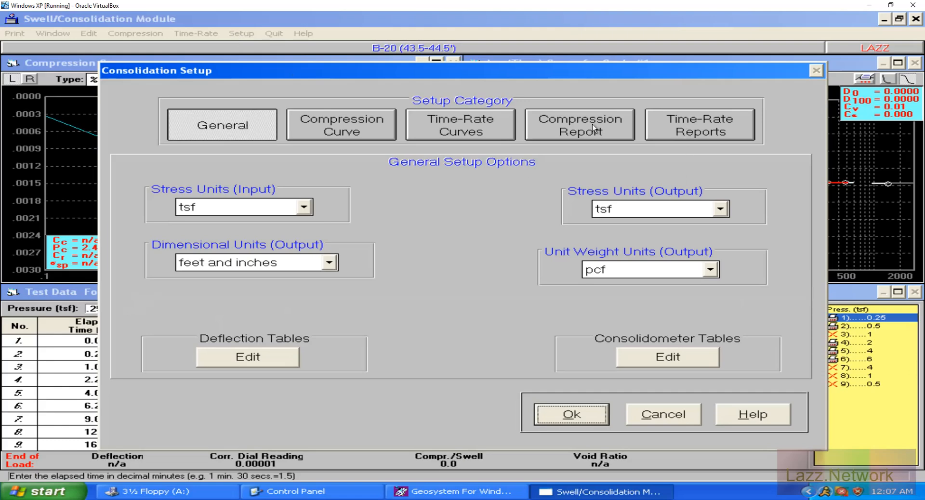
click(546, 124)
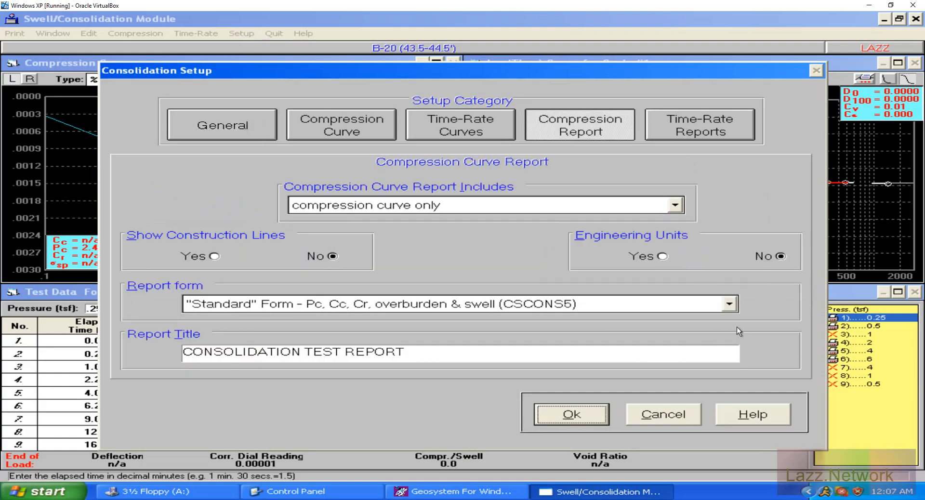
click(730, 304)
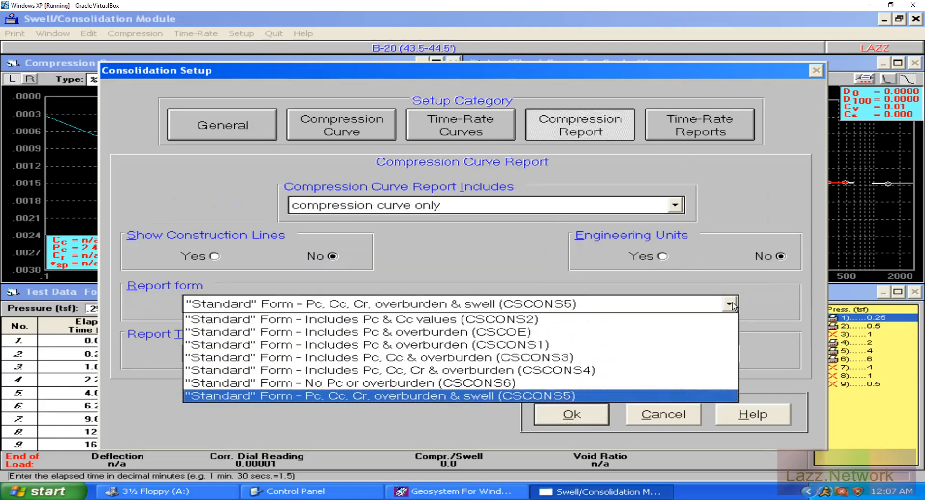
click(583, 370)
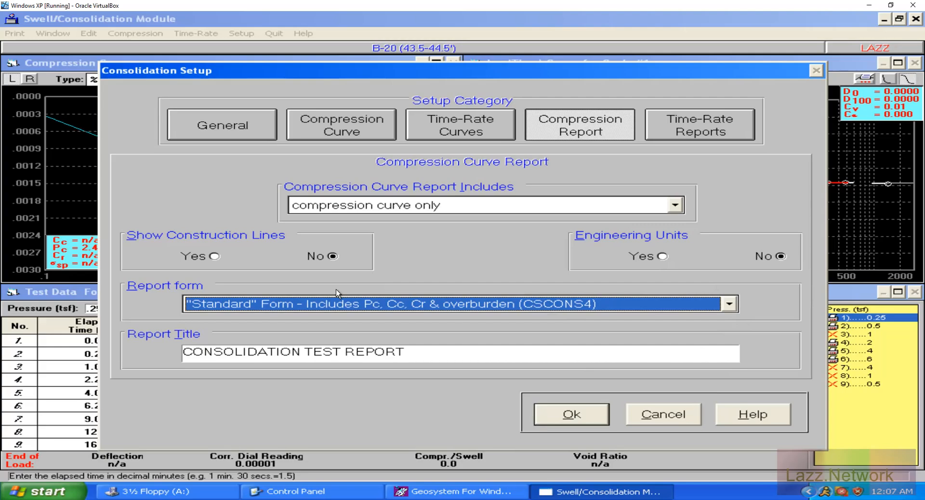
click(586, 414)
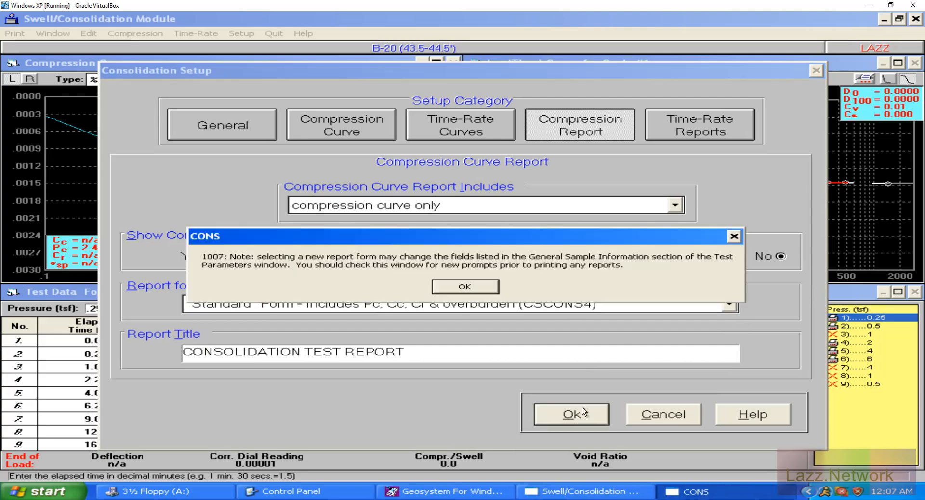
click(463, 288)
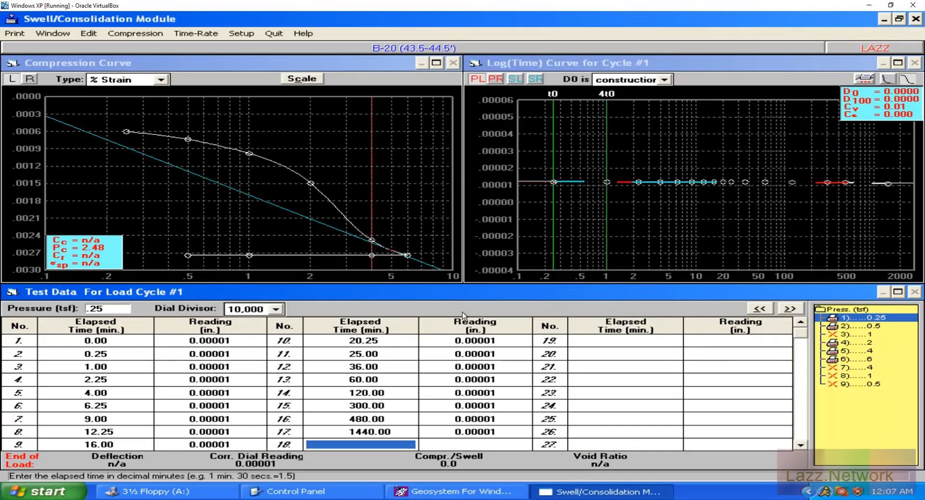
Preview B-20's compression curve test report from the open test, and close the preview and the print selection
click(16, 36)
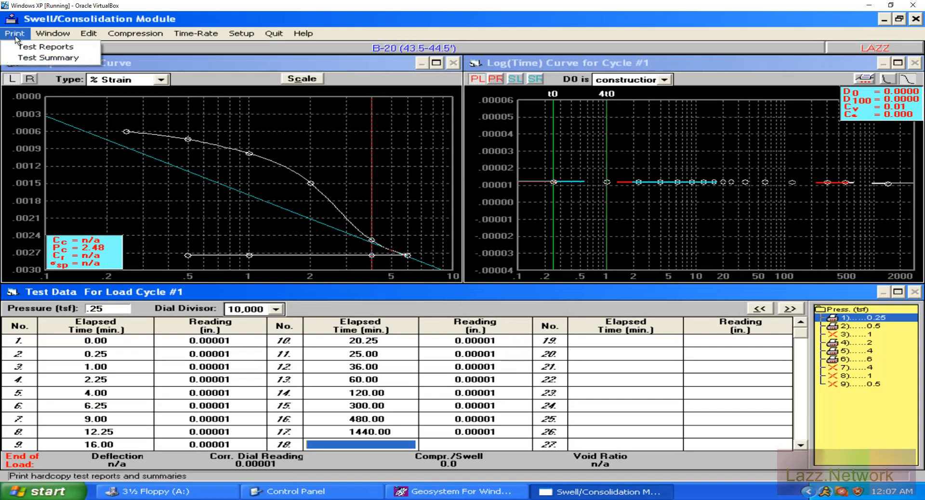
click(28, 47)
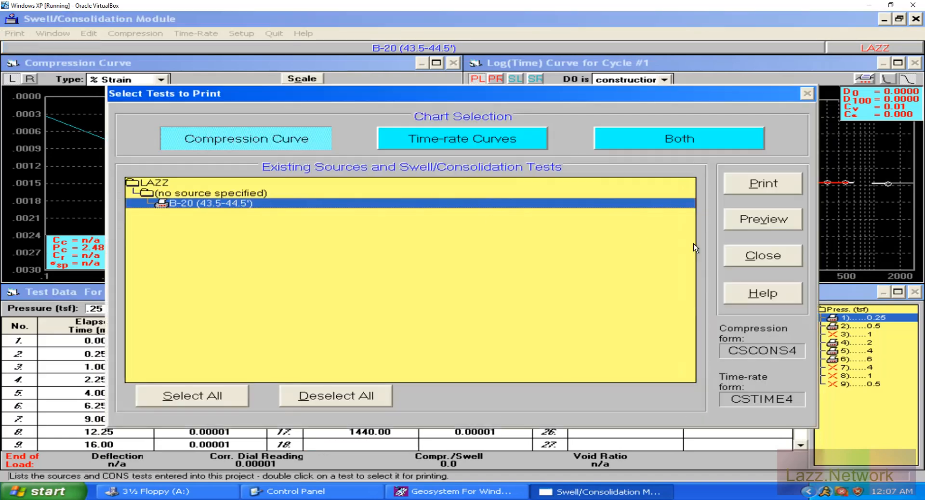
click(747, 223)
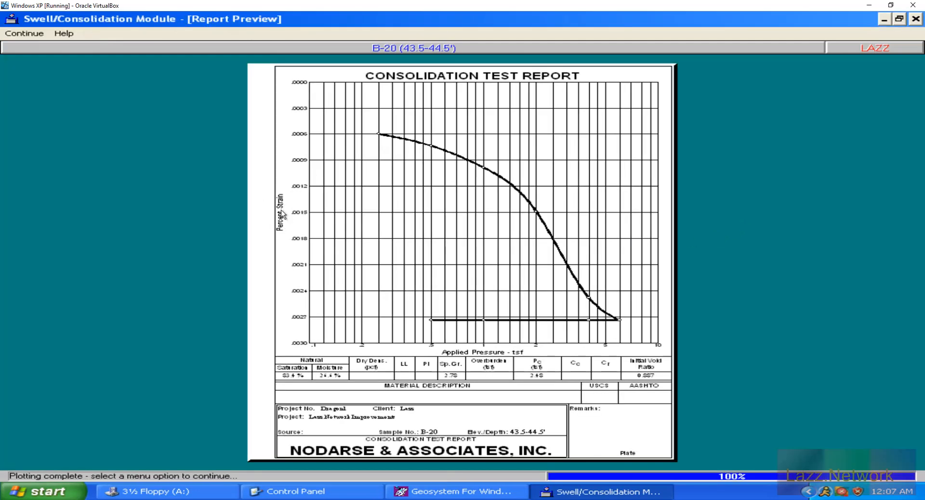
click(39, 34)
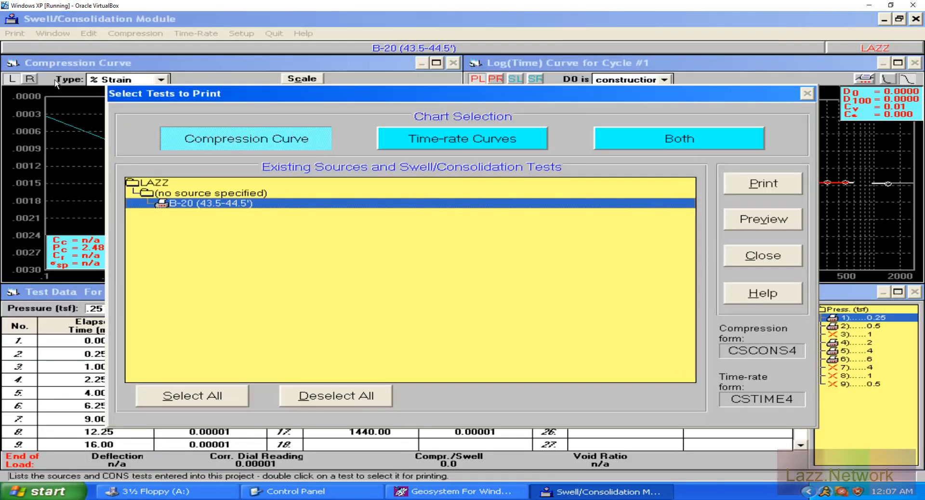
click(771, 258)
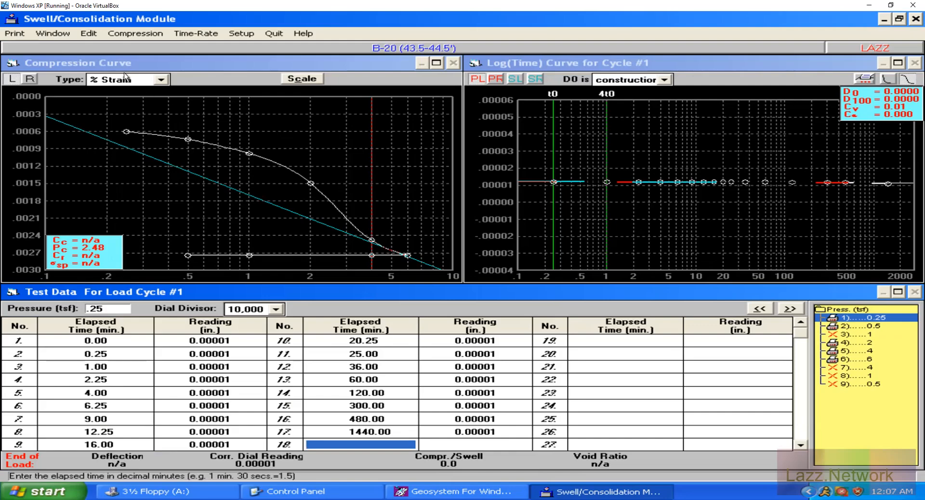
Try to switch the compression curve's plot type to Void Ratio
click(161, 81)
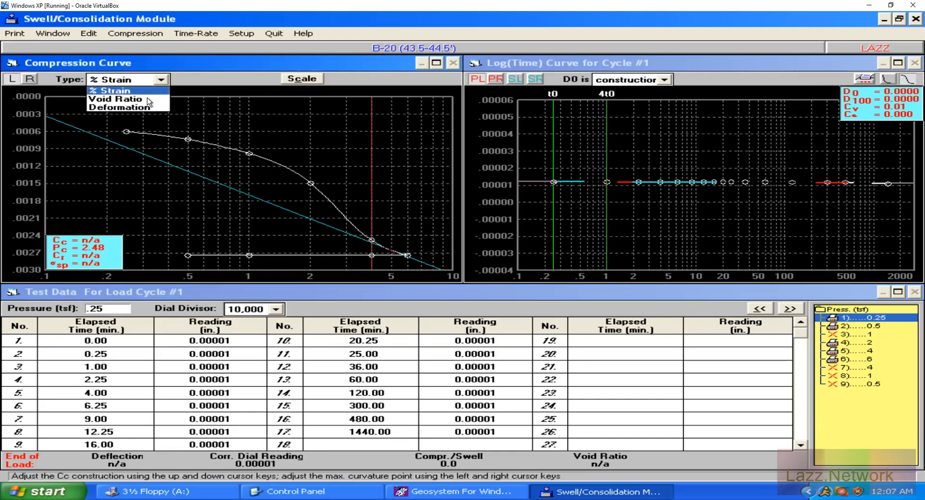
click(127, 100)
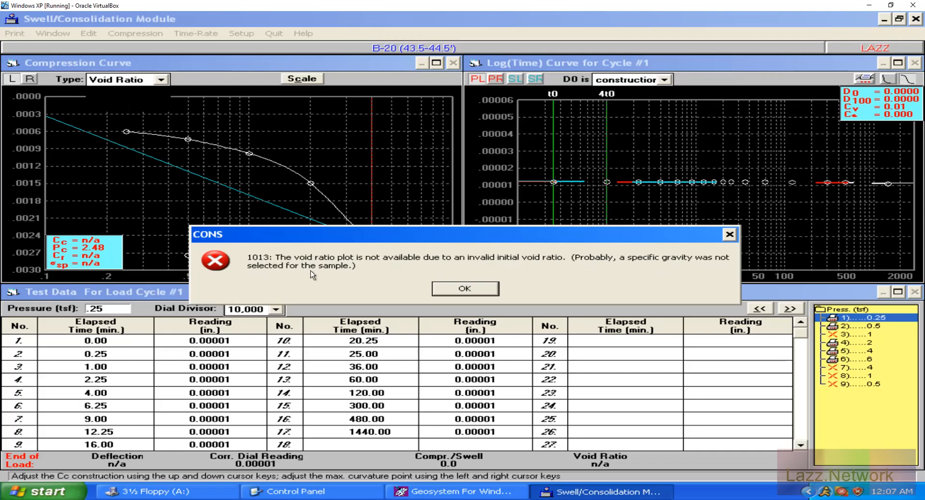
click(461, 288)
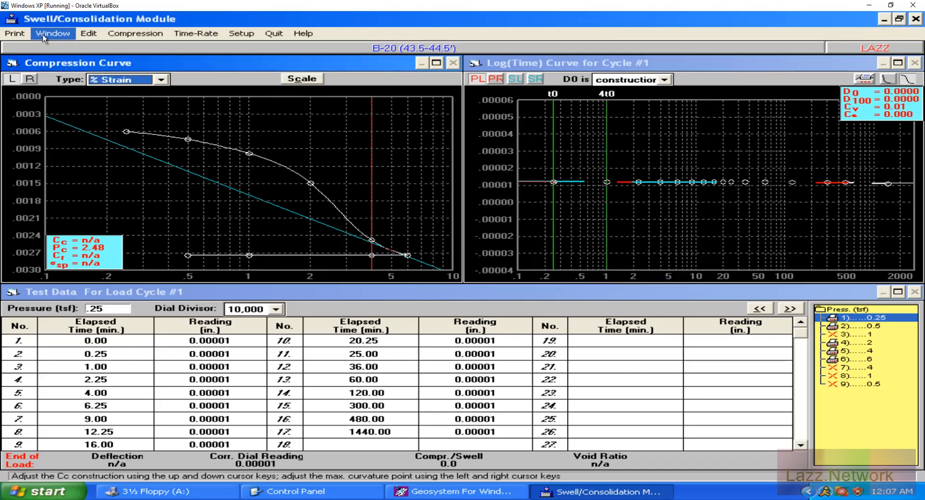
click(85, 38)
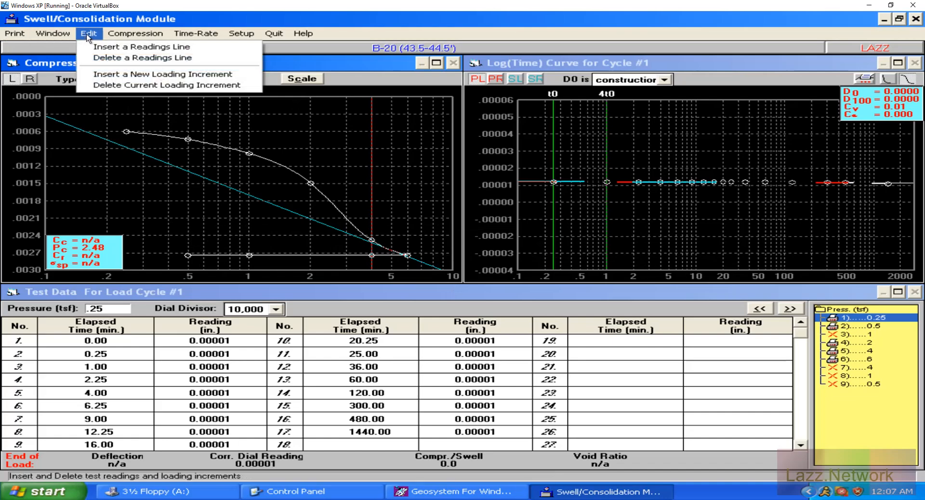
Set B-20's deflection table to Reference Set (inches/tsf) in the test parameters, dismiss the antivirus pop-up, accept the change and exit the test
mouse_move(53, 34)
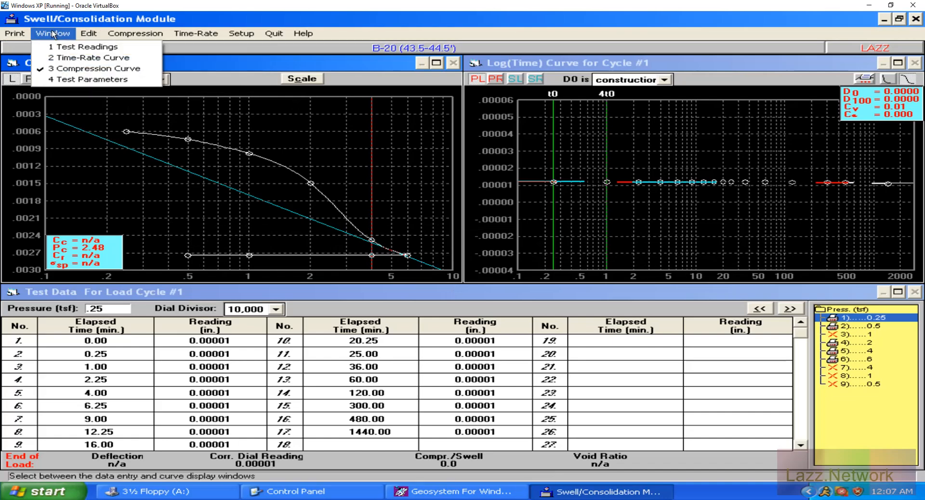
click(75, 81)
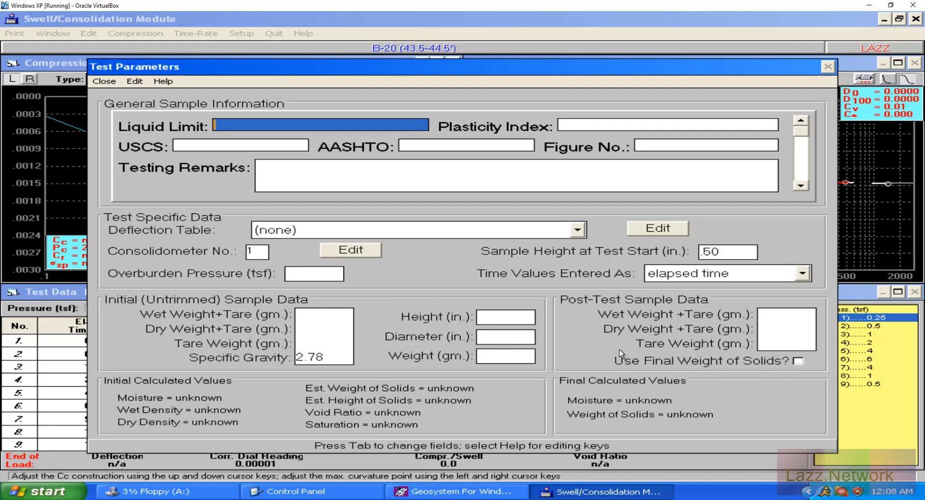
click(329, 357)
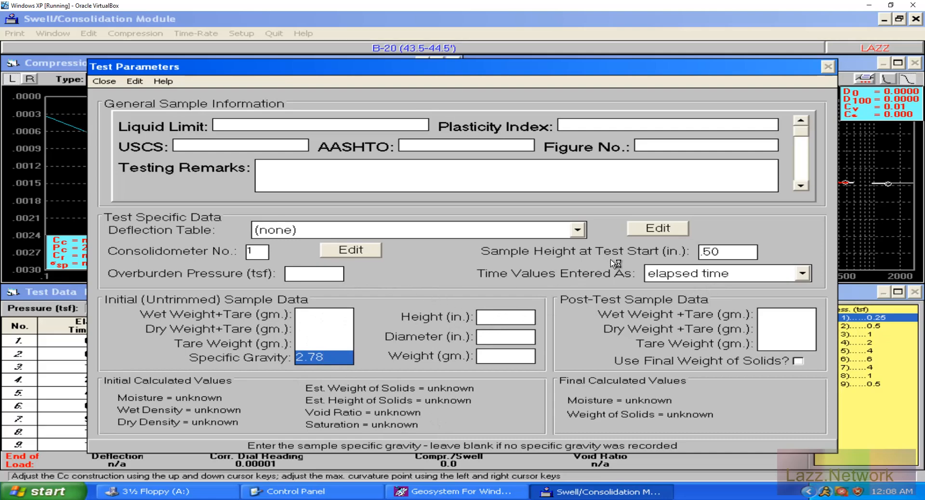
click(578, 230)
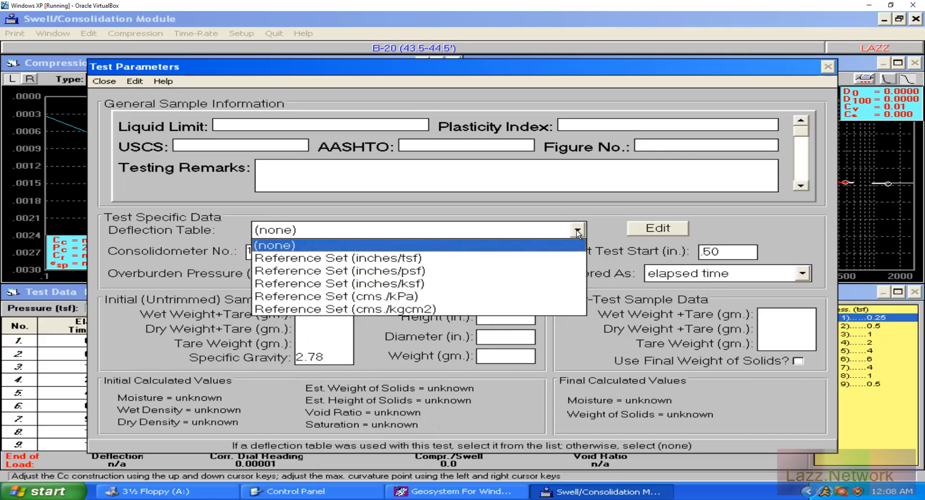
click(409, 259)
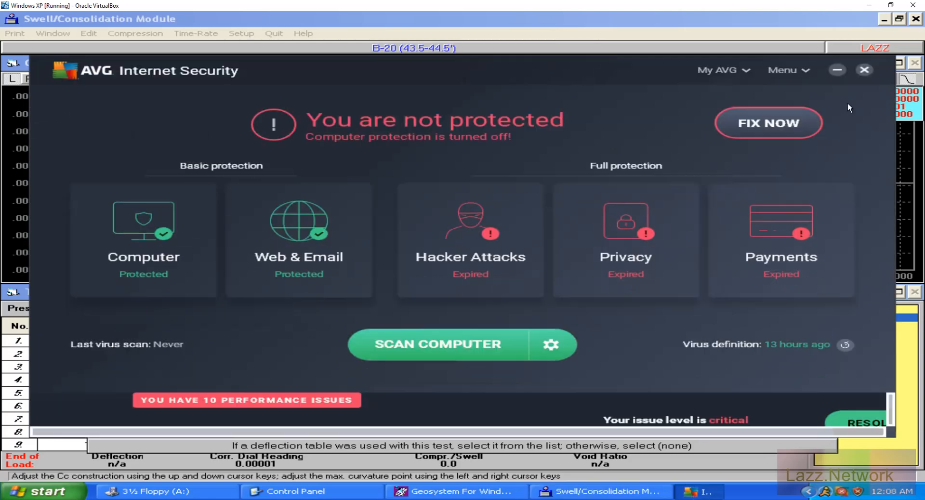
click(864, 70)
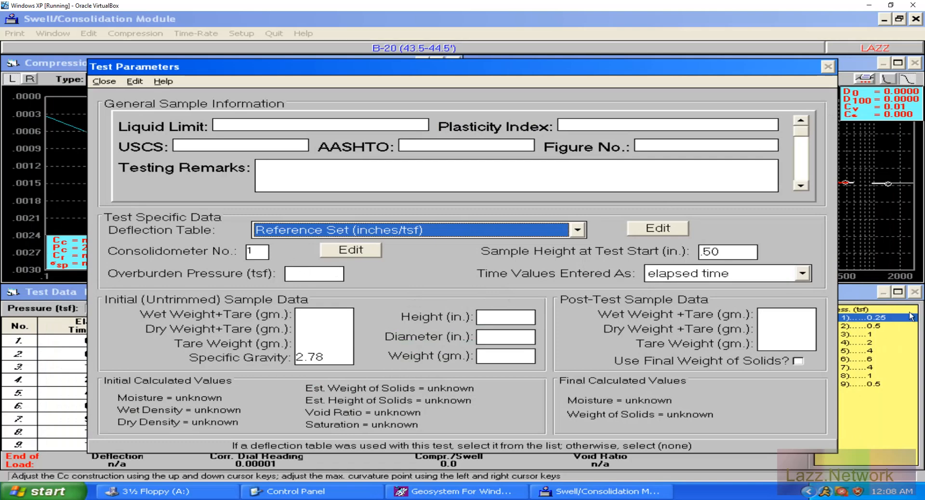
click(330, 318)
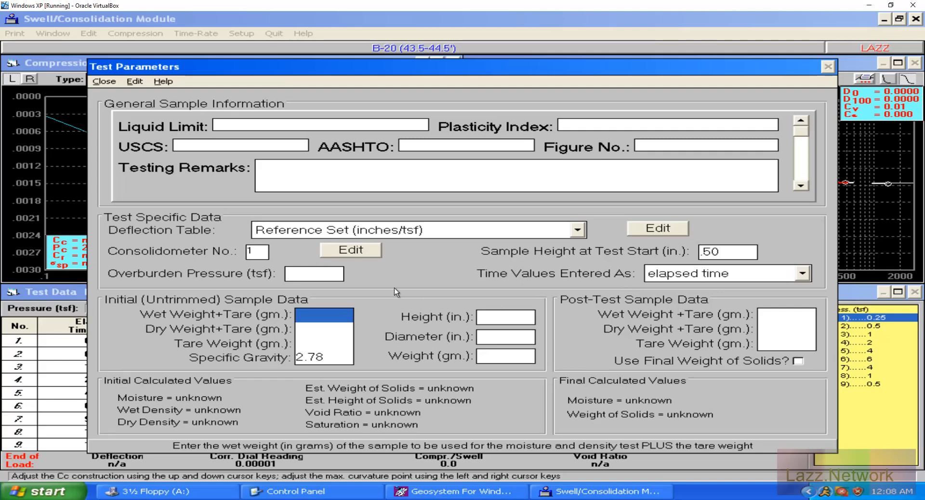
click(105, 81)
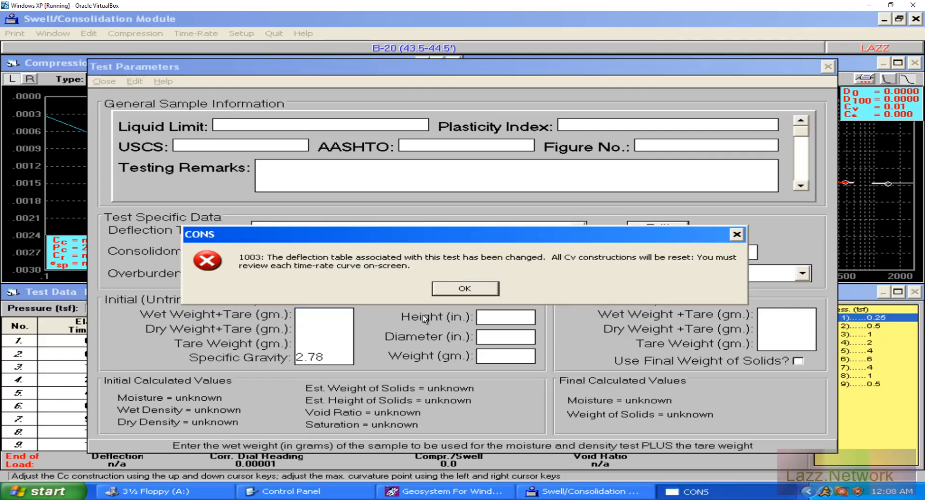
click(461, 289)
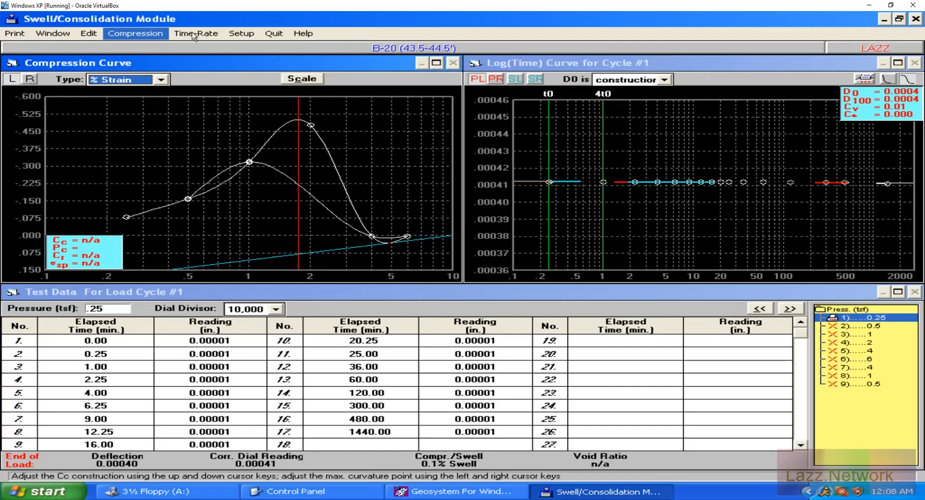
click(274, 34)
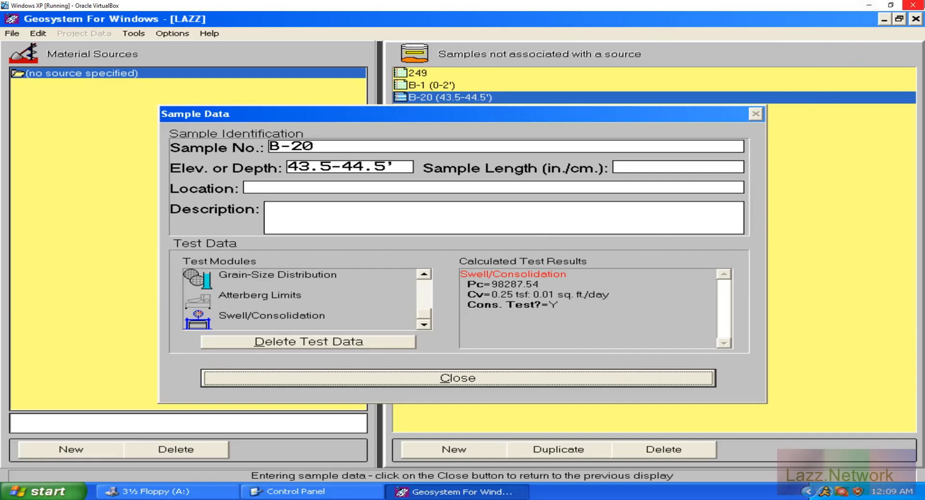
click(870, 6)
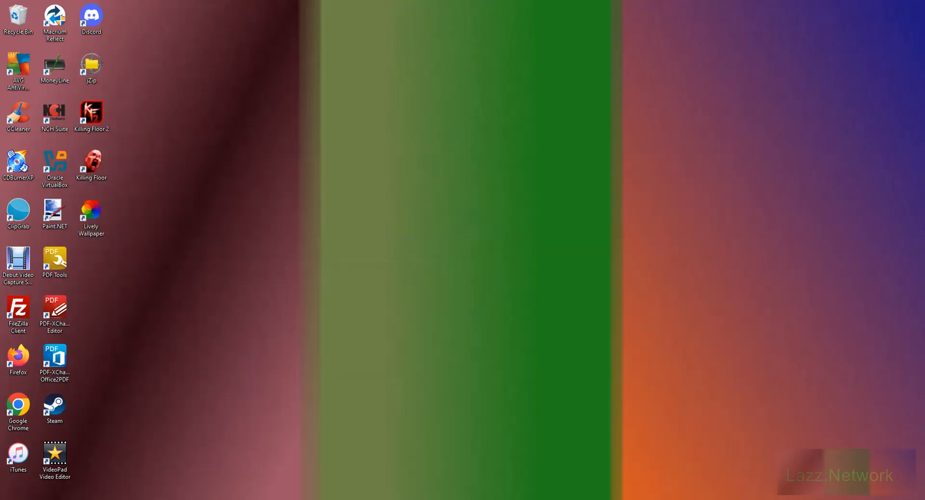
click(431, 499)
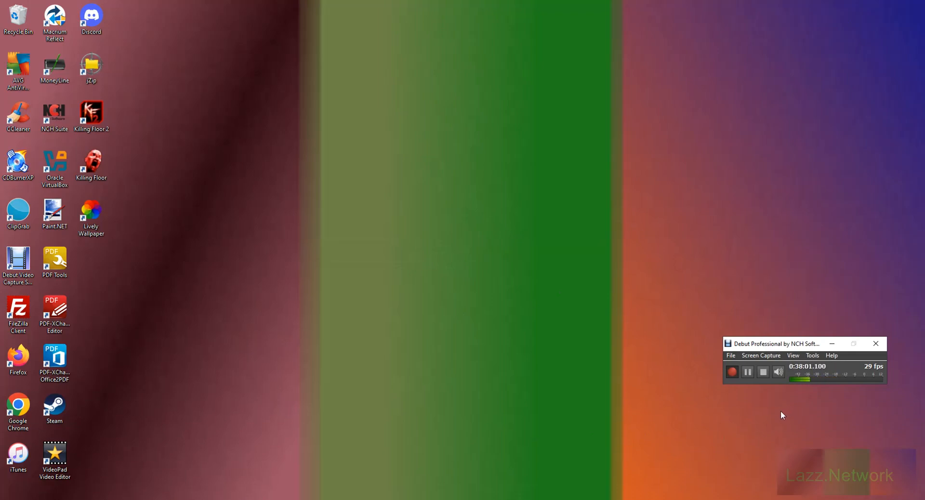
click(747, 372)
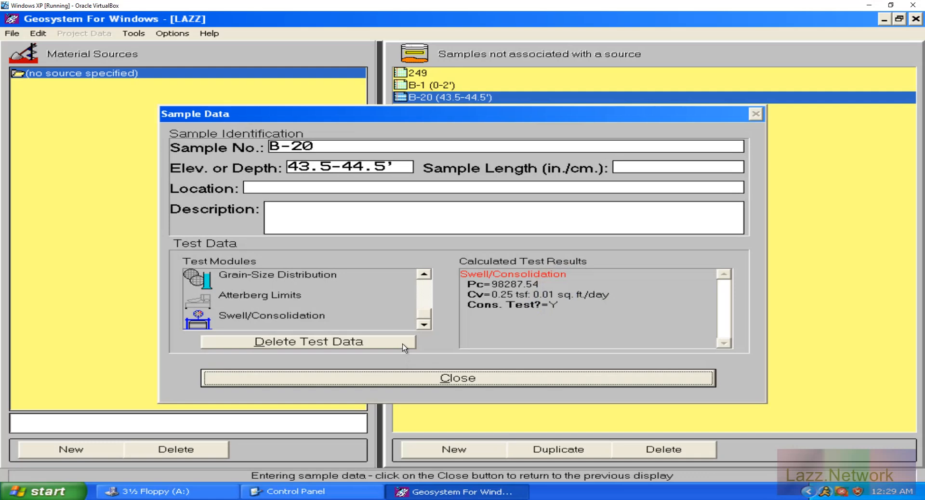
Reopen B-20's Swell/Consolidation test and set the specific gravity to 2.75 in the test parameters
double_click(279, 317)
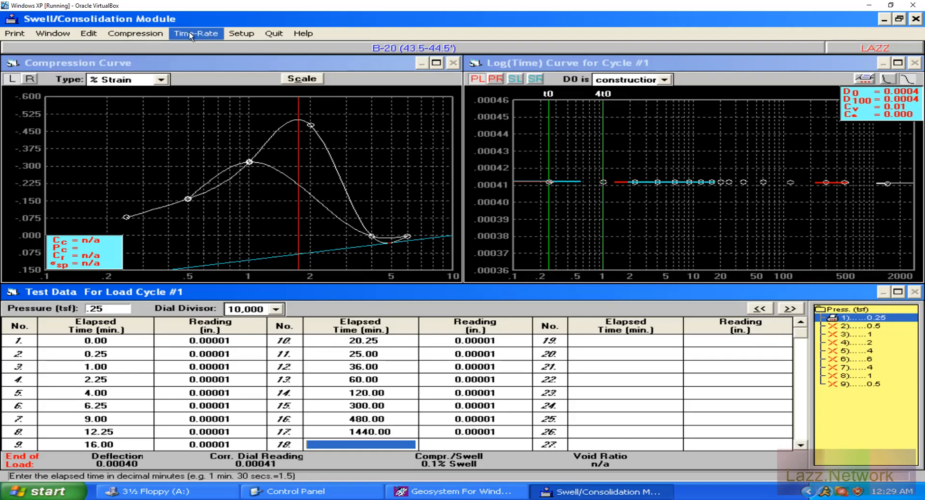
click(58, 34)
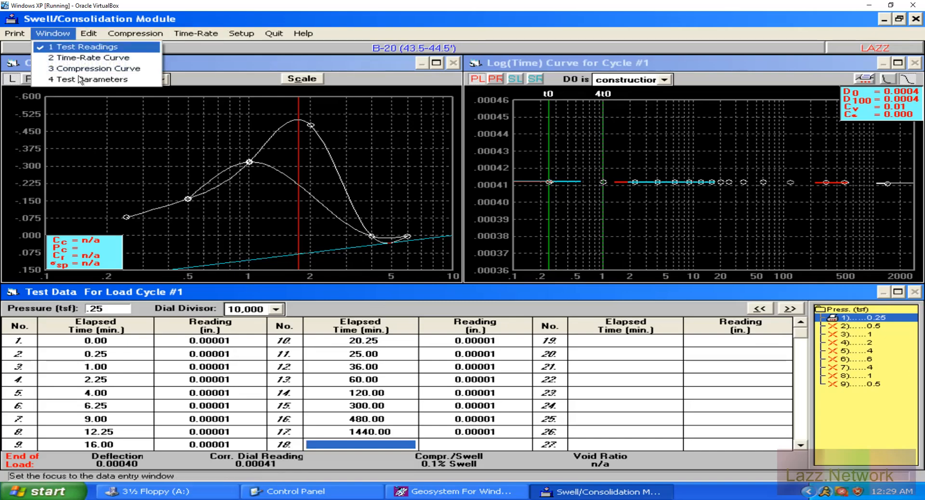
click(81, 80)
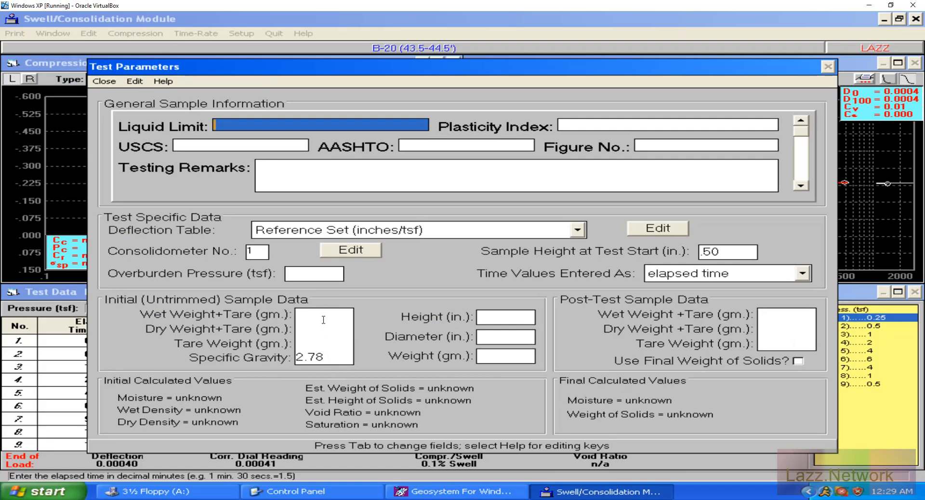
click(328, 357)
key(BackSpace)
text(5)
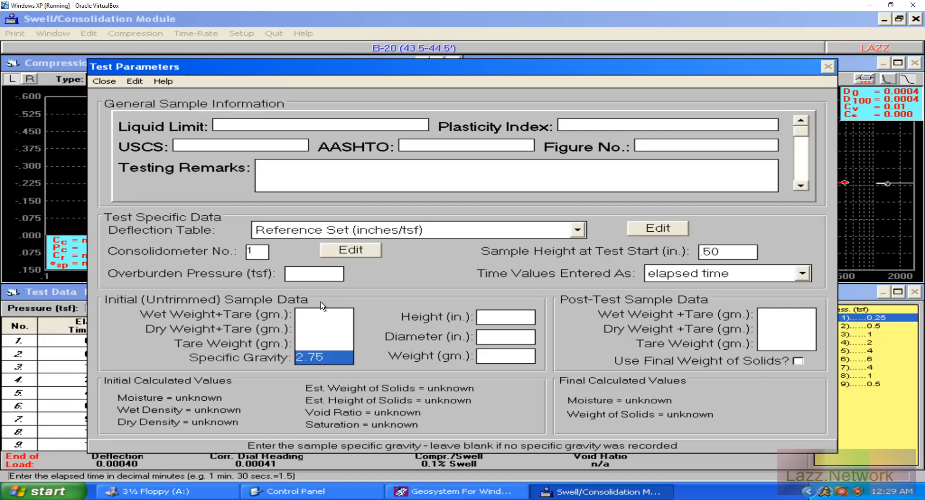
Enter the initial sample weights: wet weight+tare 158.68, dry weight+tare 136.85 and tare weight 50.83 gm
click(320, 311)
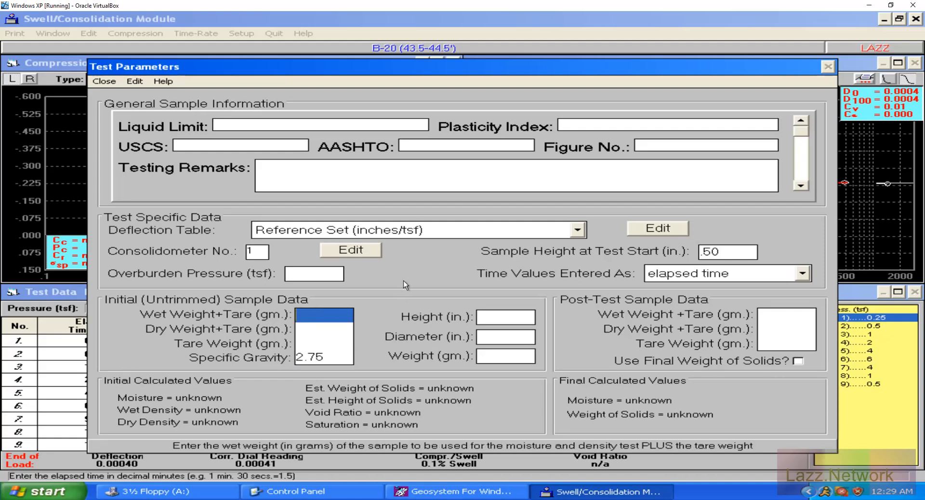
text(158.68)
key(Tab)
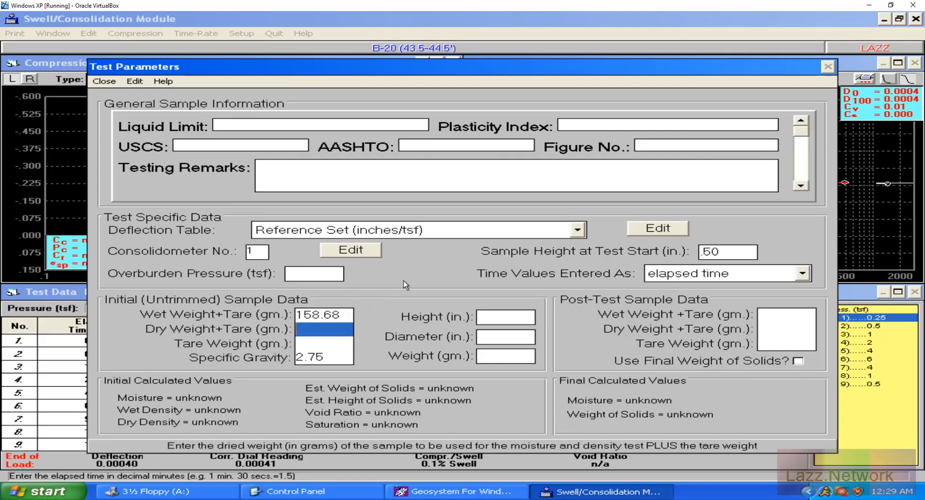
text(136.85)
key(Tab)
text(.385)
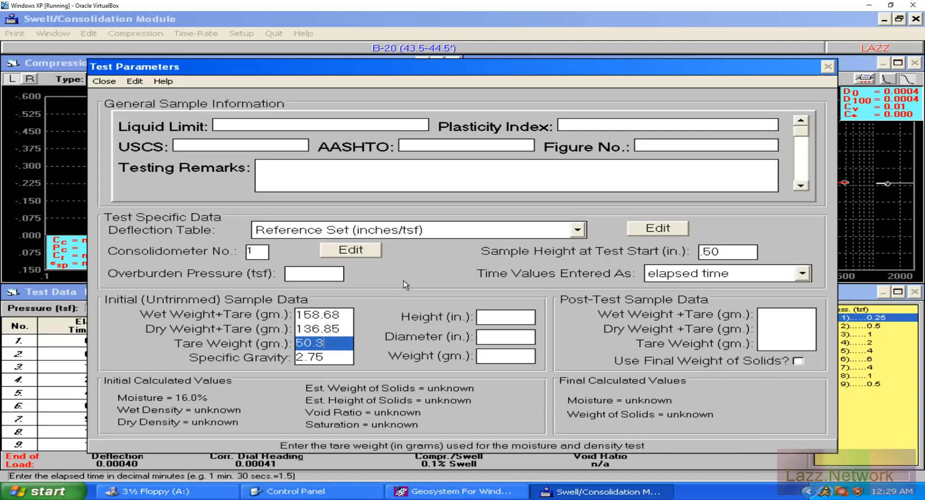
key(Down)
key(Up)
text(50.)
key(BackSpace)
key(BackSpace)
key(BackSpace)
key(BackSpace)
key(BackSpace)
key(BackSpace)
key(BackSpace)
key(BackSpace)
key(BackSpace)
text(50.83)
key(Tab)
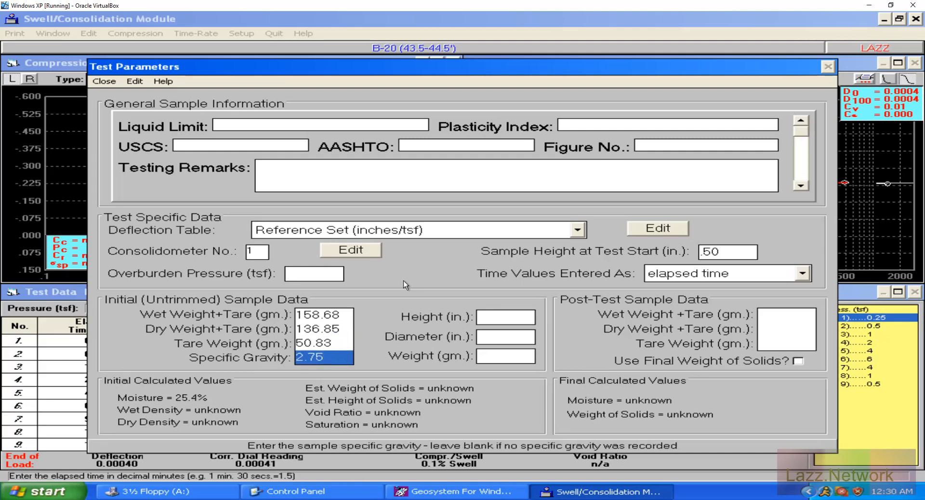
Set the initial sample's height to .50 in., diameter to 2.50 in. and weight to 71.03 gm
click(505, 317)
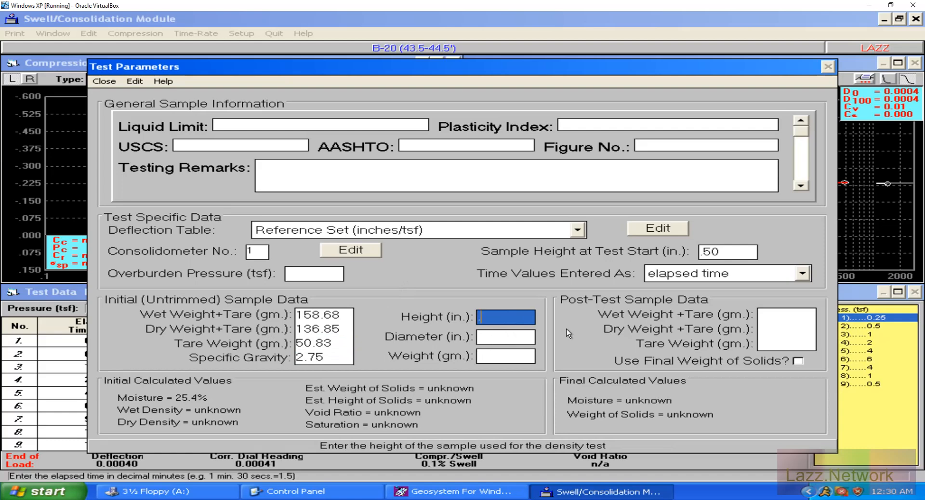
text(.50)
key(Tab)
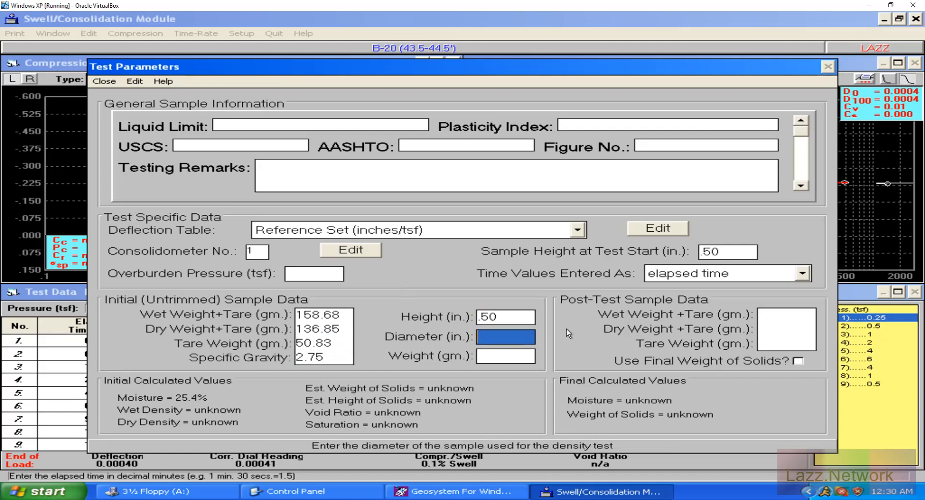
text(2.50)
key(Tab)
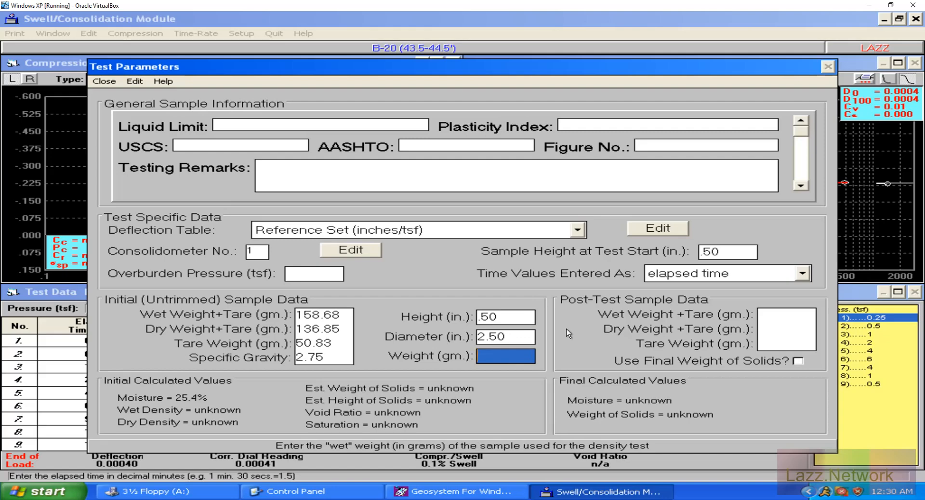
text(71.03)
key(Tab)
Enter post-test wet weight+tare 192.58, dry weight+tare 165.65 and tare weight 75.68 gm, and close the test parameters, accepting the reset notice
text(192.58)
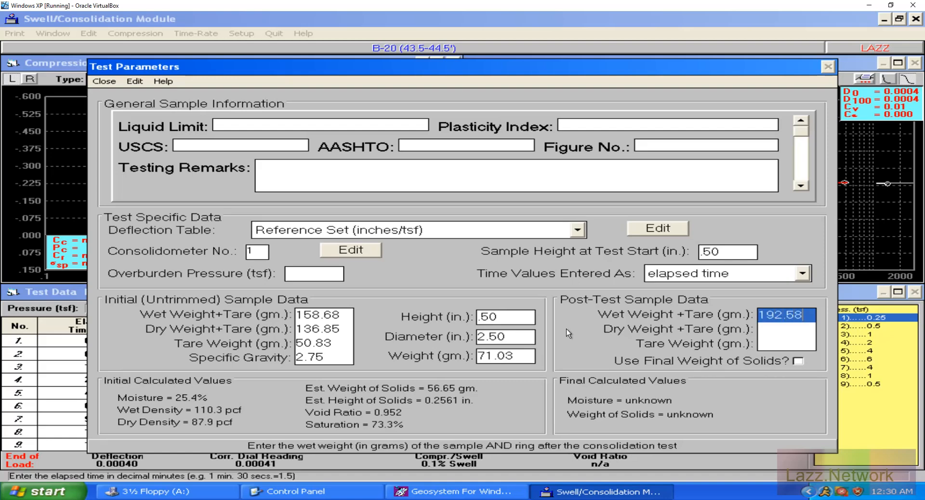
key(Tab)
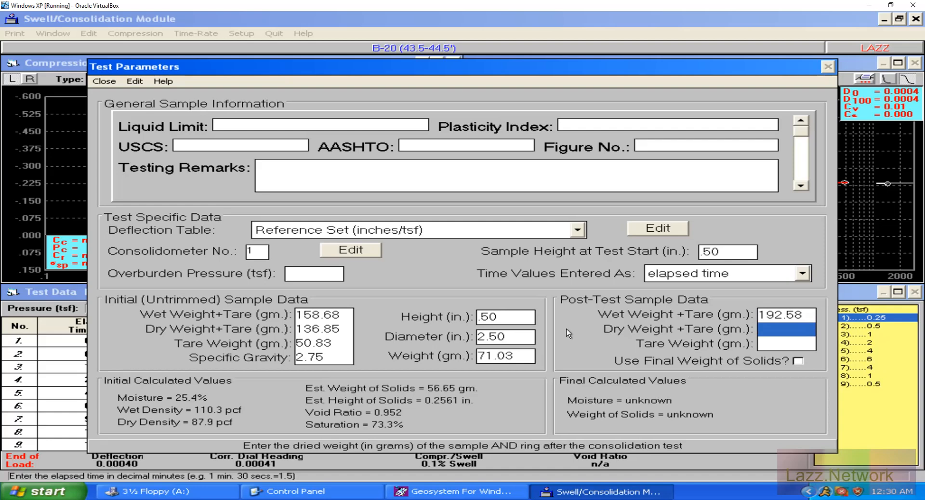
text(1)
text(65.65)
key(Tab)
text(75.68)
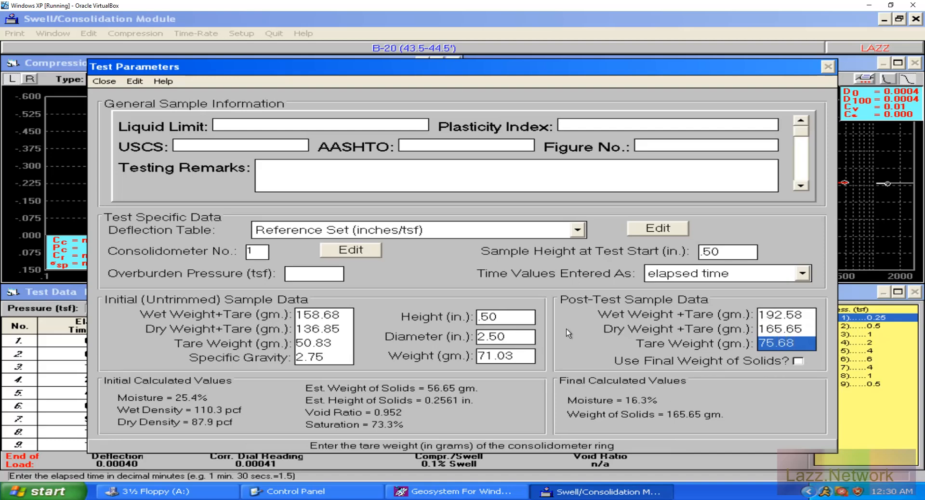
key(Tab)
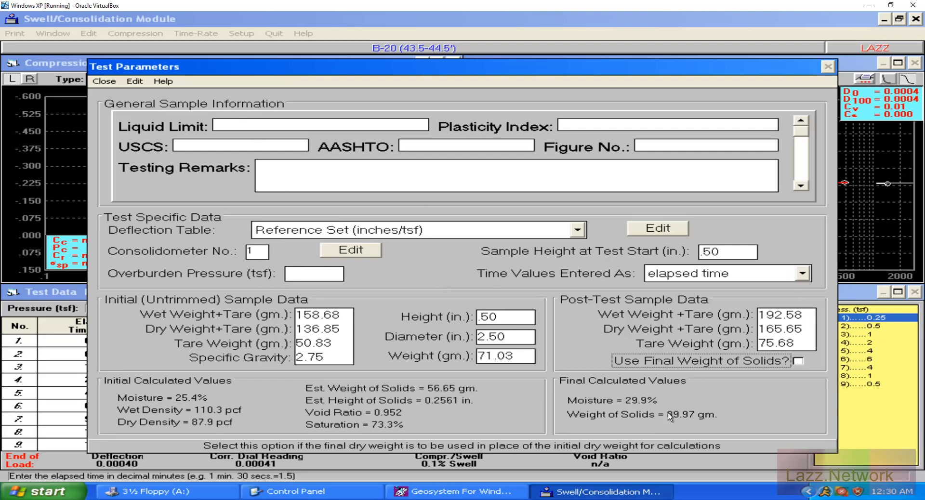
click(104, 81)
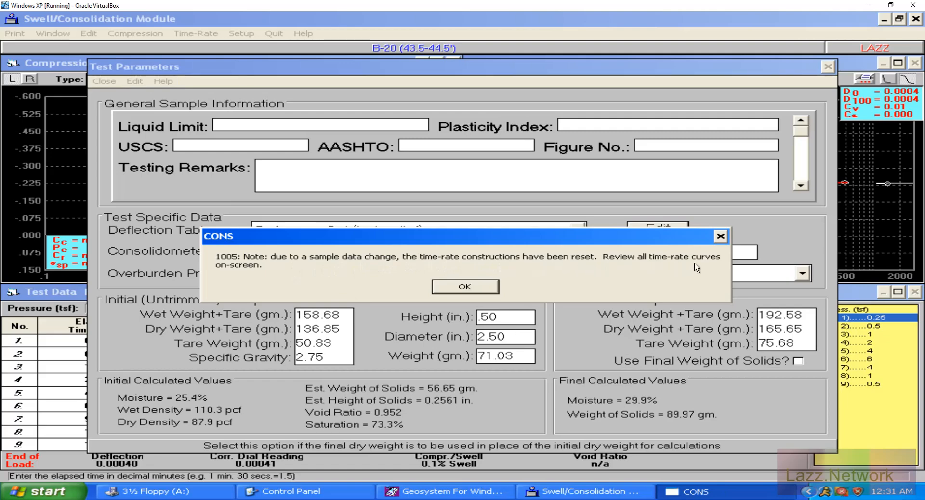
click(476, 287)
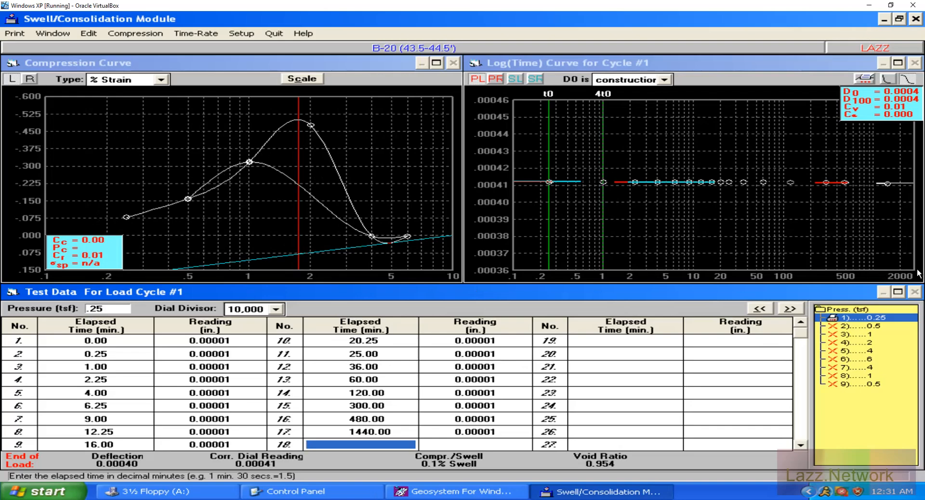
Review the readings and time-rate curves of load cycles 2 through 9
click(790, 309)
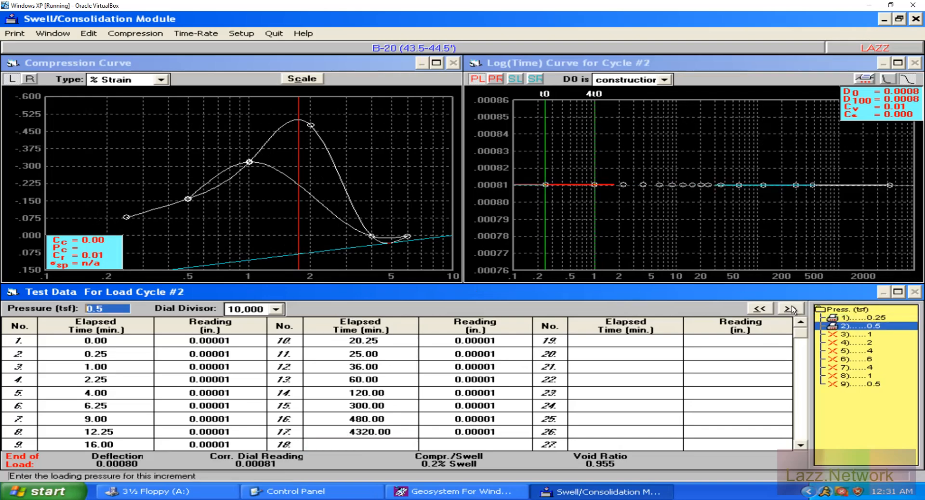
click(790, 309)
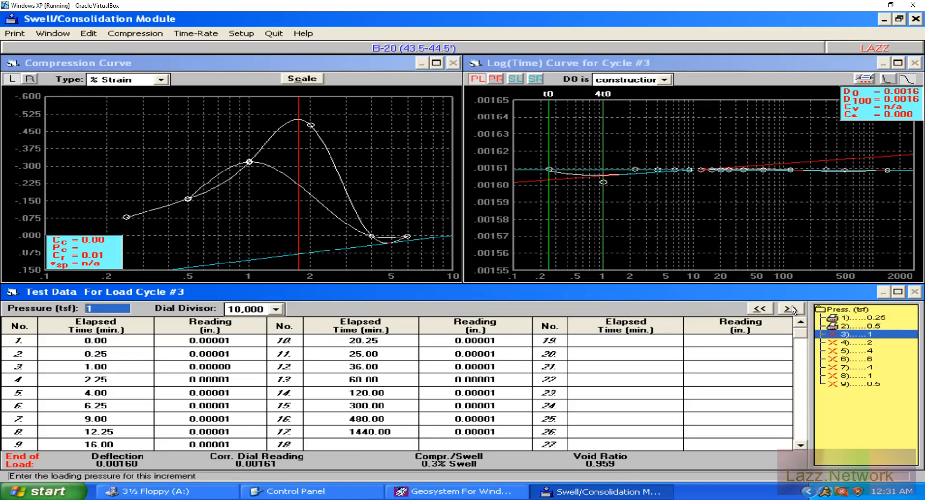
click(792, 309)
click(791, 309)
click(792, 308)
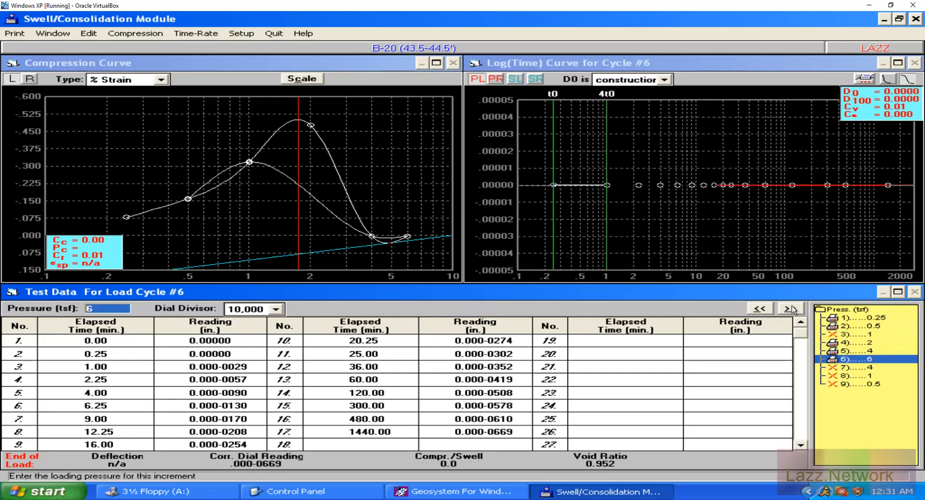
click(791, 309)
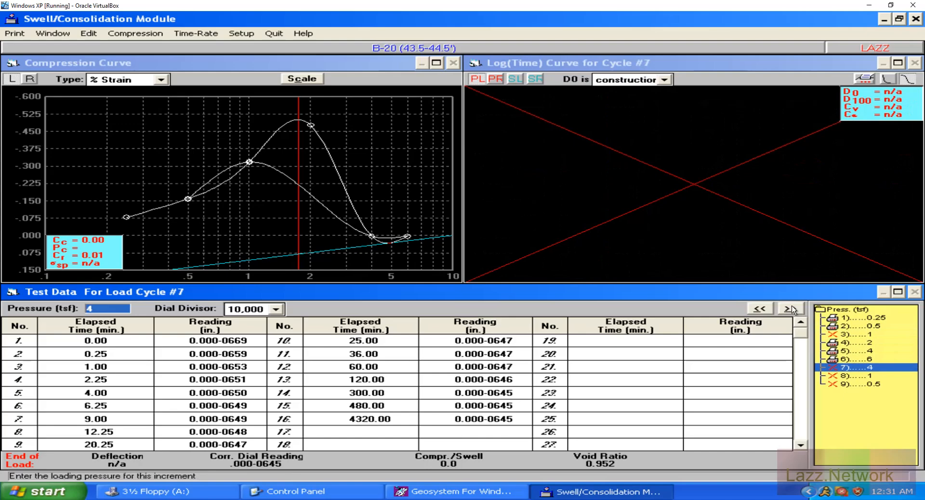
click(792, 309)
click(792, 309)
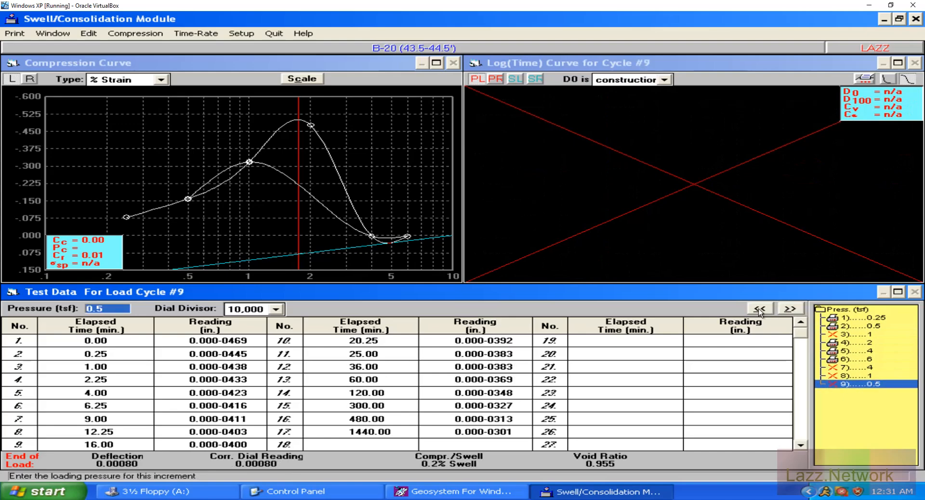
View the compression curve as Void Ratio and Deformation, and return it to % Strain
click(113, 33)
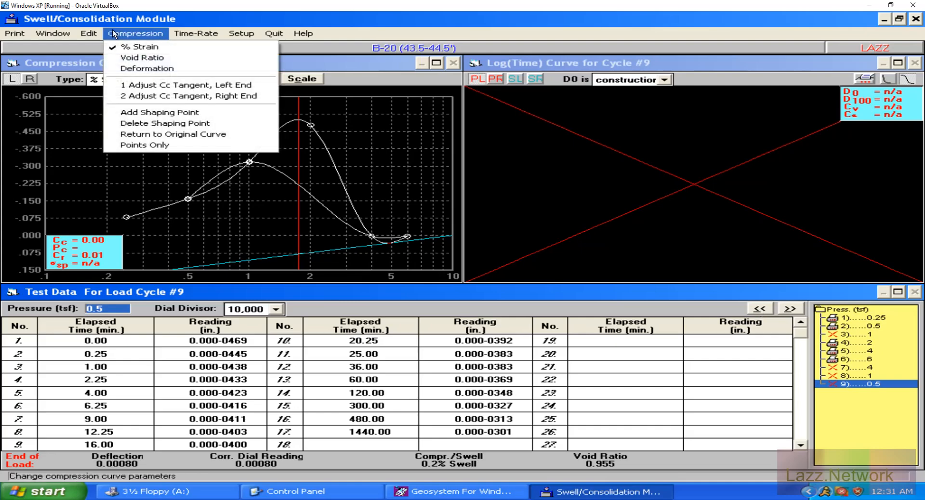
click(112, 32)
click(161, 80)
click(139, 102)
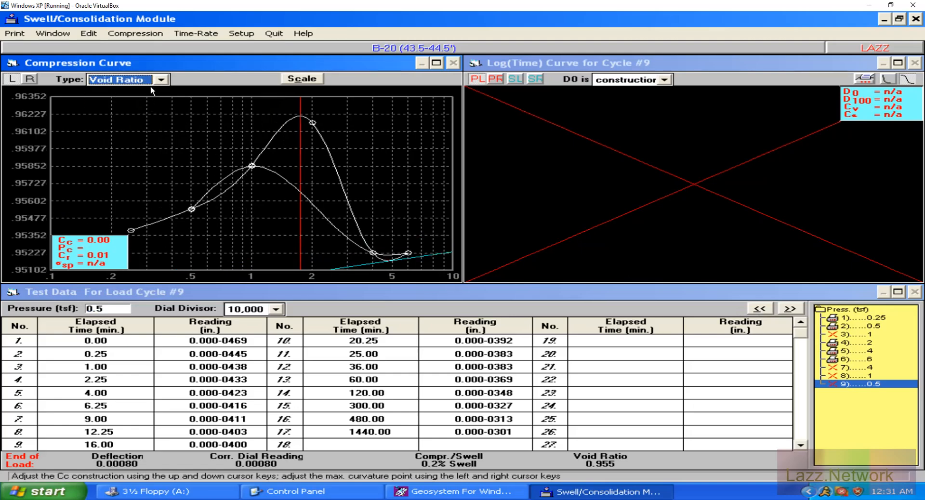
click(161, 79)
click(134, 105)
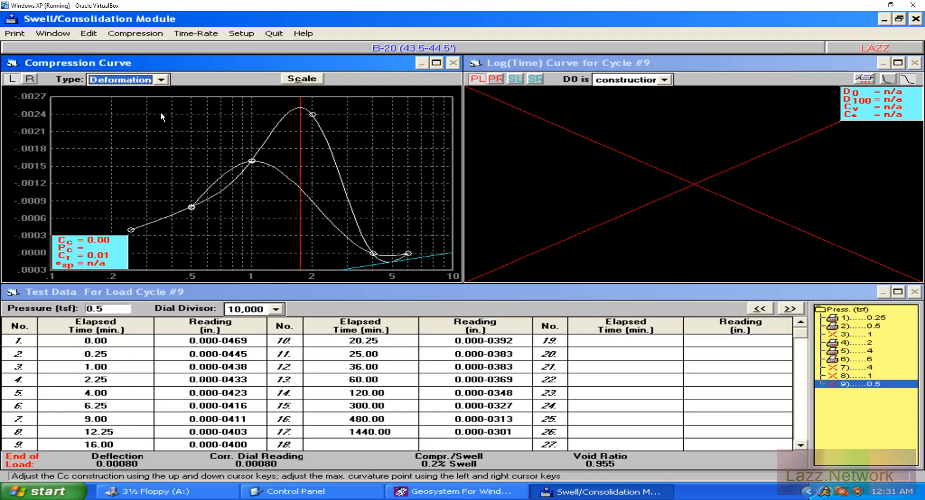
click(161, 80)
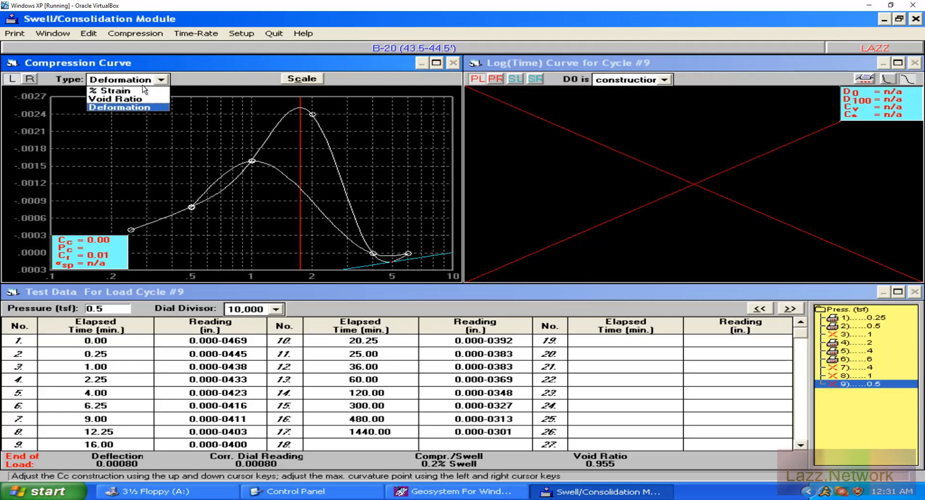
click(137, 95)
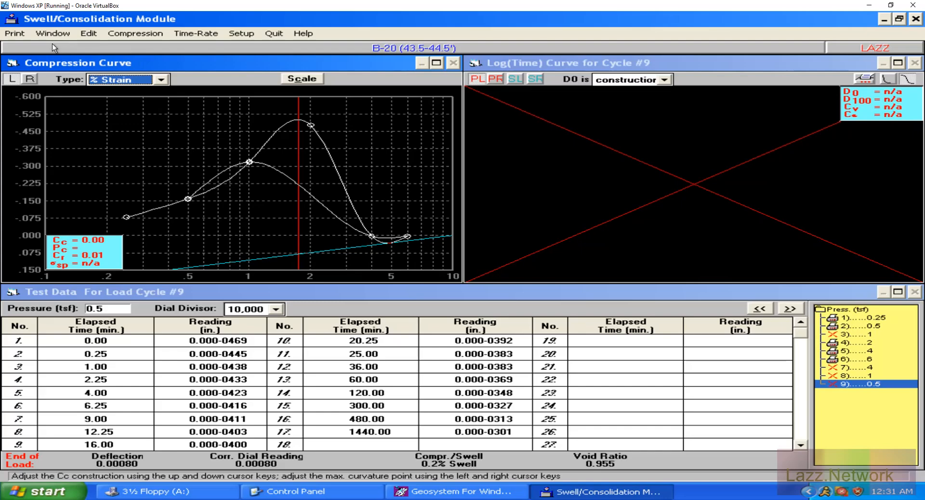
Preview the compression curve report for test B-20 (43.5-44.5') and close the print selection
click(18, 32)
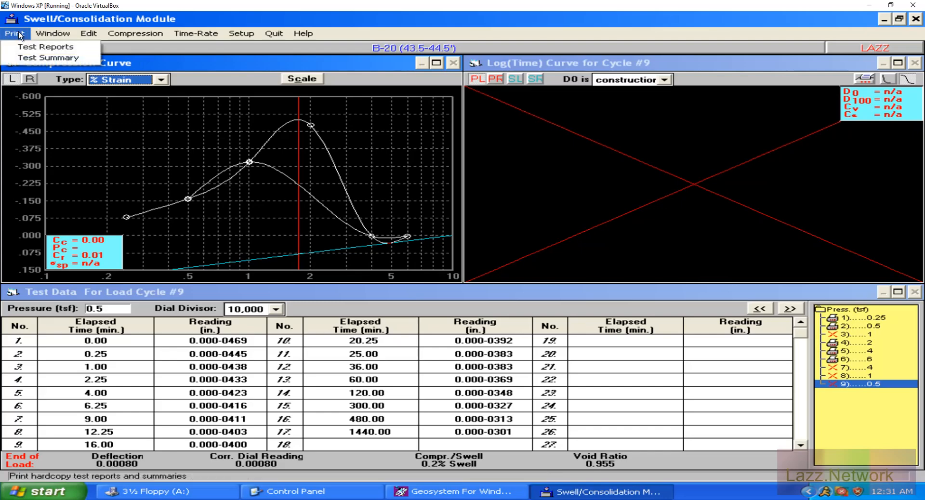
click(33, 47)
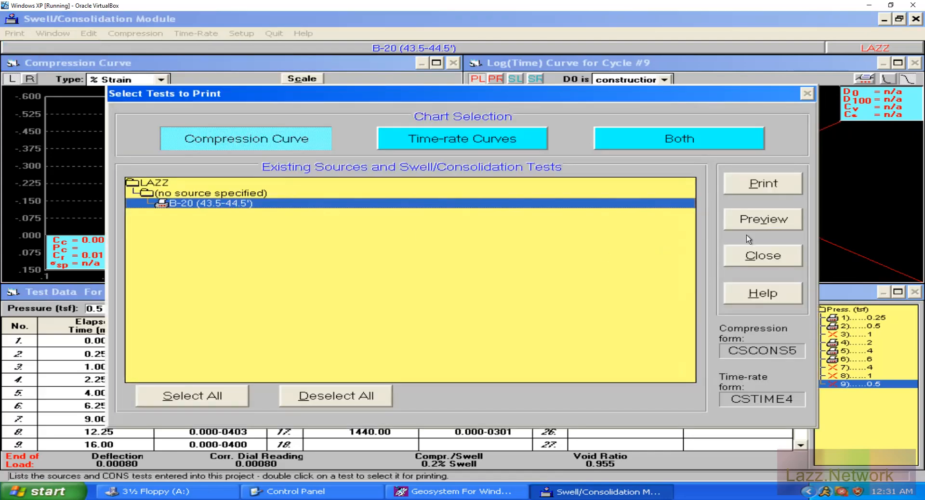
click(773, 219)
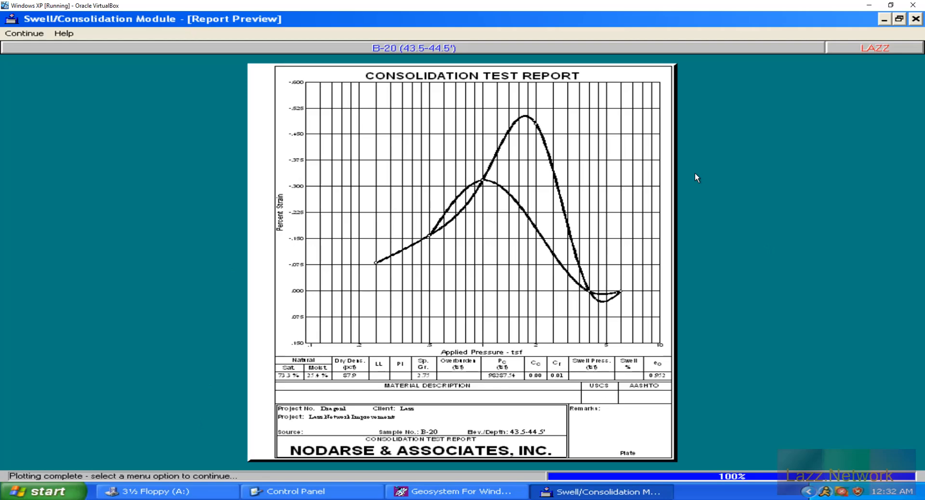
click(14, 33)
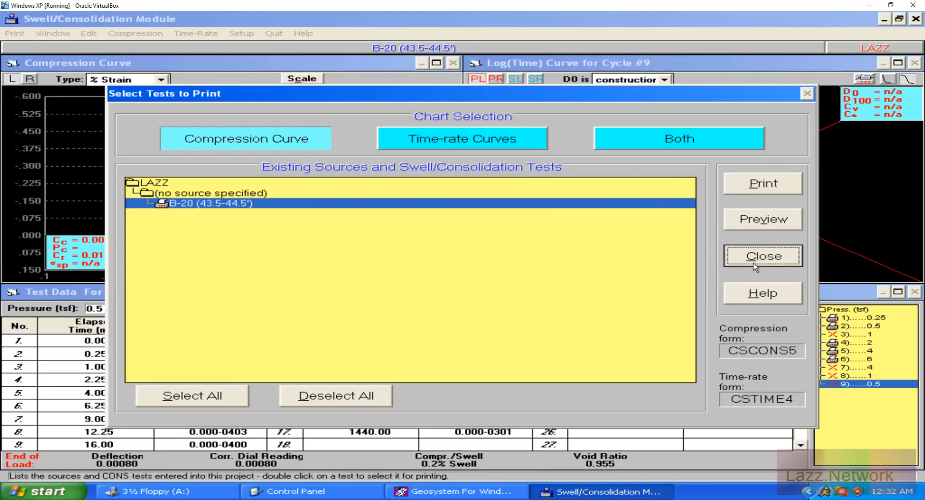
click(755, 266)
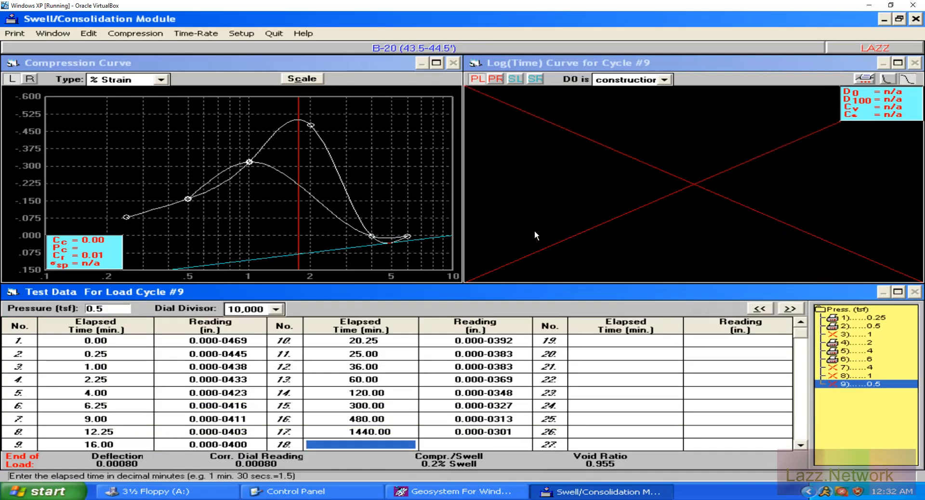
Check the time-rate report forms, and set the compression report form to Includes Pc & Cc values (CSCONS2), accepting the notice
click(233, 32)
click(666, 123)
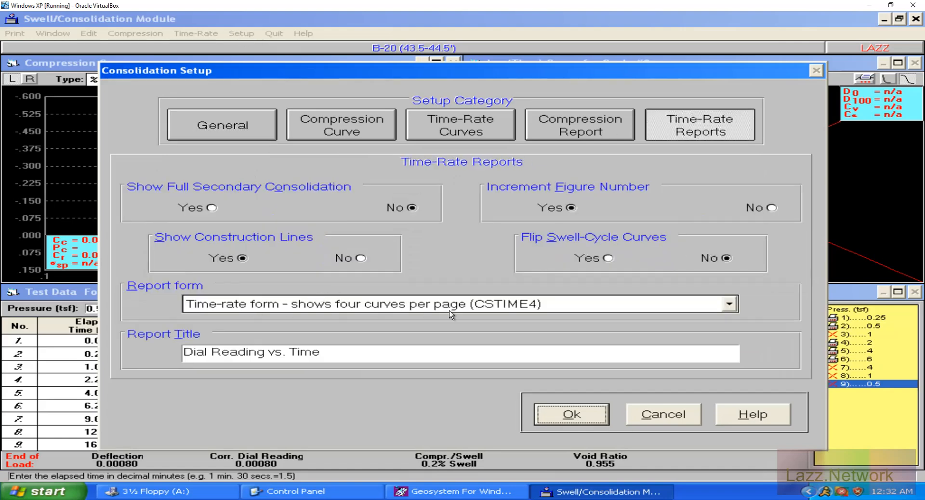
click(730, 305)
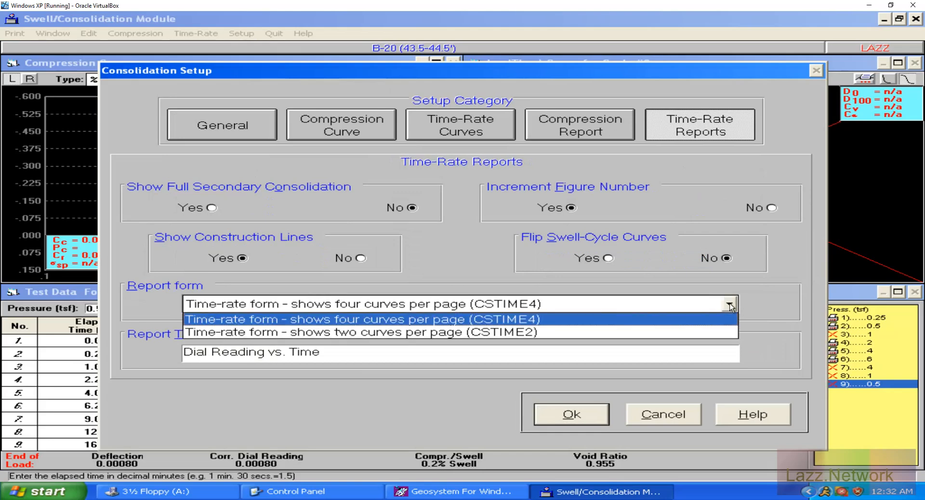
click(732, 304)
click(583, 133)
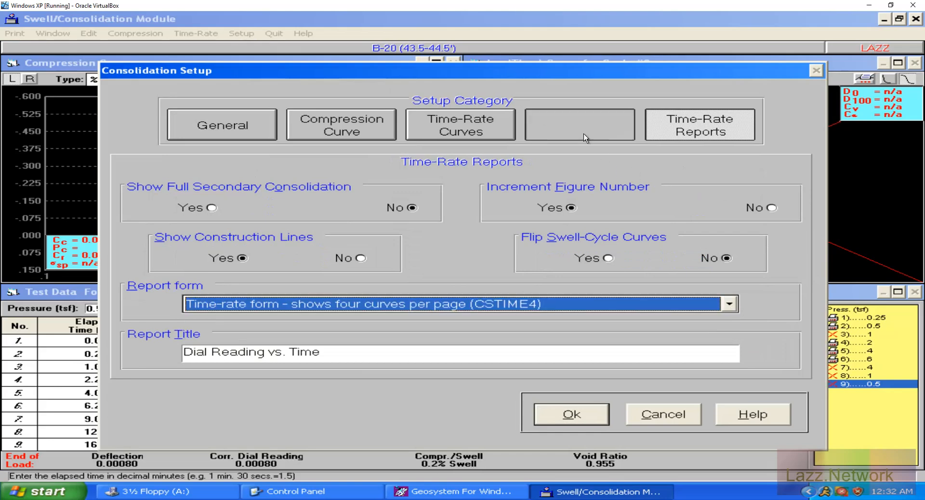
click(729, 304)
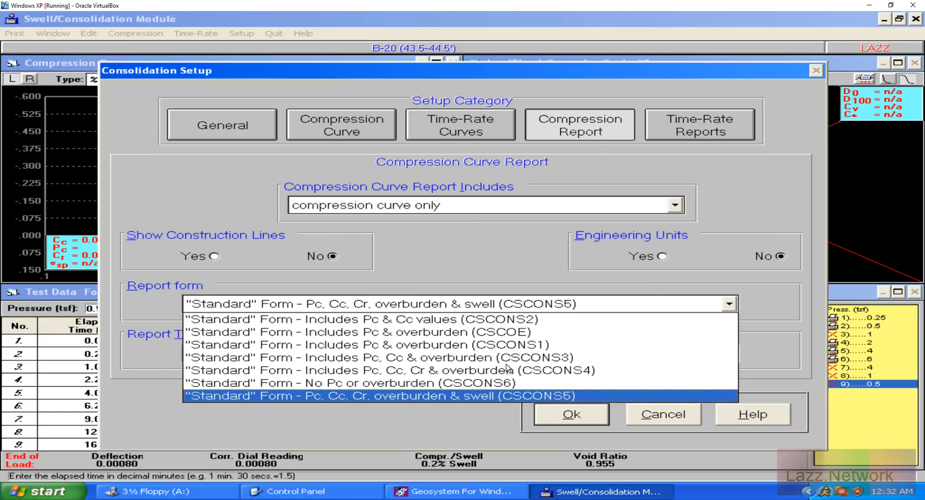
click(454, 322)
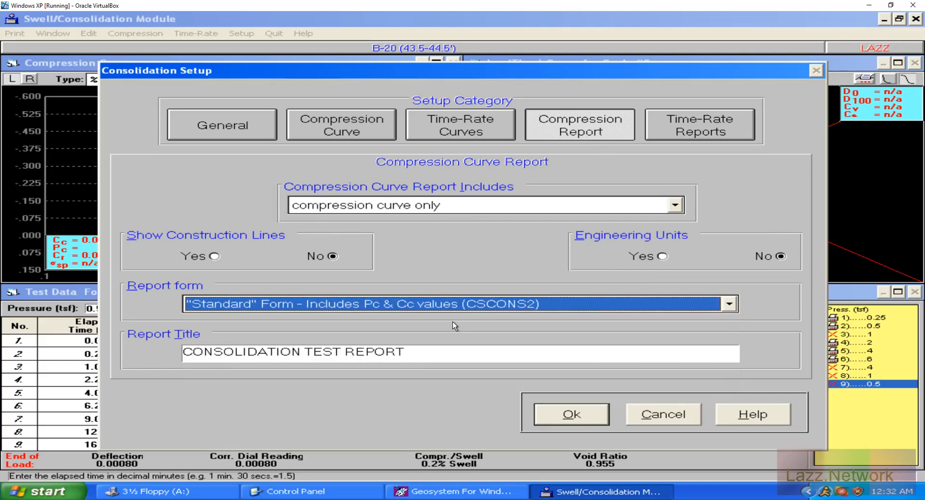
click(557, 408)
click(457, 289)
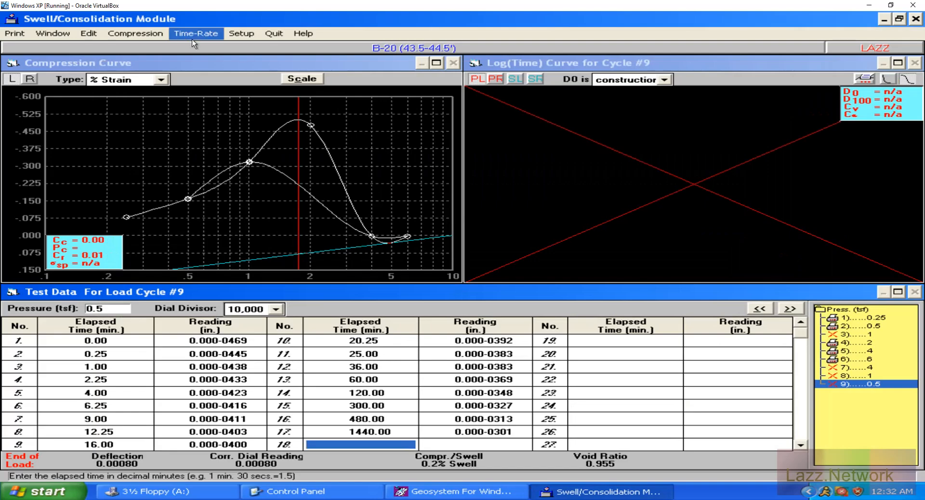
Set the compression report to include compression curve & tabulated Cv values with the Pc & overburden form (CSCOE), accepting both notices
click(237, 32)
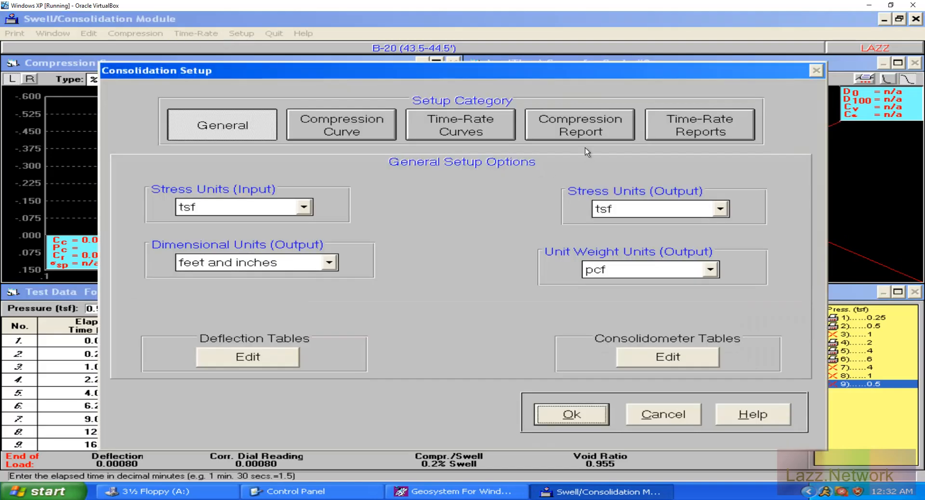
click(581, 131)
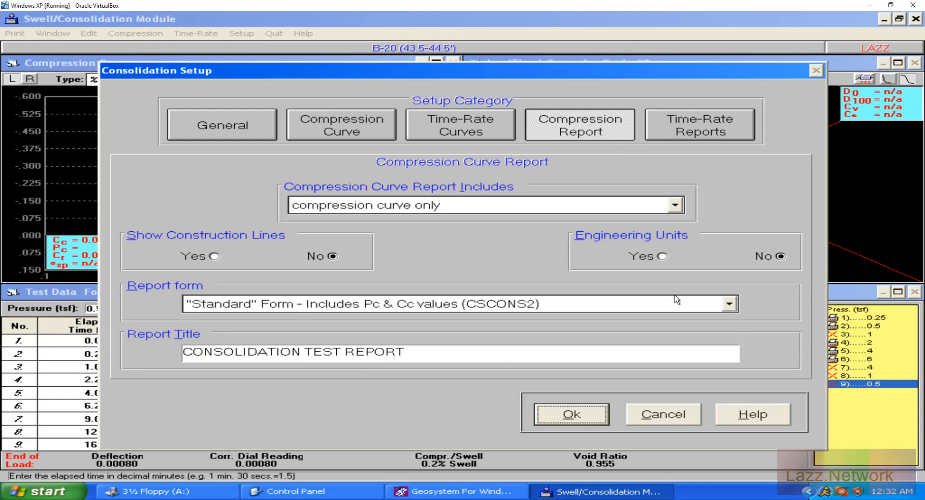
click(677, 206)
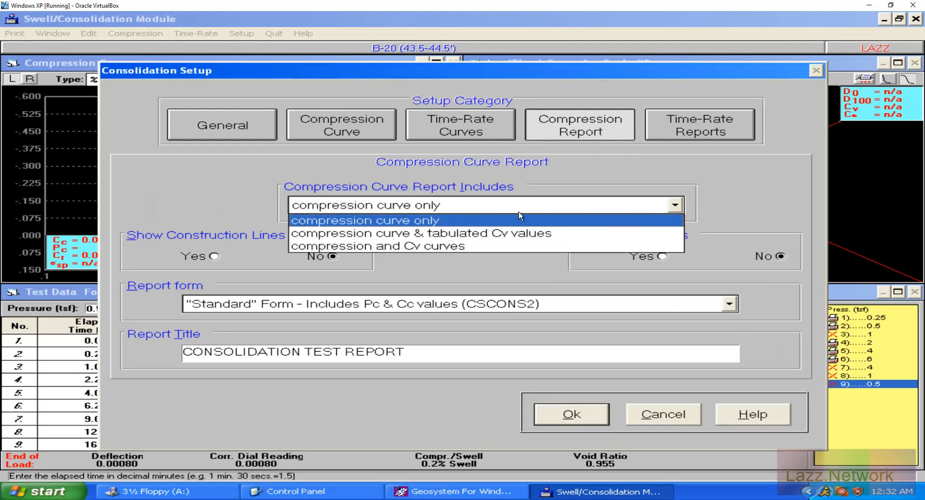
click(486, 231)
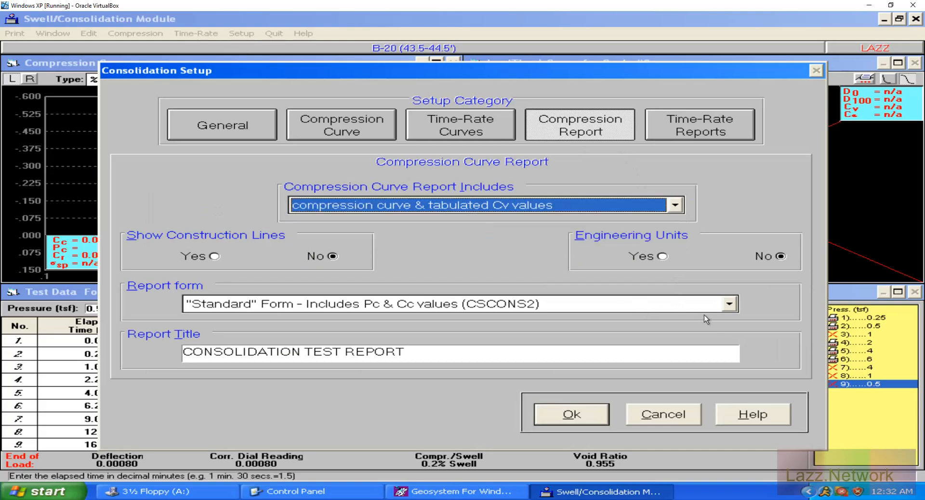
click(729, 304)
click(530, 332)
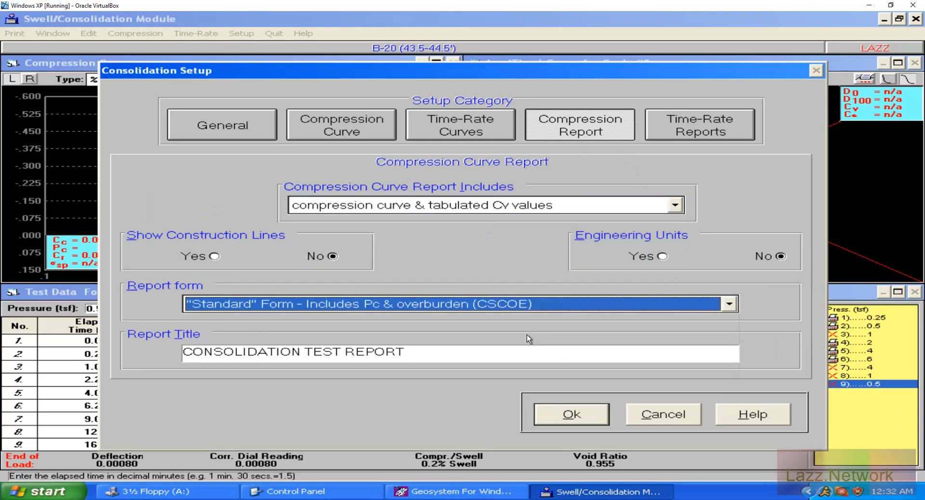
click(568, 414)
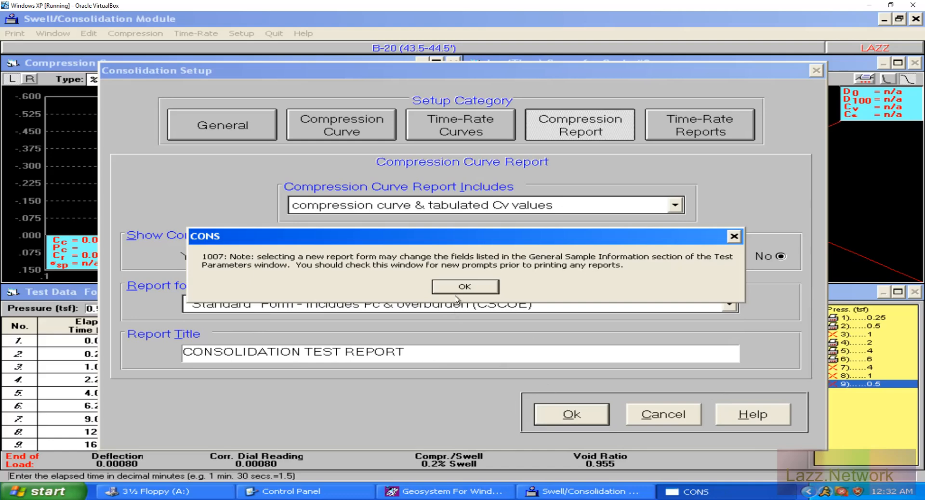
click(458, 295)
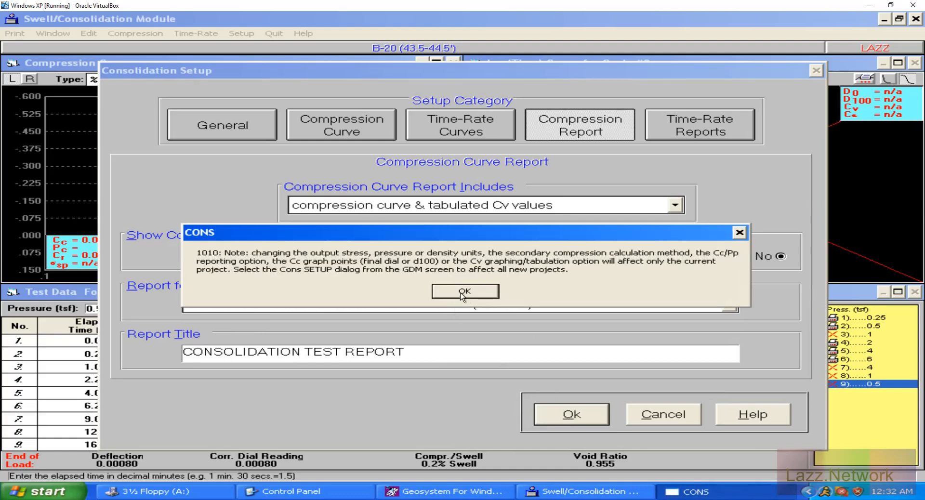
click(461, 294)
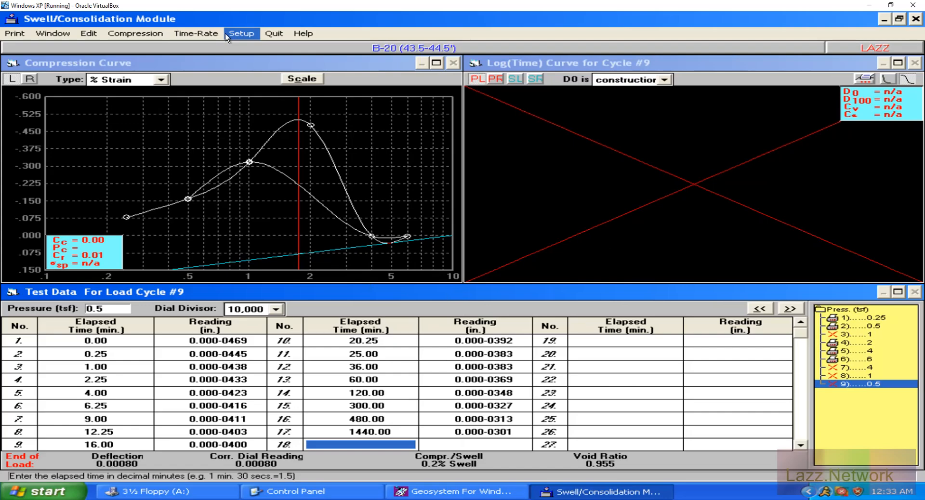
View load cycle 9's time-rate curve as Square-Root(time), compare it with cycle 1's, and return cycle 9 to Log(time)
click(191, 34)
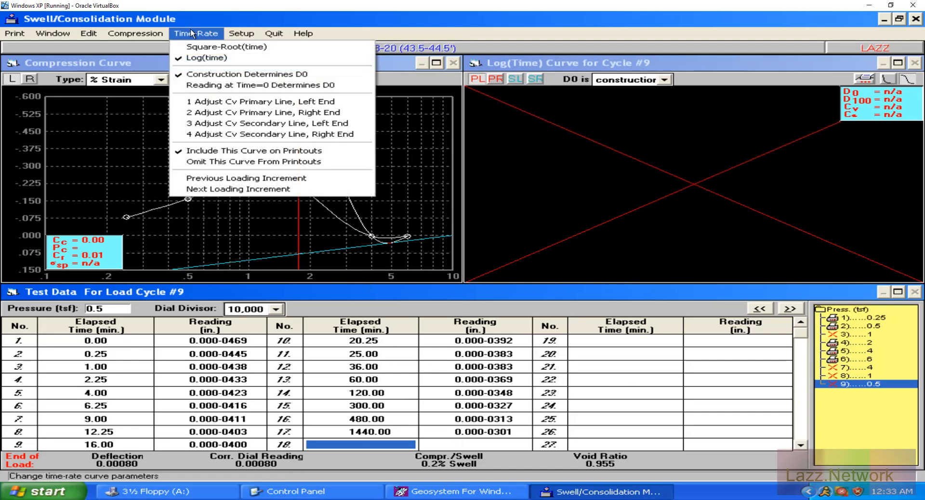
click(209, 46)
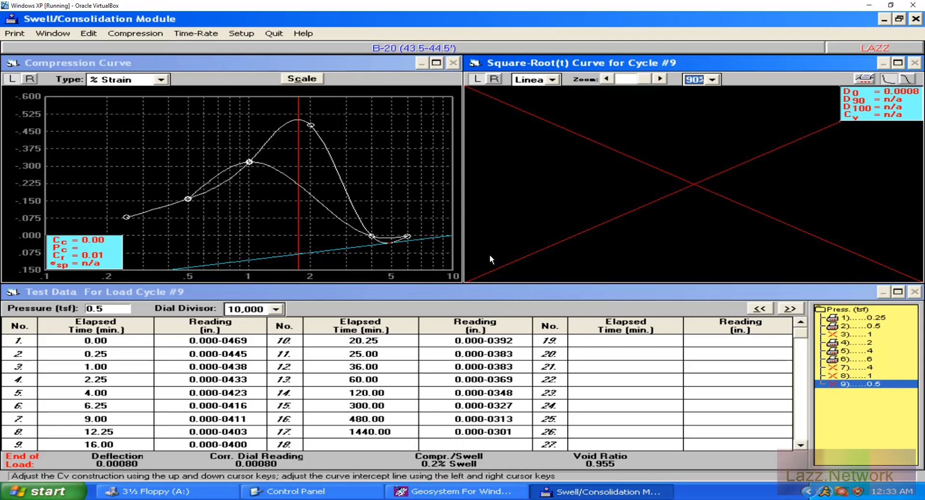
click(839, 321)
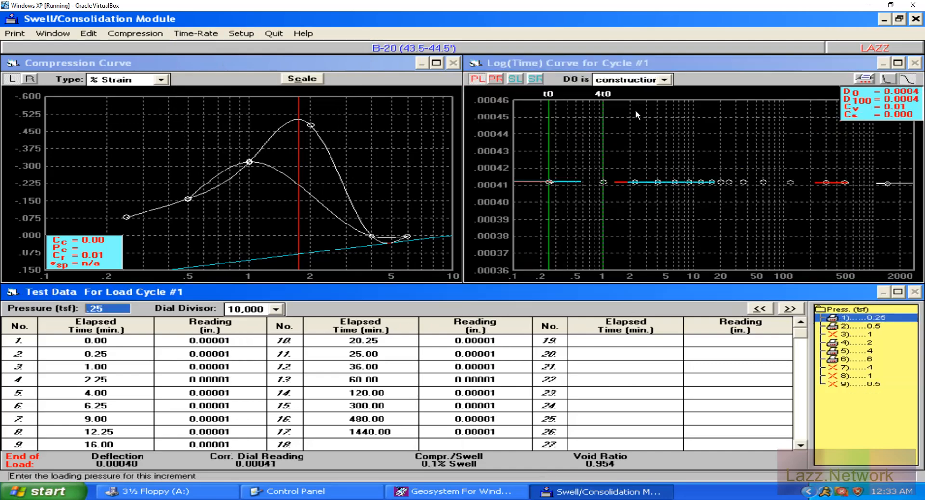
click(848, 386)
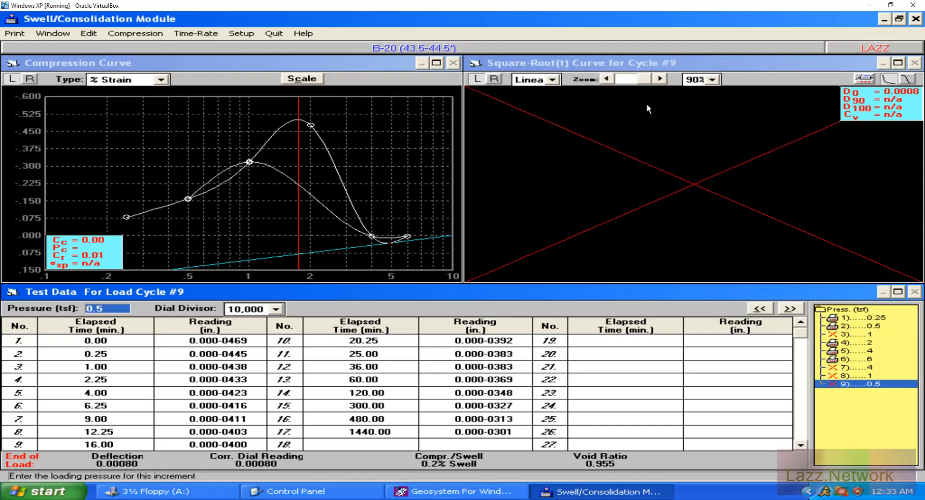
click(198, 35)
click(204, 56)
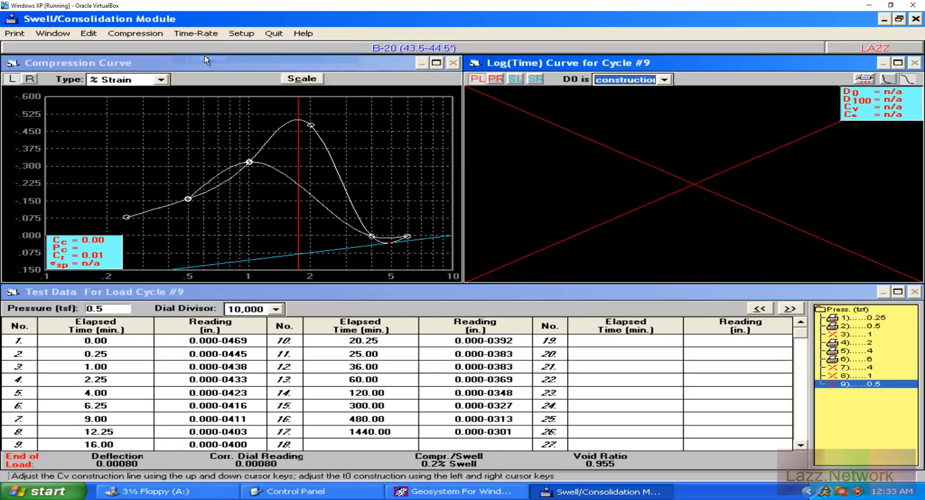
View load cycle 1's time-rate curve as Square-Root(time) and return it to Log(time)
click(857, 318)
click(197, 30)
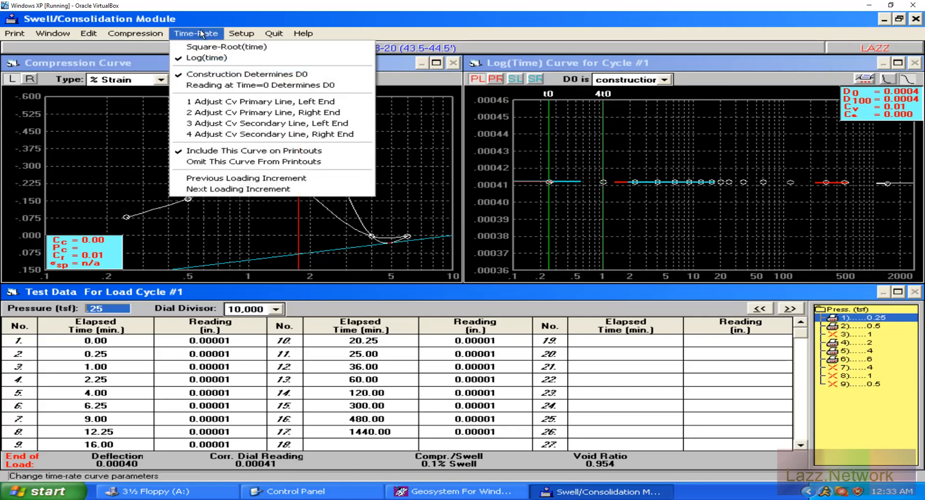
click(206, 43)
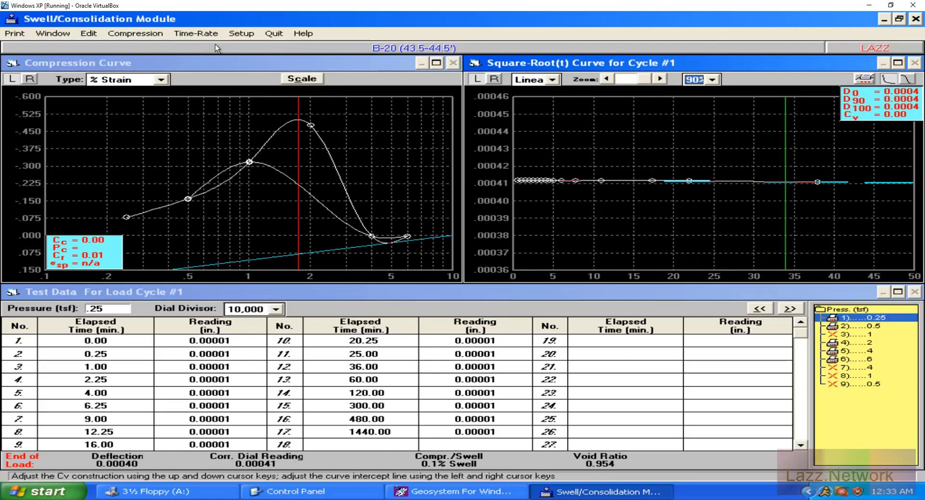
click(195, 31)
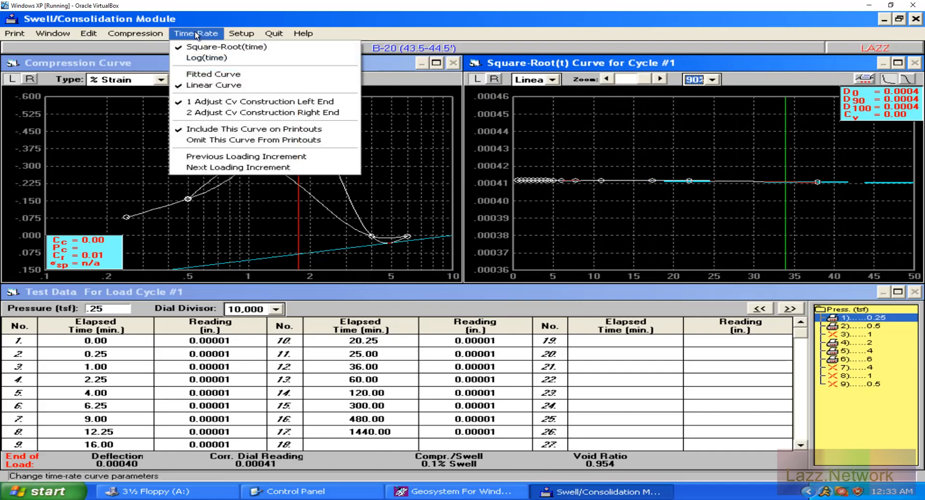
click(194, 60)
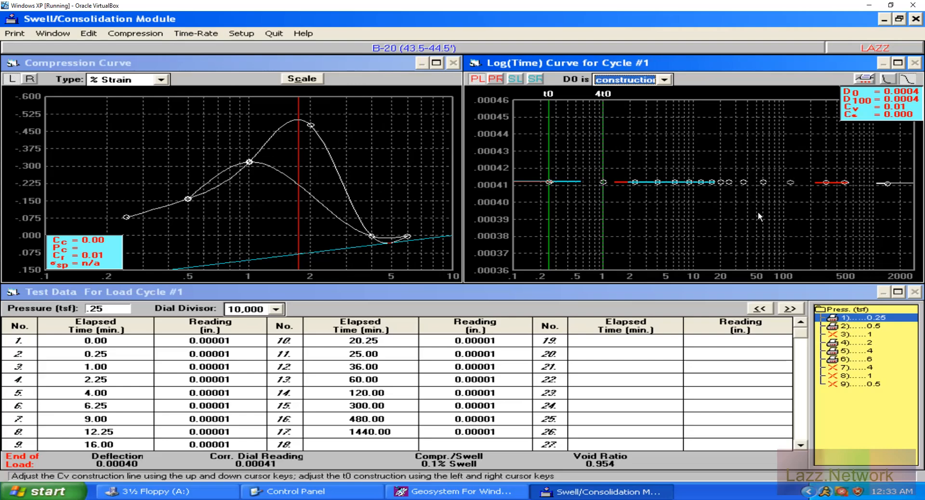
click(147, 31)
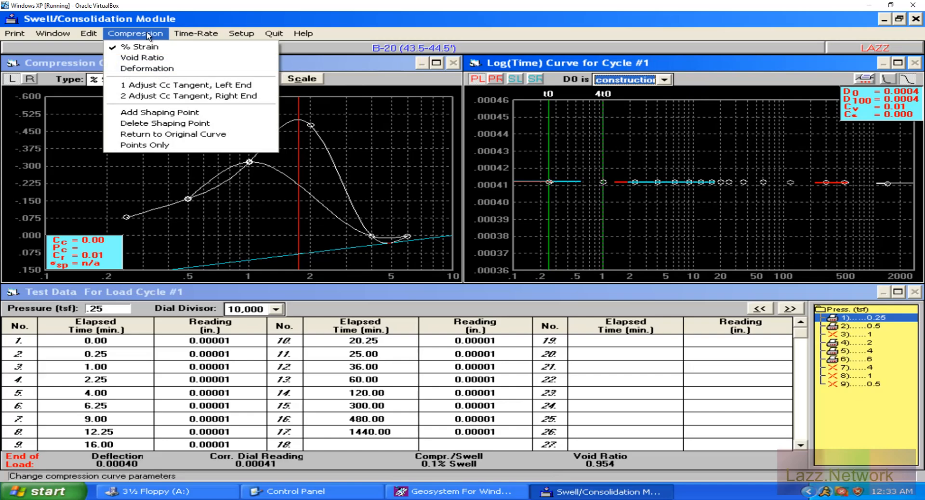
click(93, 34)
click(94, 35)
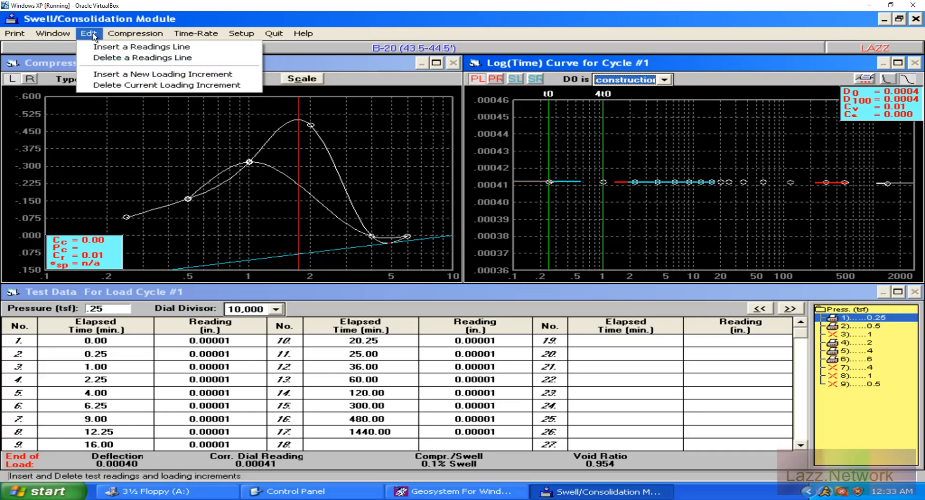
Browse the compression commands, switch focus to the compression curve window, and move it to the test readings
click(59, 33)
click(135, 33)
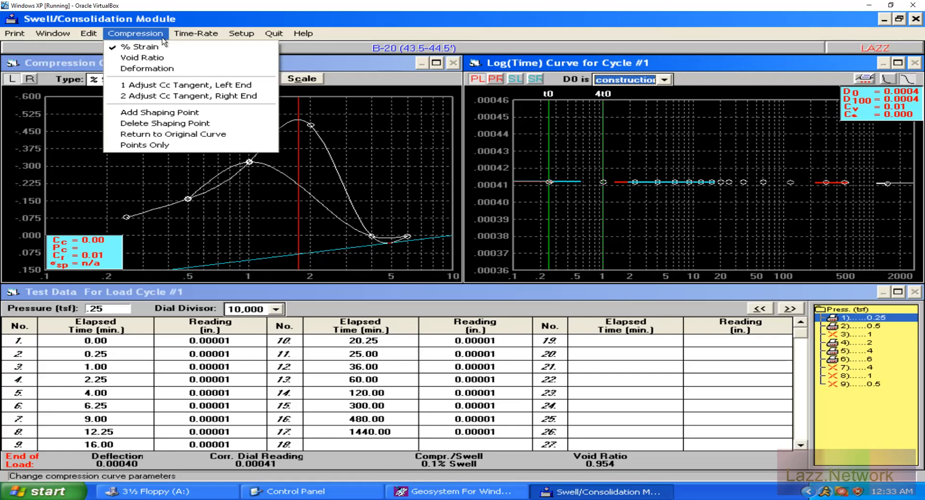
click(84, 68)
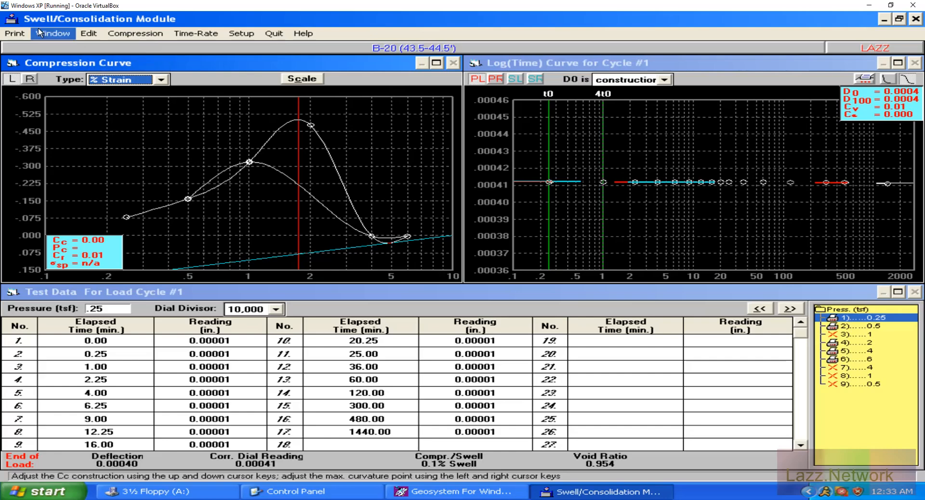
click(52, 33)
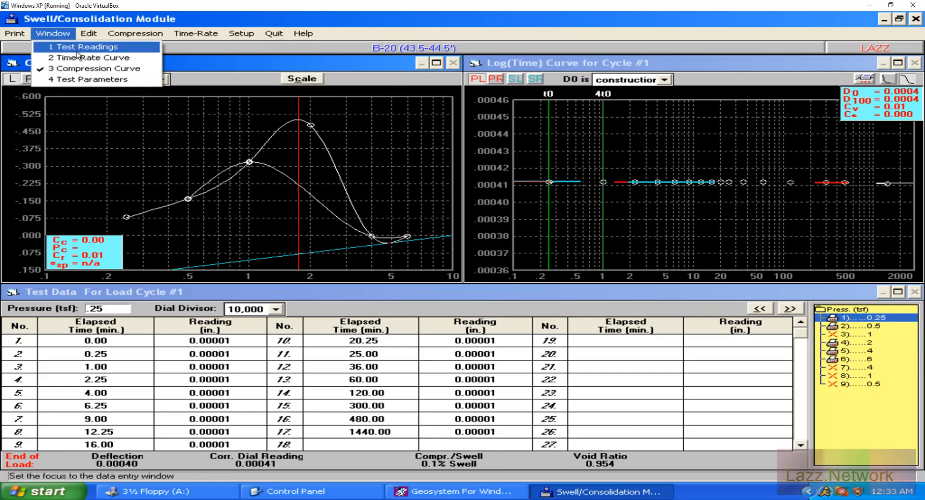
click(73, 48)
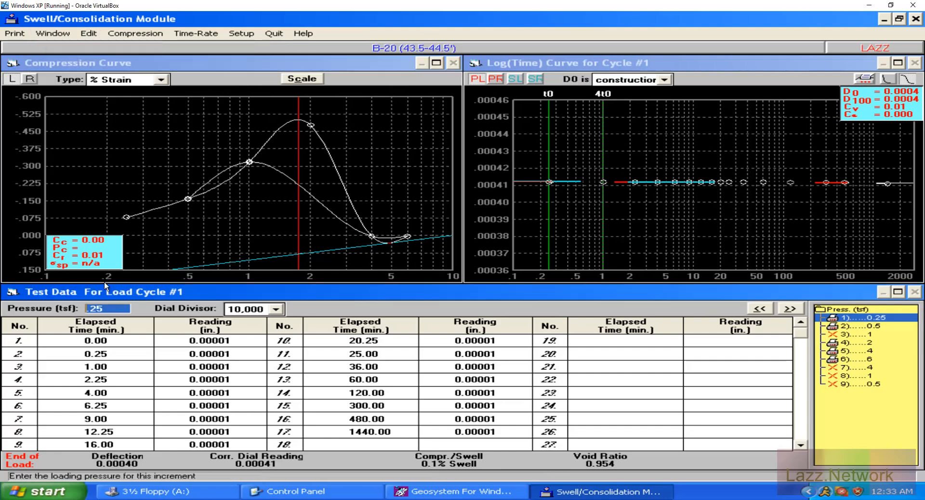
click(48, 33)
key(Down)
key(Down)
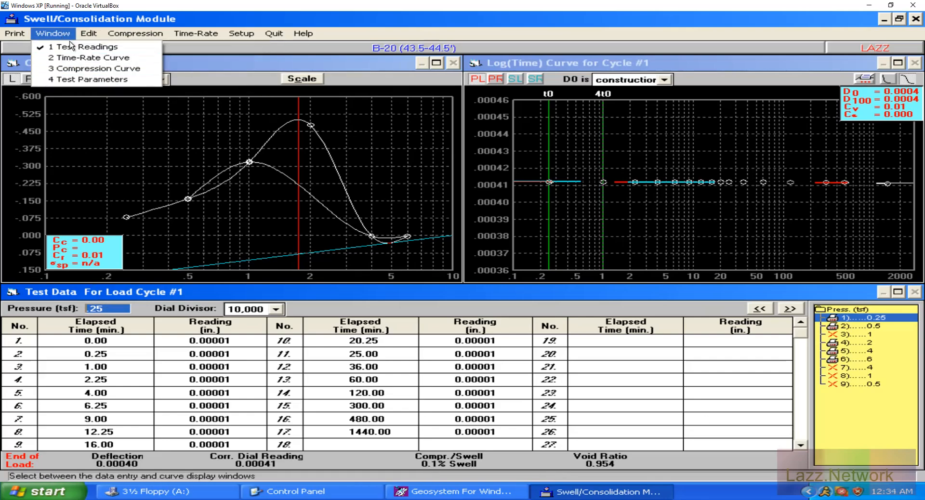
click(70, 36)
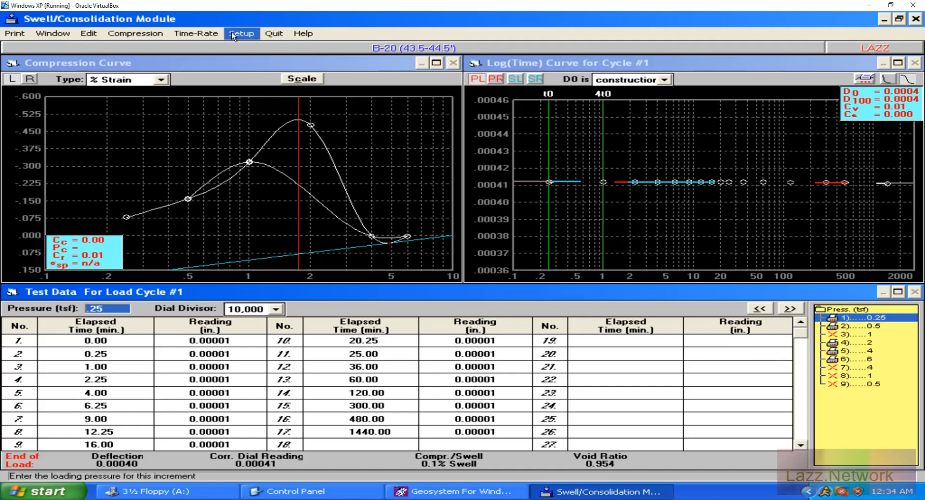
click(200, 31)
click(200, 31)
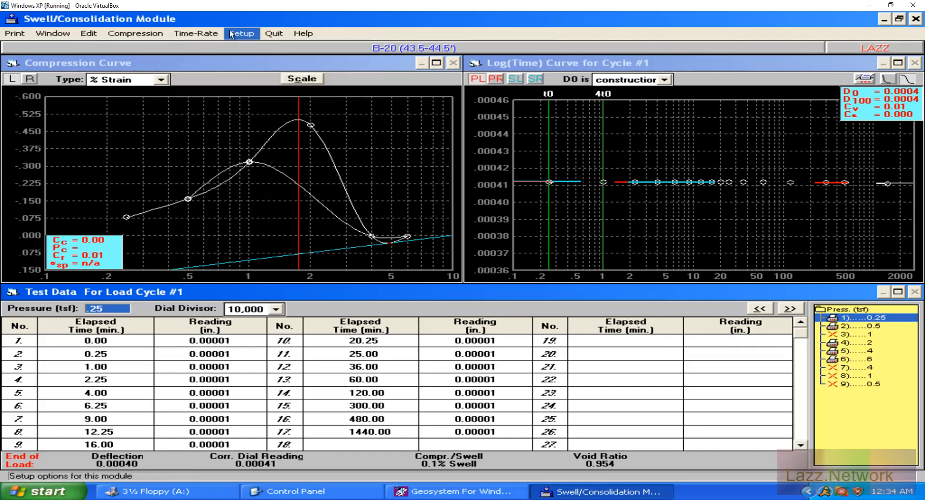
Set the compression report form to Includes Pc & overburden (CSCONS1) in the consolidation setup, accepting the notice
click(242, 31)
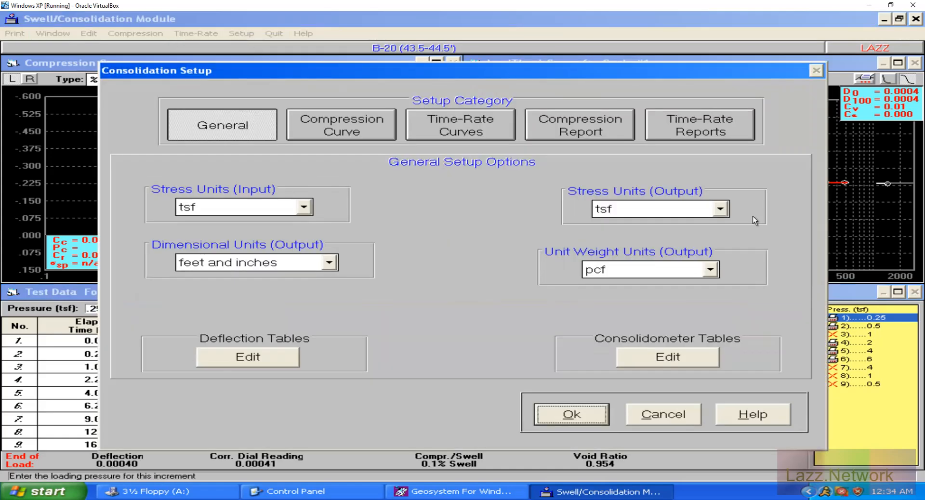
click(581, 131)
click(731, 306)
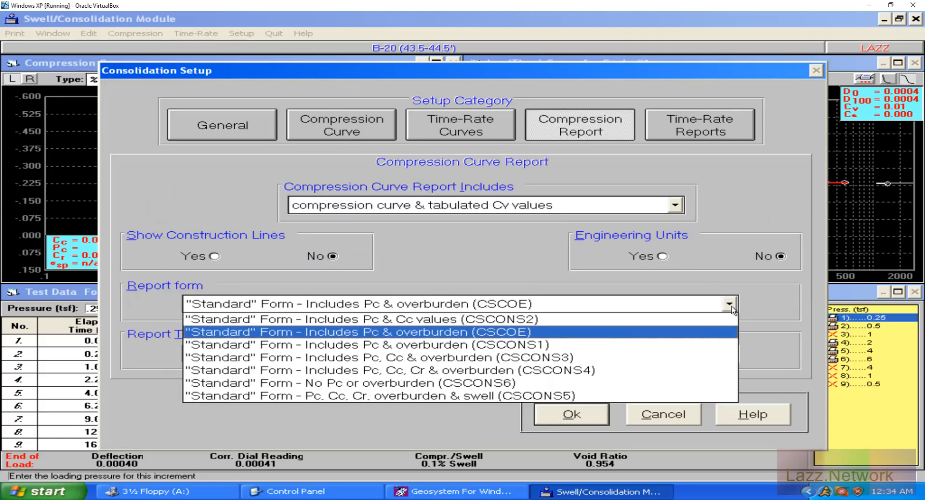
click(537, 347)
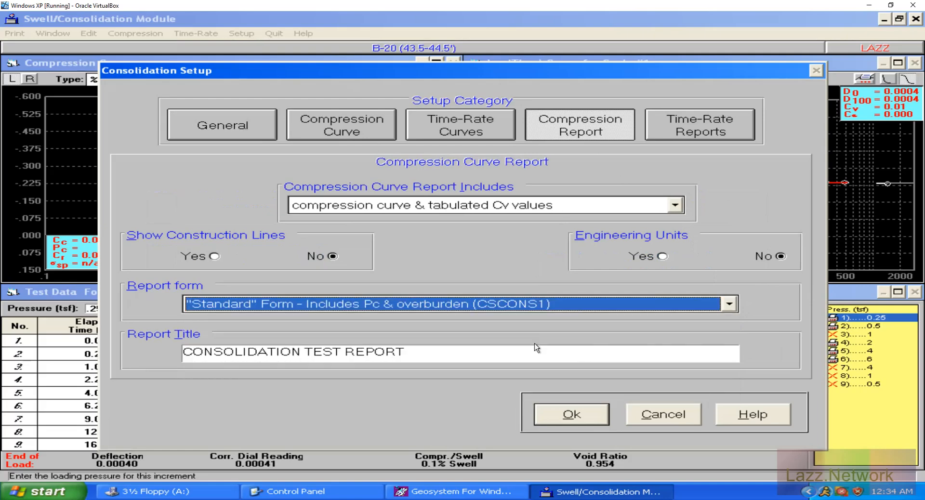
click(580, 414)
click(465, 287)
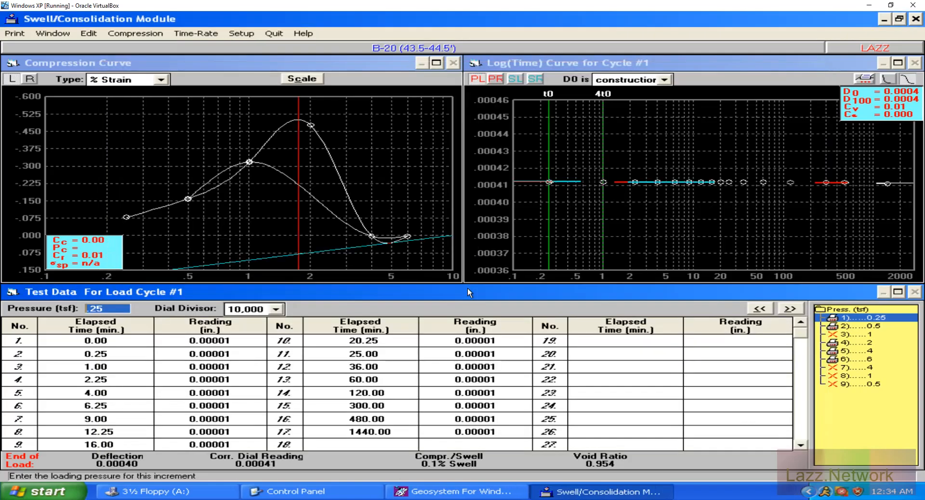
Set the compression report form to Includes Pc, Cc & overburden (CSCONS3) and accept the notice
click(242, 33)
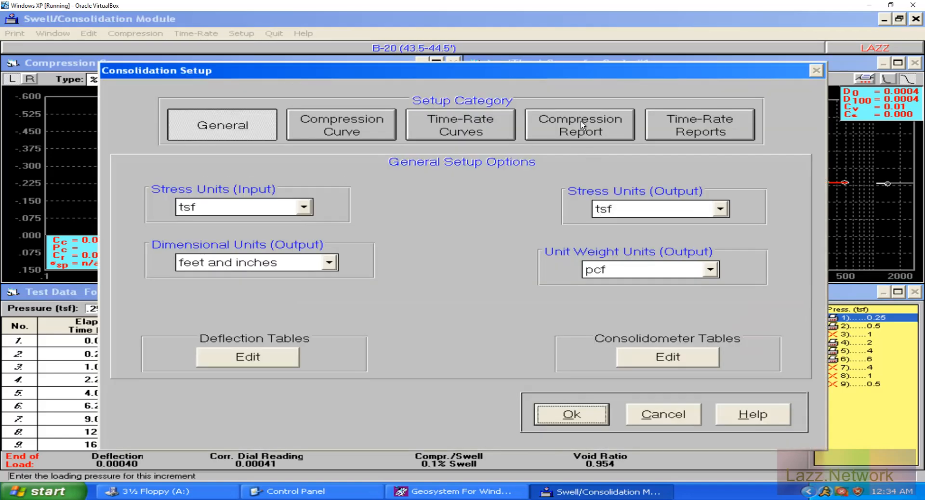
click(580, 120)
click(729, 305)
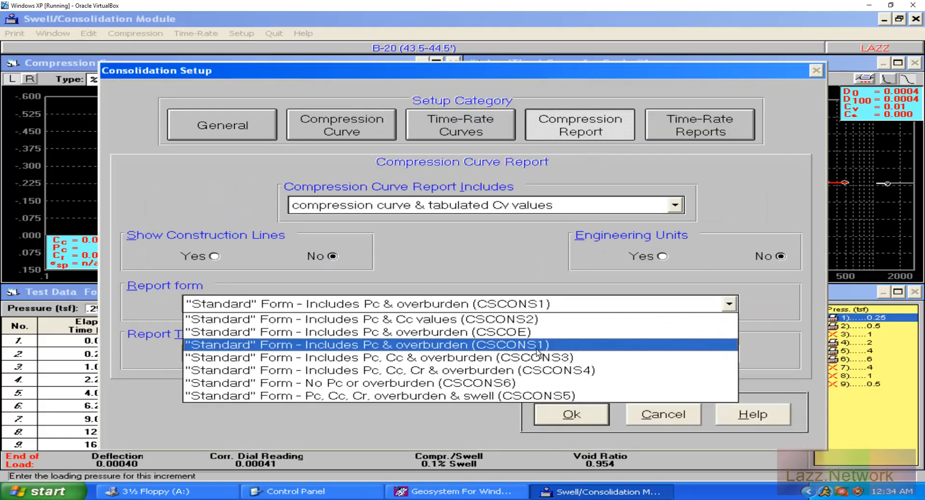
click(536, 355)
click(572, 412)
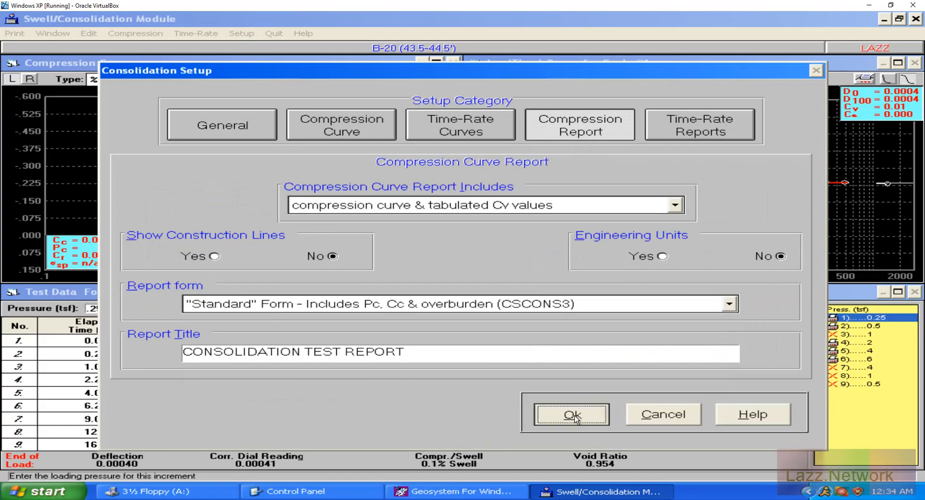
click(463, 285)
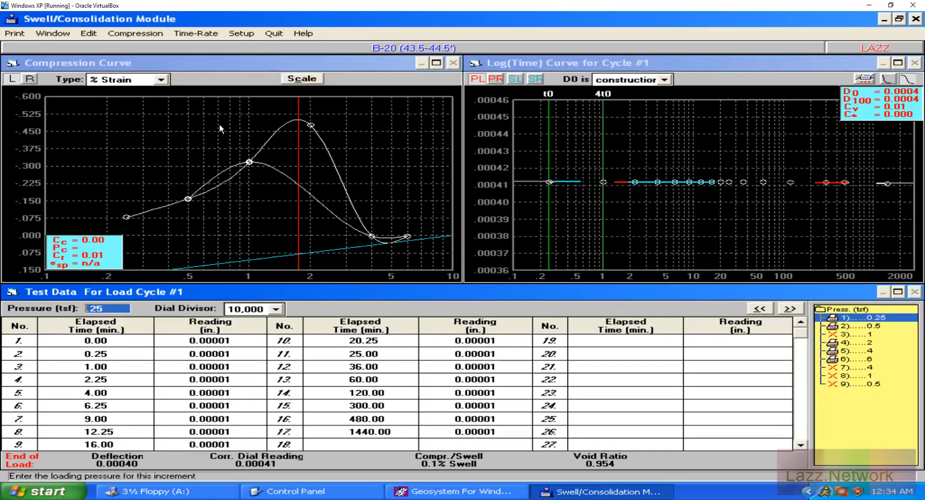
Set the compression report form to Includes Pc, Cc, Cr & overburden (CSCONS4) and accept the notice
click(242, 33)
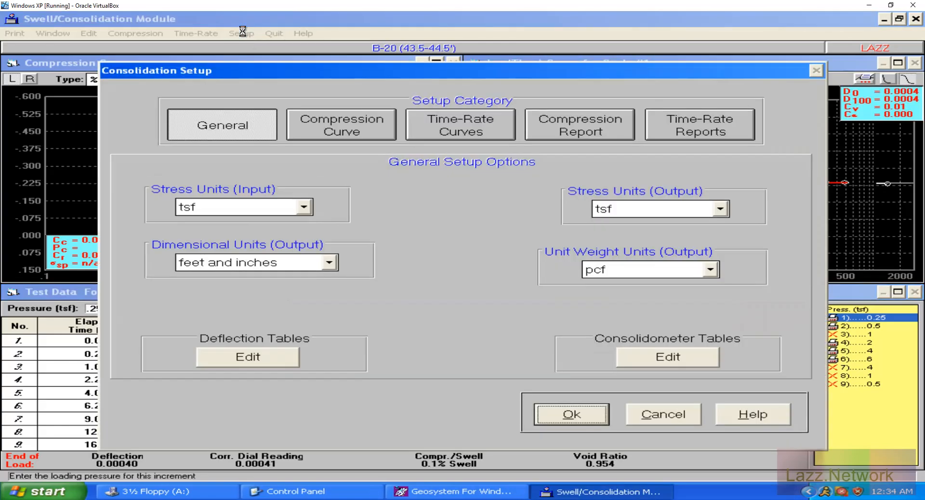
click(583, 124)
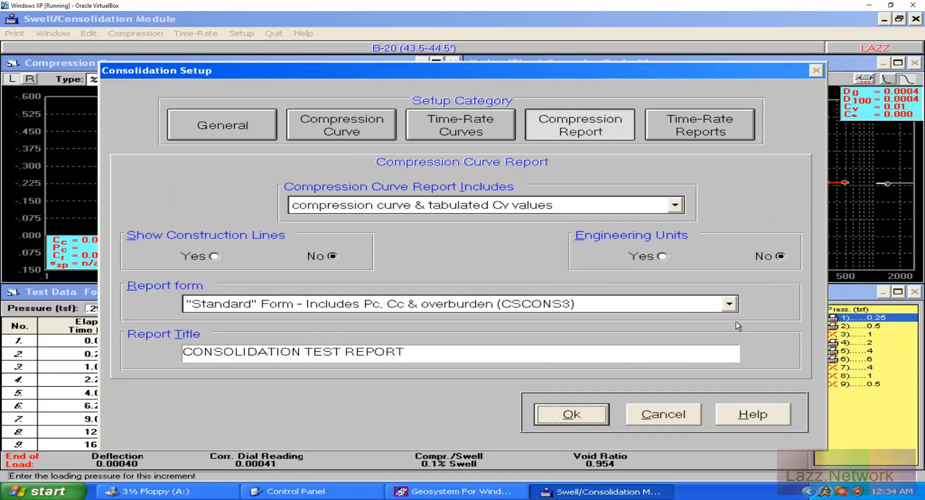
click(728, 305)
click(582, 366)
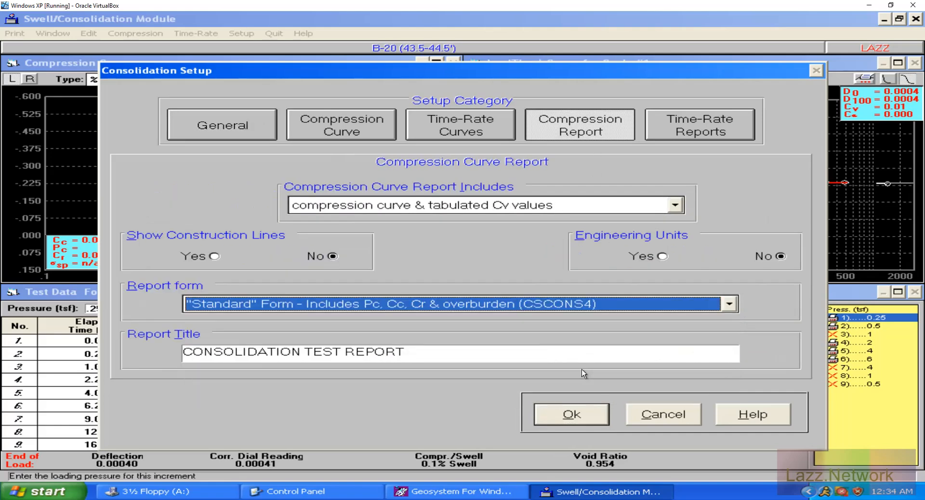
click(570, 412)
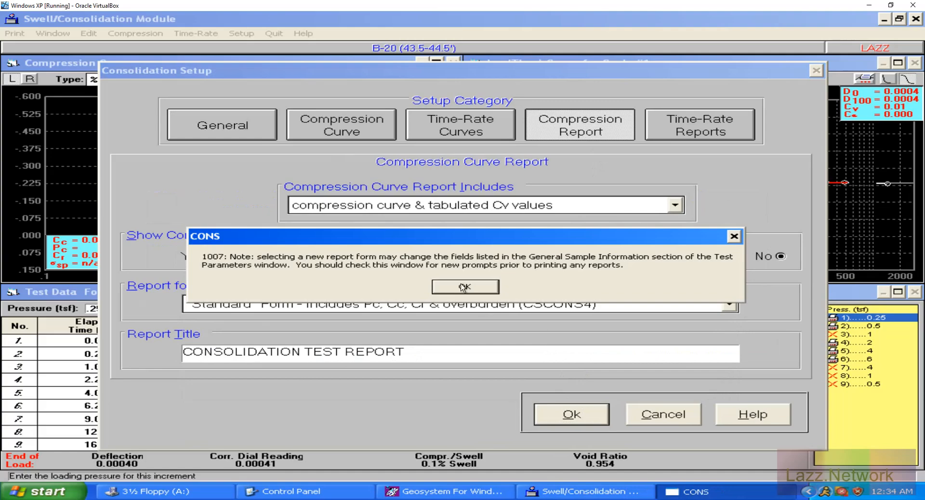
click(461, 284)
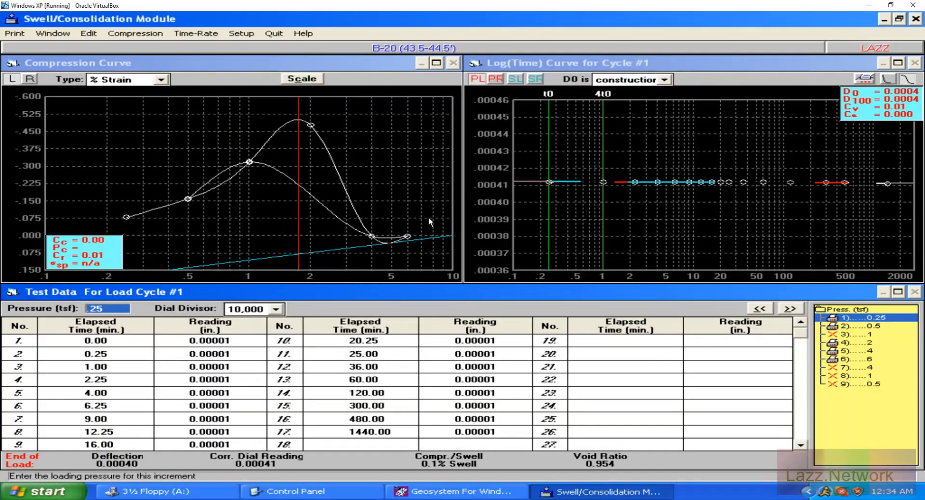
Set the compression report form to No Pc or overburden (CSCONS6) and accept the notice
click(245, 35)
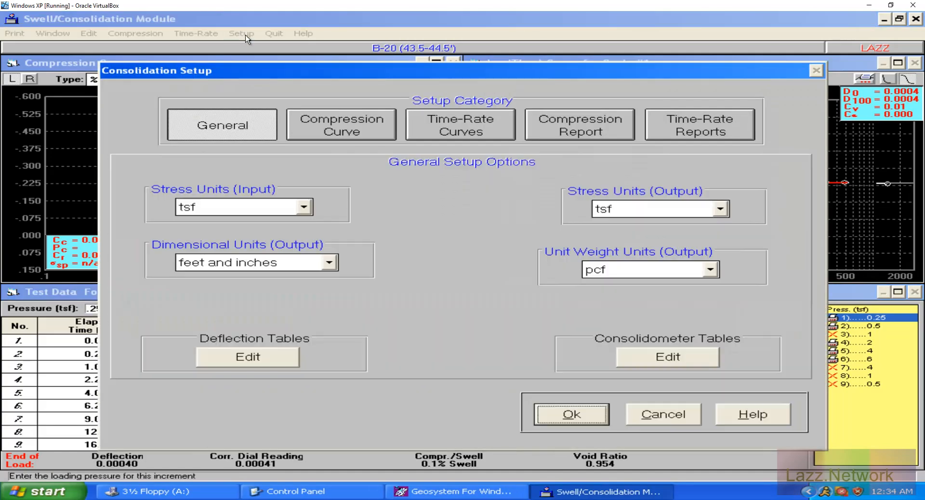
click(565, 128)
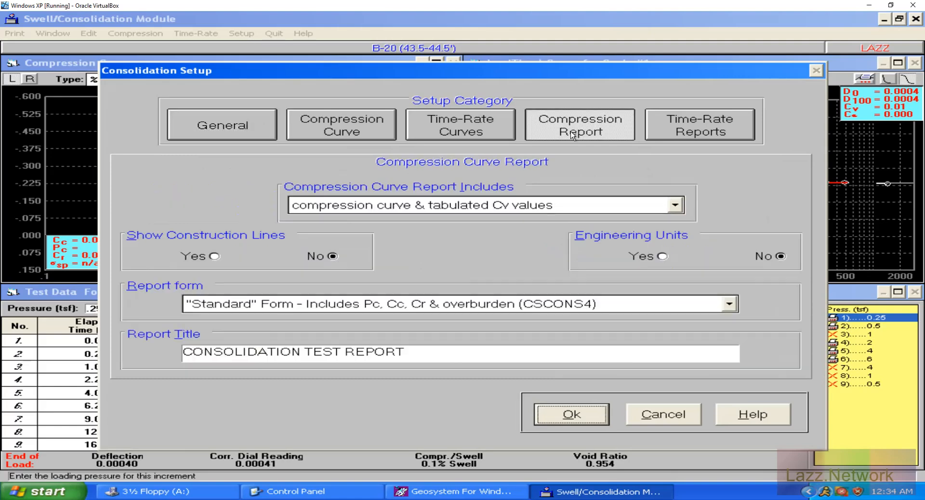
click(729, 304)
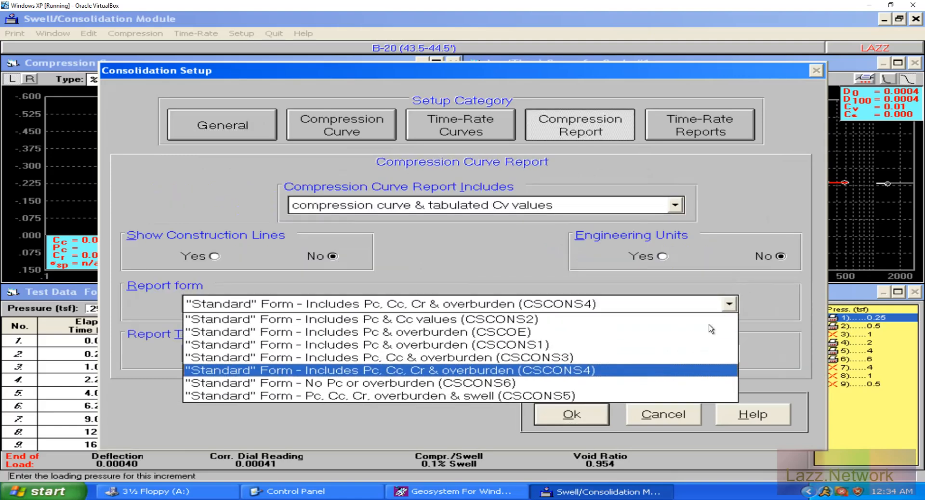
click(503, 384)
click(554, 412)
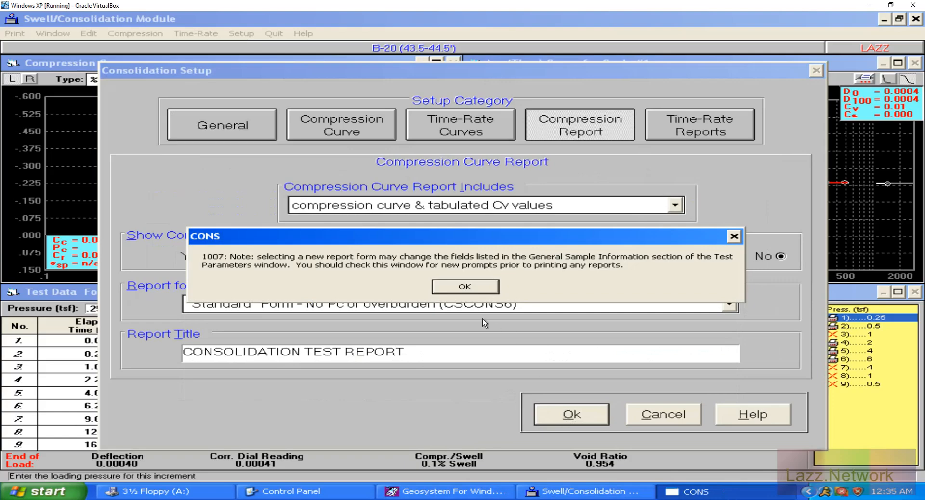
click(467, 287)
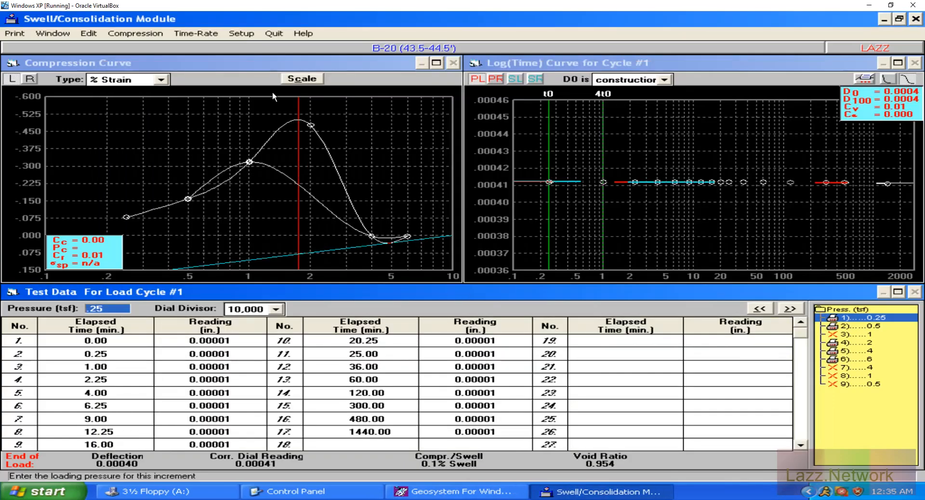
Set the compression report form to Pc, Cc, Cr, overburden & swell (CSCONS5) and accept the notice
click(238, 35)
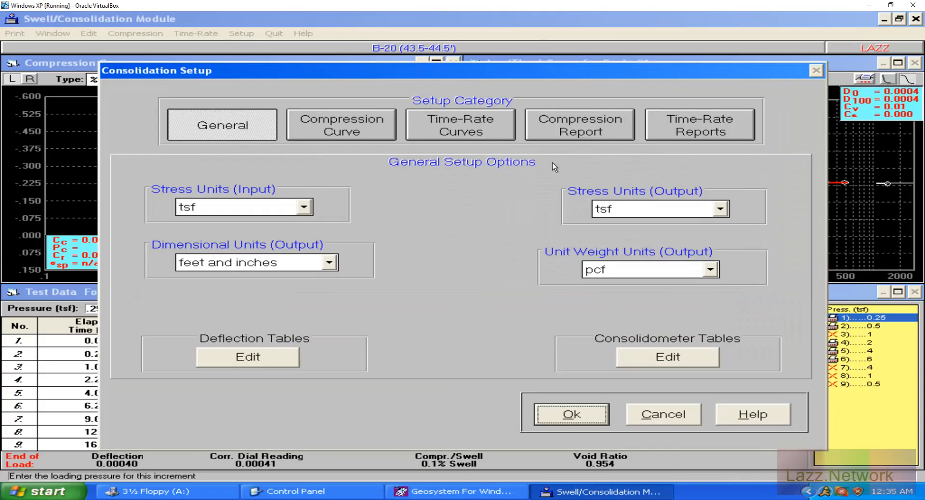
click(578, 132)
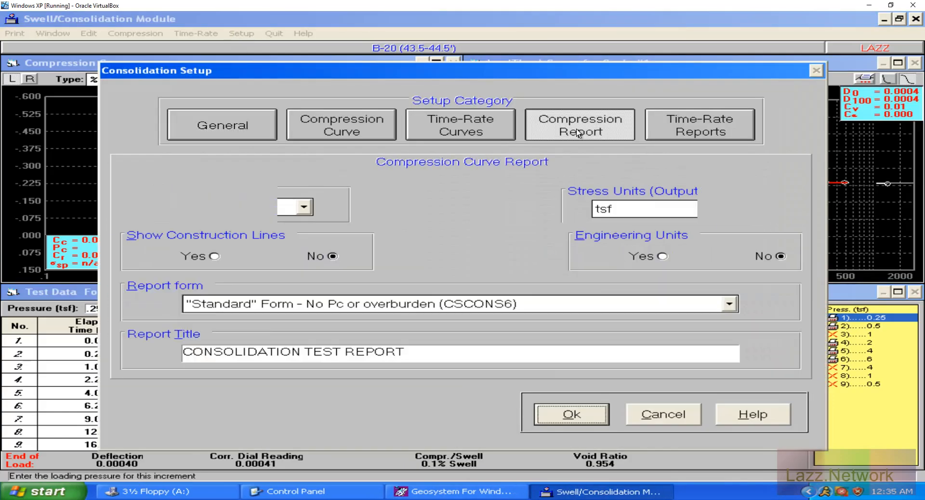
click(729, 304)
click(501, 397)
click(570, 415)
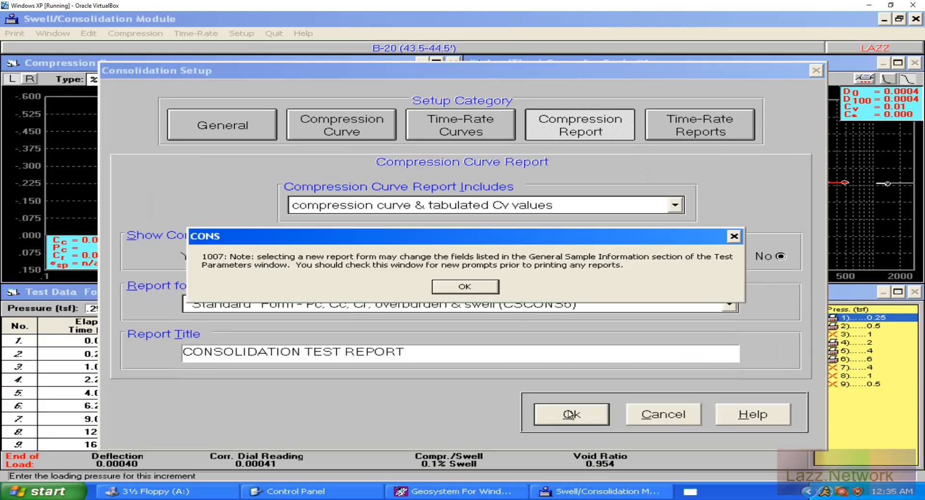
click(464, 287)
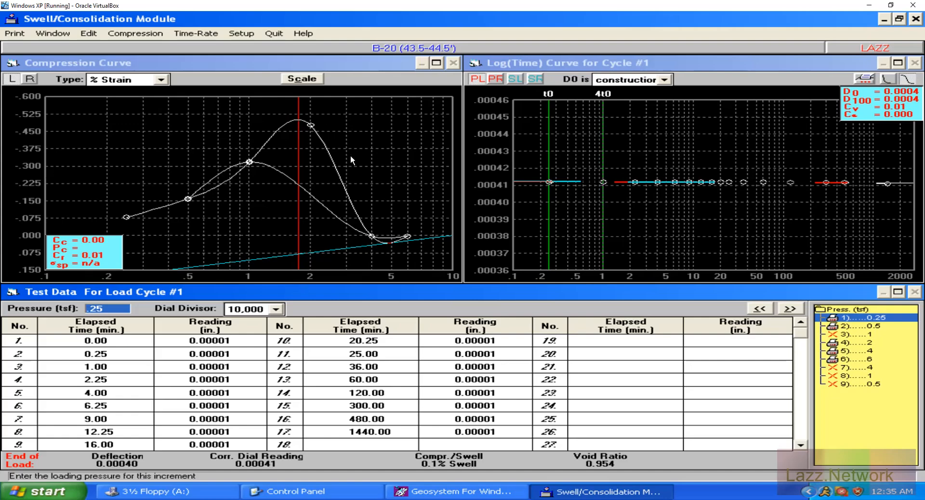
Check the compression curve's scale options, including the choices for the pressure scale's left limit, and cancel without changes
click(314, 79)
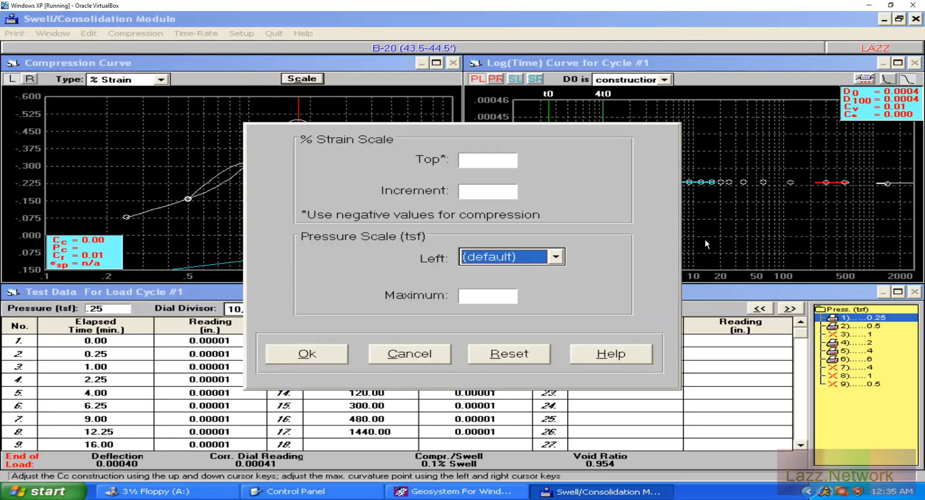
click(555, 257)
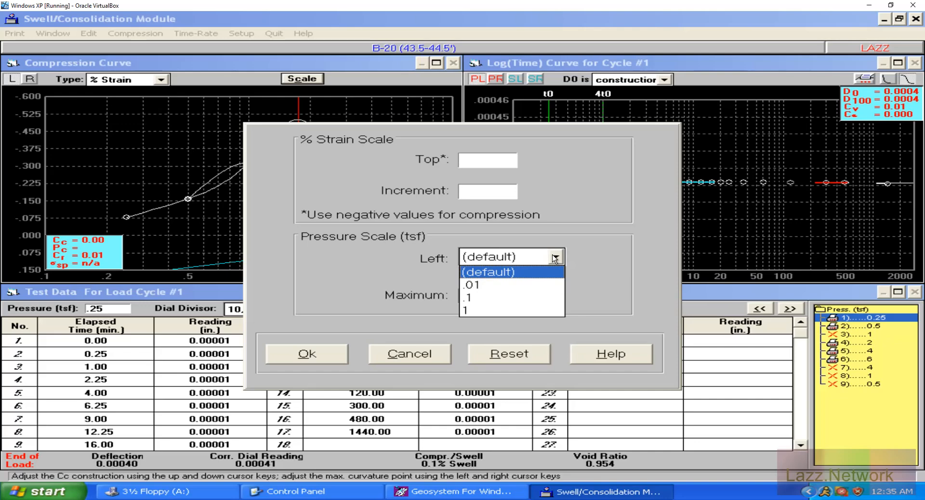
click(555, 257)
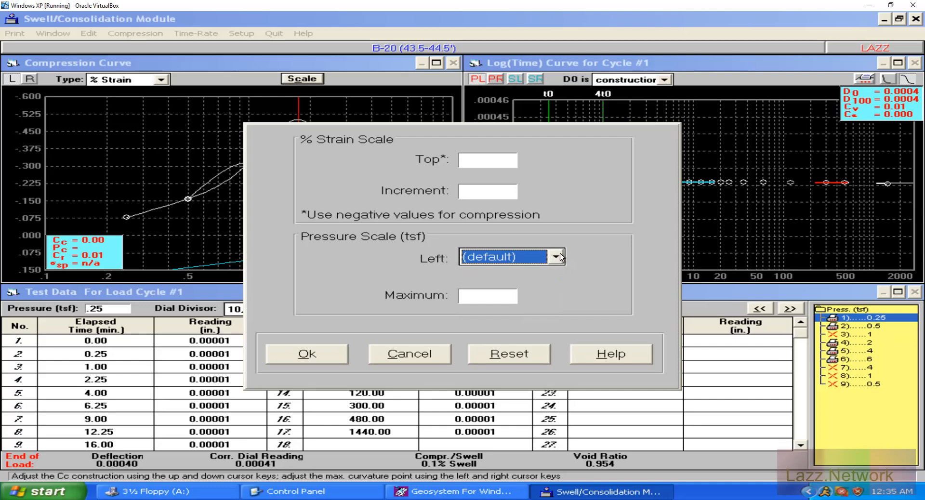
click(386, 354)
View the compression curve as Deformation and switch its type to Void Ratio
click(162, 83)
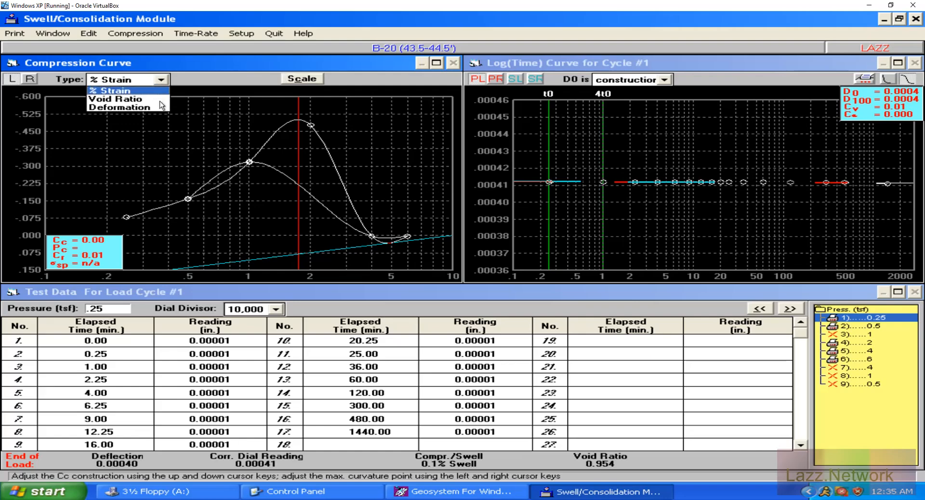
click(137, 107)
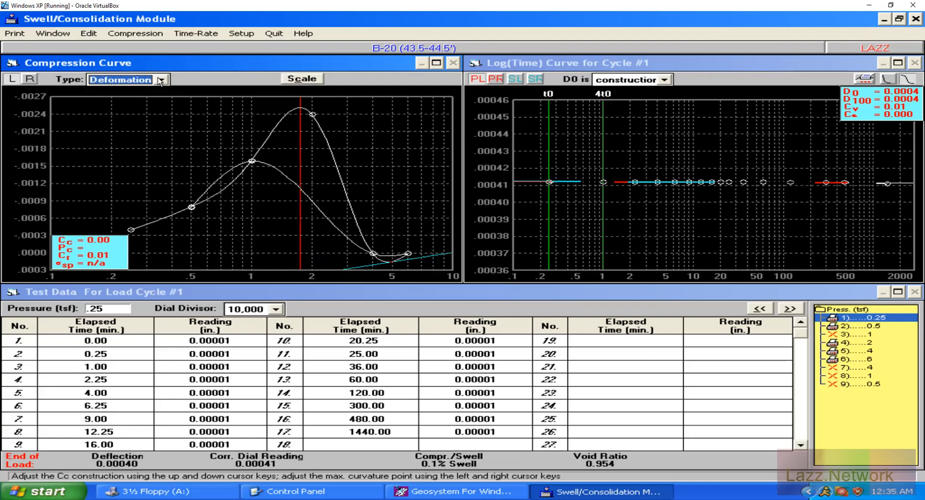
click(162, 80)
click(137, 101)
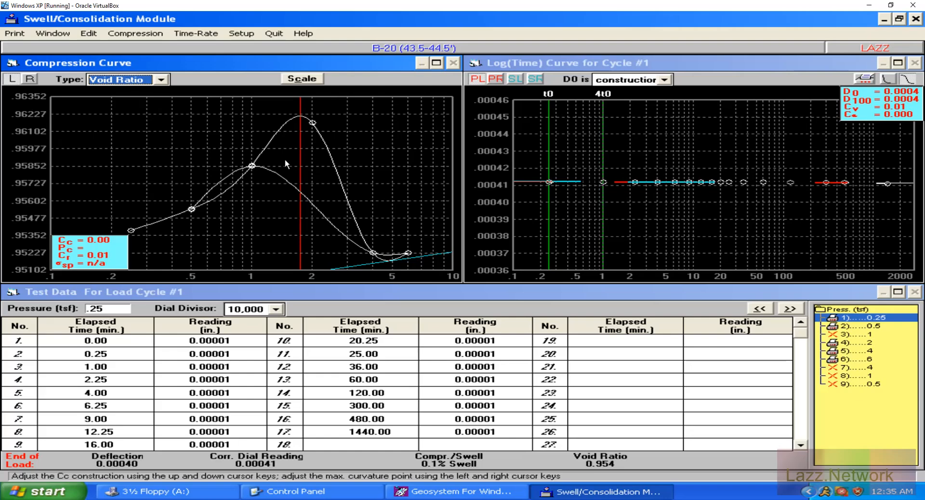
Switch the compression curve type to % Strain and bring up the test data and time curve for load cycle 9
click(162, 79)
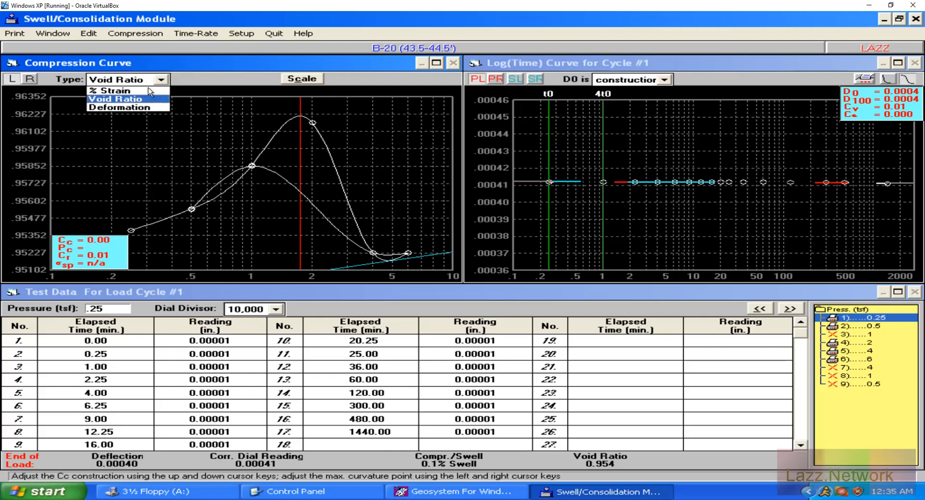
click(147, 90)
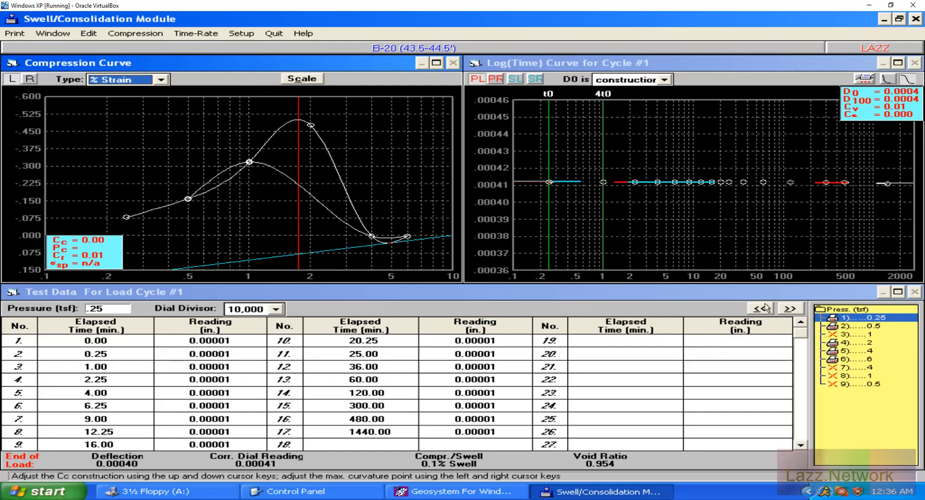
click(790, 308)
click(789, 308)
click(789, 309)
click(858, 384)
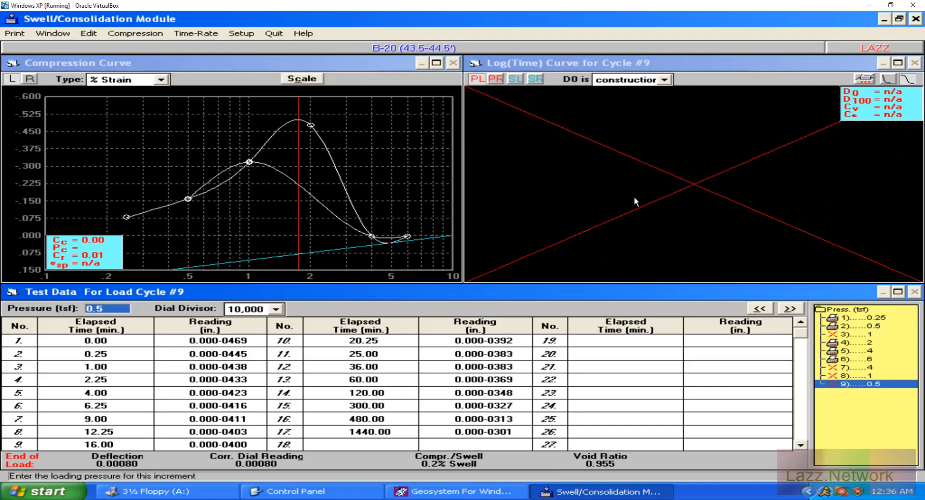
Check the D0 options of the cycle 9 log-time curve and leave D0 set to construction
click(665, 80)
click(661, 99)
click(665, 80)
click(651, 91)
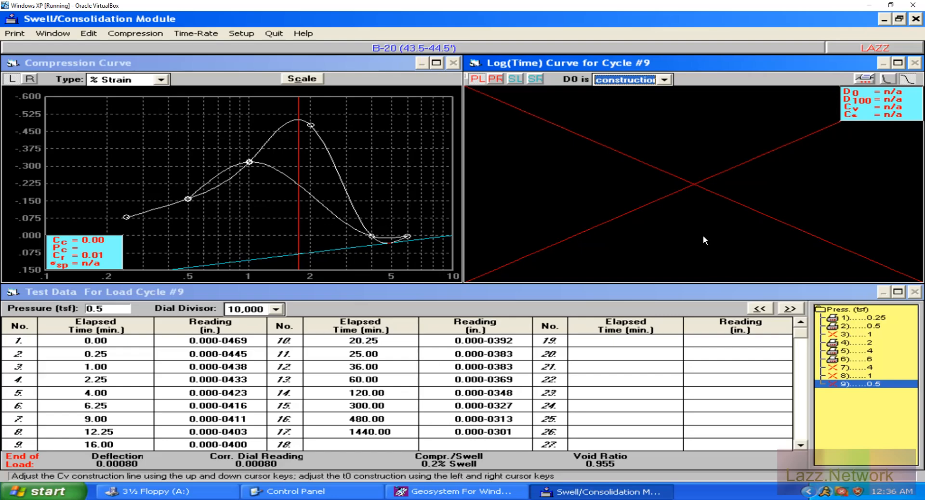
Return to the first dial reading of load cycle 1, quit the Swell/Consolidation module and close the B-20 sample data
click(840, 319)
click(239, 344)
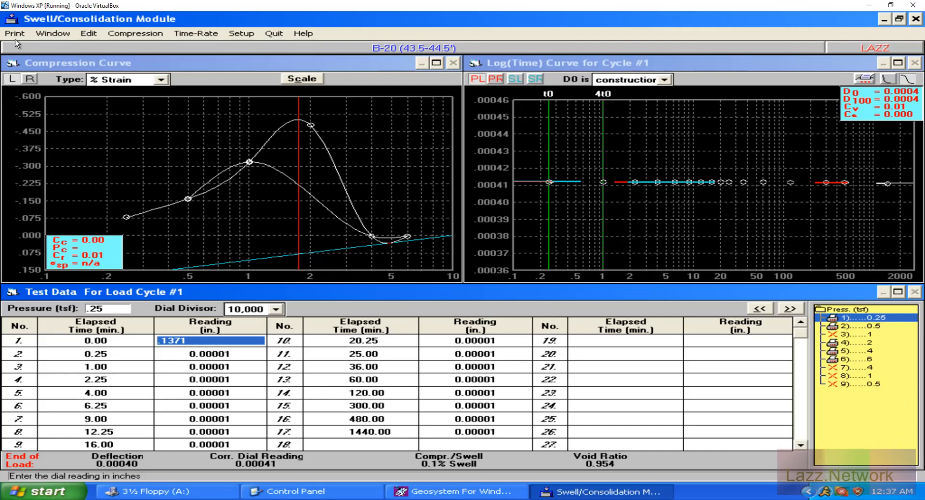
click(274, 33)
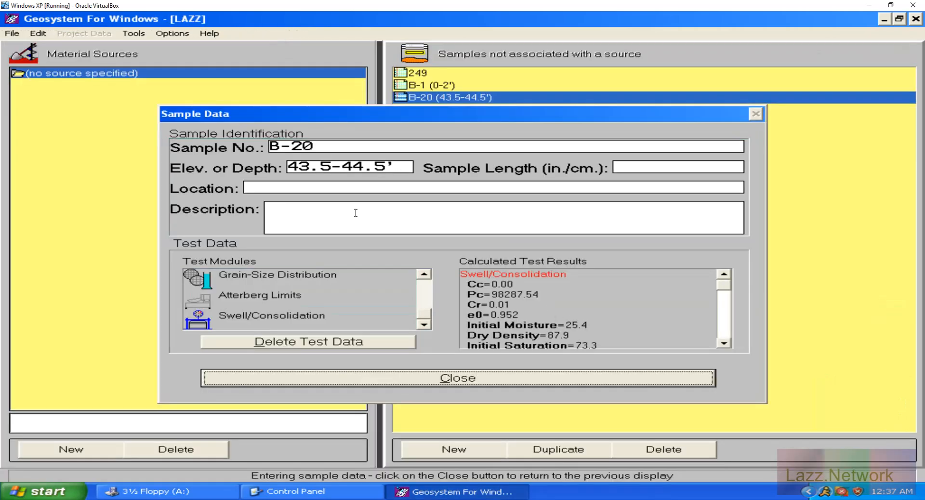
click(437, 380)
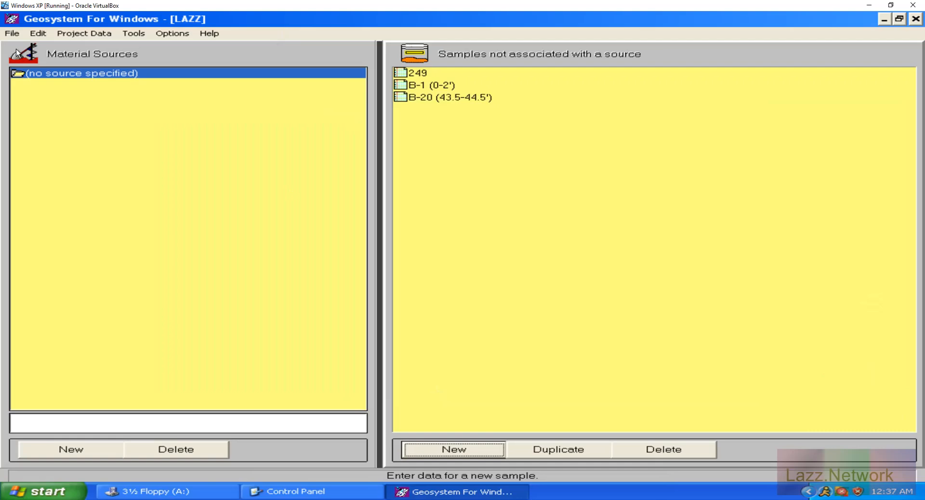
Try to open a project from the directory C:\GEOSYS\C:\GEOSYS\LAZZ.GEO\ and cancel the project selection
click(16, 34)
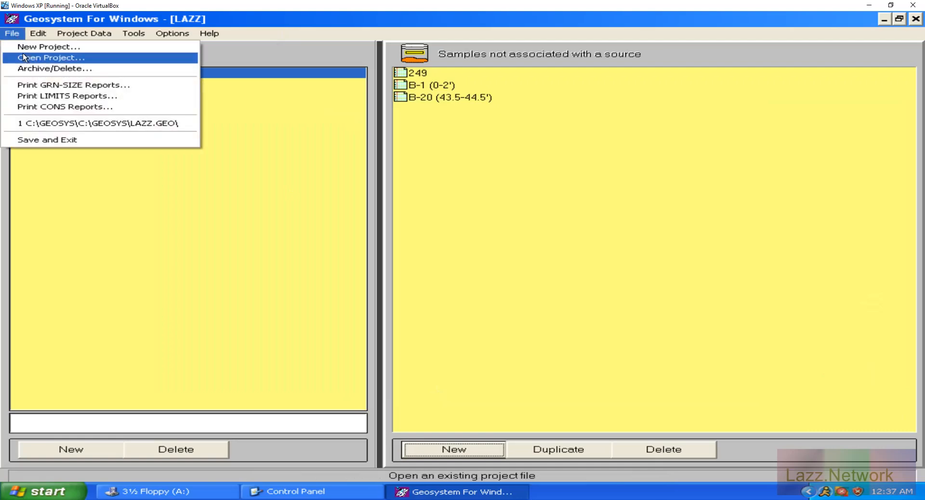
click(46, 58)
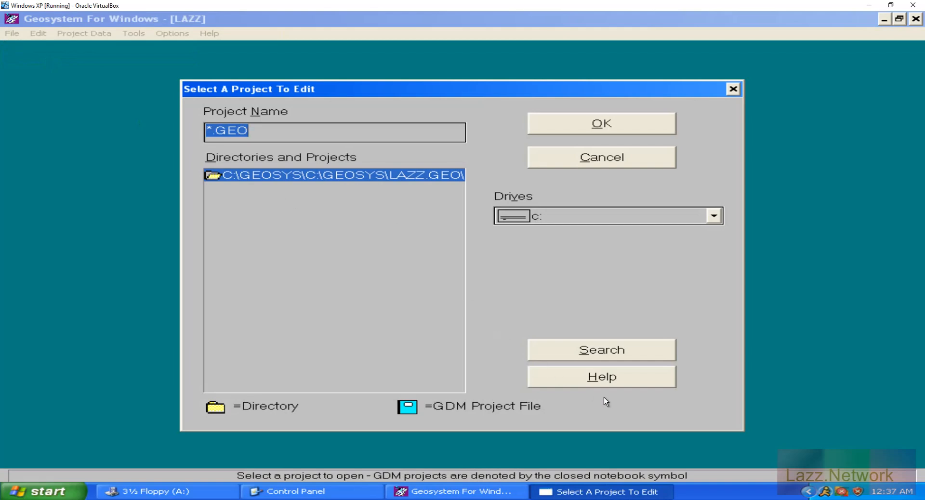
click(585, 162)
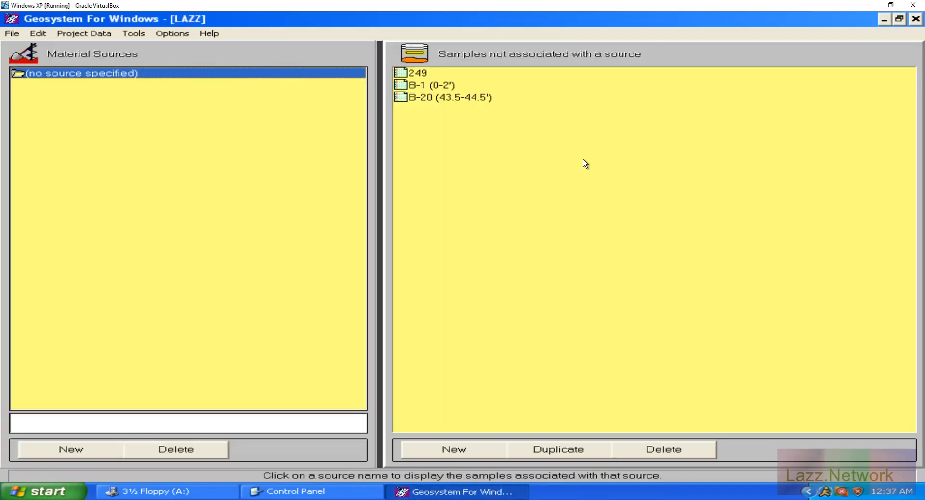
click(11, 33)
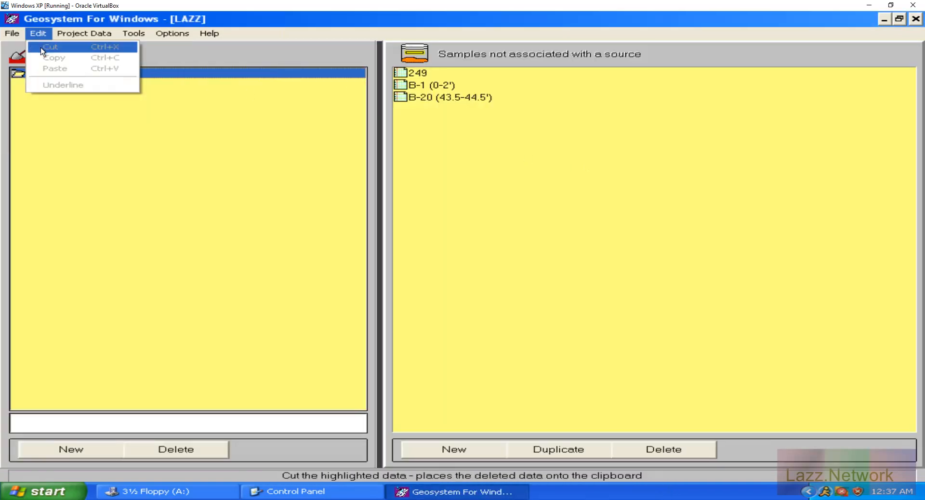
click(33, 56)
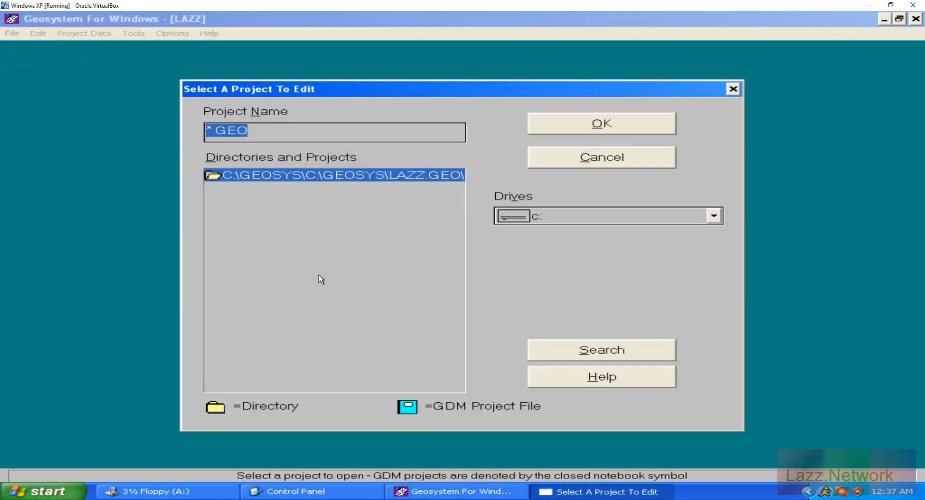
double_click(358, 173)
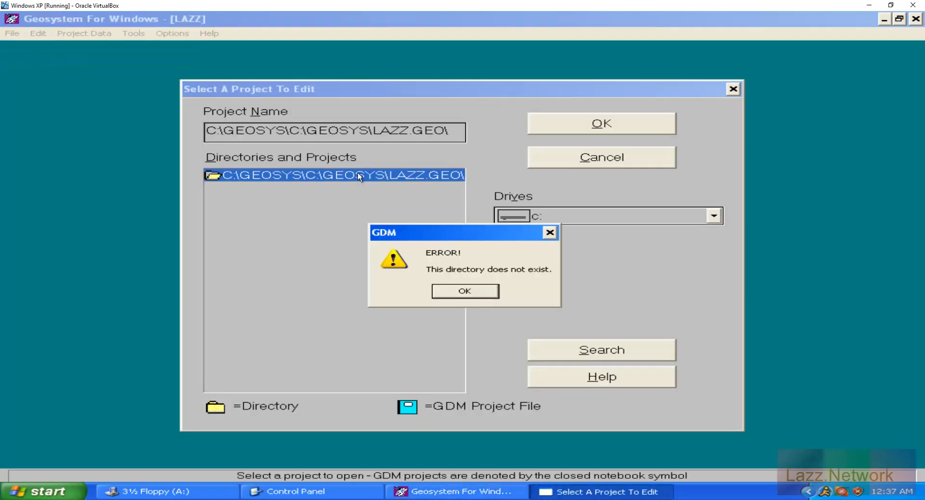
click(476, 293)
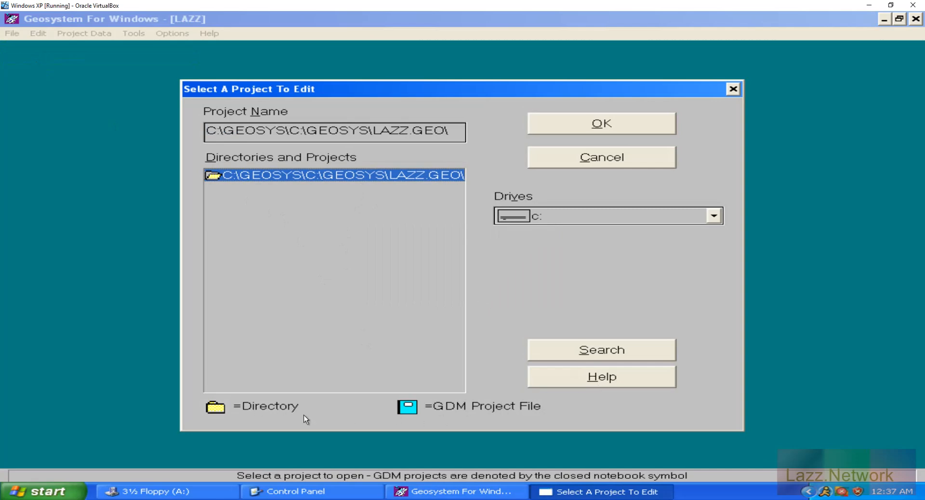
click(620, 160)
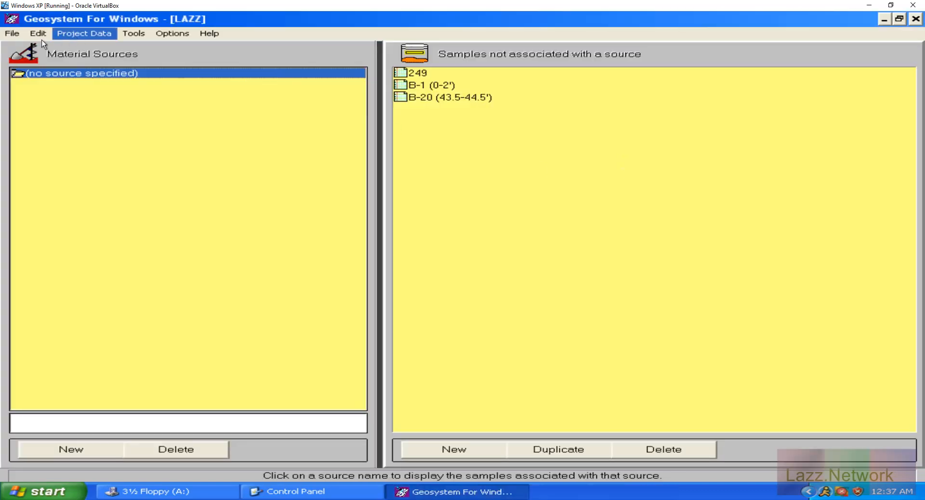
Save and exit the current project and restart Geosystem for Windows
click(5, 39)
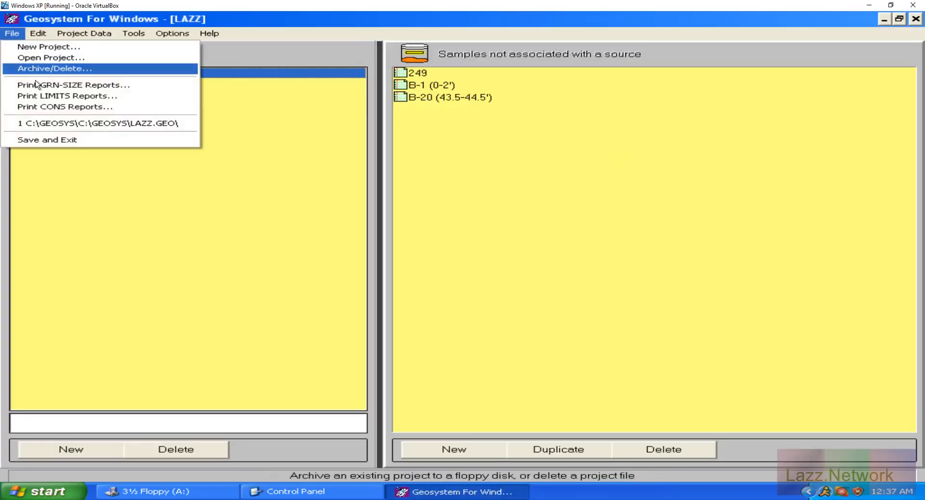
click(54, 140)
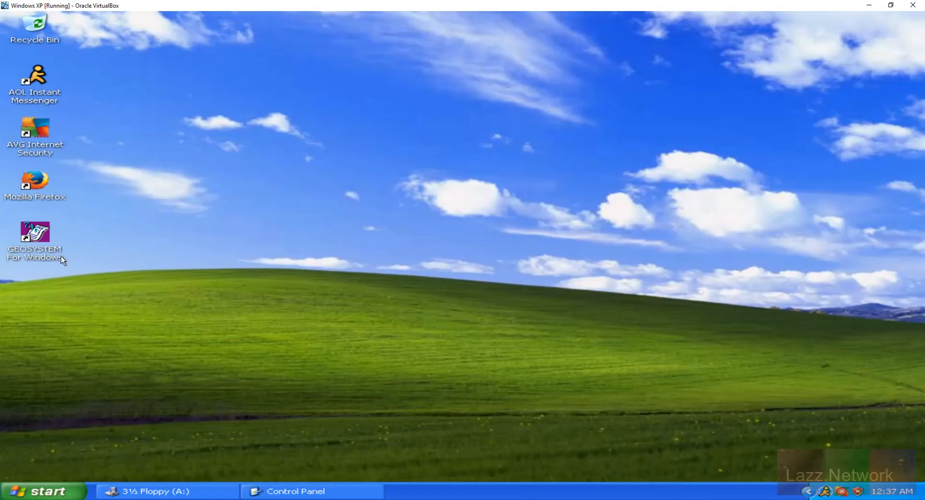
double_click(31, 230)
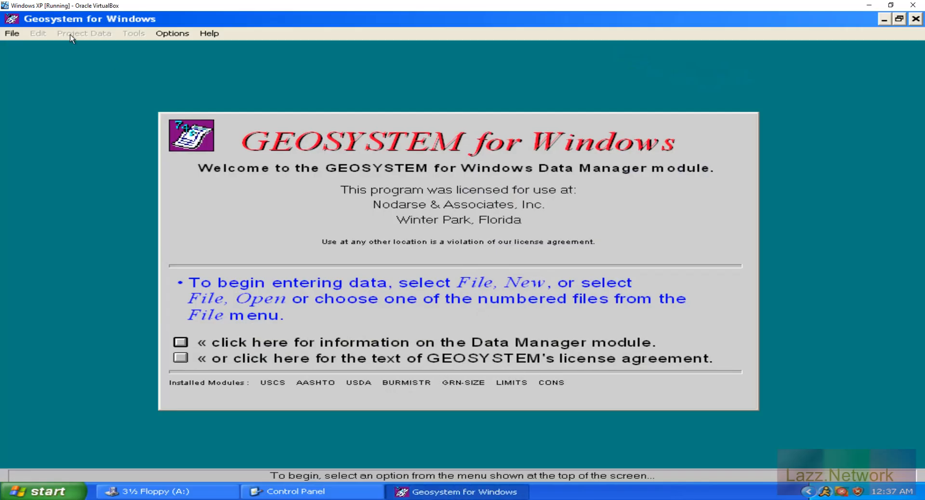
Open the existing DEMO project from C:\GEOSYS
click(13, 33)
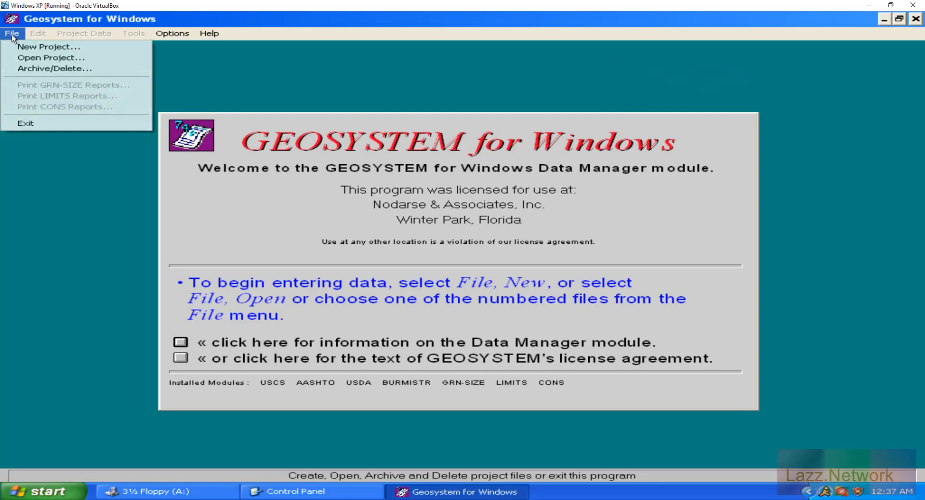
click(32, 58)
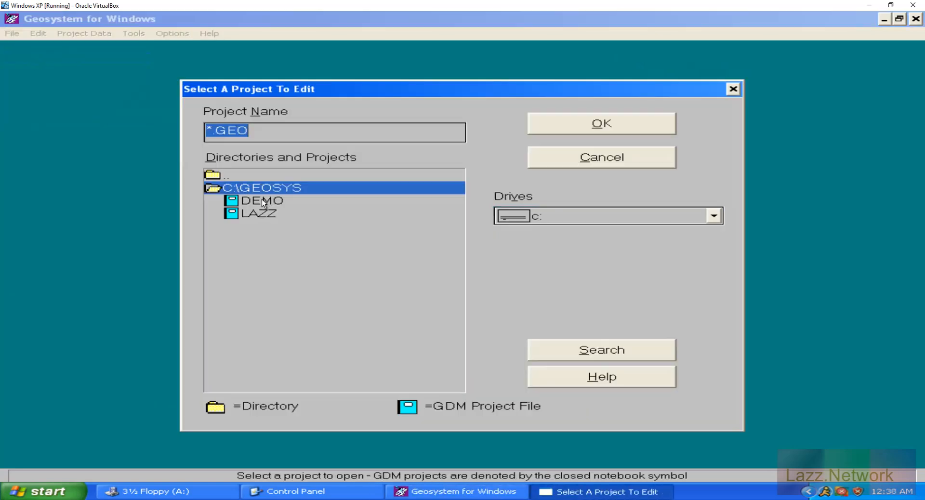
double_click(262, 200)
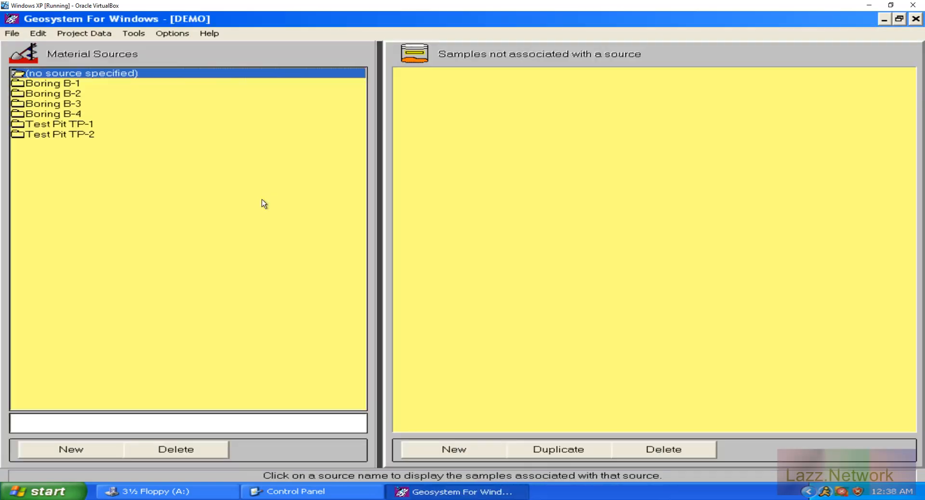
Open the Swell/Consolidation test of sample S-4 (7.5-10') from Boring B-1 and accept the specific gravity notice
click(67, 84)
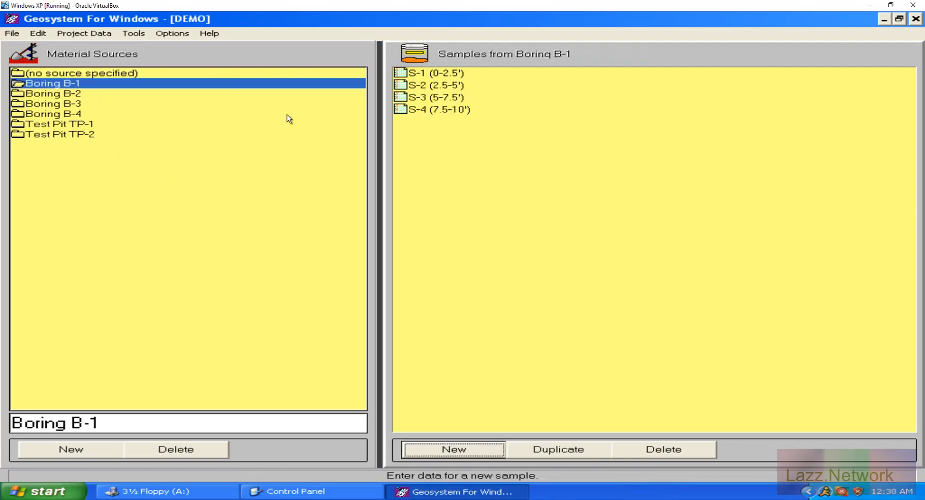
double_click(430, 110)
drag(419, 293, 418, 329)
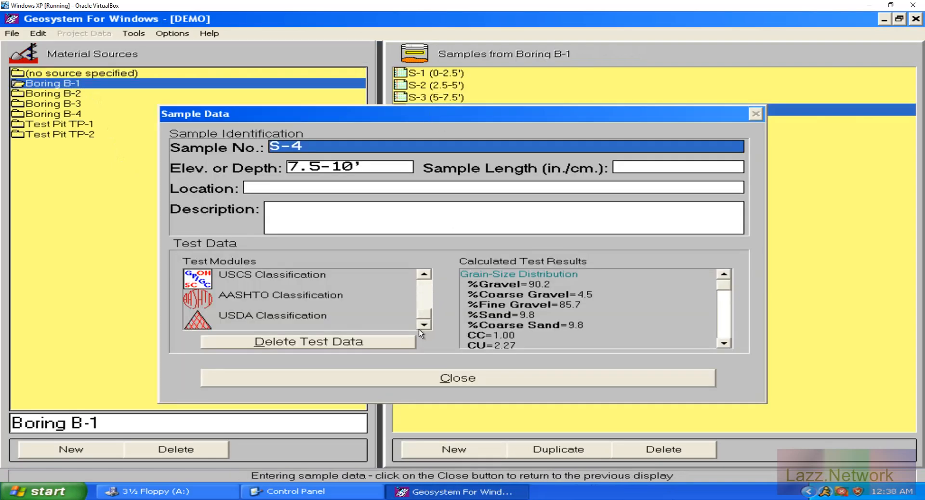
click(292, 318)
double_click(291, 318)
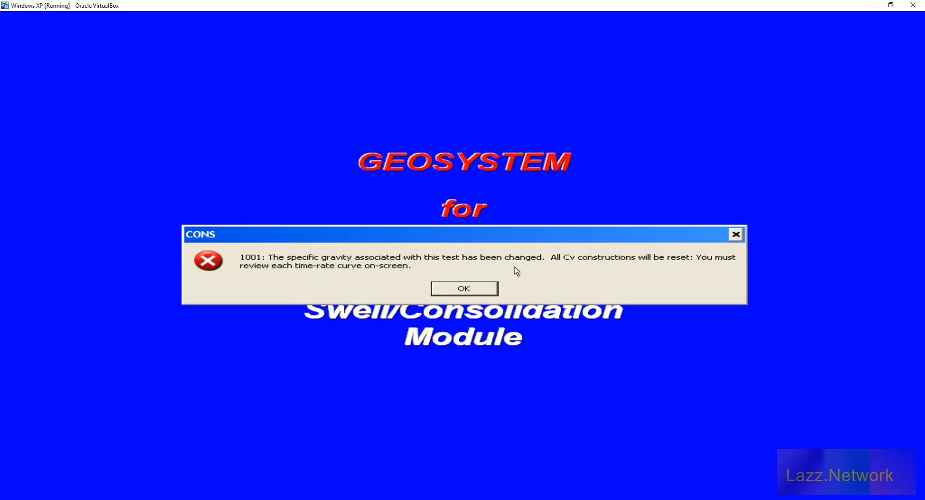
click(484, 289)
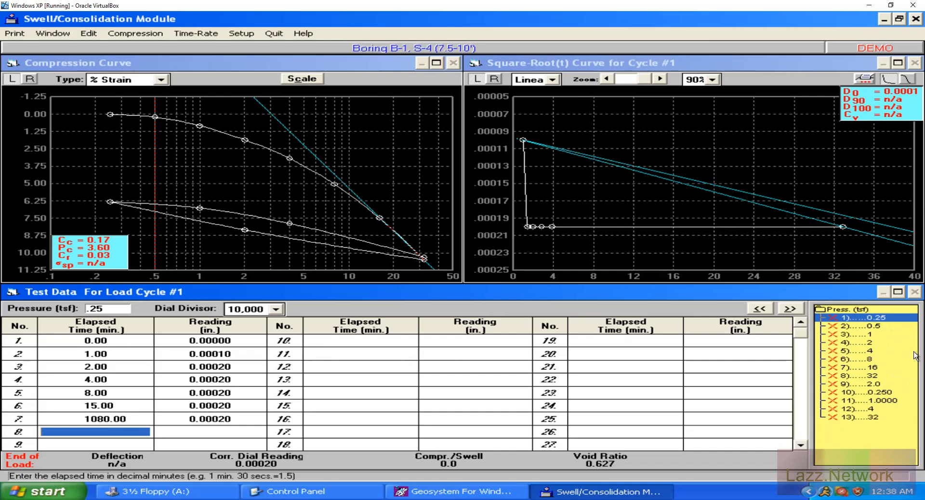
Review the test parameters of sample S-4 and close them without changes
click(42, 35)
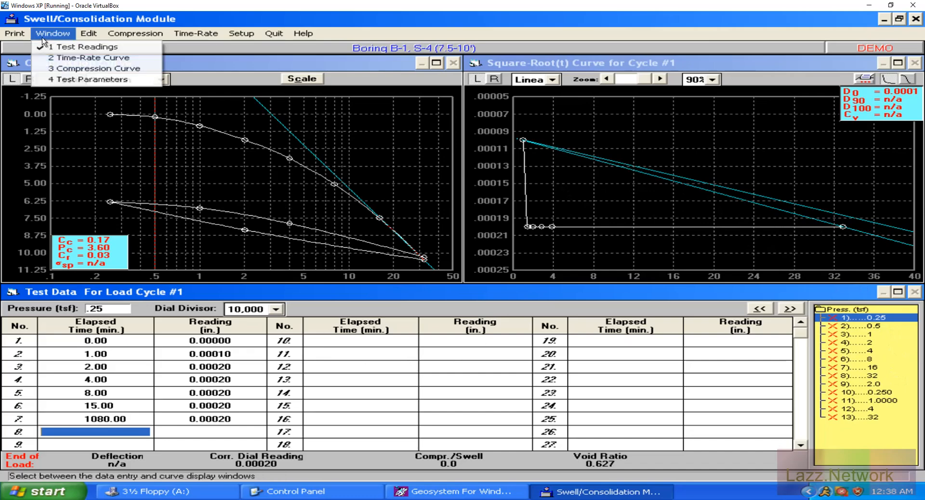
click(60, 80)
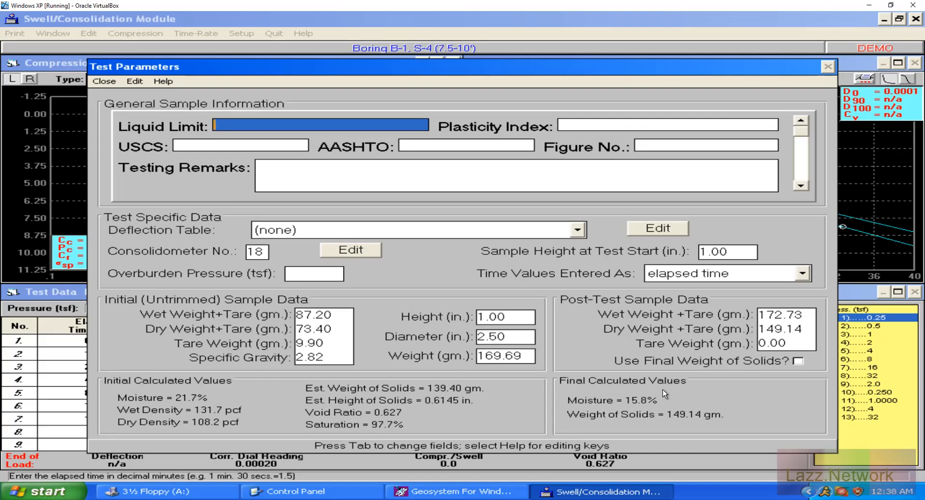
click(103, 82)
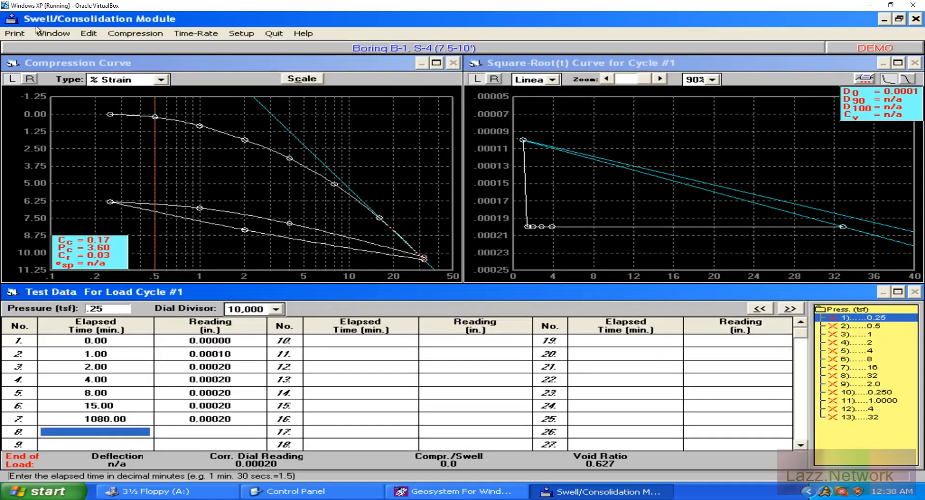
Preview the compression curve report for Boring B-1, S-4, ignoring the save error and accepting the notices, and return to the test selection
click(19, 30)
click(22, 46)
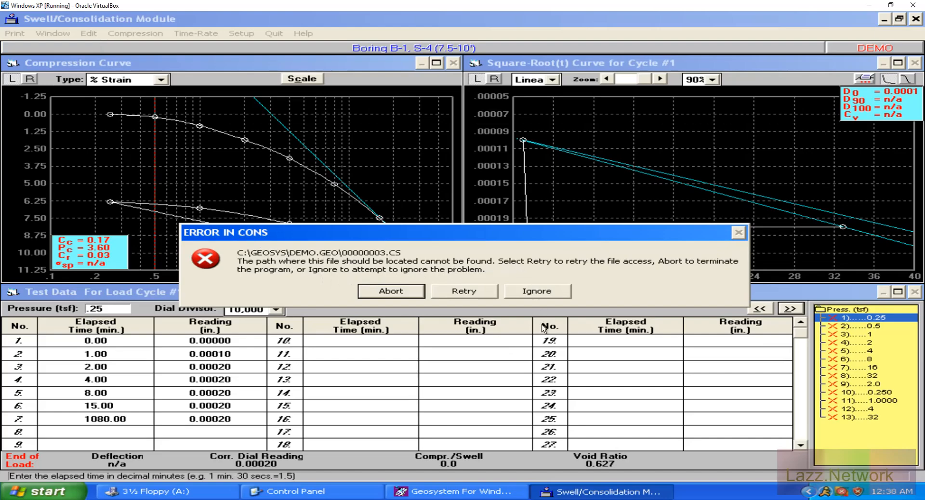
click(537, 291)
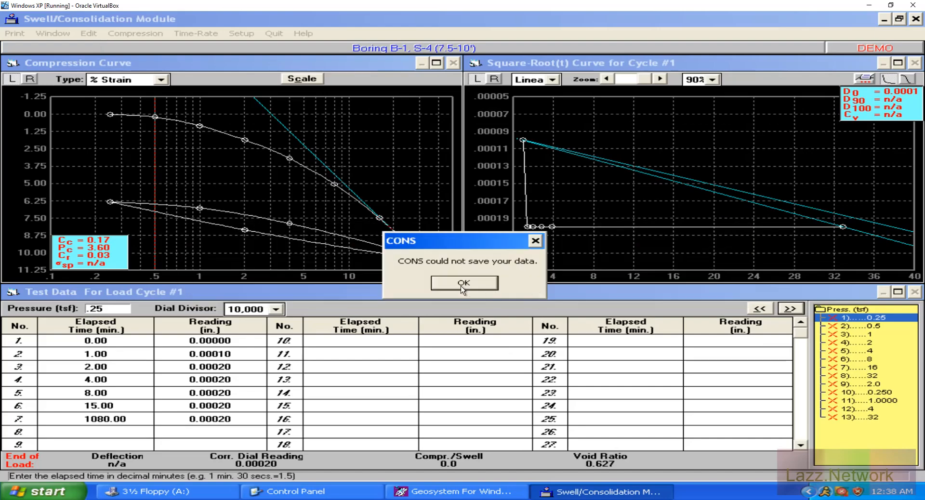
click(462, 289)
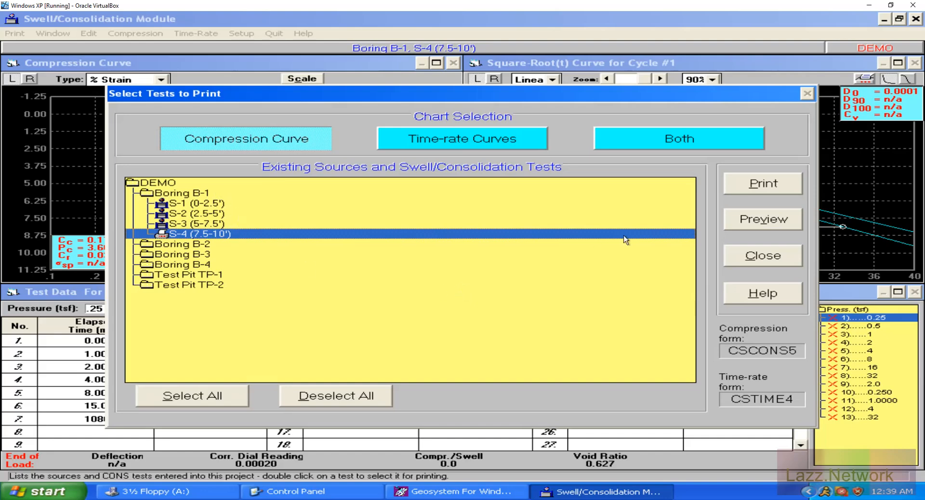
click(743, 221)
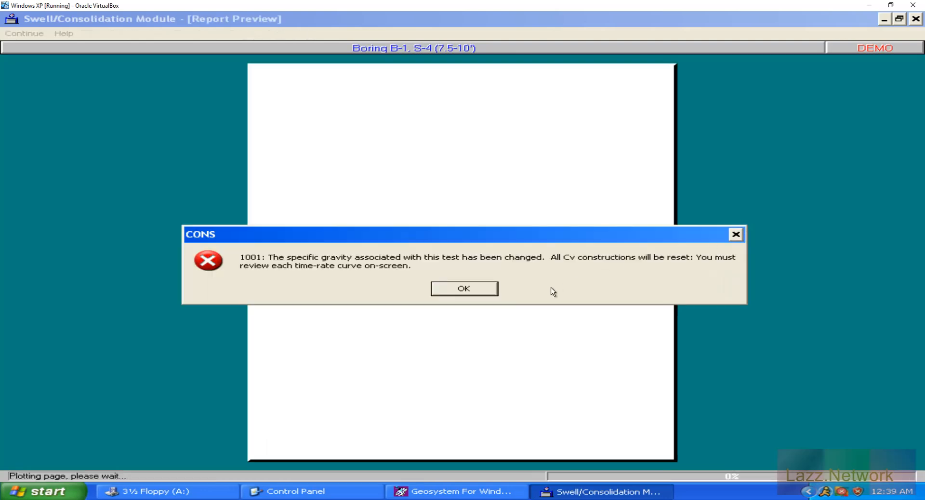
click(443, 289)
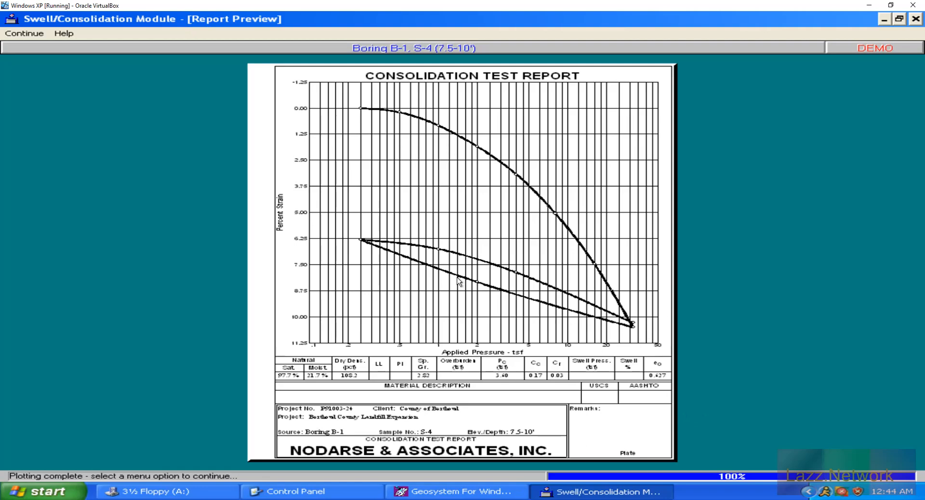
click(23, 33)
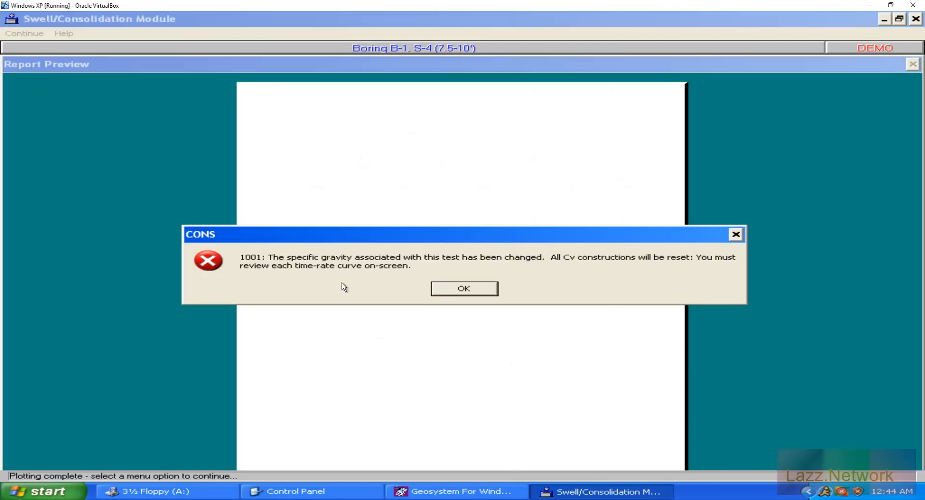
click(474, 292)
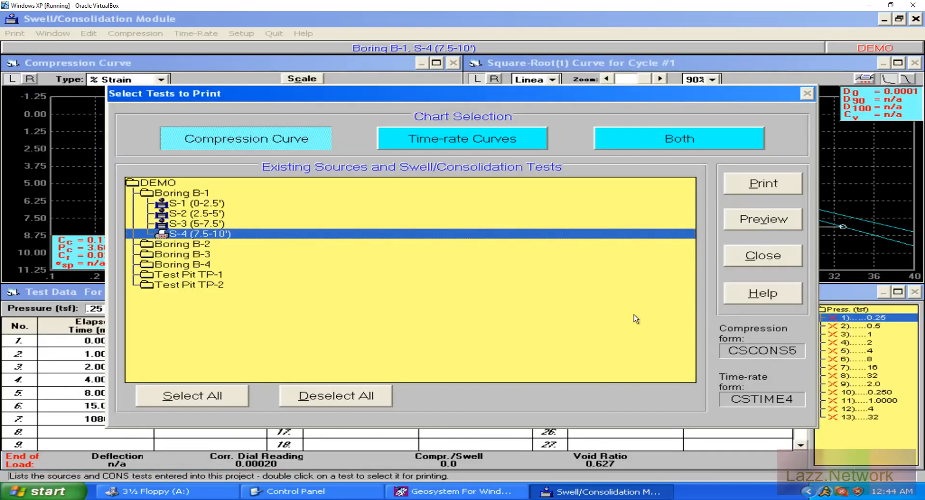
Close the print selection, quit the S-4 consolidation test while ignoring the file path error, and close the sample data
click(787, 251)
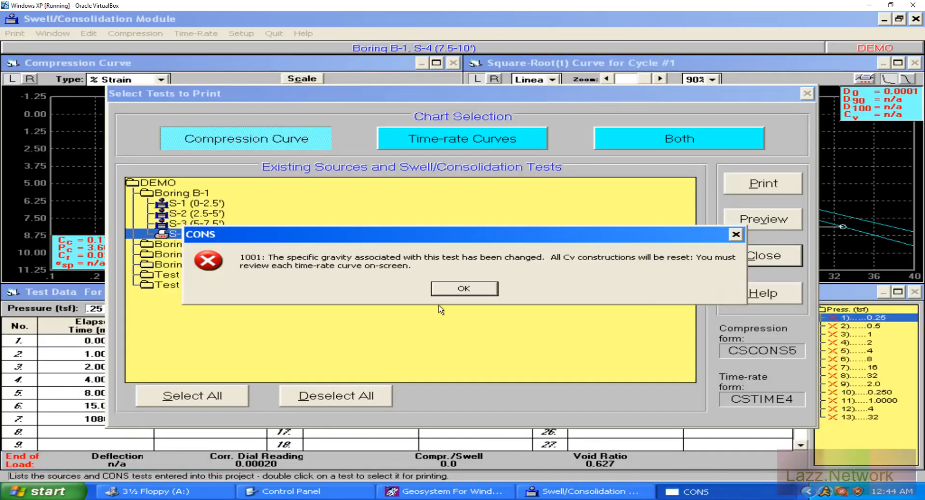
click(459, 290)
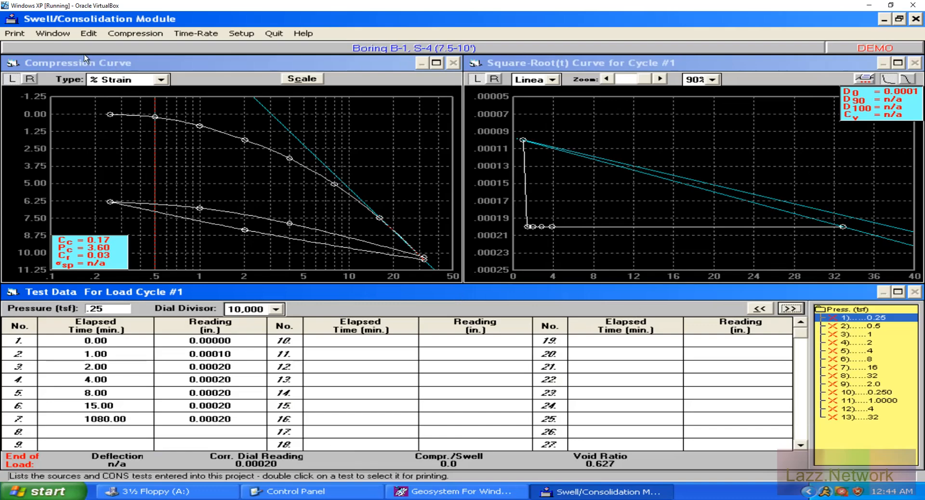
click(20, 34)
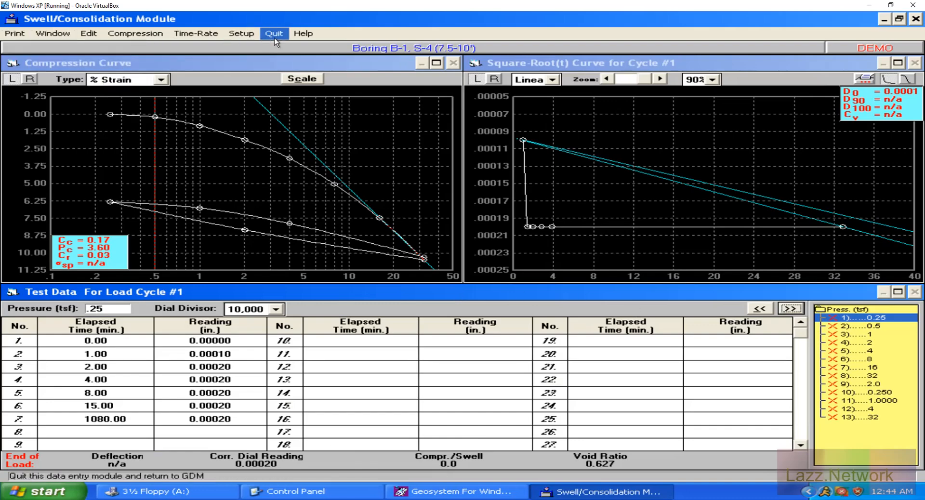
click(274, 38)
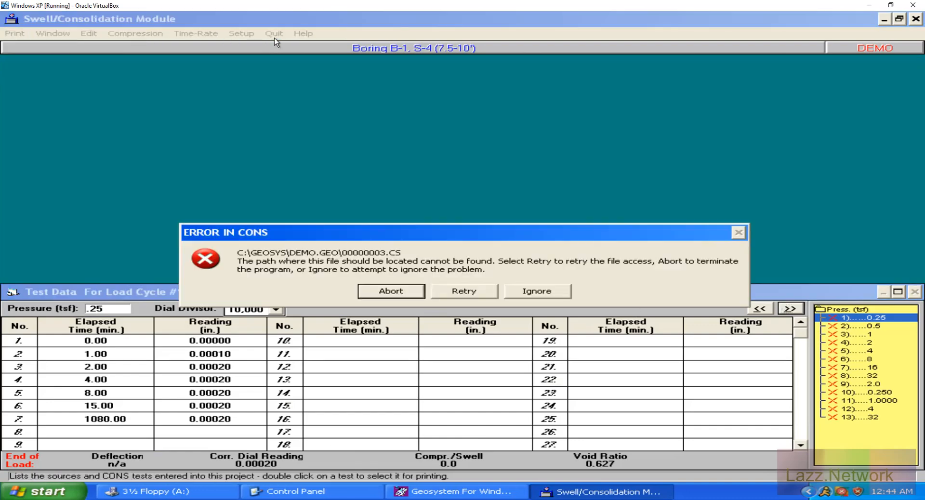
click(526, 293)
click(472, 288)
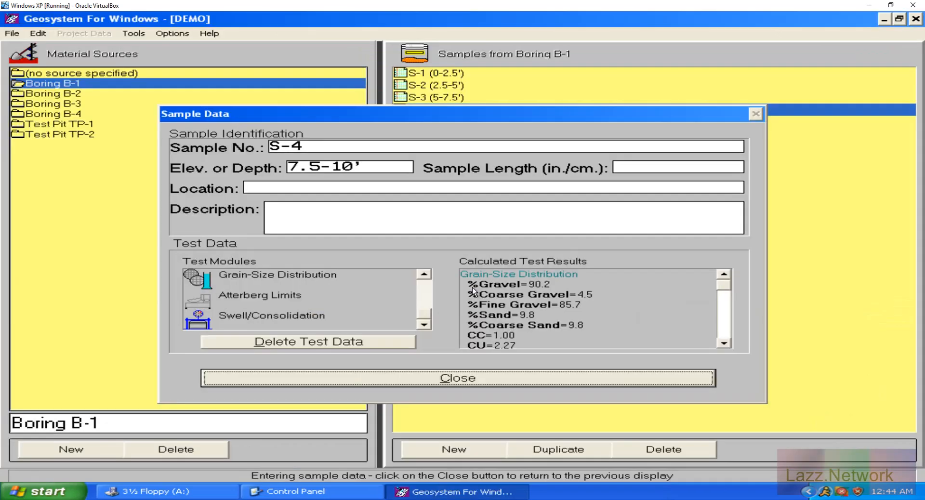
click(447, 380)
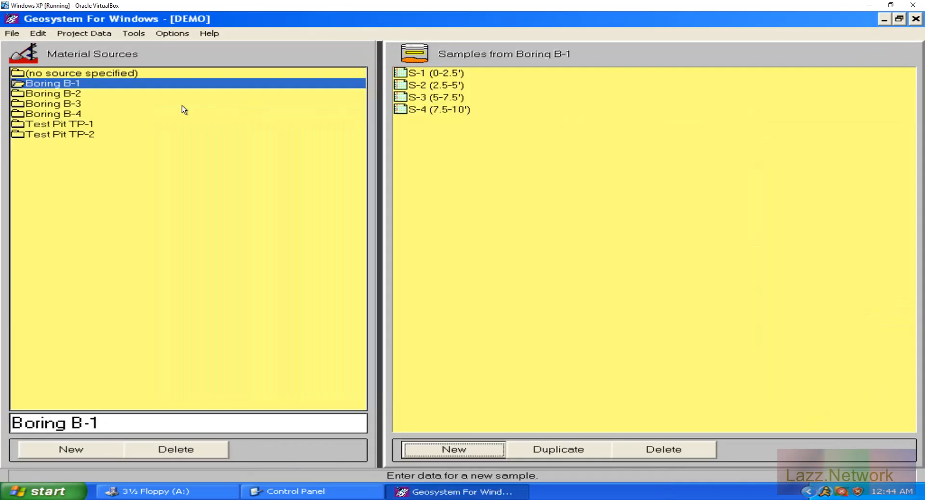
Start opening another project and search drive C for *.geo project files
click(12, 33)
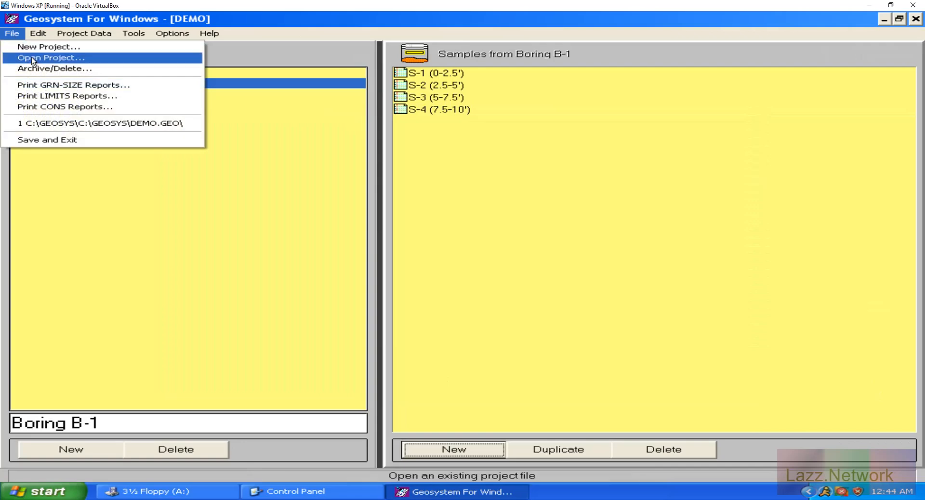
click(34, 58)
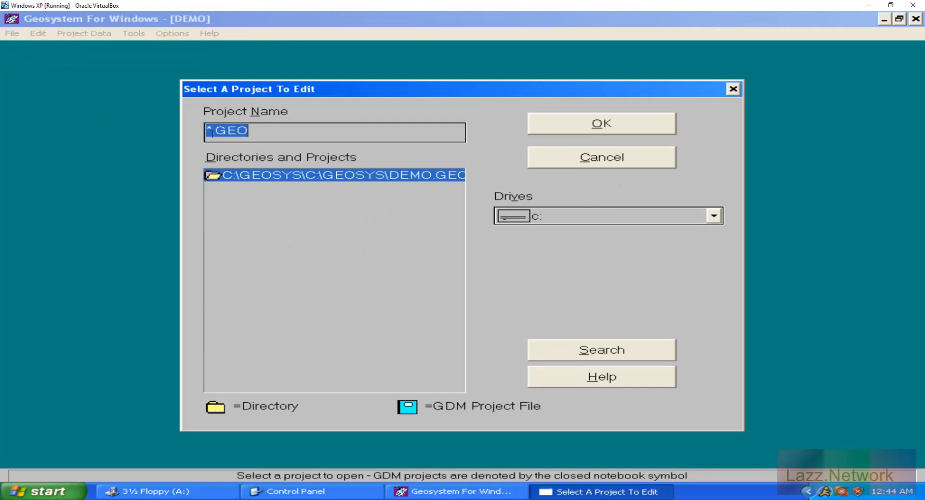
click(713, 216)
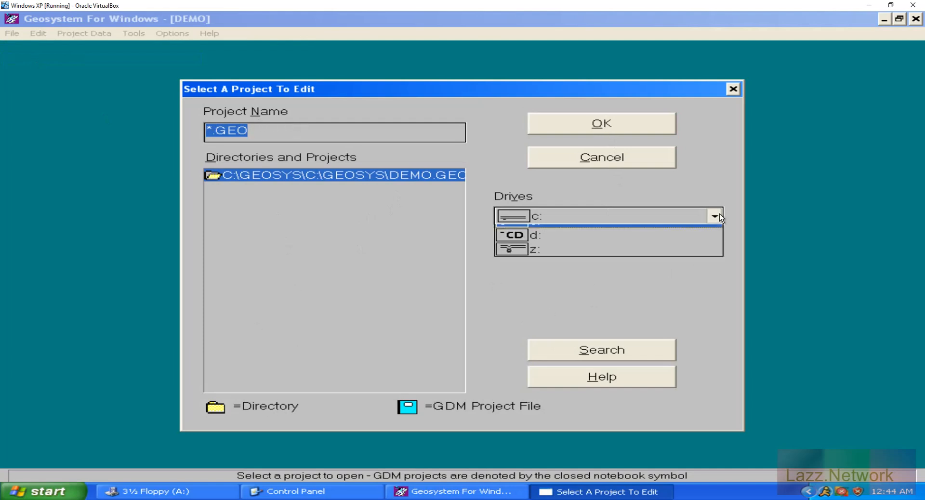
click(548, 246)
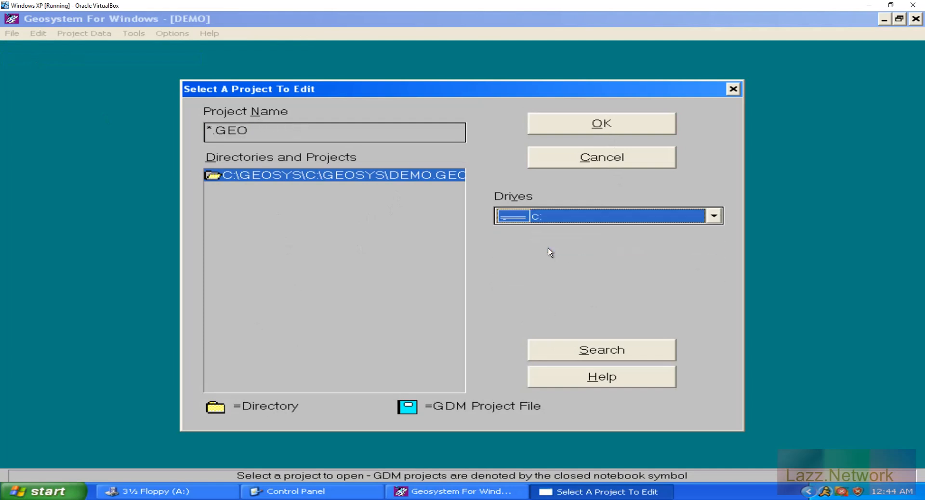
click(645, 358)
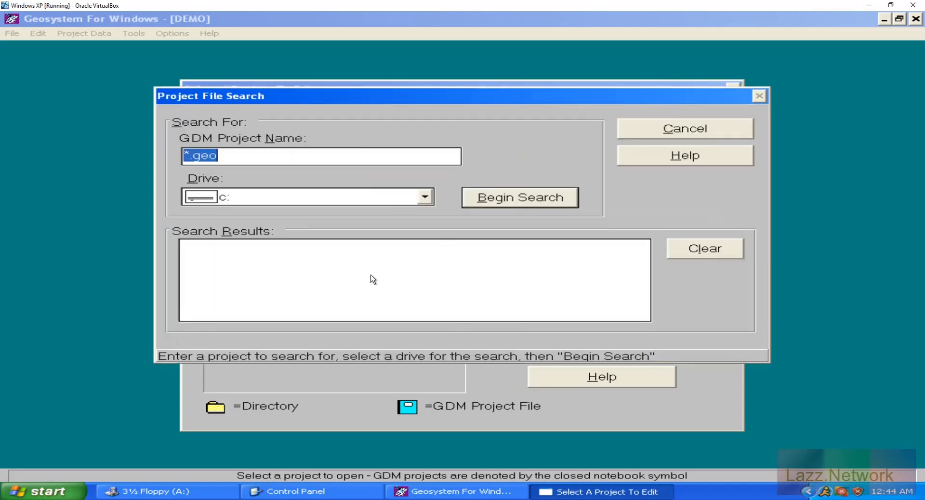
click(501, 204)
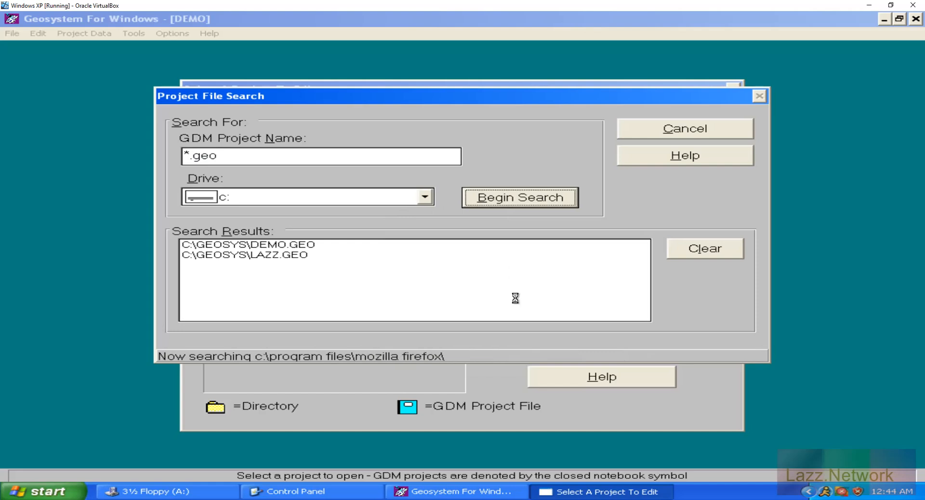
Open the project C:\GEOSYS\LAZZ.GEO from the search results, cancelling the save retry and accepting the rename notice
click(248, 255)
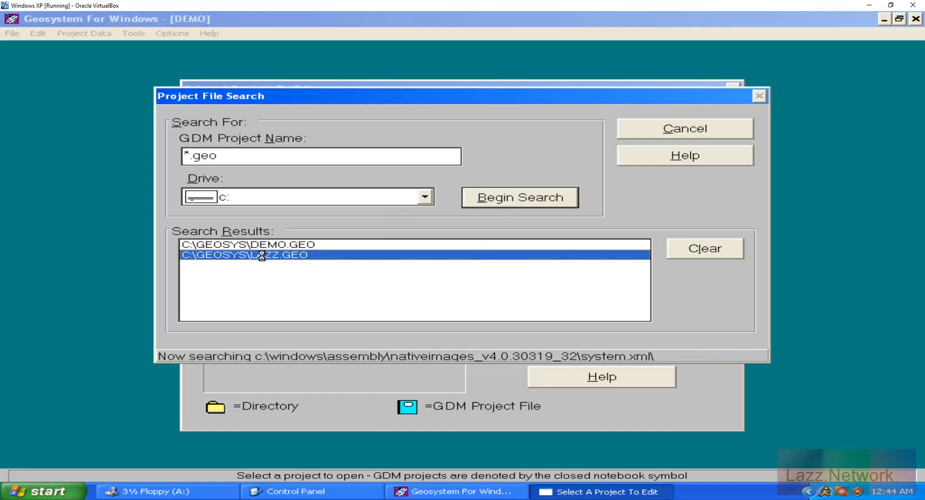
double_click(280, 255)
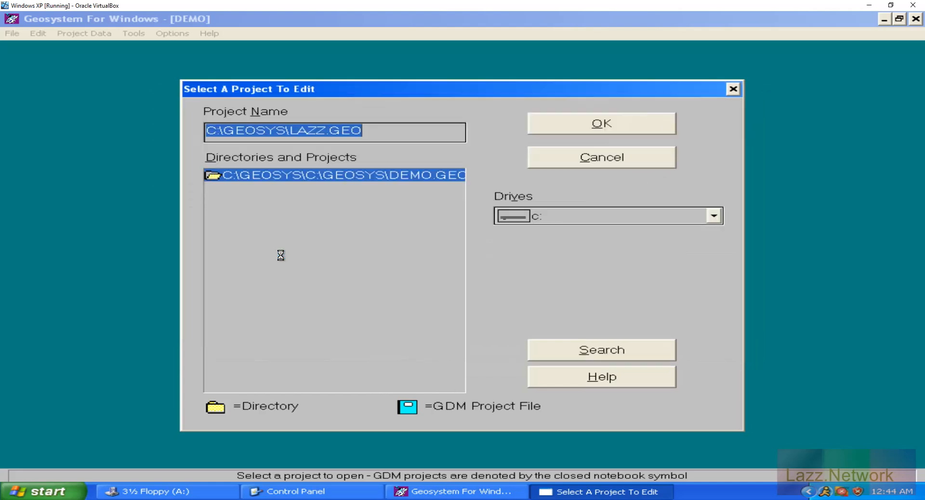
click(626, 124)
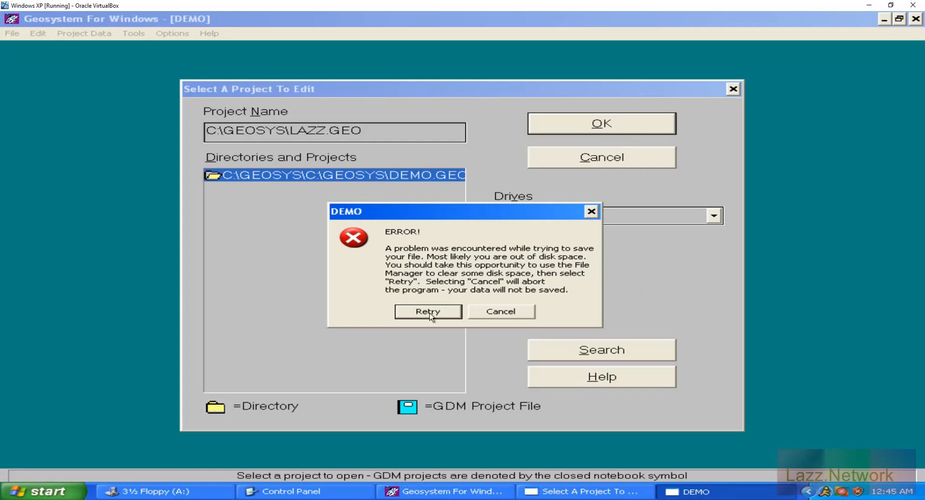
click(483, 314)
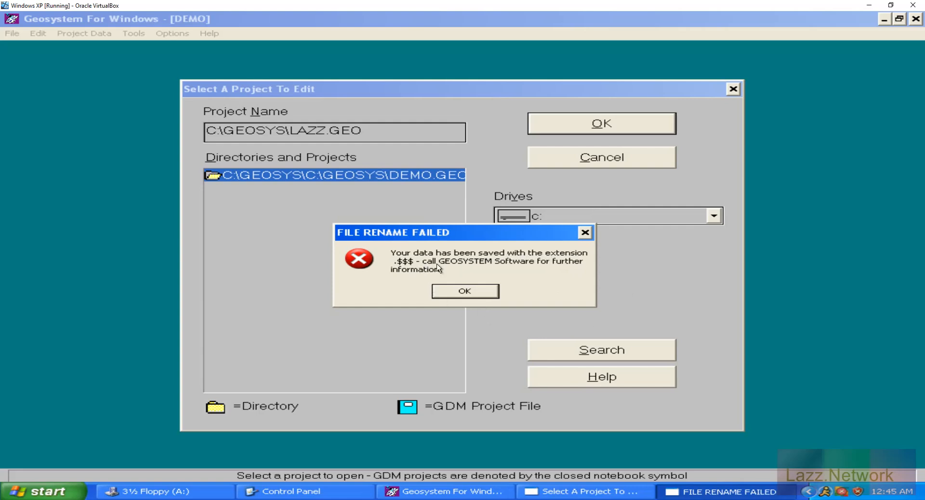
click(465, 292)
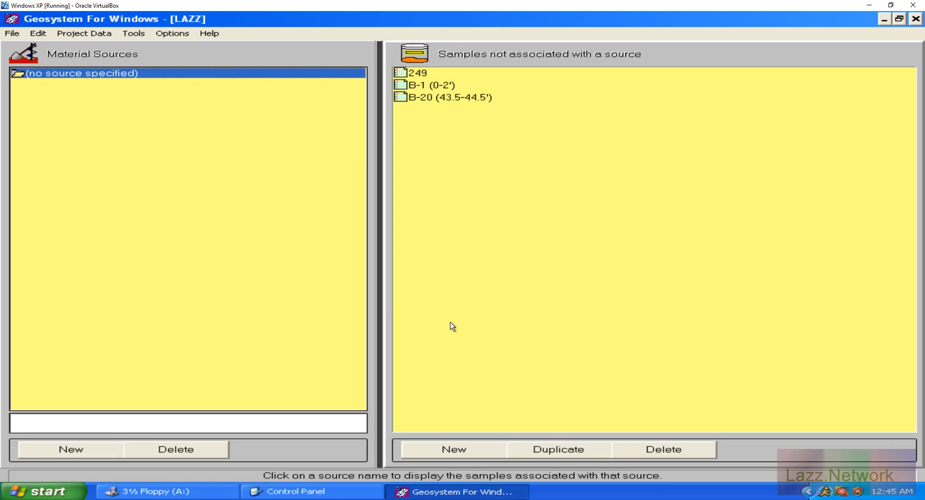
Check the used and free space of Local Disk (C:) in its properties, then return to the Geosystem project
click(154, 492)
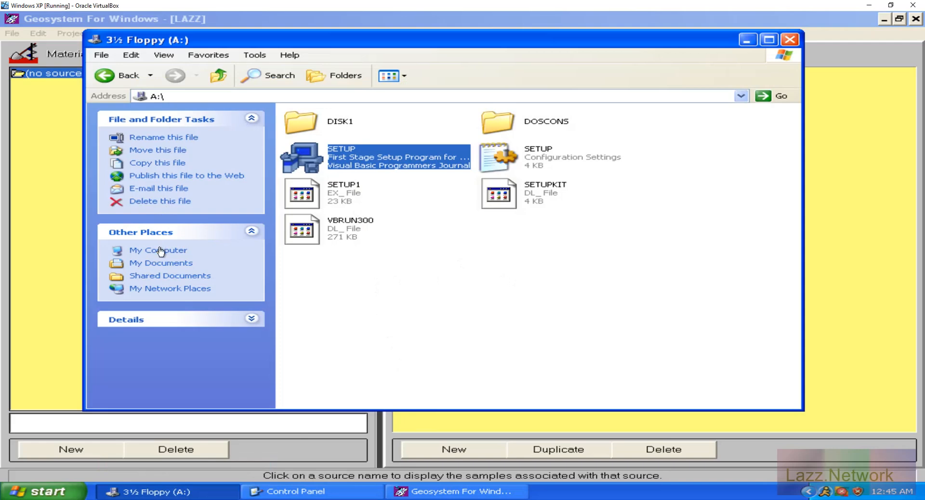
click(160, 251)
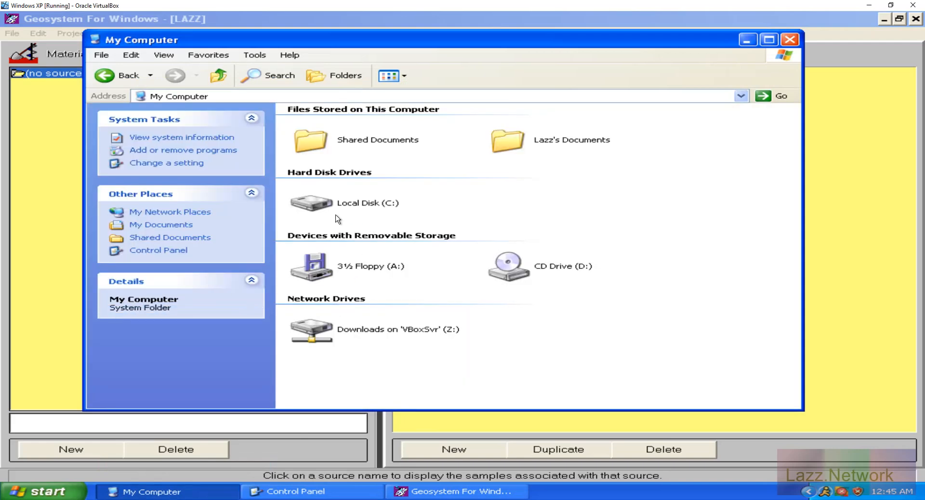
click(327, 207)
right_click(327, 207)
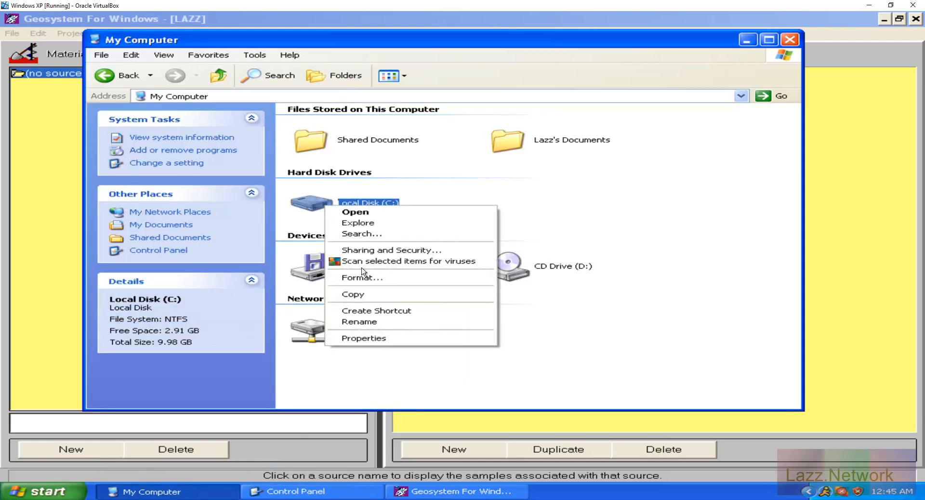
click(374, 337)
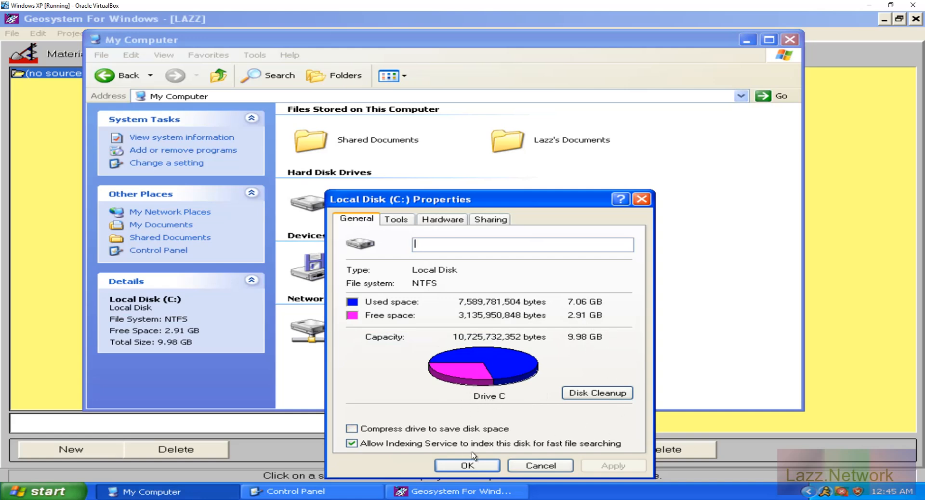
click(487, 466)
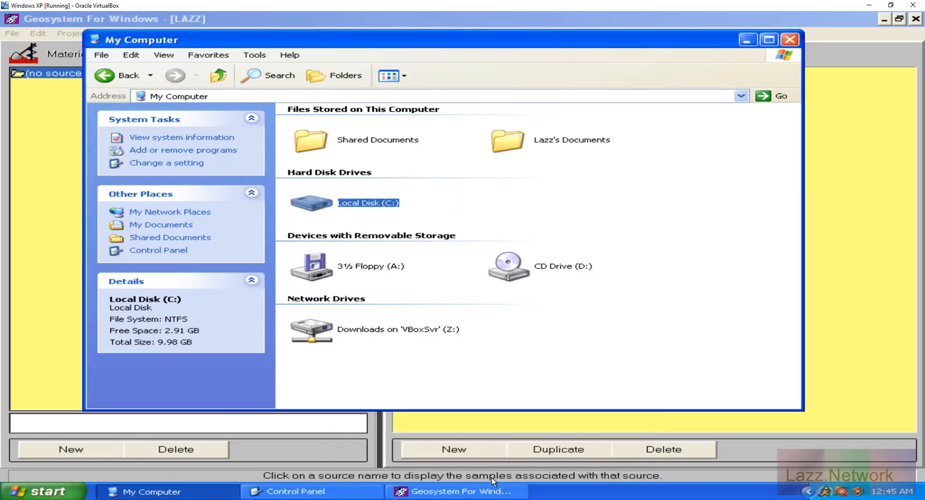
click(775, 39)
click(883, 19)
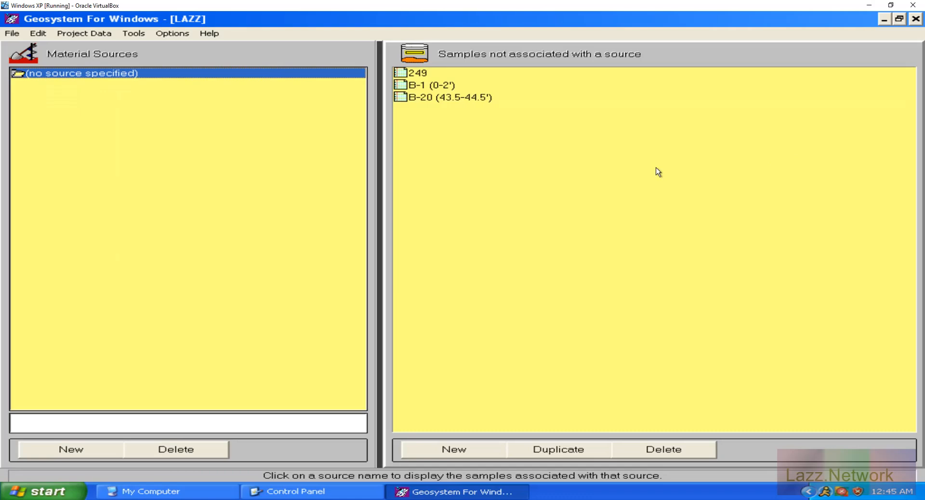
Open the Swell/Consolidation test of sample B-20 (43.5-44.5')
double_click(439, 98)
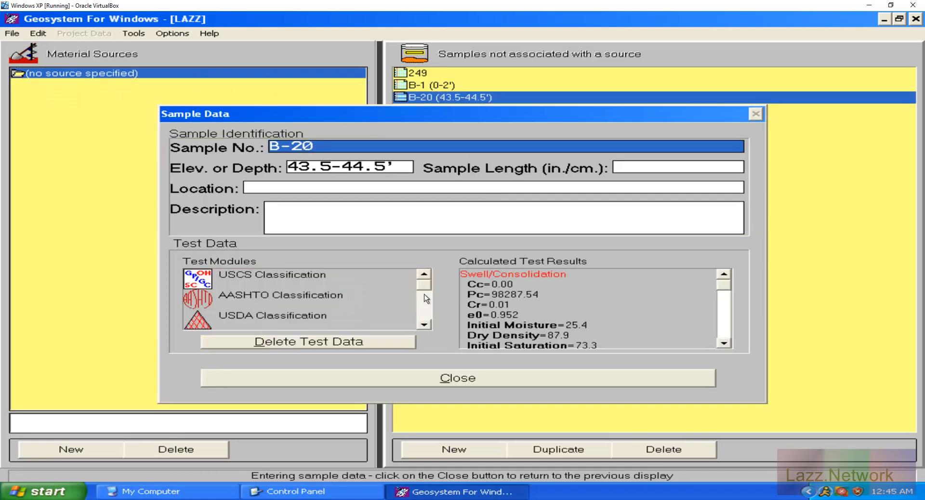
click(424, 322)
double_click(332, 320)
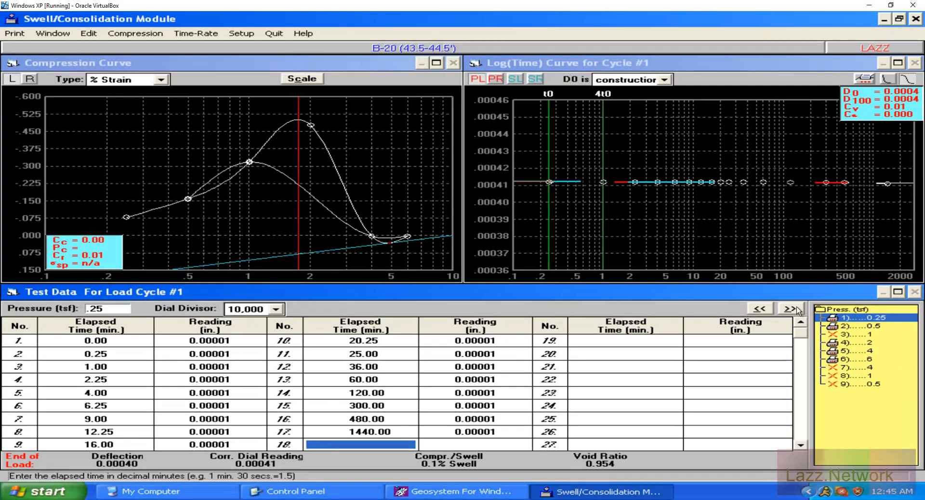
Review the dial readings of load cycles 9, 7 and 8, checking the first and last readings of cycles 7 and 8
click(859, 385)
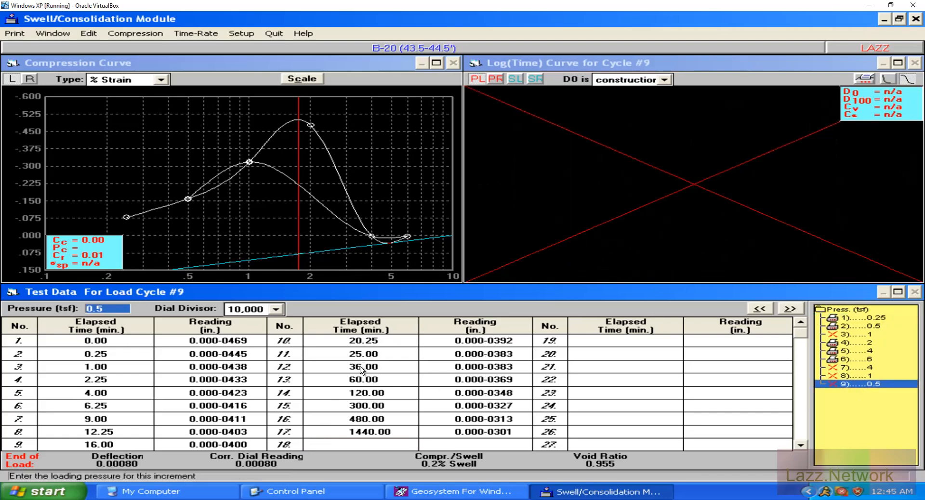
click(855, 369)
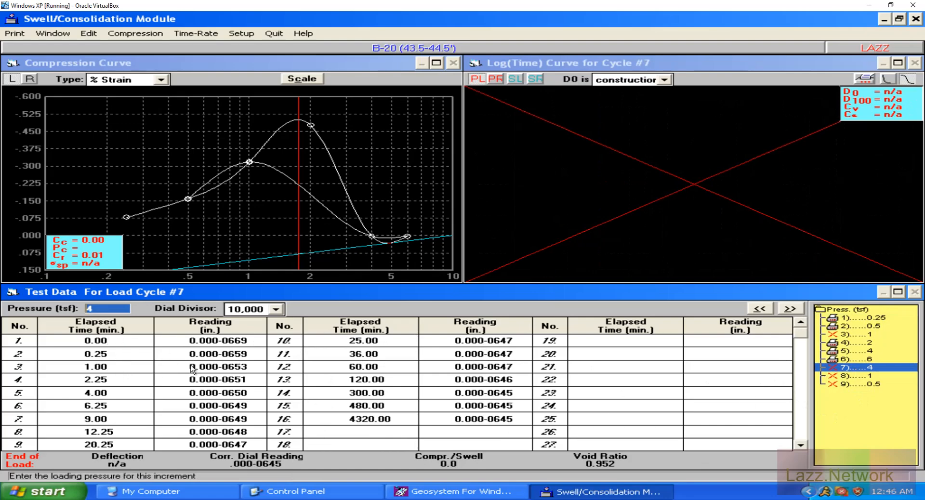
click(244, 345)
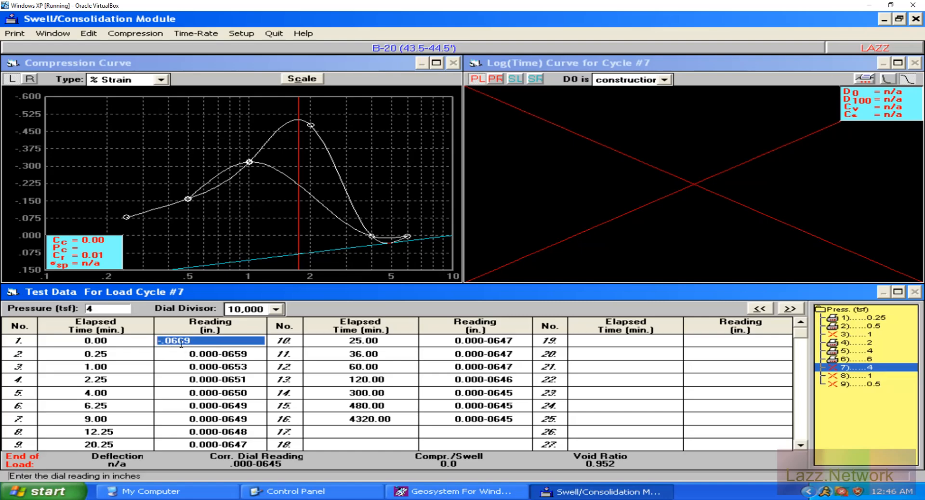
click(510, 420)
click(509, 420)
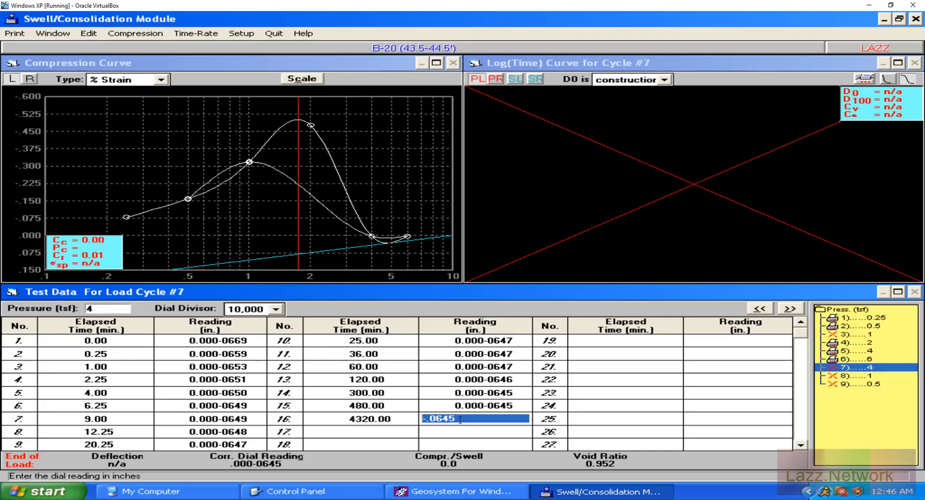
click(852, 377)
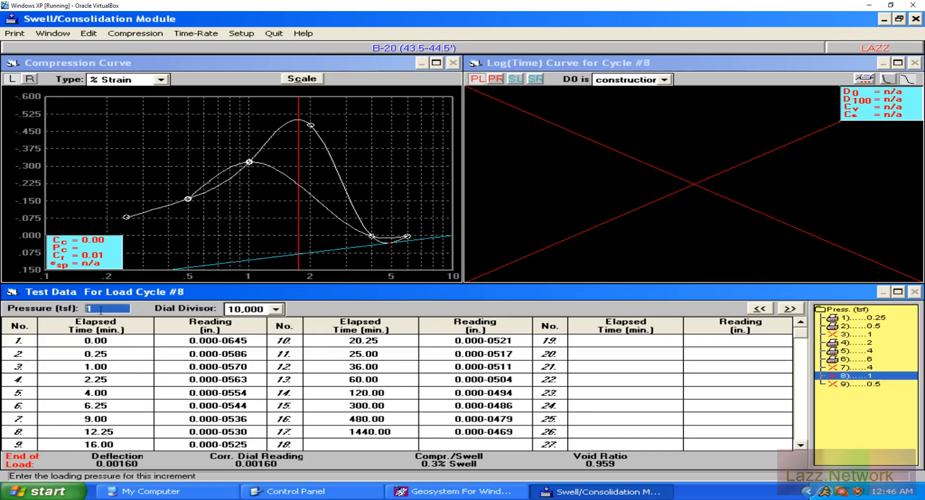
click(259, 343)
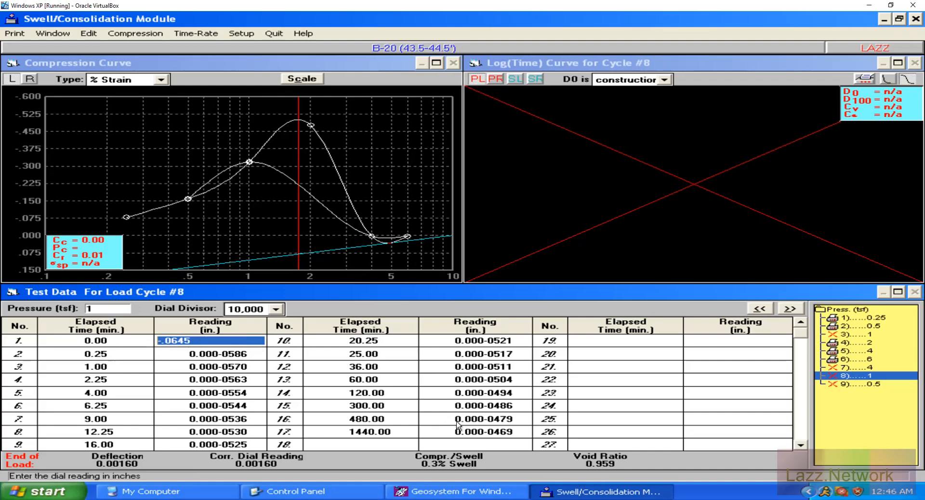
click(508, 432)
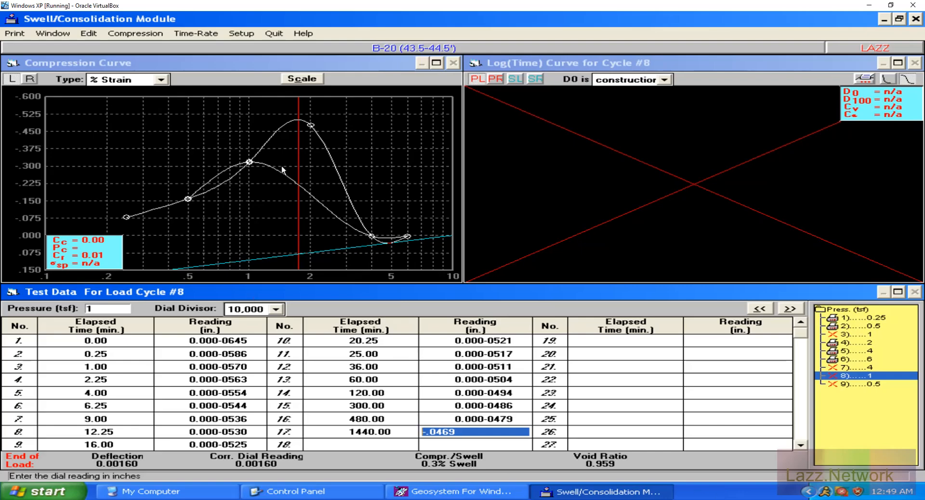
Quit the Swell/Consolidation test of B-20, close its sample data, and save and exit the LAZZ project
click(271, 31)
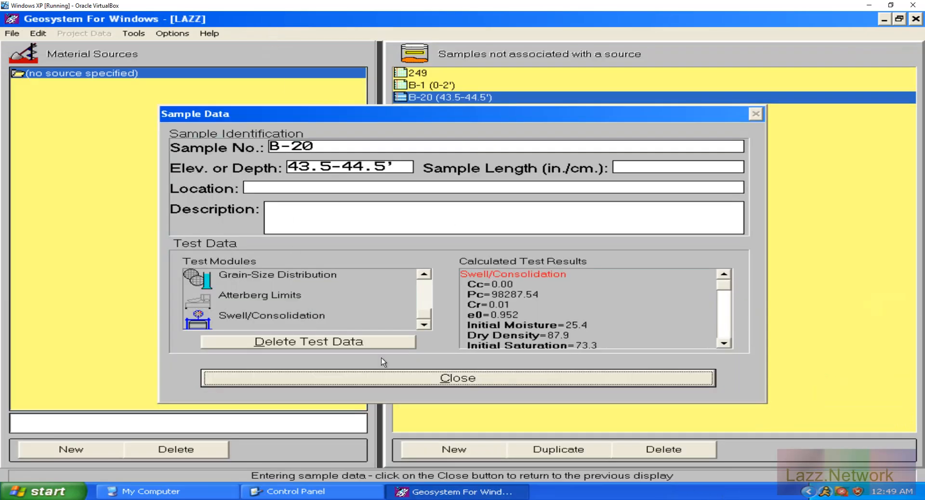
click(452, 380)
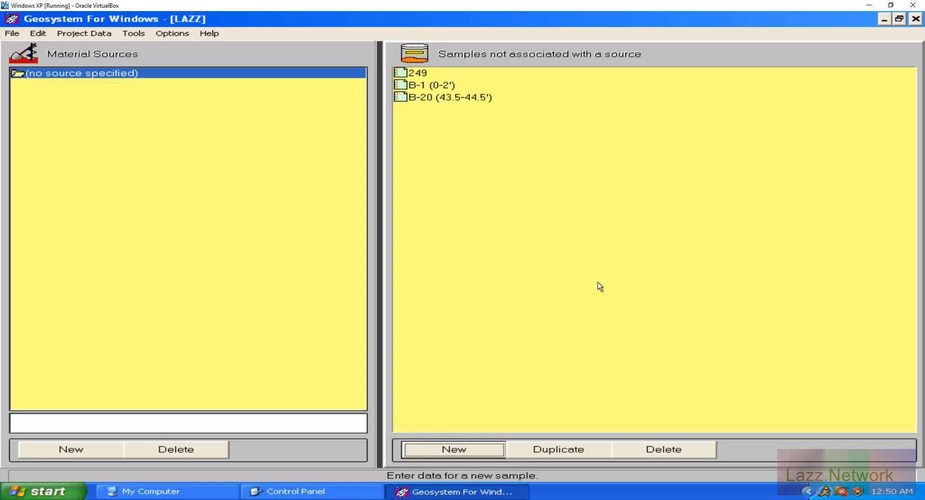
click(11, 35)
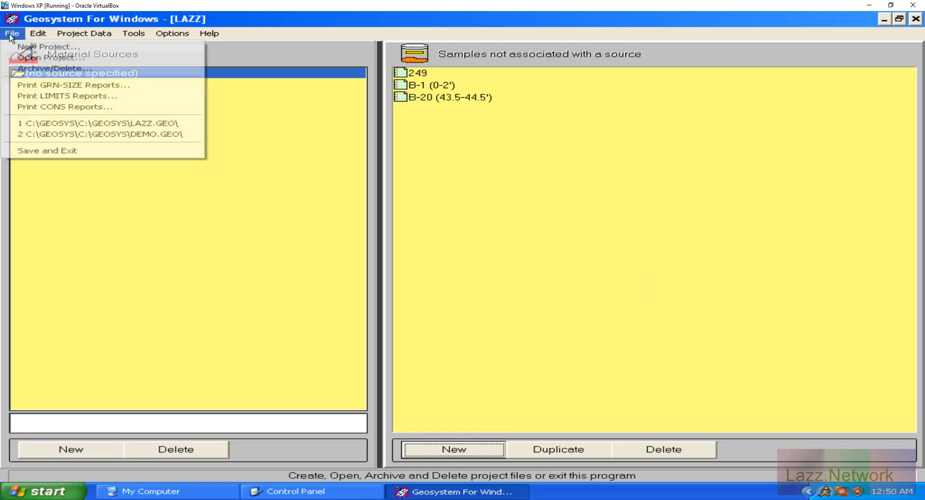
click(59, 149)
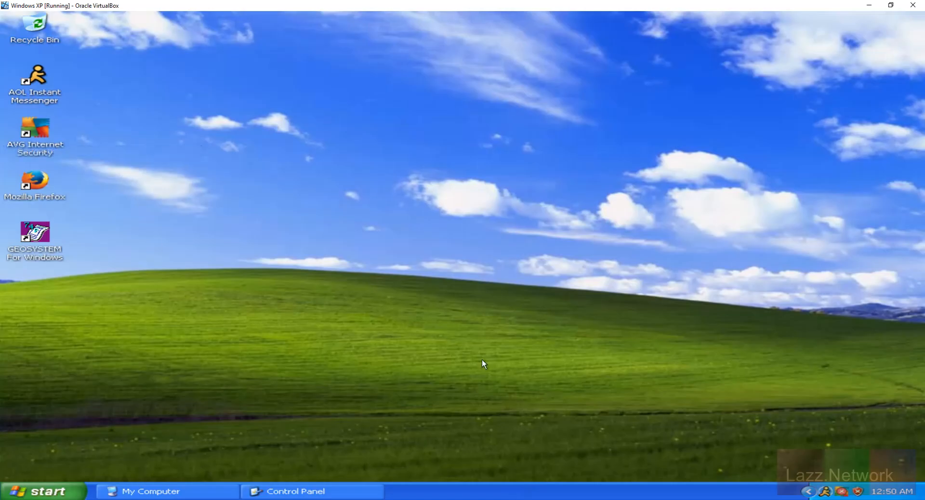
Bring up the open Control Panel window and close it
click(345, 487)
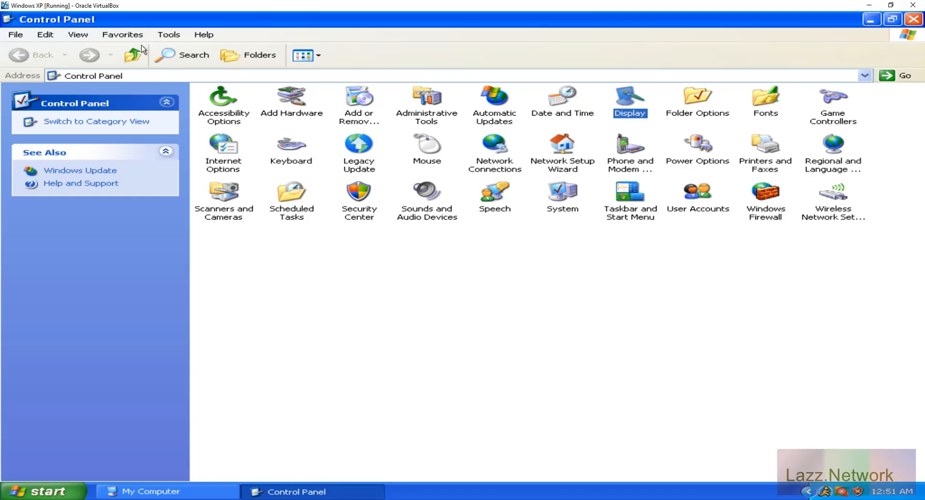
click(15, 34)
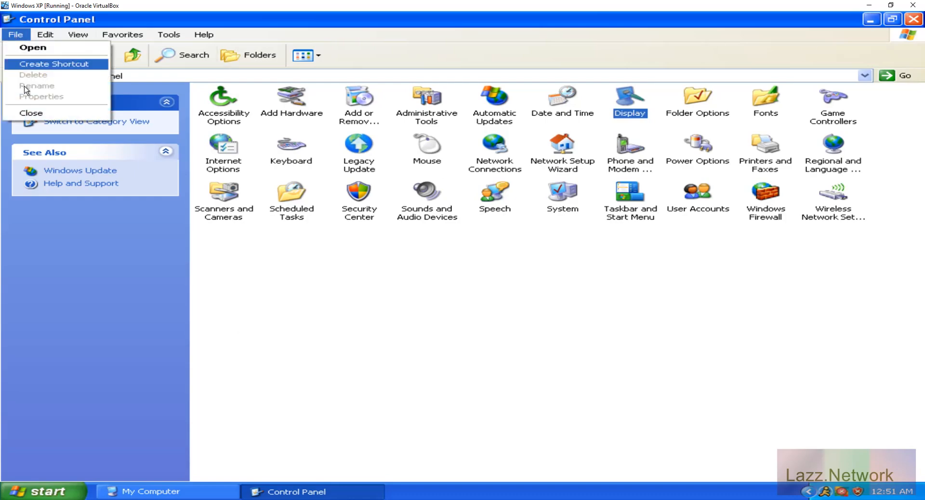
click(30, 112)
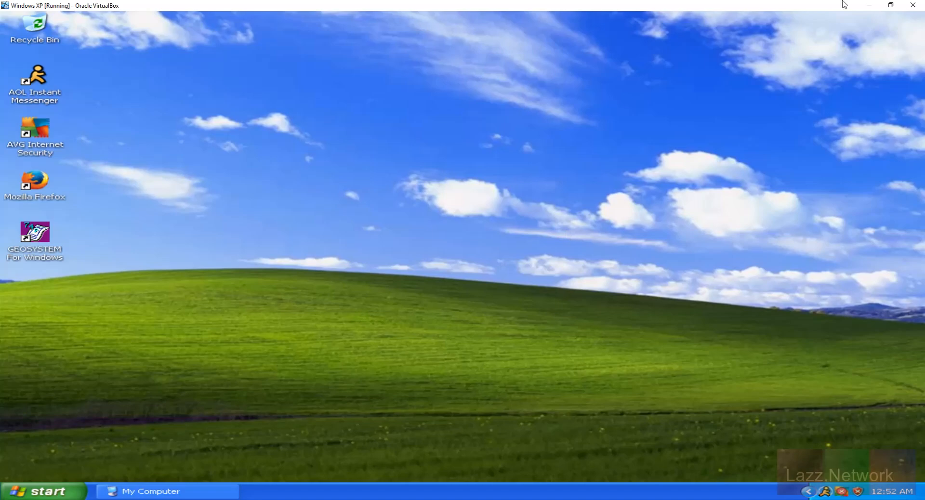
Minimize the Windows XP virtual machine, switch to Telegram to view the Lazz.Network channel, and minimize it
click(875, 6)
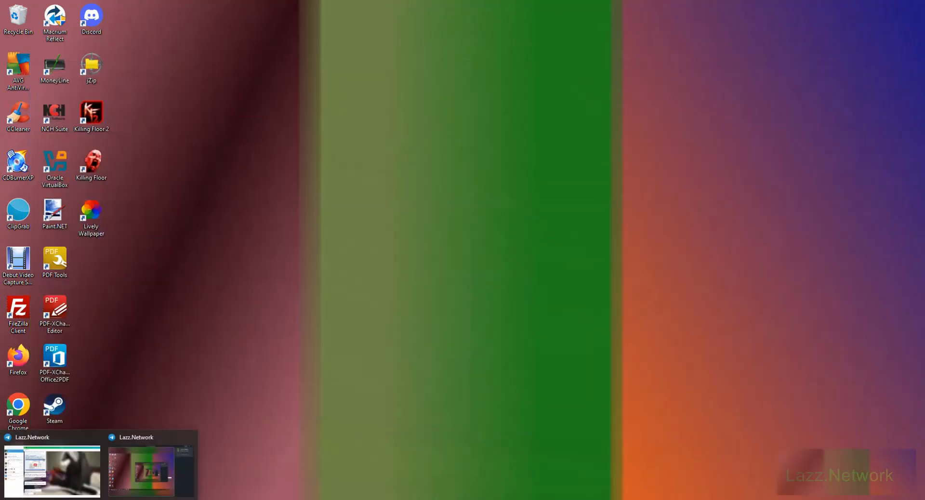
click(67, 455)
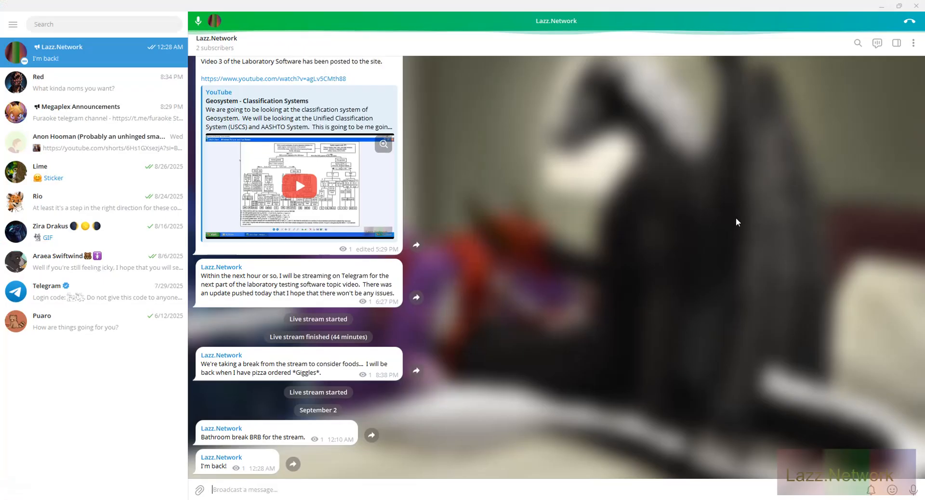
click(882, 6)
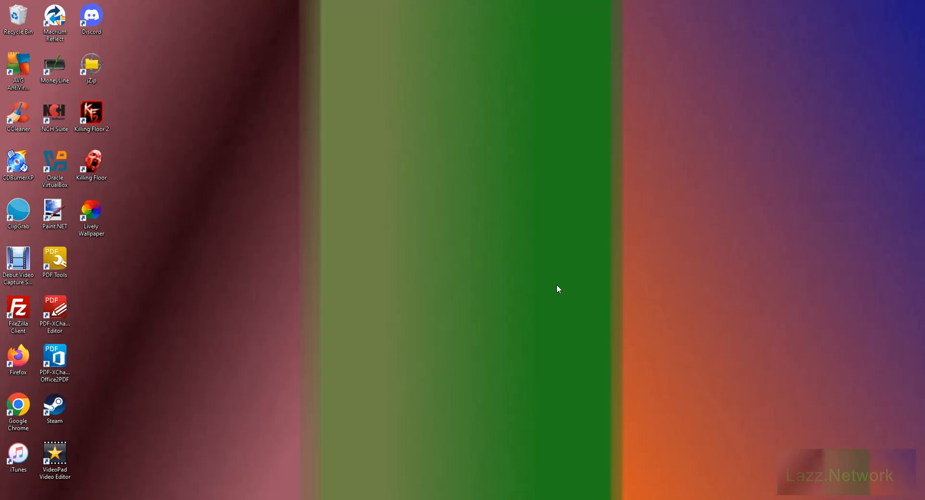
Switch to Debut Professional and stop the screen recording
click(547, 499)
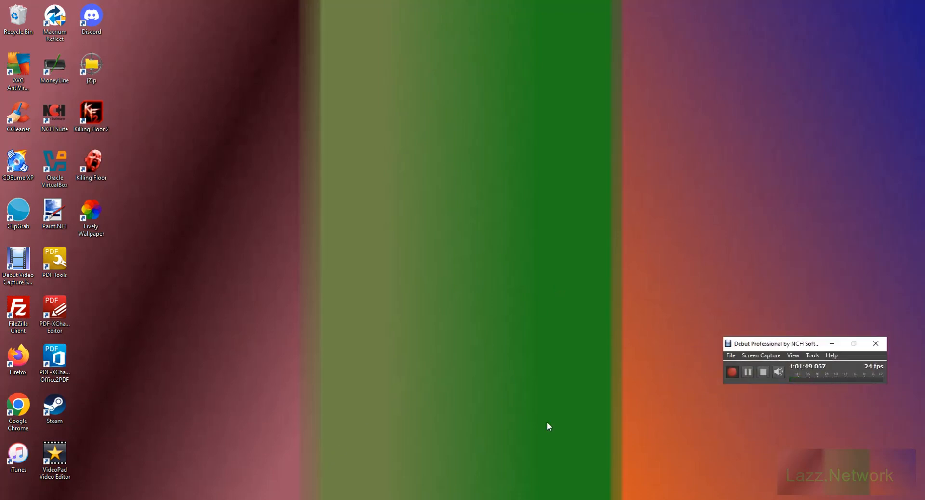
click(763, 372)
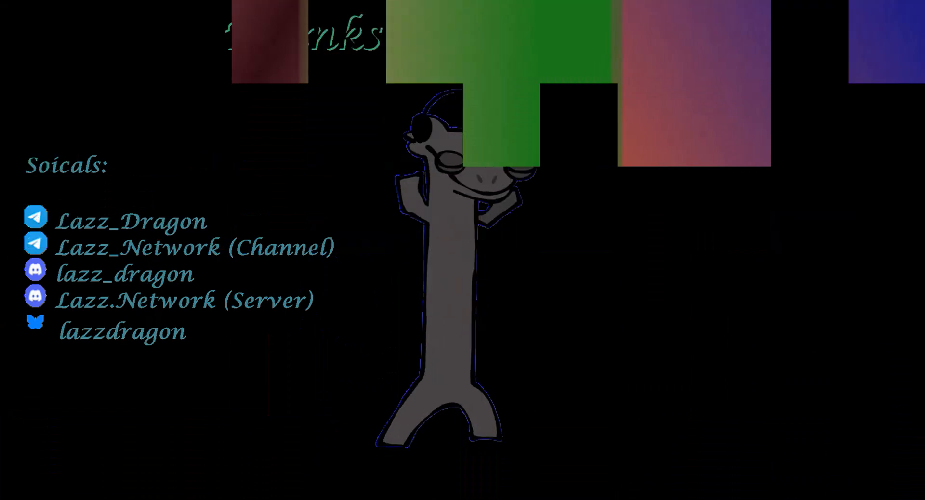